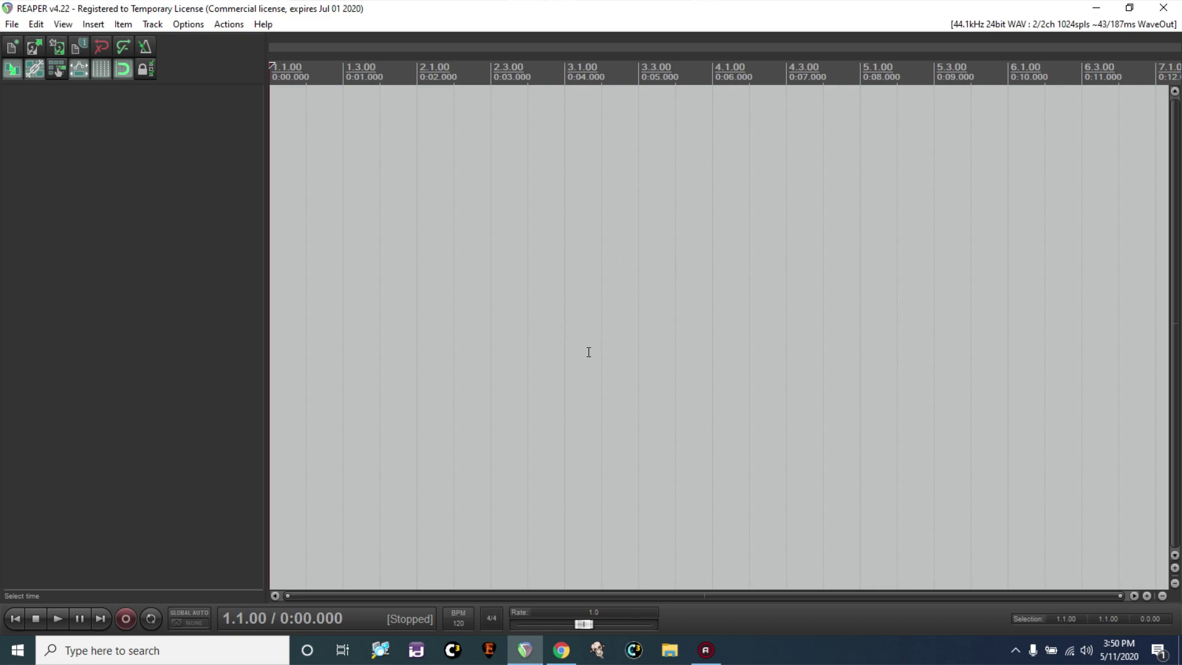
Step: Rerun the lyrics search in Chrome and open the AZLyrics Dear Mr. Fantasy lyrics page
left_click(560, 650)
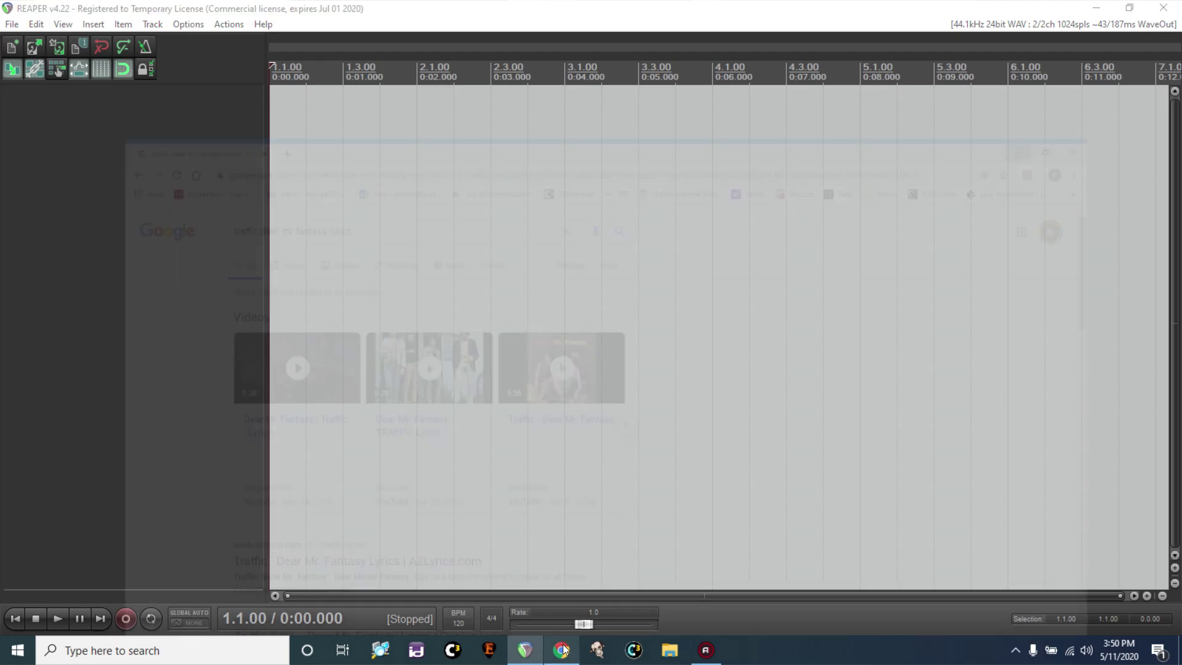
left_click(316, 103)
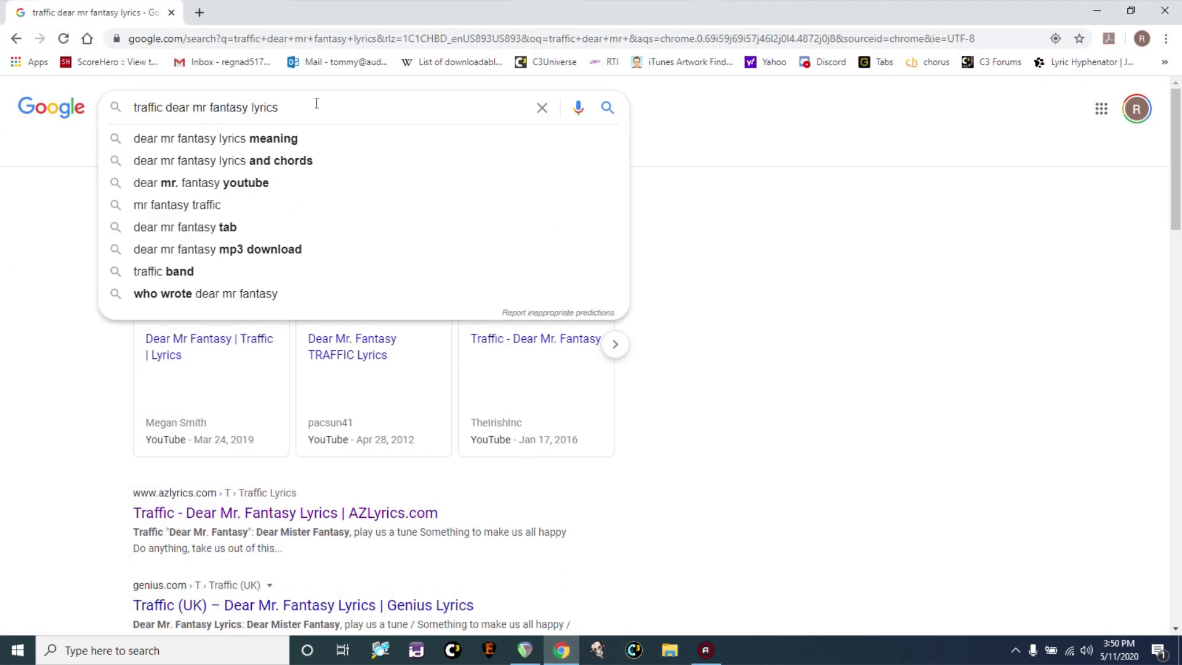
key("Return")
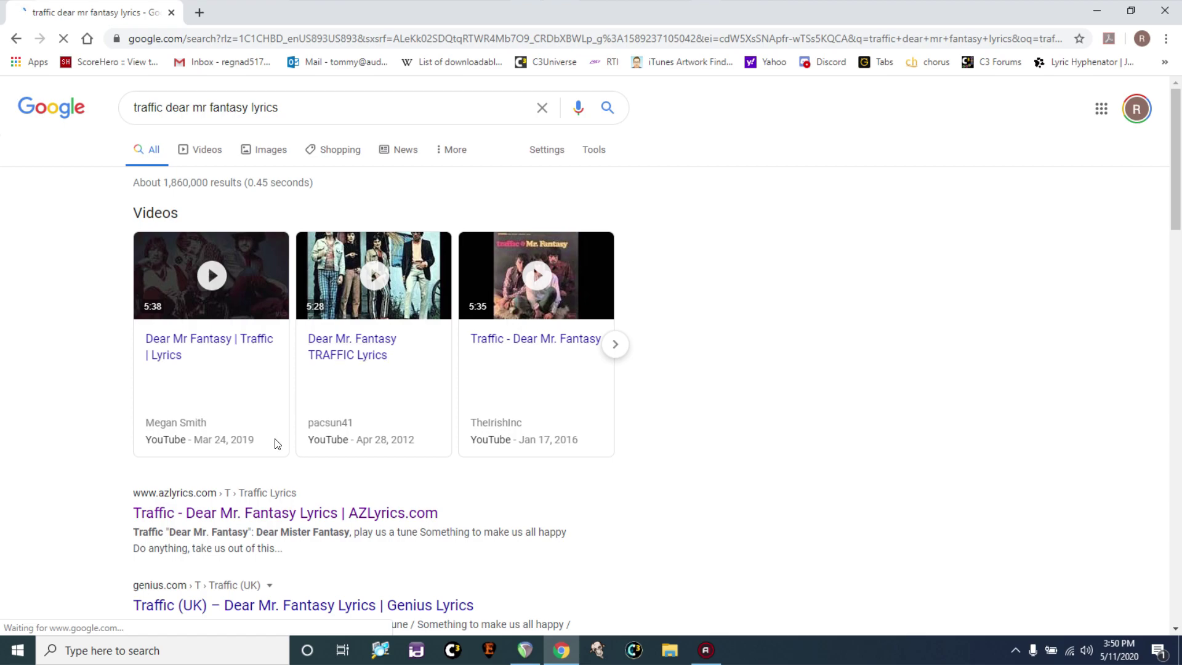
scroll(300, 465, "down", 1)
left_click(299, 441)
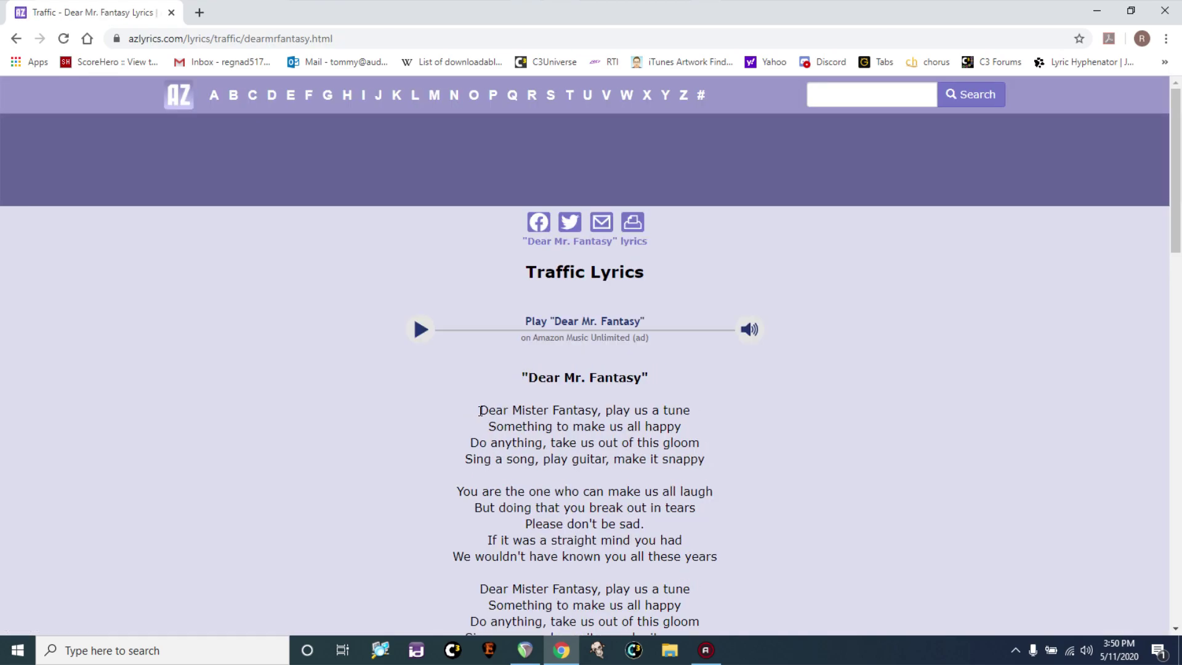
Step: Copy all the Dear Mr. Fantasy lyrics and go to the Lyric Hyphenator page
left_click_drag(480, 409, 644, 525)
left_click_drag(707, 557, 731, 414)
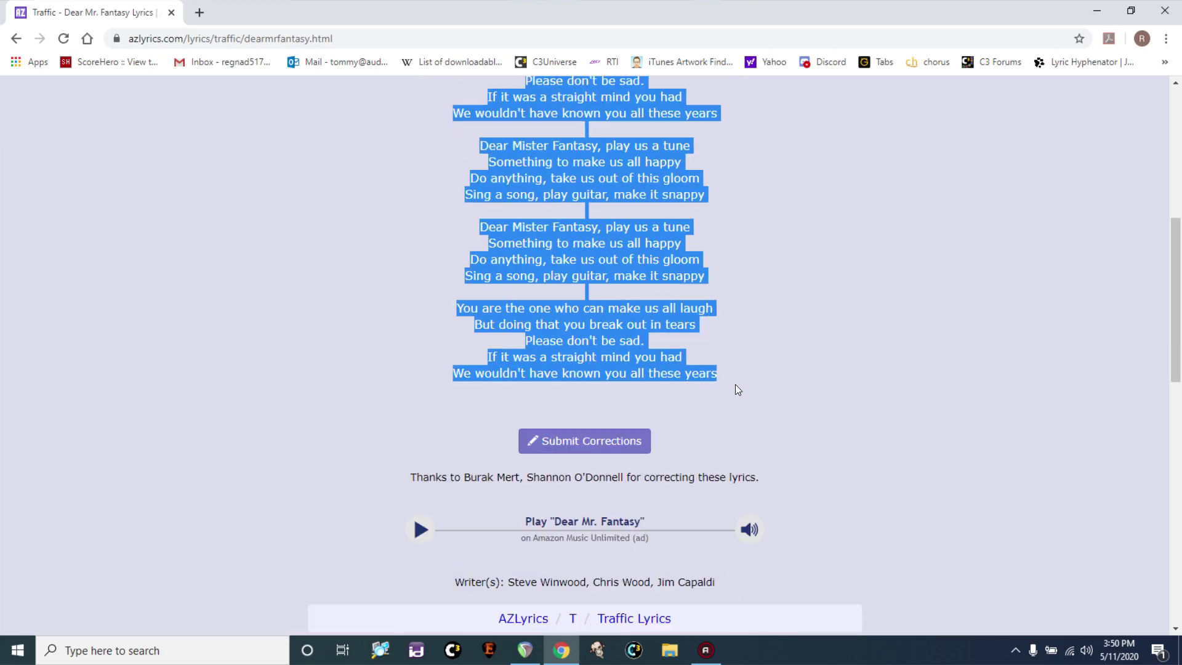
right_click(612, 335)
left_click(626, 342)
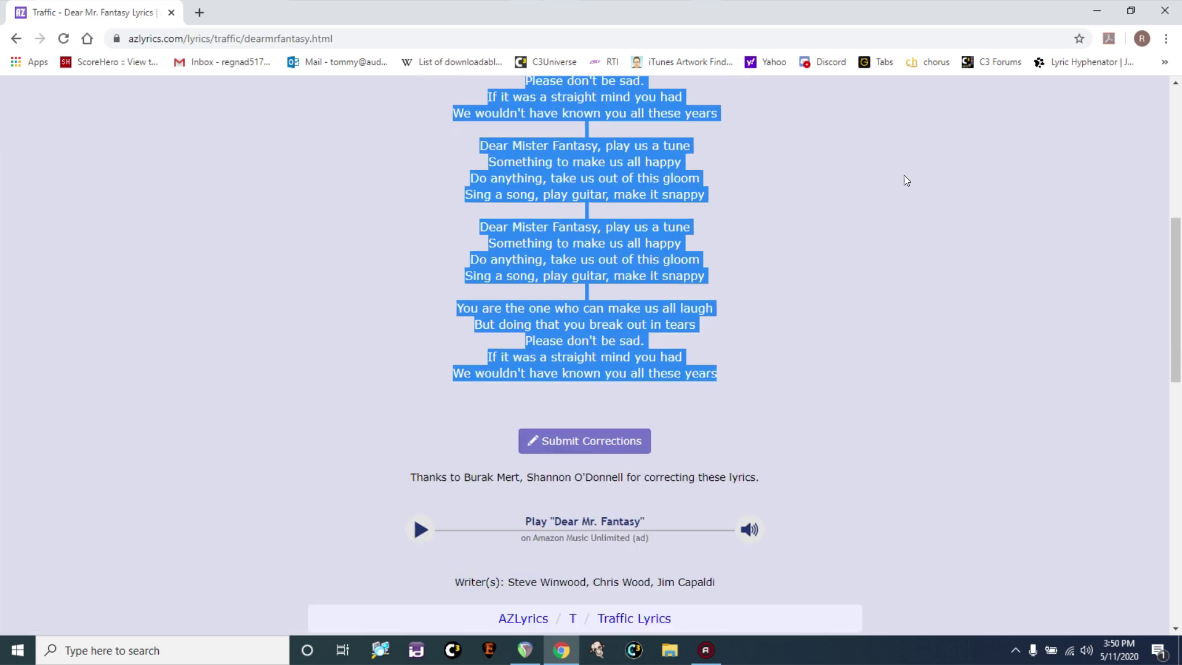
left_click(1080, 63)
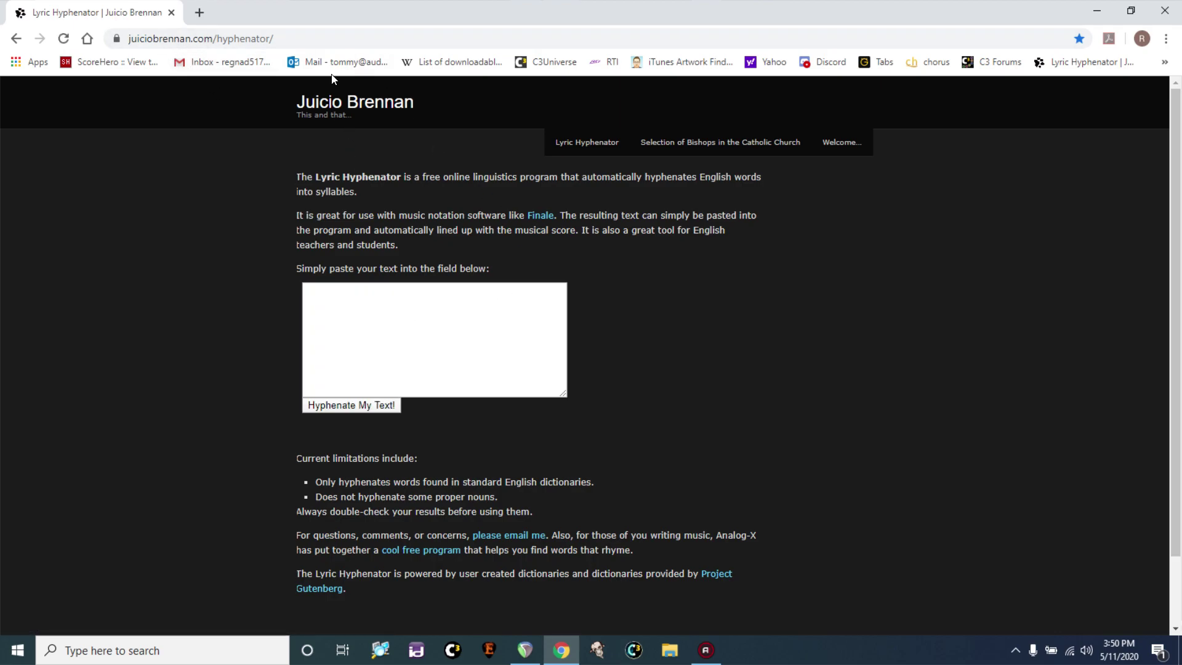
Step: Paste the lyrics into Lyric Hyphenator, hyphenate them (e.g. 'Mis-ter Fan-ta-sy'), and select all the output
right_click(393, 338)
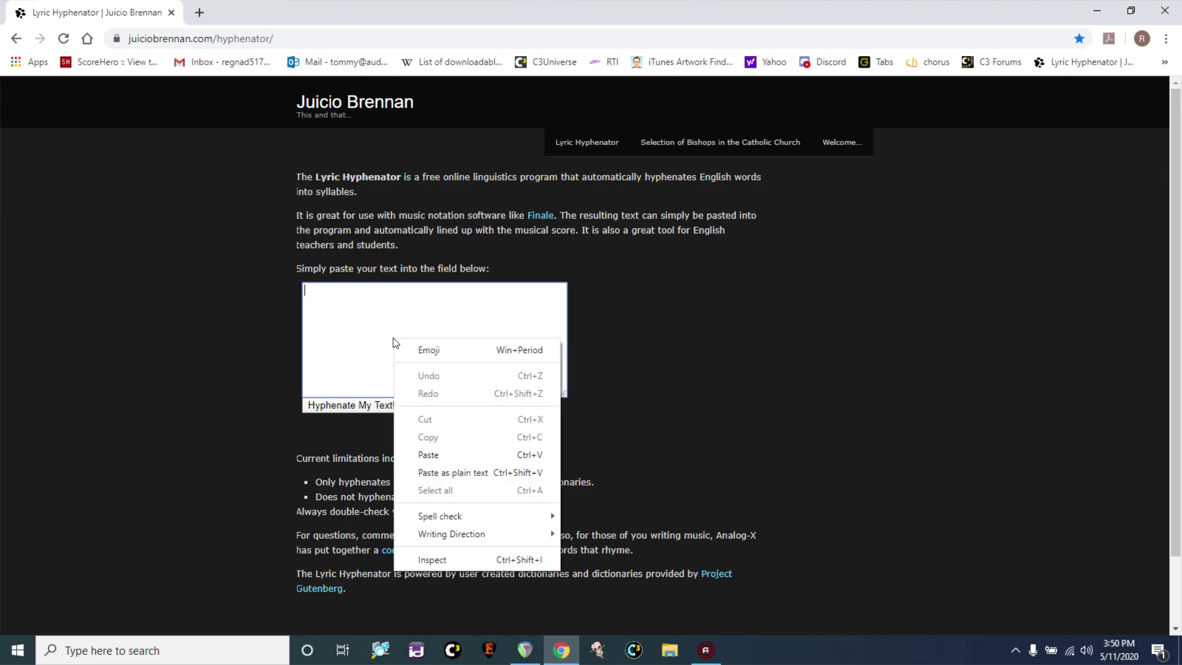
left_click(449, 454)
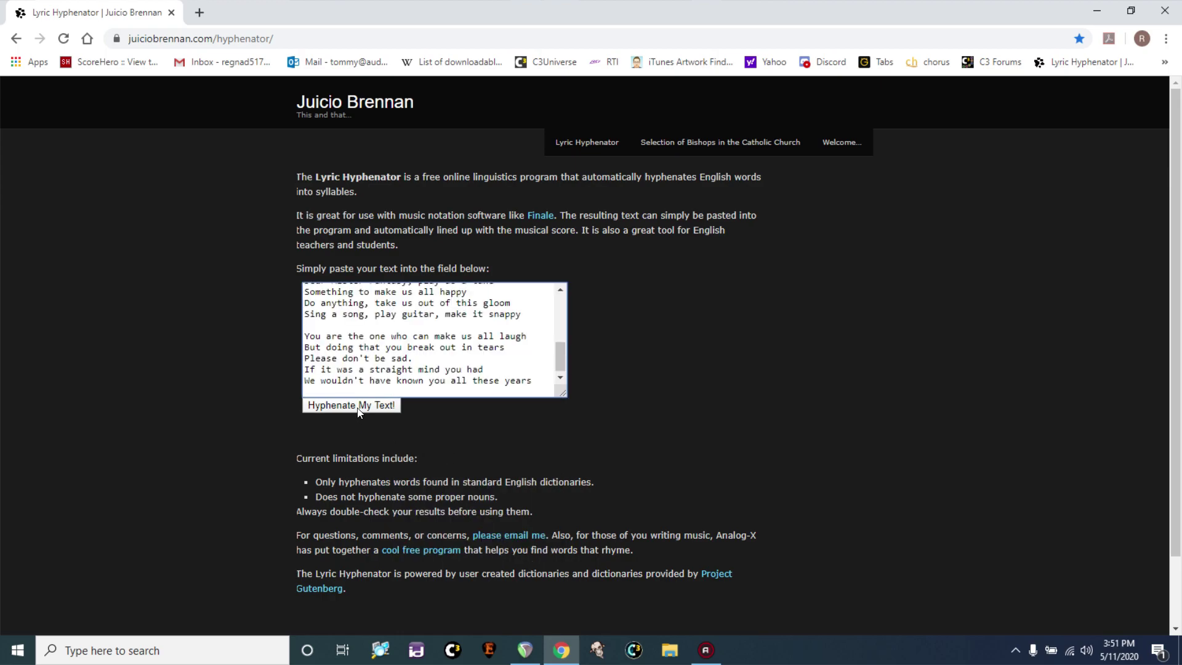
left_click(352, 405)
left_click(447, 333)
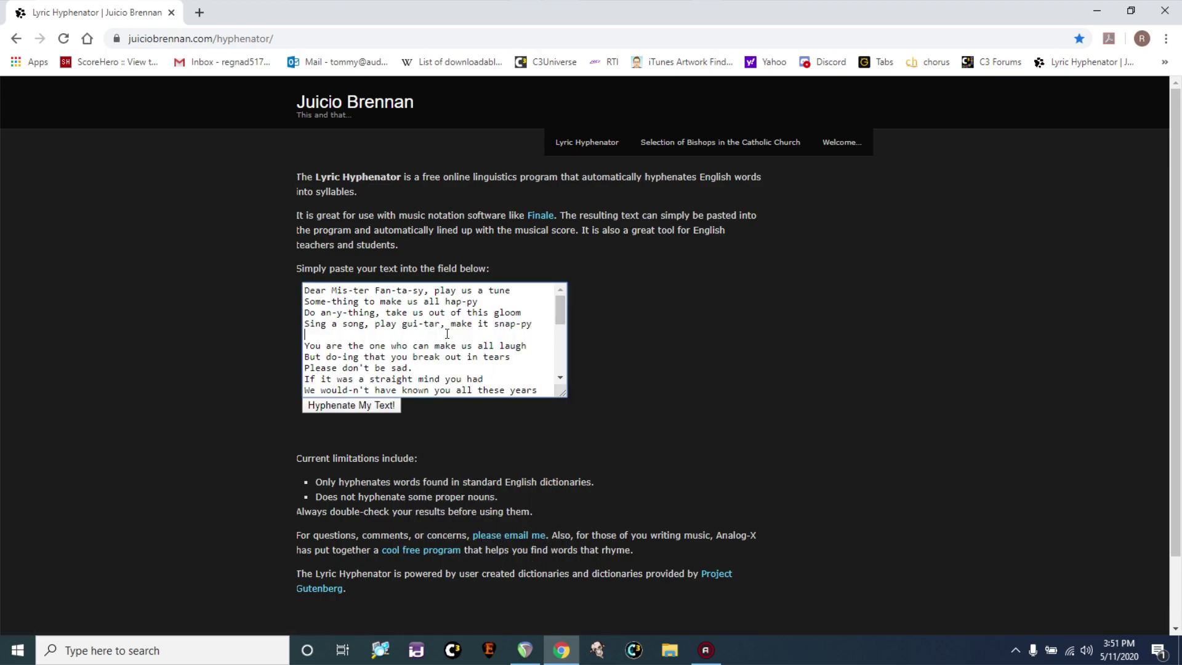
key("ctrl+a")
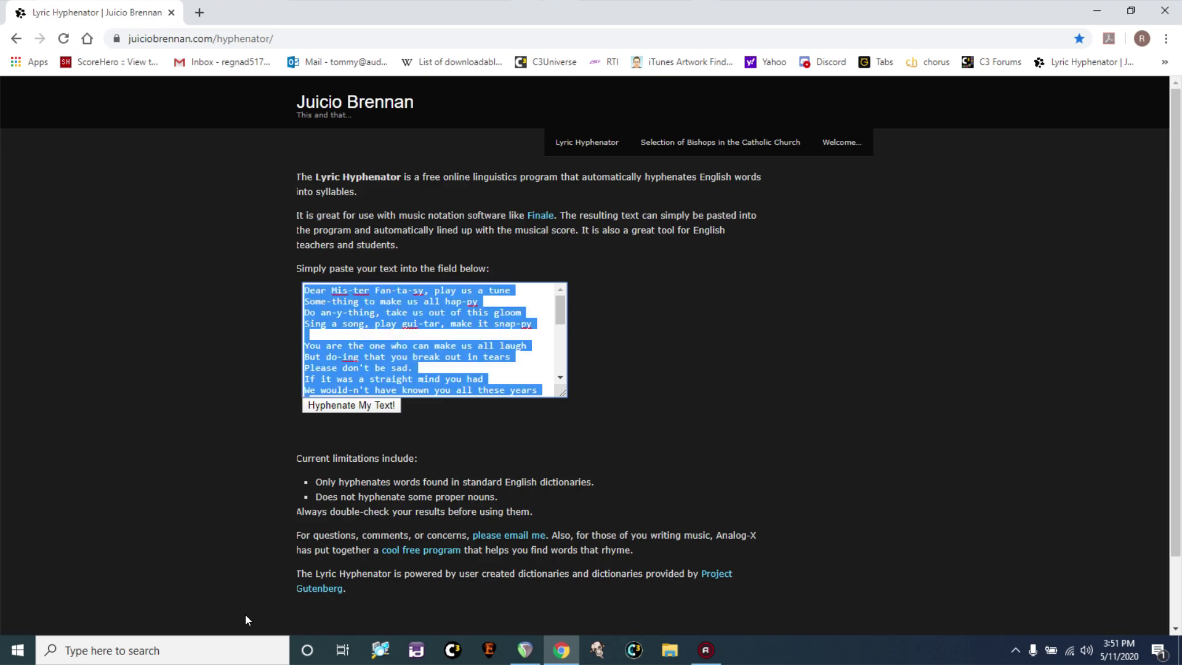
Step: Paste the hyphenated lyrics into a new Notepad document
left_click(228, 645)
type("no")
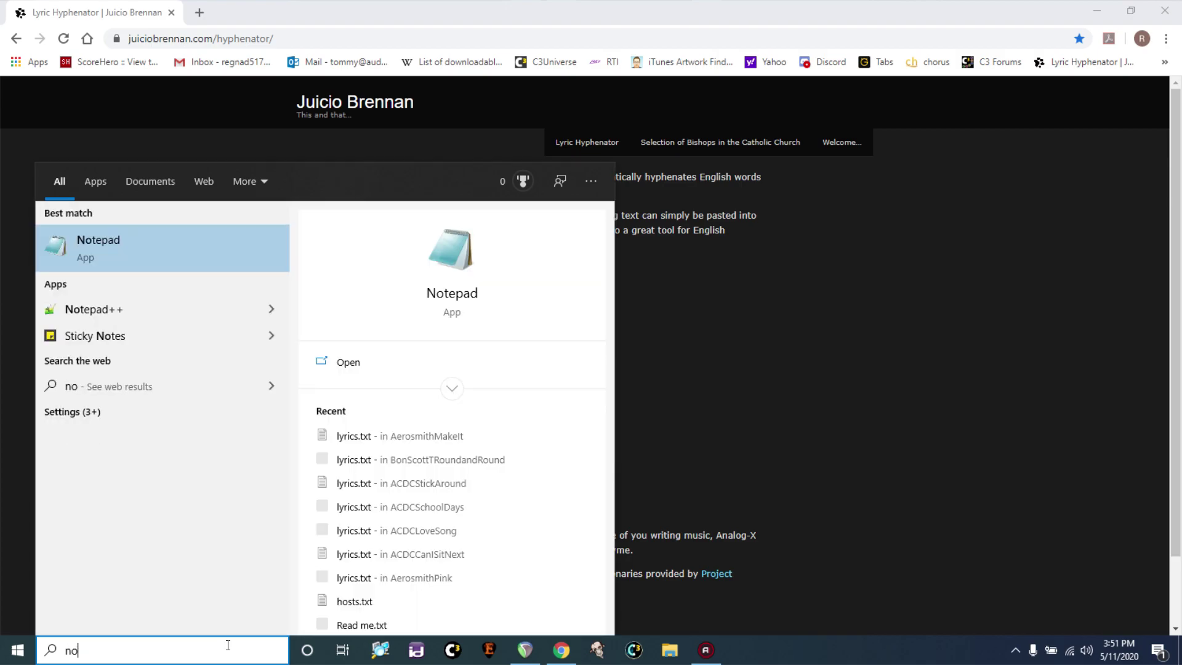
type("tepad")
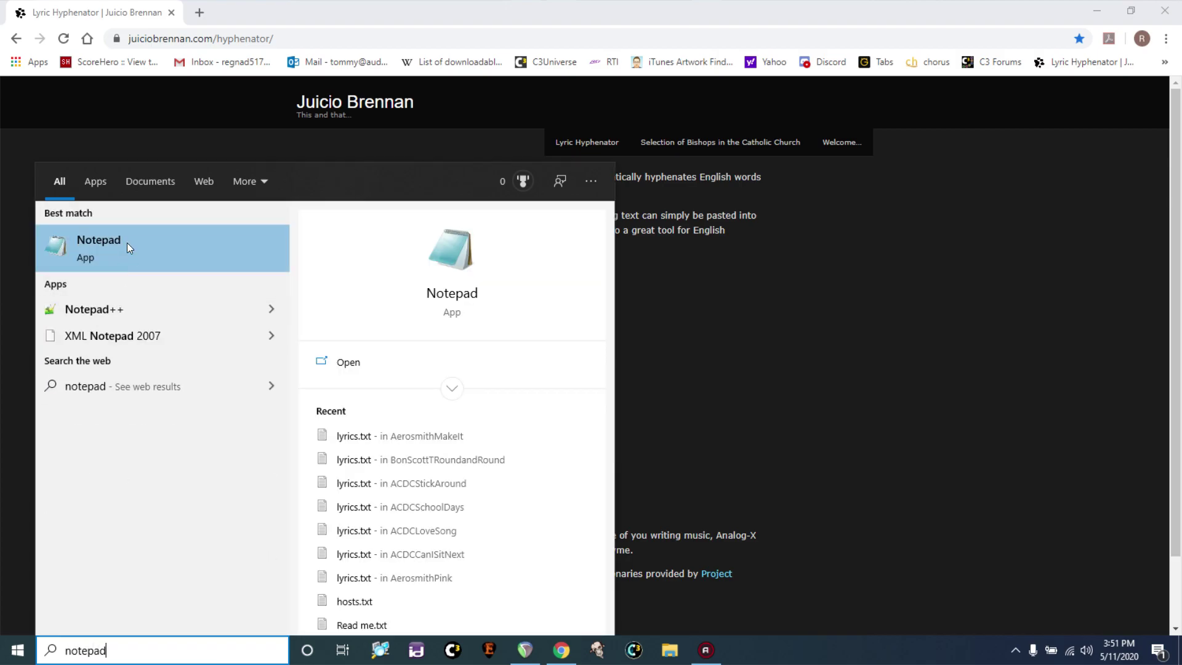
left_click(133, 232)
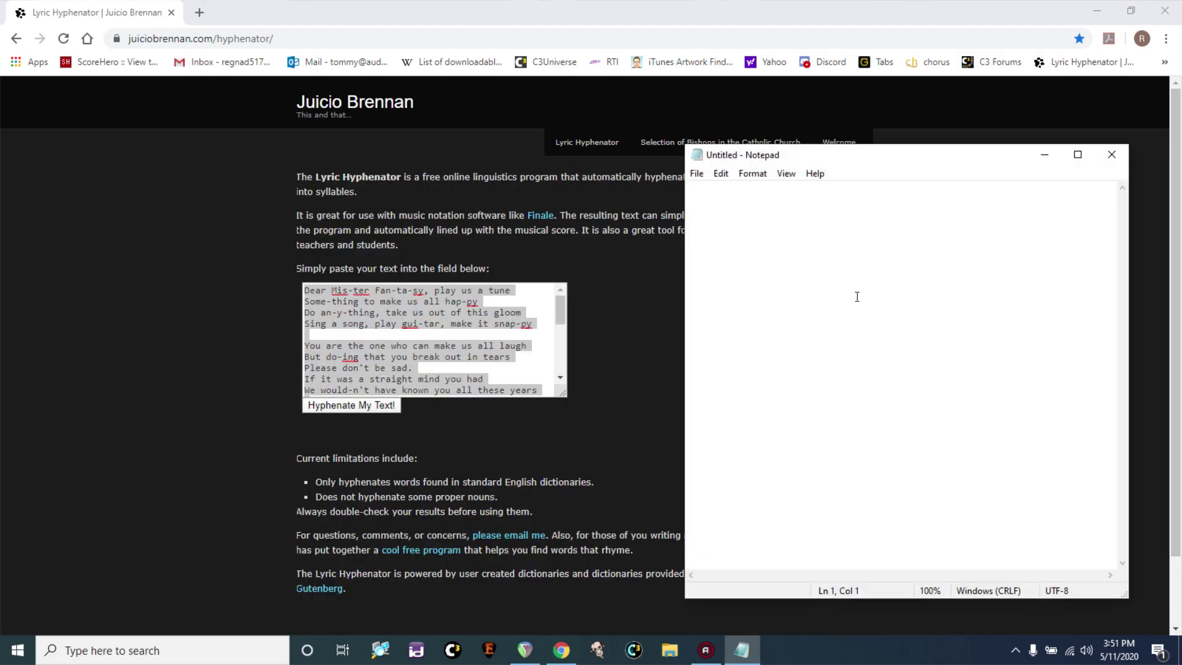
key("ctrl+v")
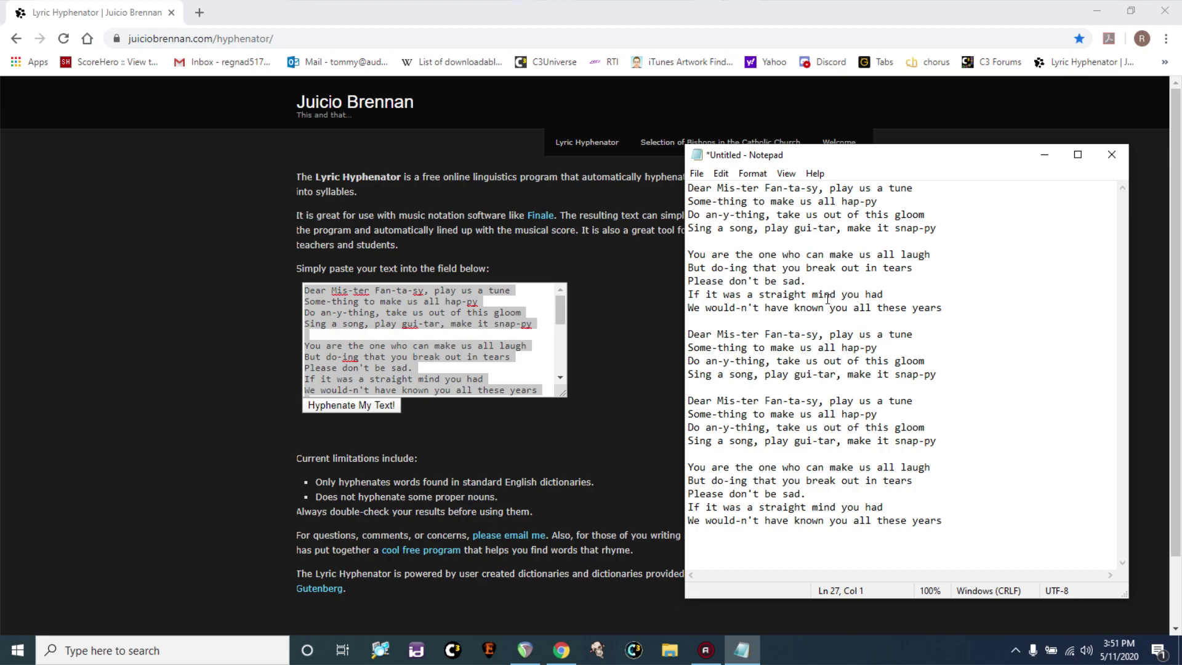
Step: Use Find and Replace to remove every comma and turn each '-' into '- '
key("ctrl+h")
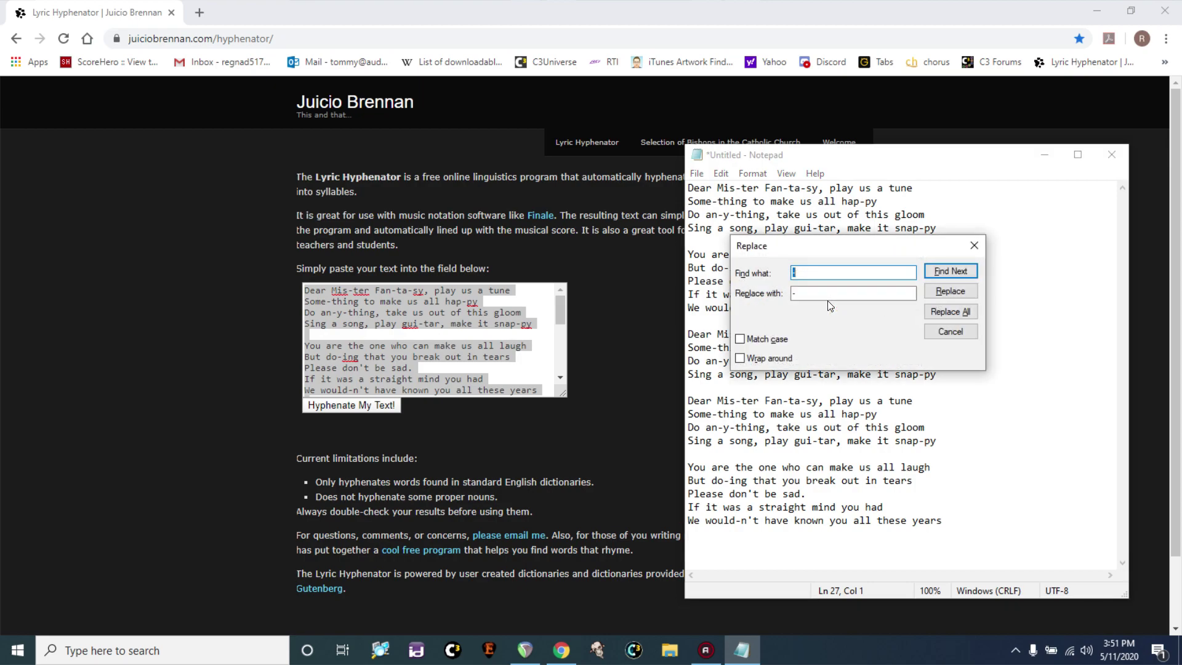
key("Tab")
key("BackSpace")
left_click(950, 312)
left_click(835, 272)
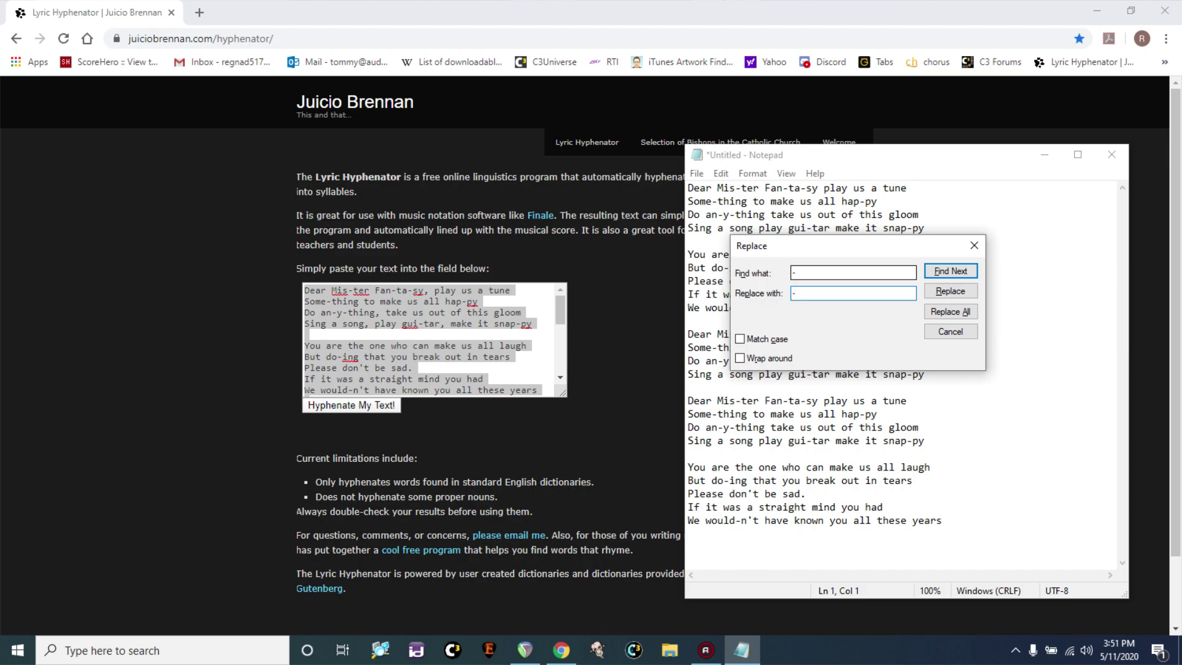
left_click(949, 311)
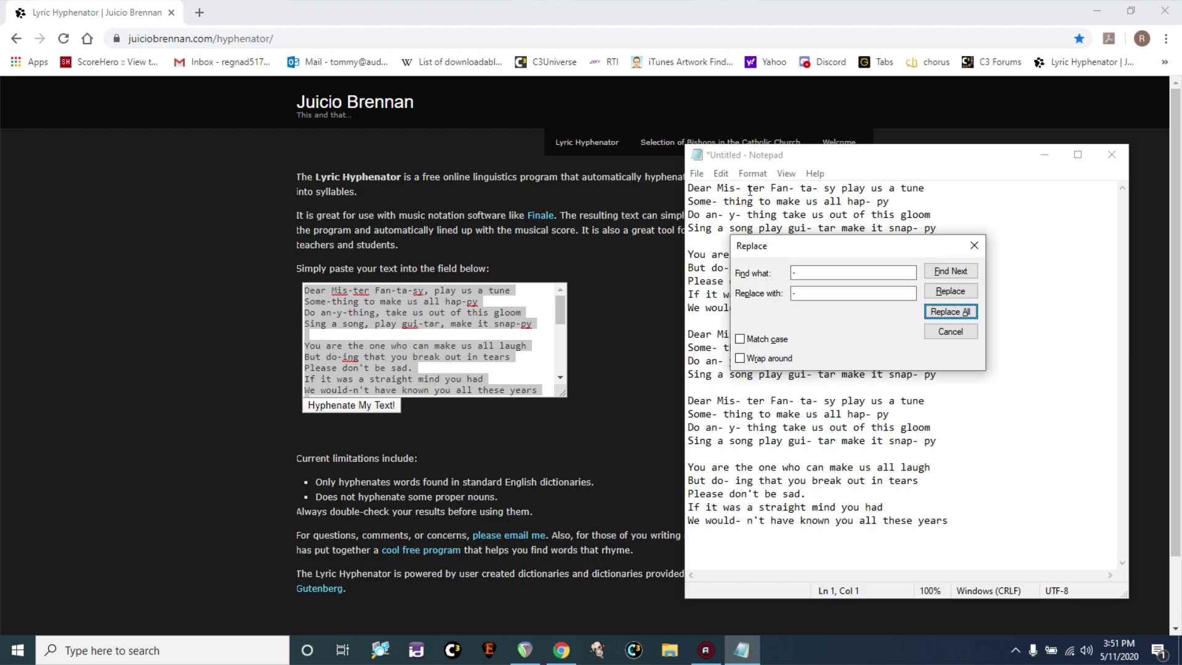
left_click(955, 327)
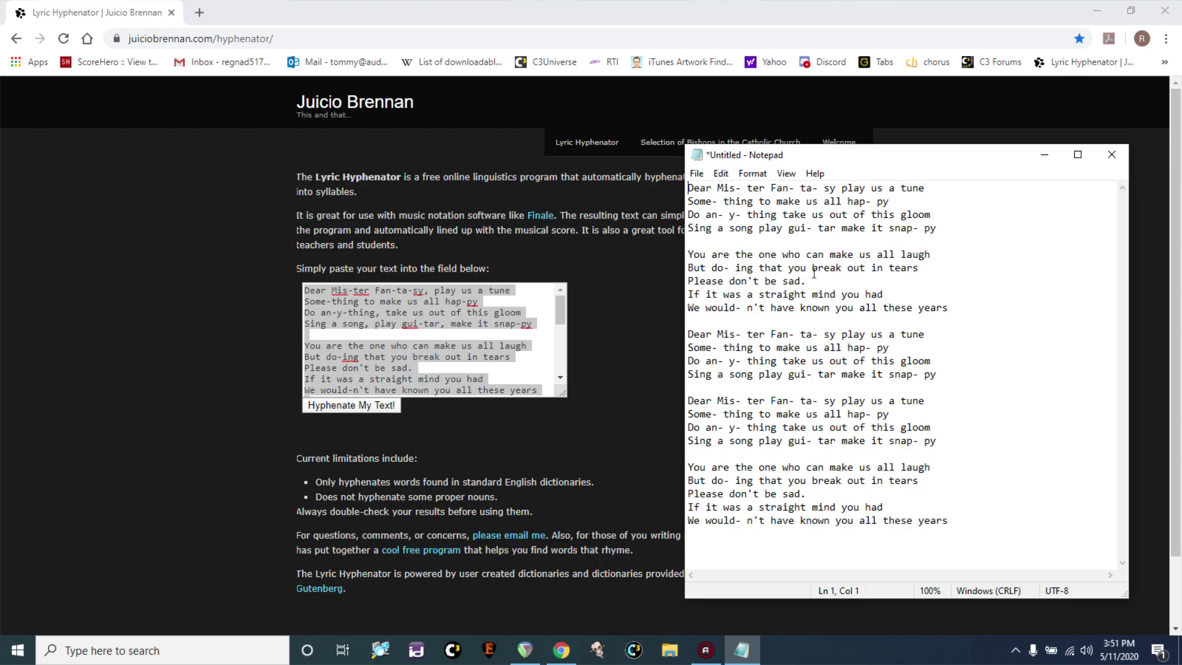
Step: Save the lyrics as lyrics.txt in Desktop\TrafficDearMrFantasy, then close Notepad
left_click(697, 174)
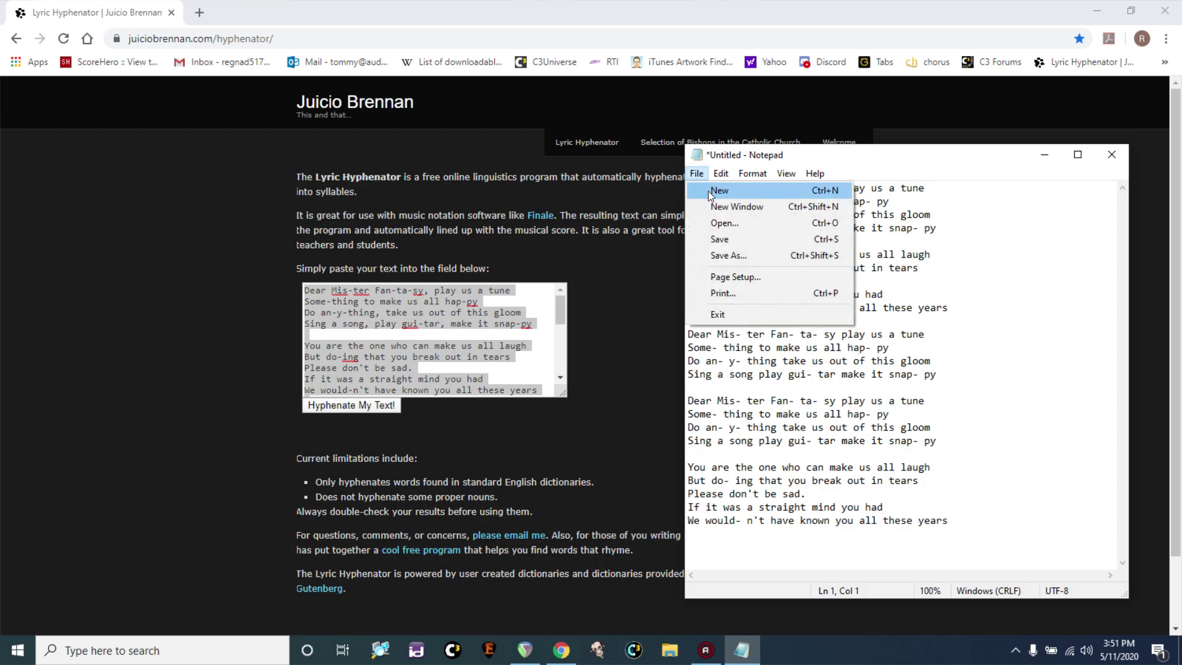
left_click(716, 255)
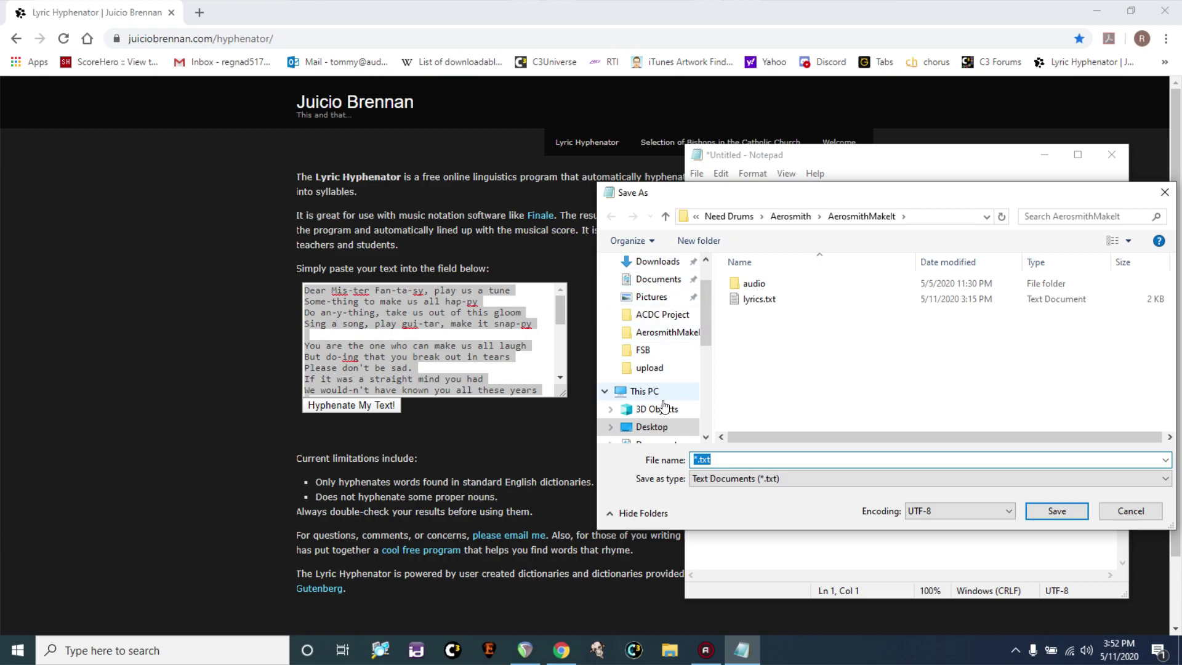
left_click(651, 427)
scroll(803, 372, "down", 8)
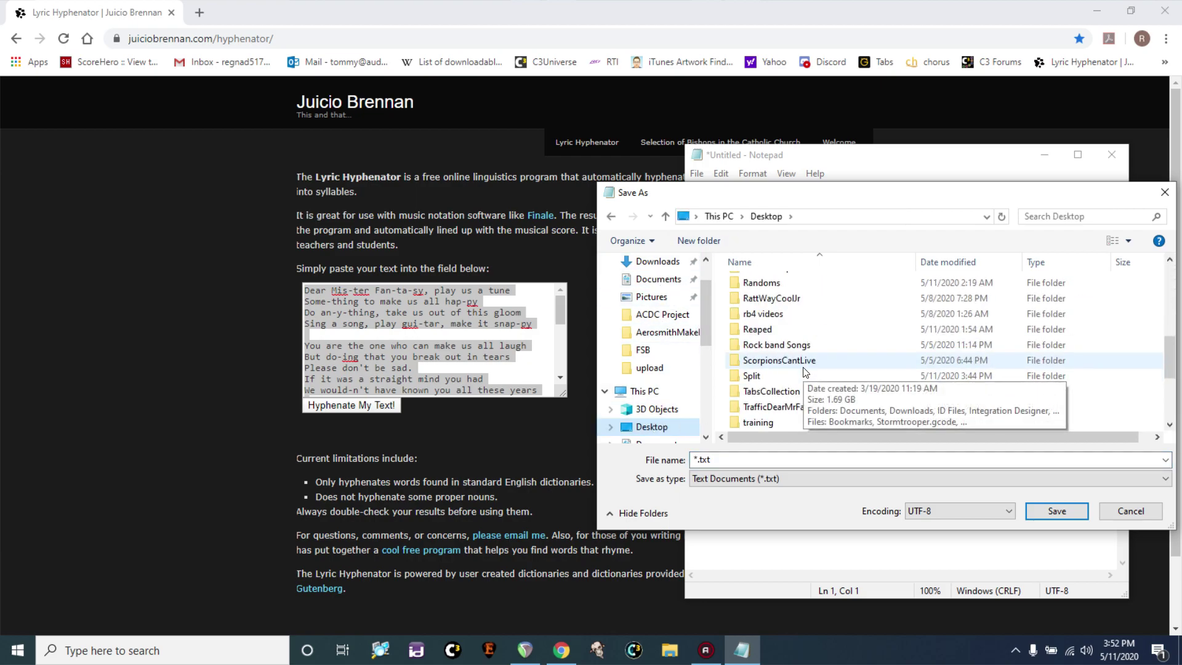
scroll(769, 308, "down", 3)
scroll(767, 309, "up", 1)
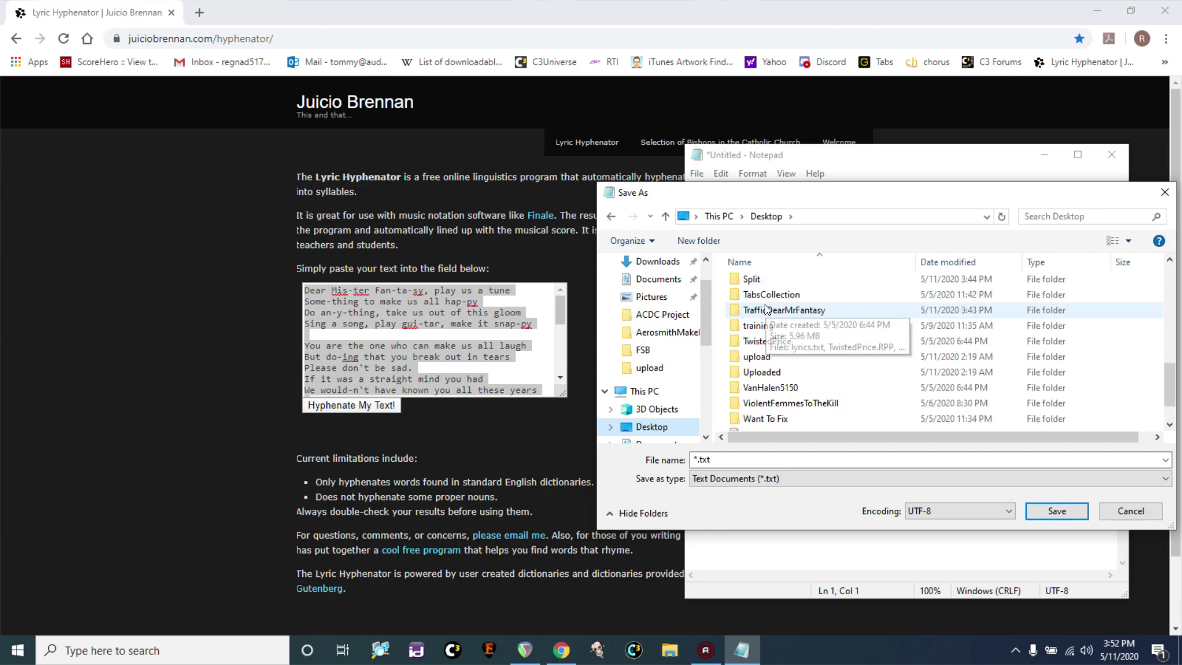
double_click(767, 310)
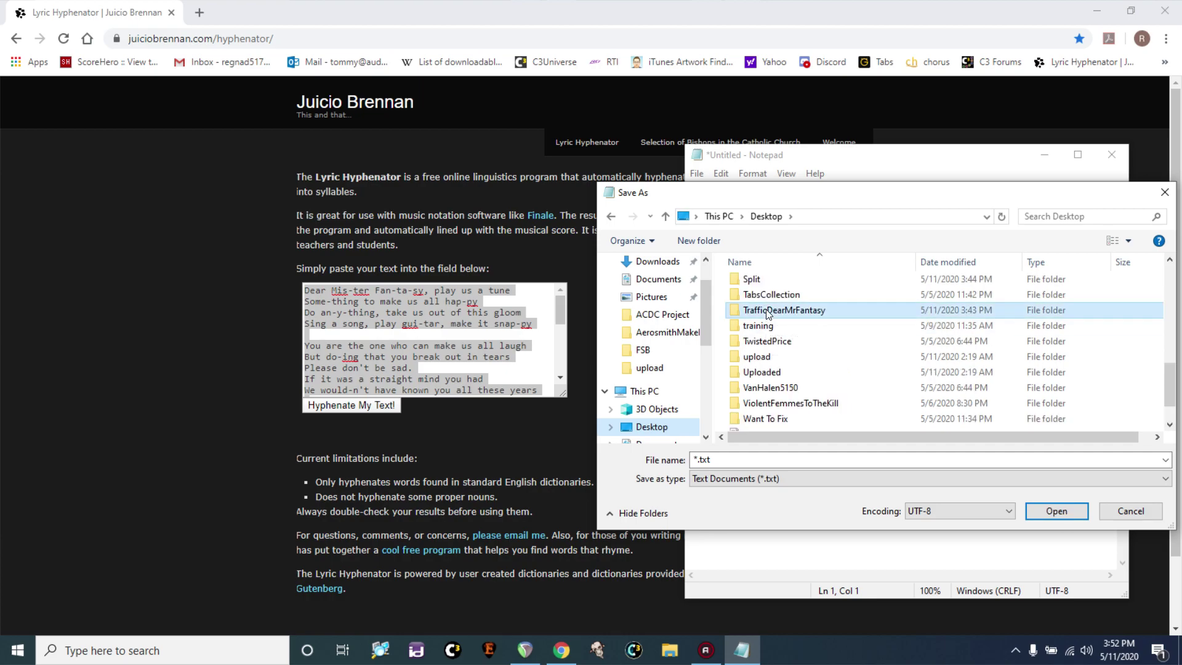
left_click(757, 456)
type("lyrics")
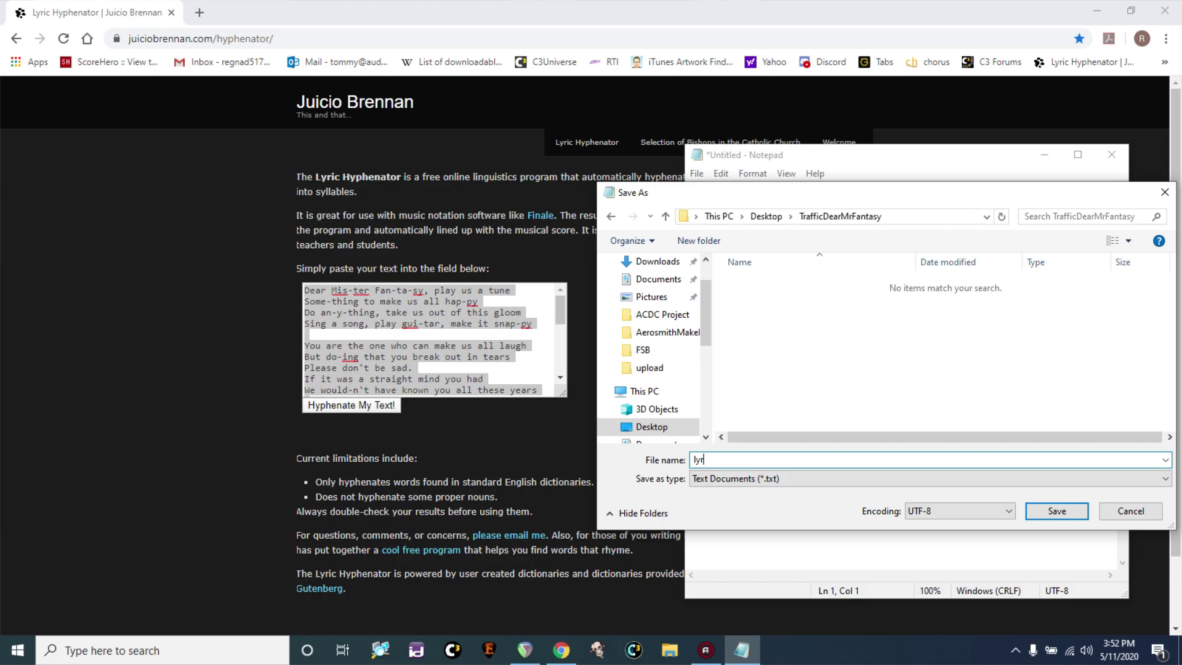
left_click(1074, 510)
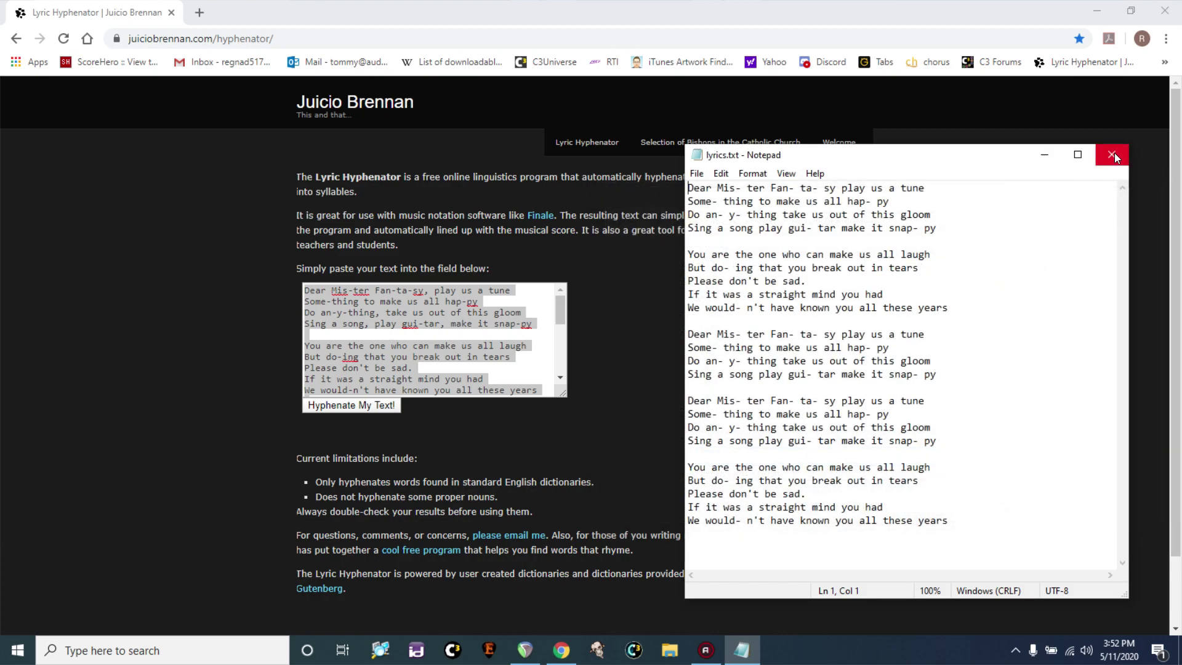
left_click(1114, 155)
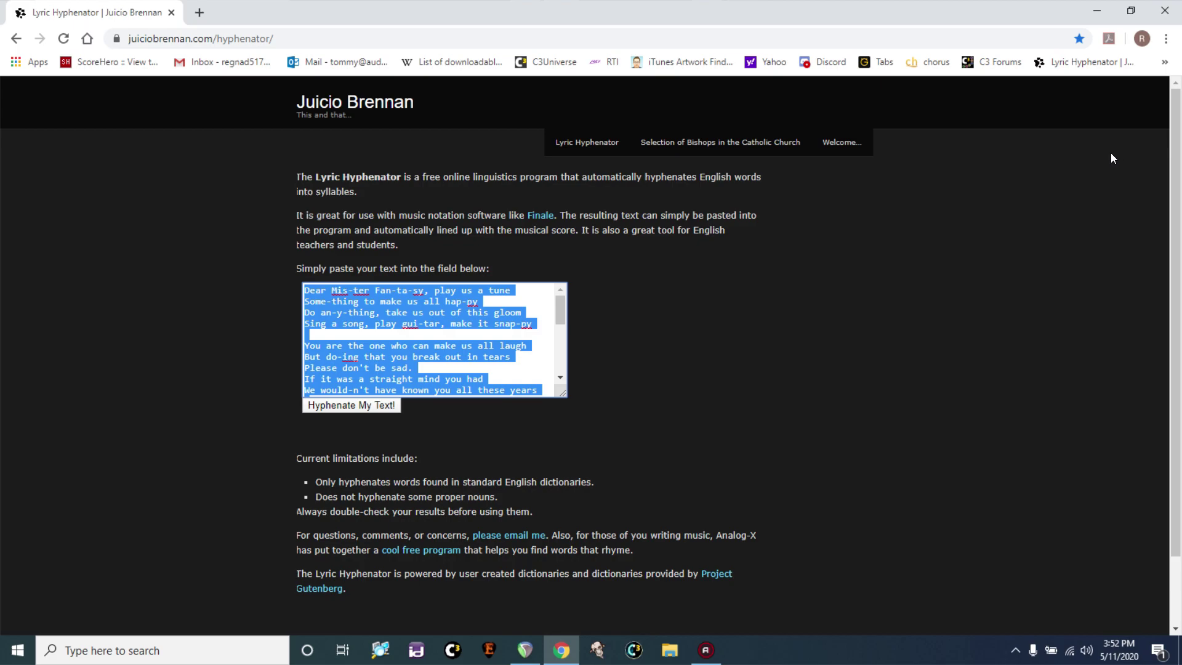
Step: Launch SpleeterGUI and drop the TrafficDearMrFantasy song wav into it for separation
key("alt+Tab")
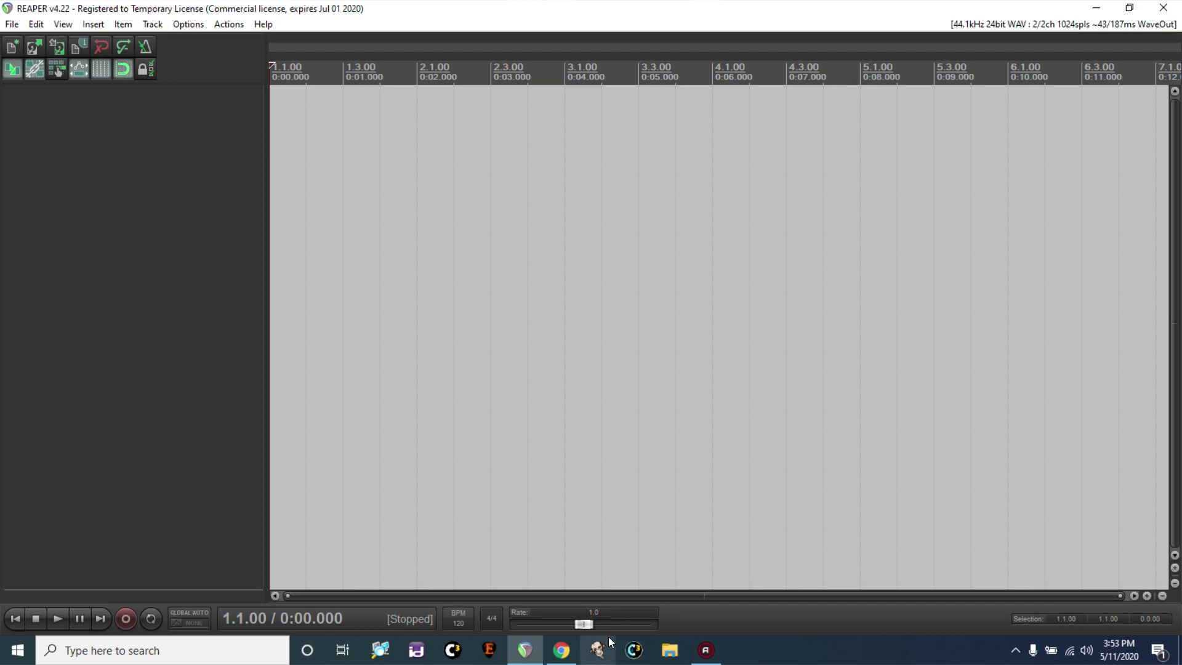
left_click(524, 650)
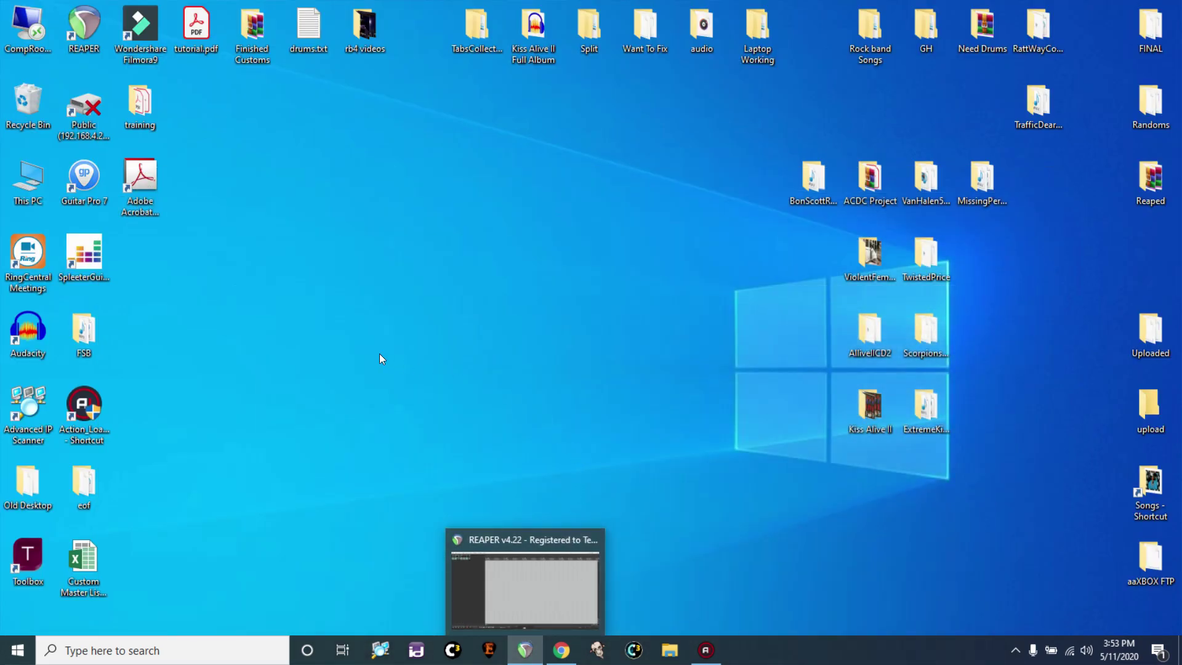
double_click(85, 254)
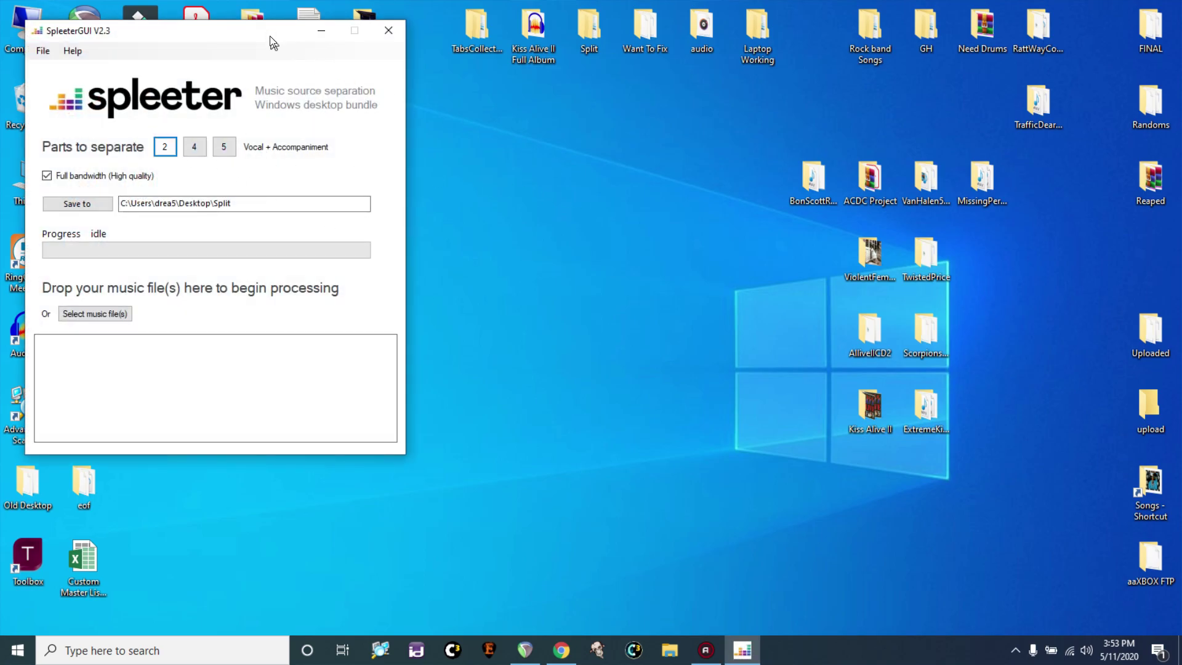
left_click_drag(267, 30, 364, 103)
double_click(1024, 105)
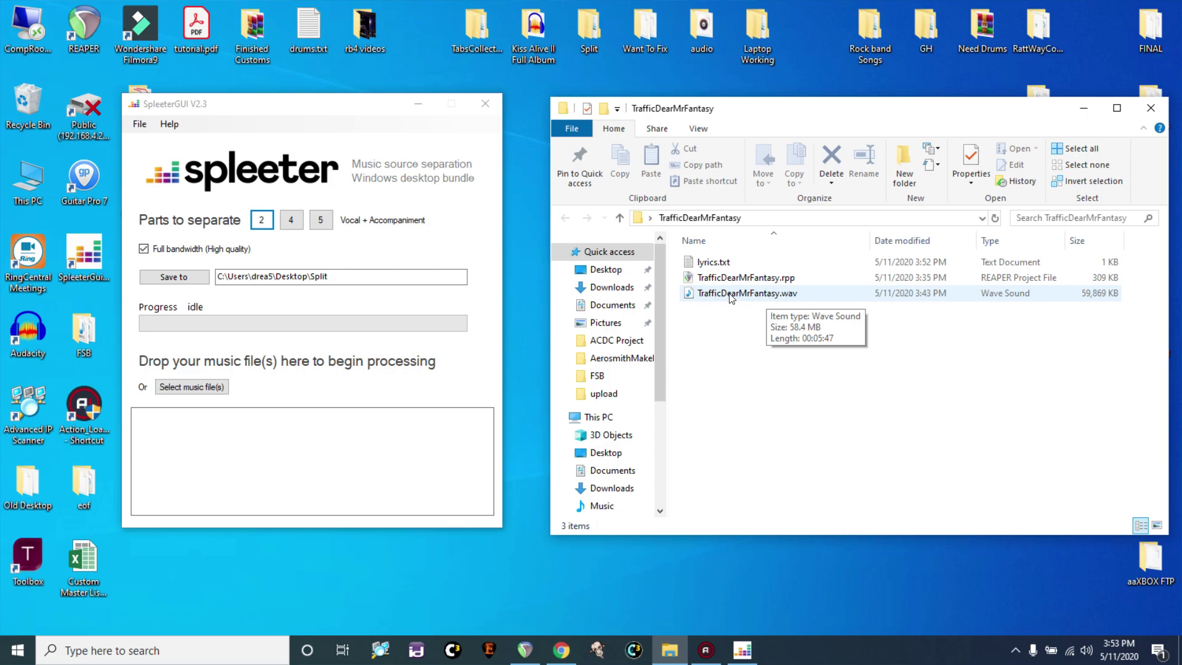
left_click_drag(732, 298, 311, 471)
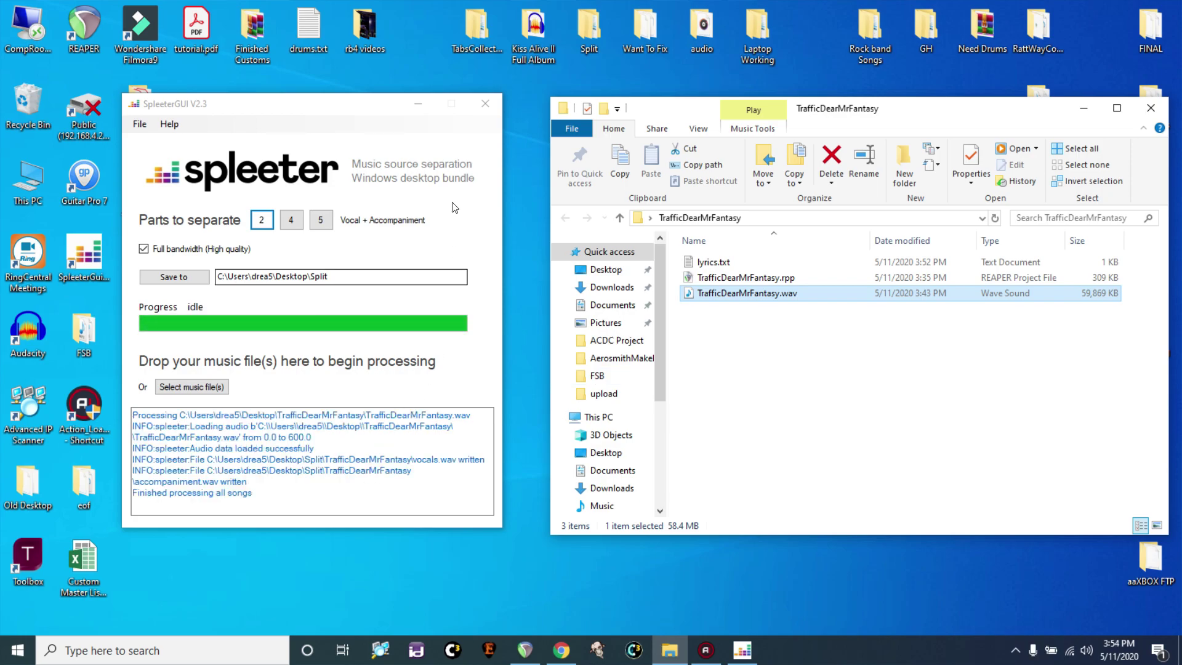
Step: Close the finished Spleeter window and open the Split\TrafficDearMrFantasy output folder
left_click(485, 103)
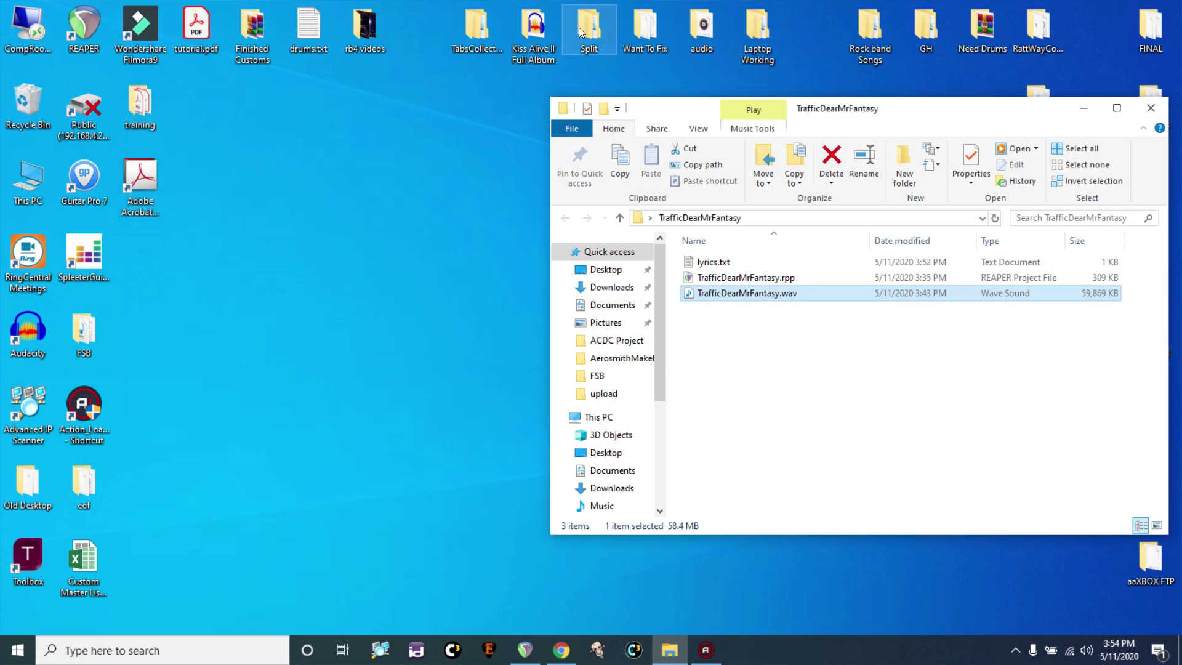
double_click(579, 27)
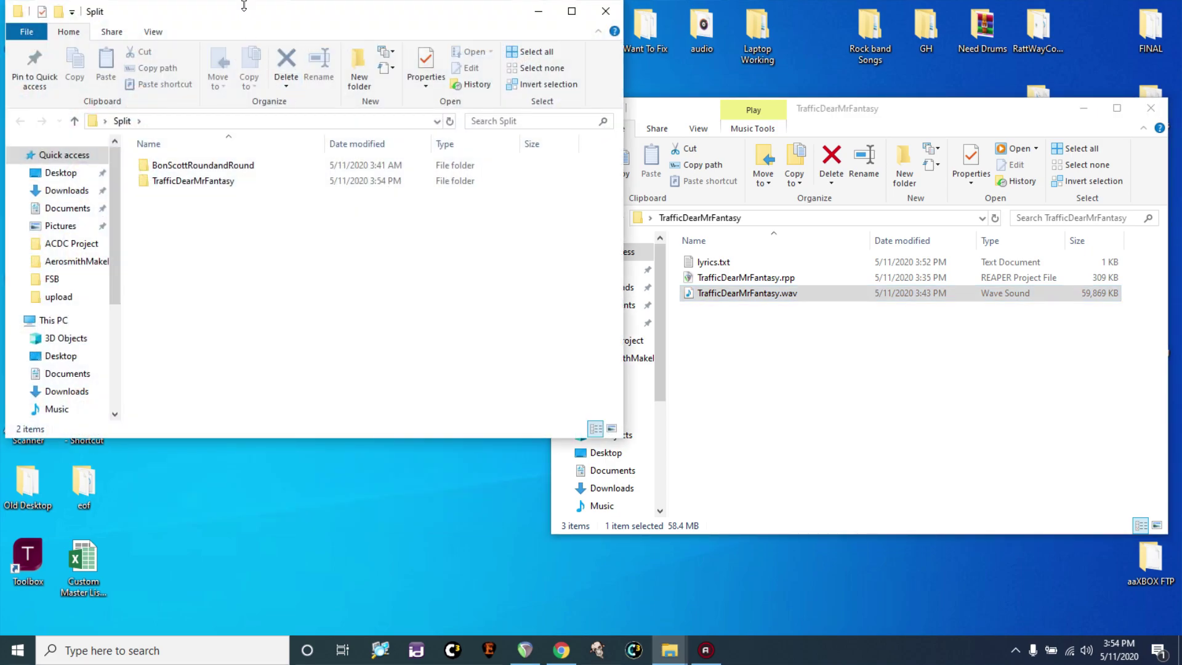
left_click_drag(252, 13, 628, 94)
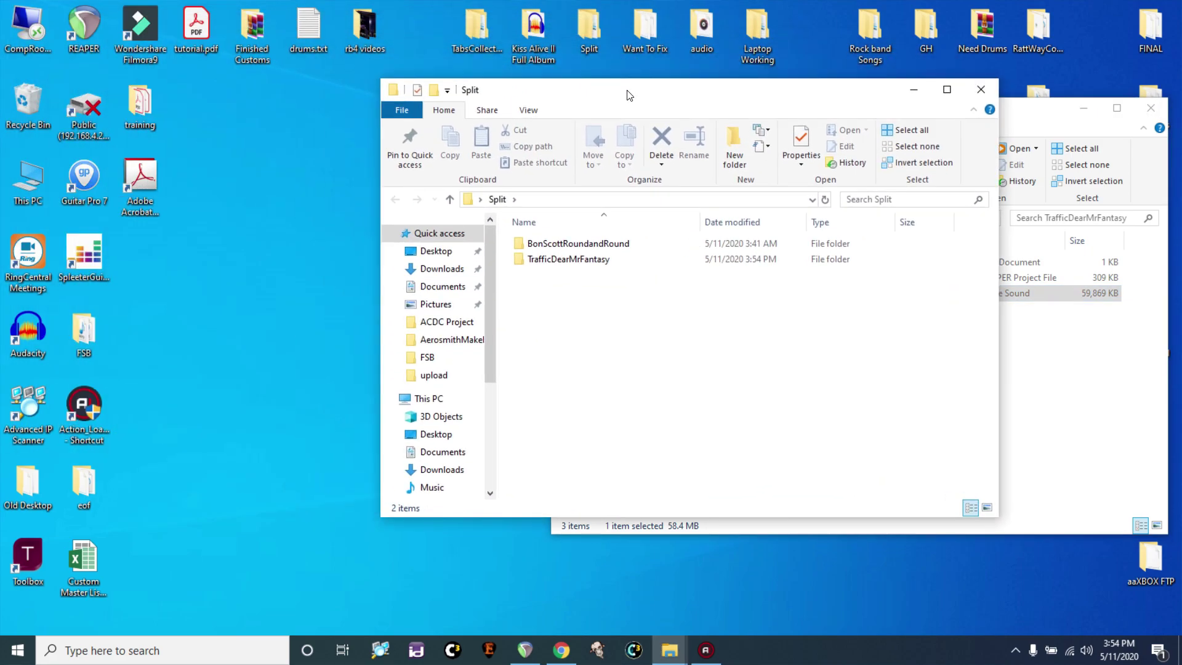
double_click(569, 259)
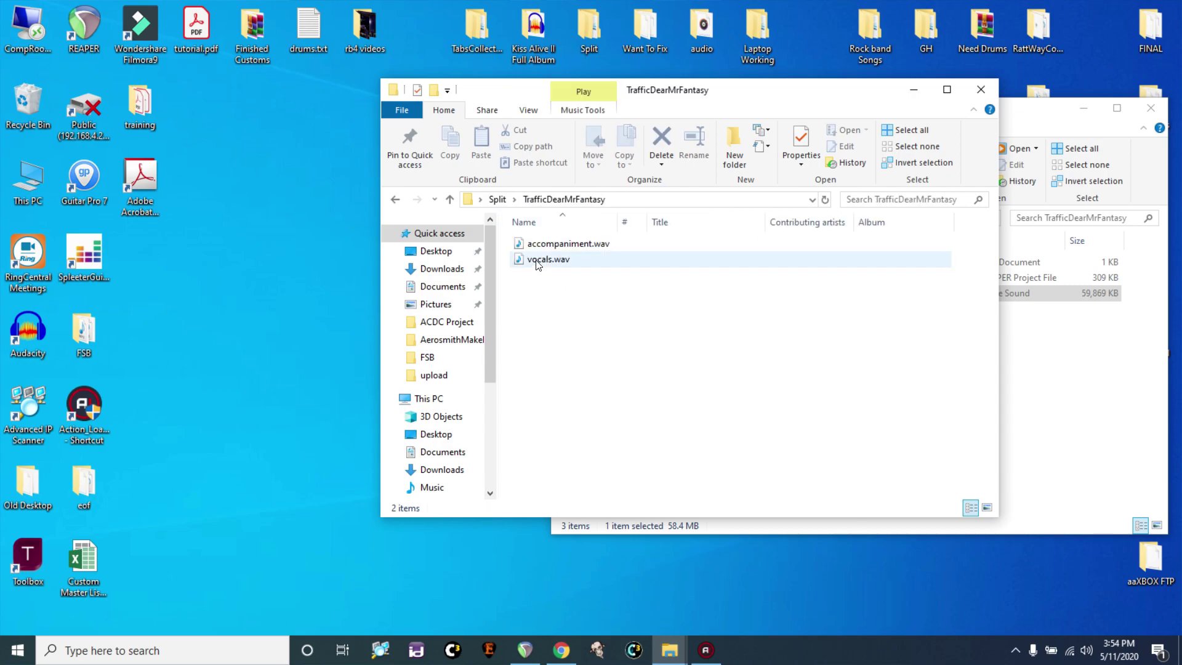
Step: Open vocals.wav in Audacity, split it to mono, and delete the second track
left_click_drag(537, 261, 46, 336)
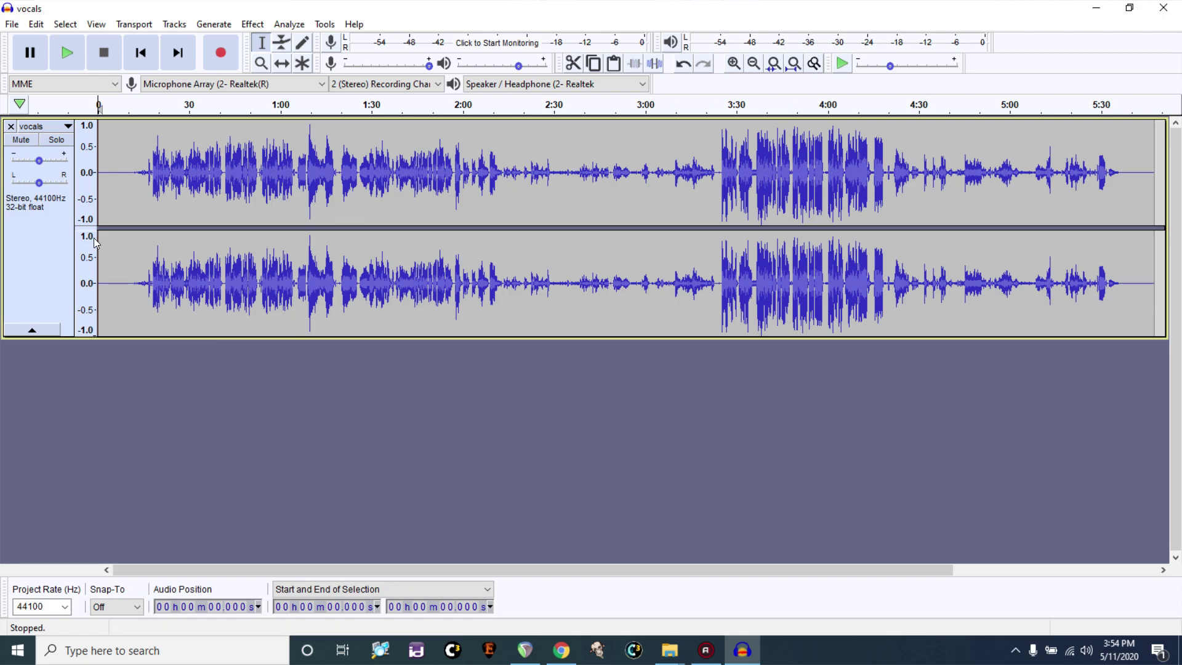
left_click(43, 127)
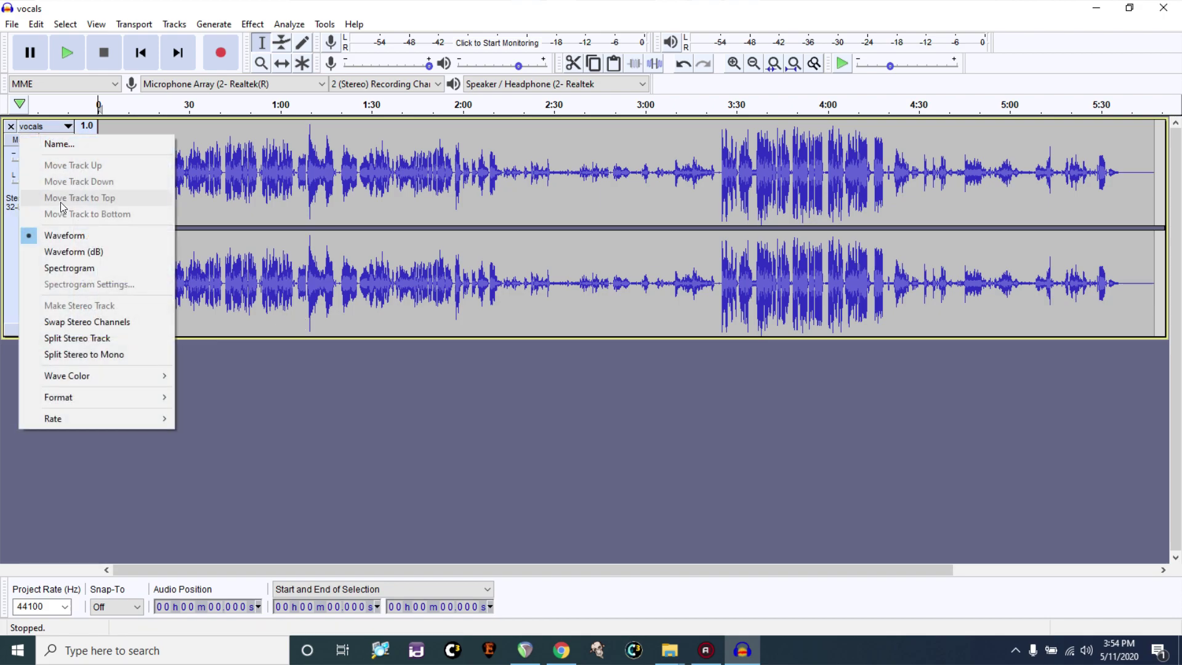
left_click(74, 360)
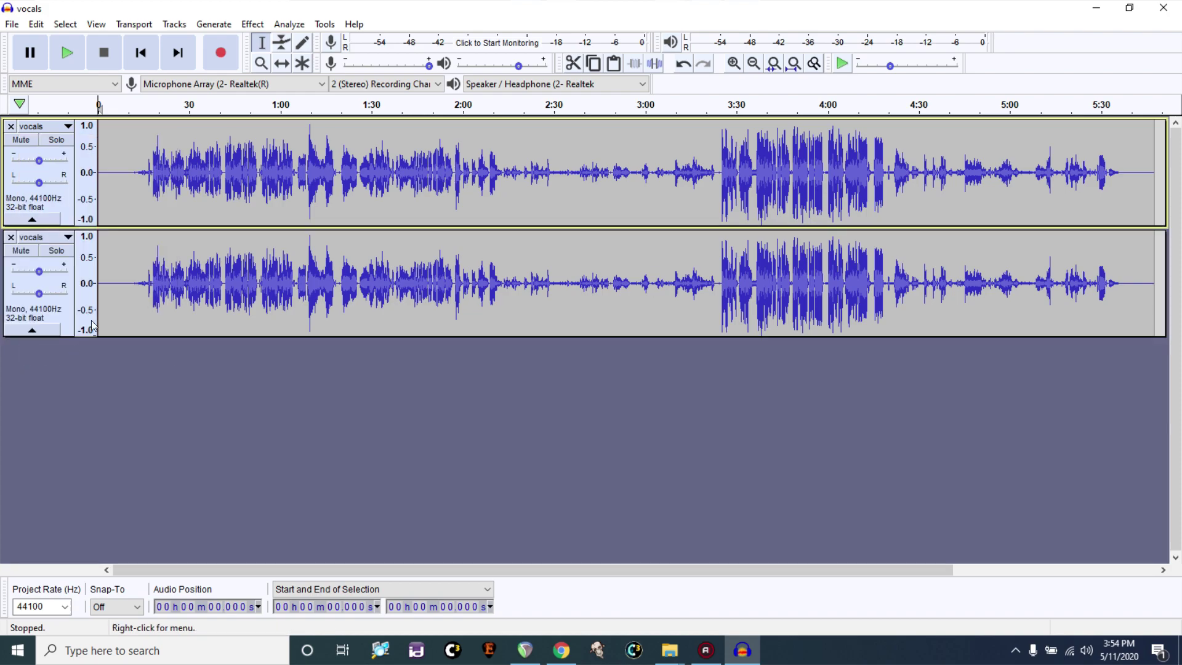
left_click(10, 237)
Step: Set the track format to 16-bit PCM and the project rate to 16000 Hz
left_click(43, 125)
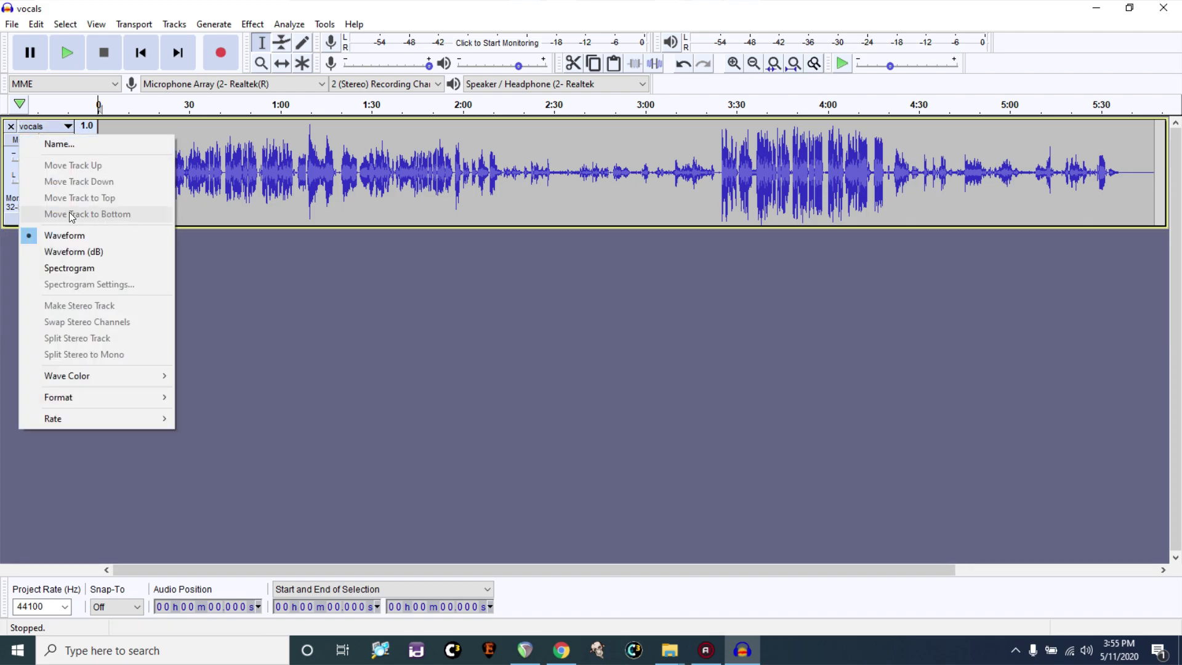
mouse_move(106, 396)
left_click(198, 397)
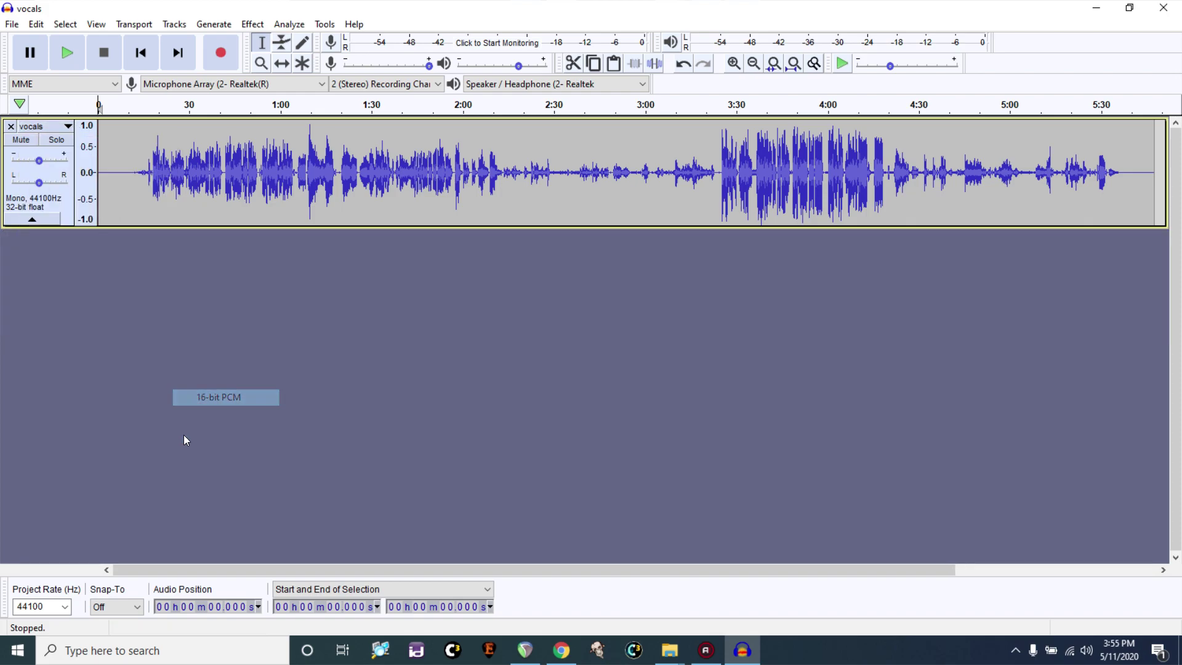
left_click(66, 607)
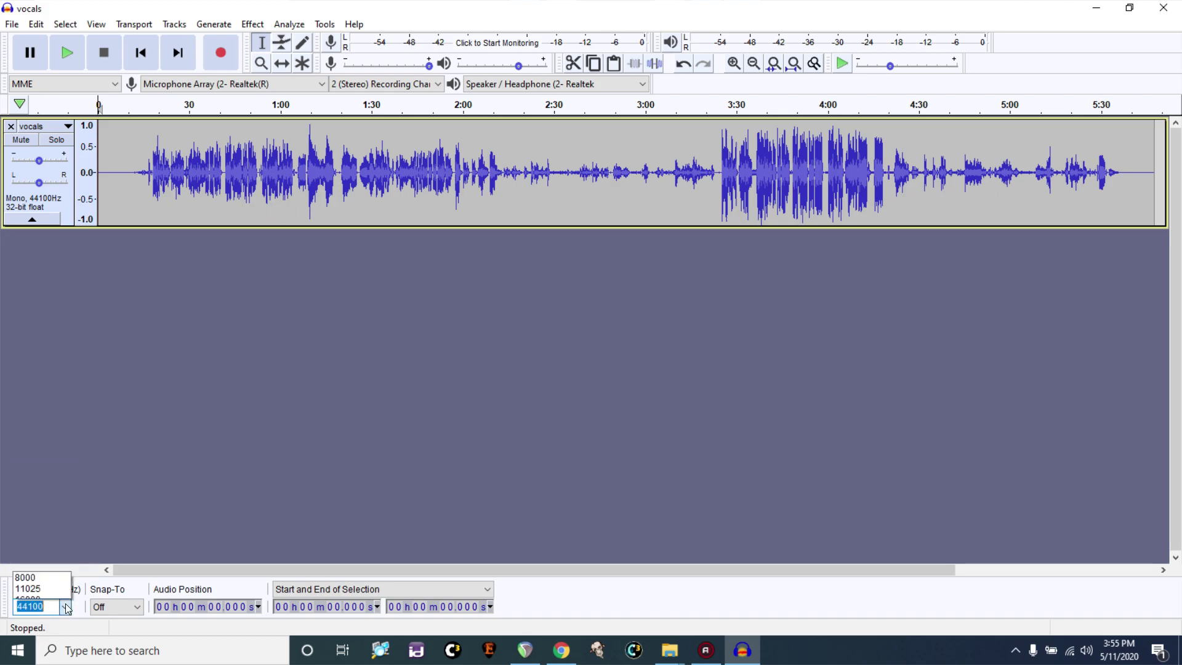
left_click(37, 483)
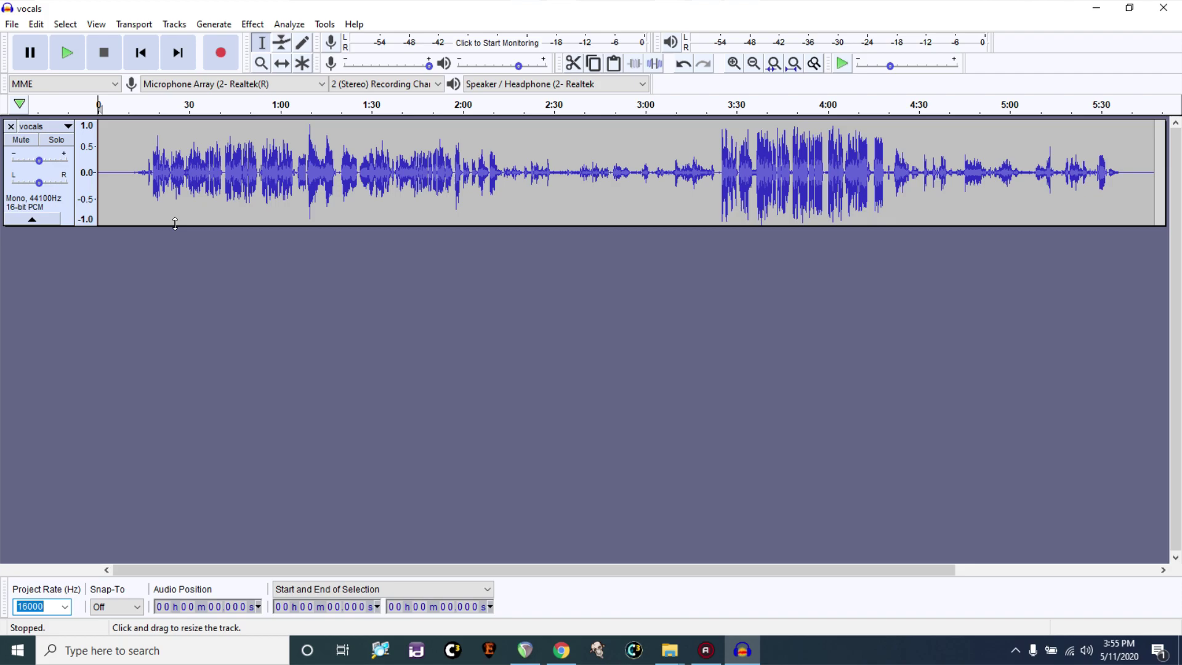
Step: Make the vocals track much taller and zoom in on the waveform
left_click_drag(174, 226, 204, 516)
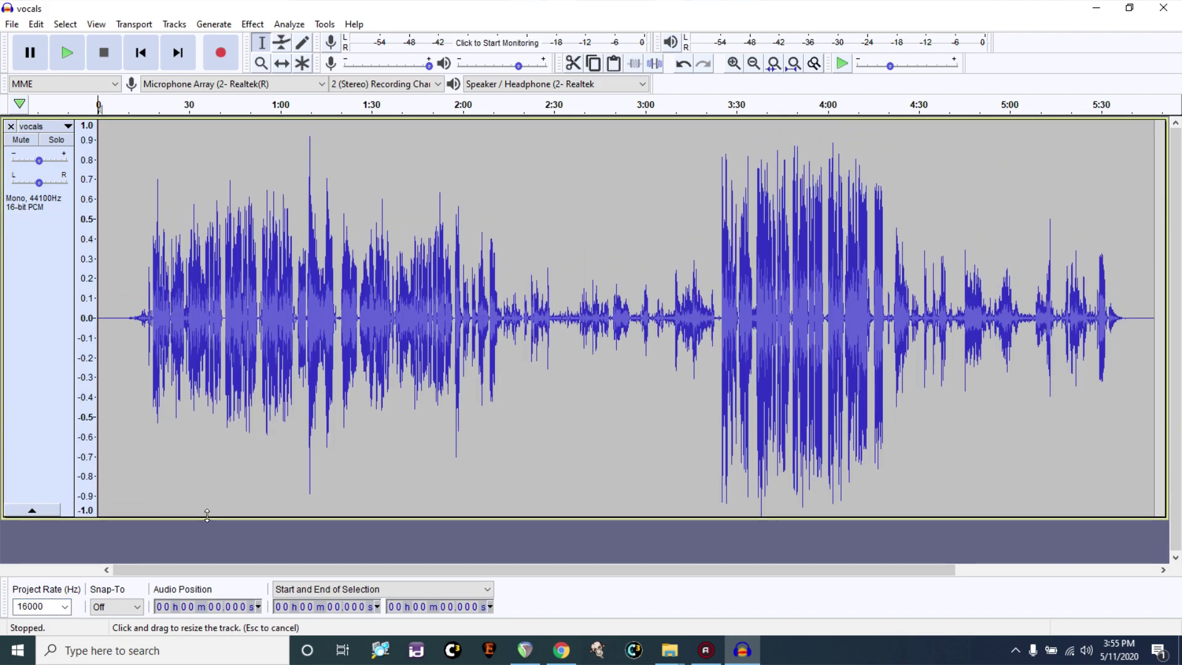
left_click(261, 63)
left_click(174, 360)
left_click(174, 360)
left_click(174, 360)
left_click(173, 360)
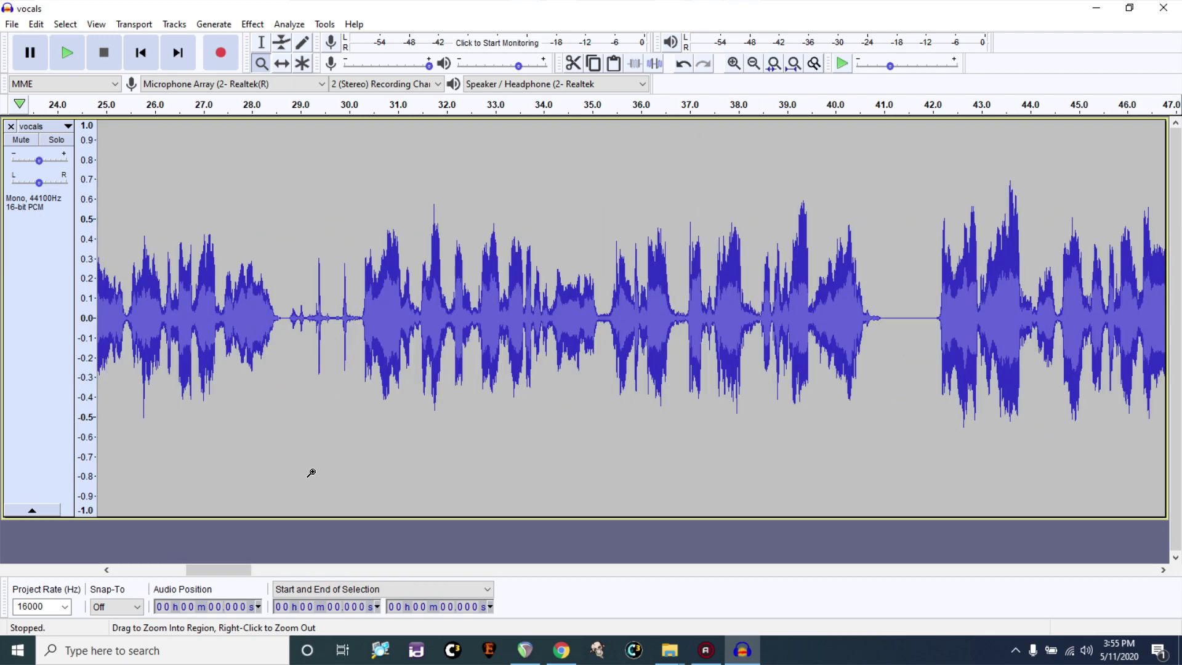
left_click_drag(219, 575, 148, 581)
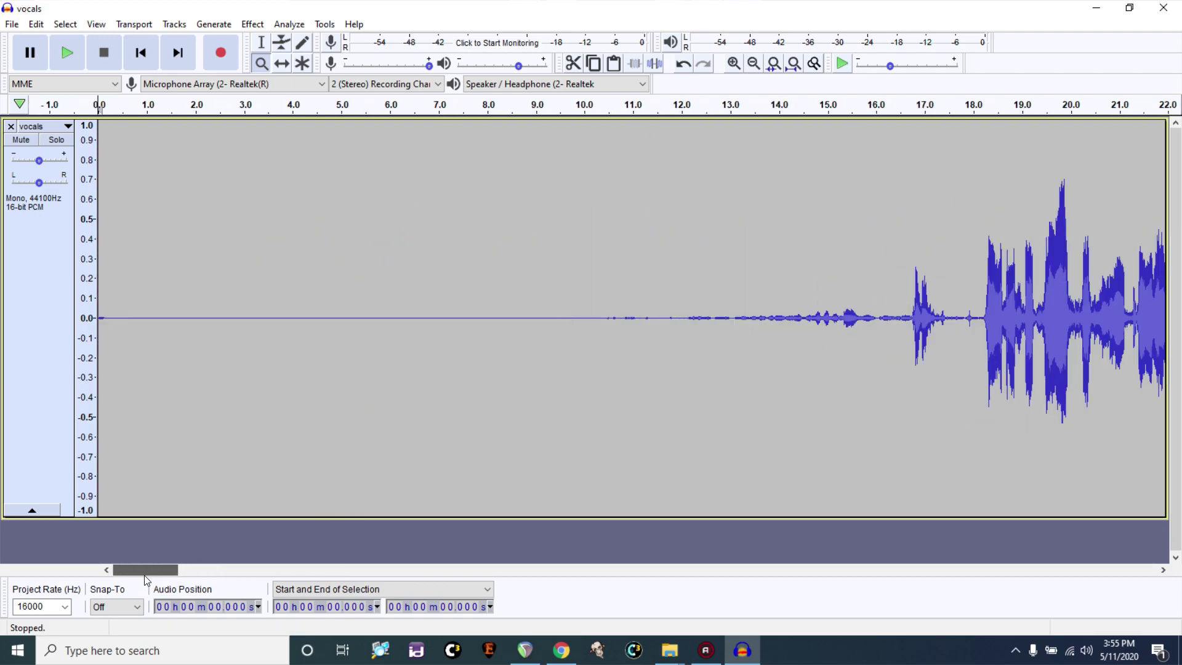
Step: Play the vocals from 13.382 seconds to find where the singing starts
left_click(261, 43)
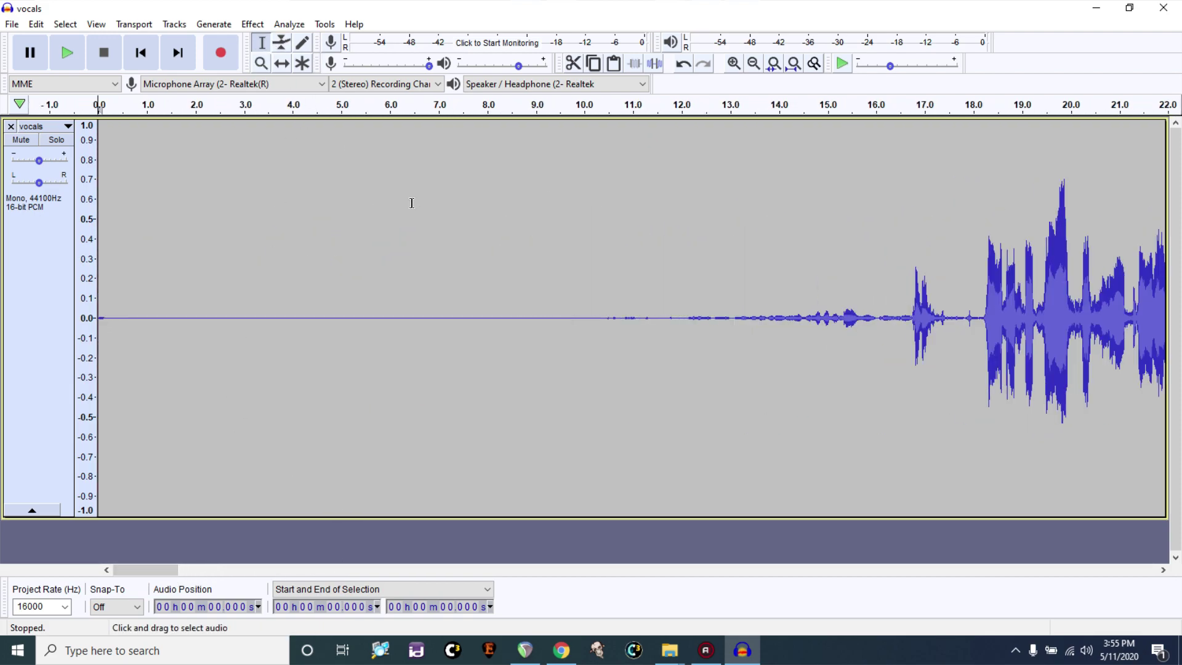
left_click(749, 318)
key("space")
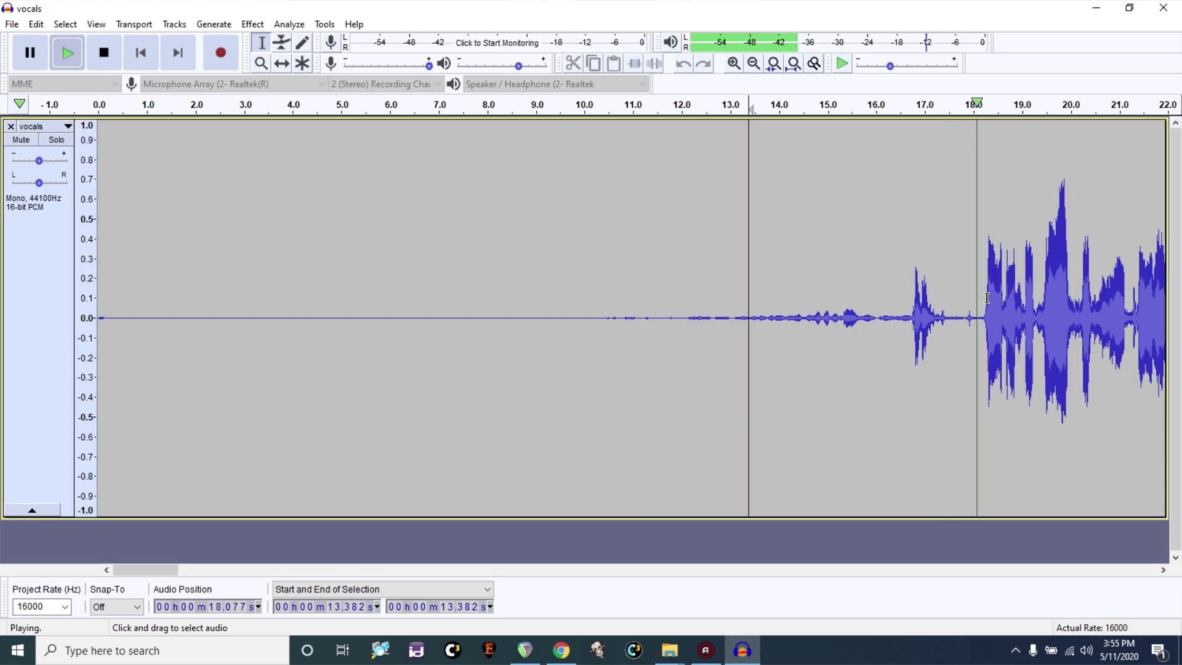
key("space")
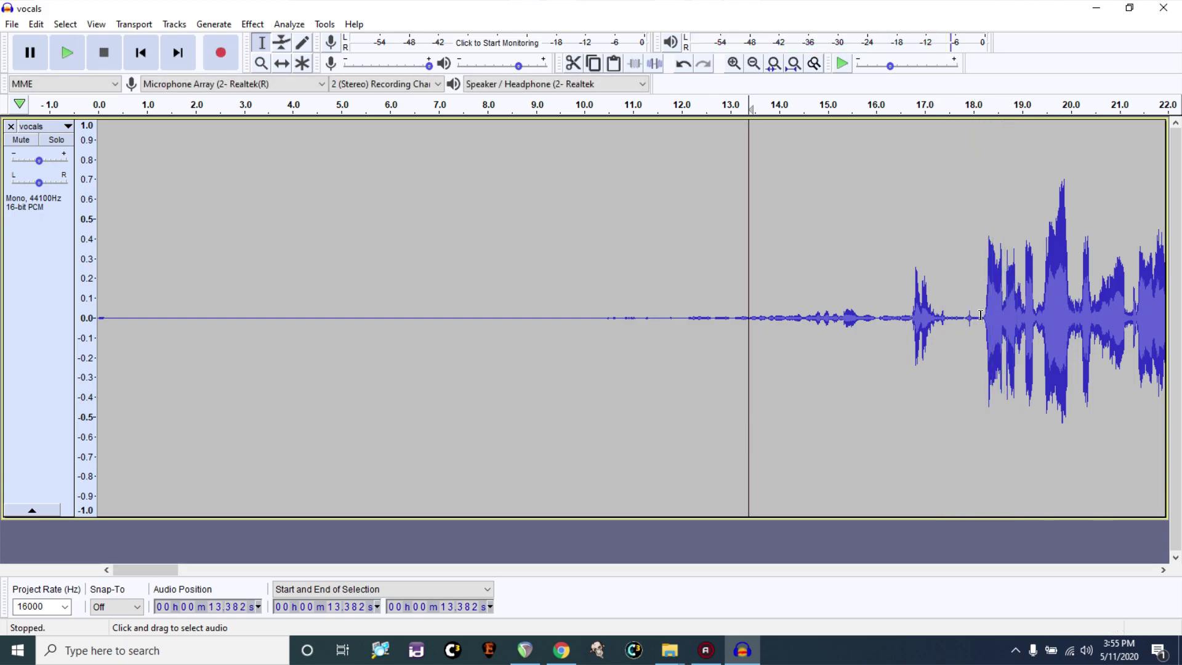
Step: Replace the first 18.2 seconds with silence and play from 17.94 s to check
left_click_drag(980, 315, 3, 327)
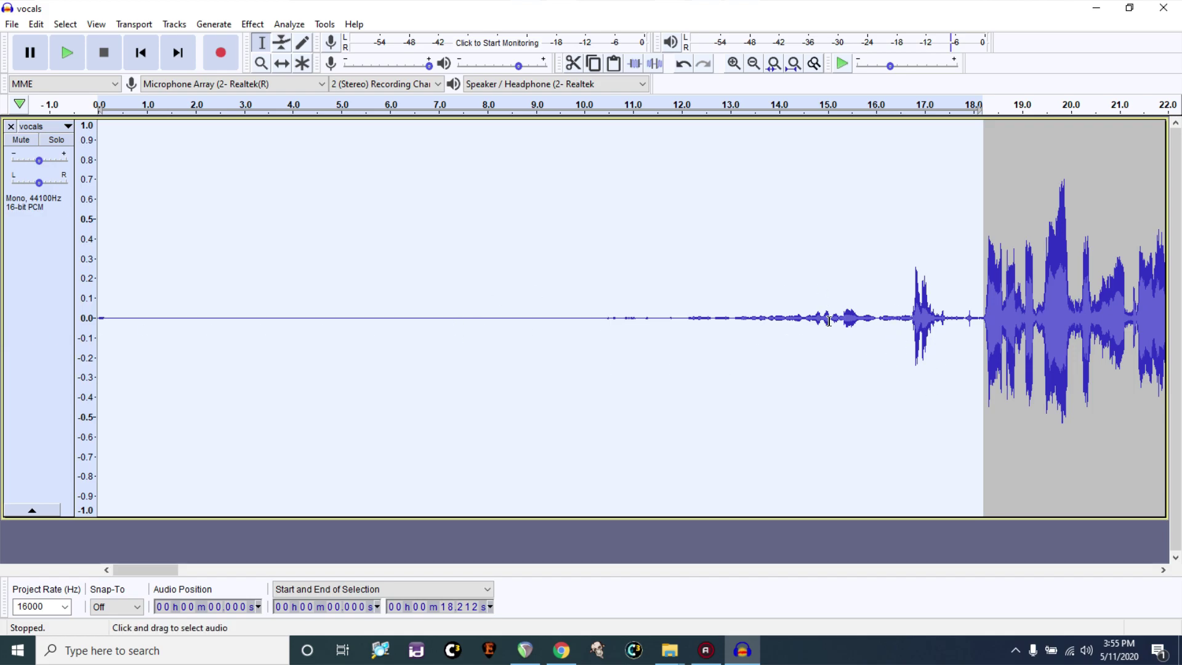
left_click(214, 24)
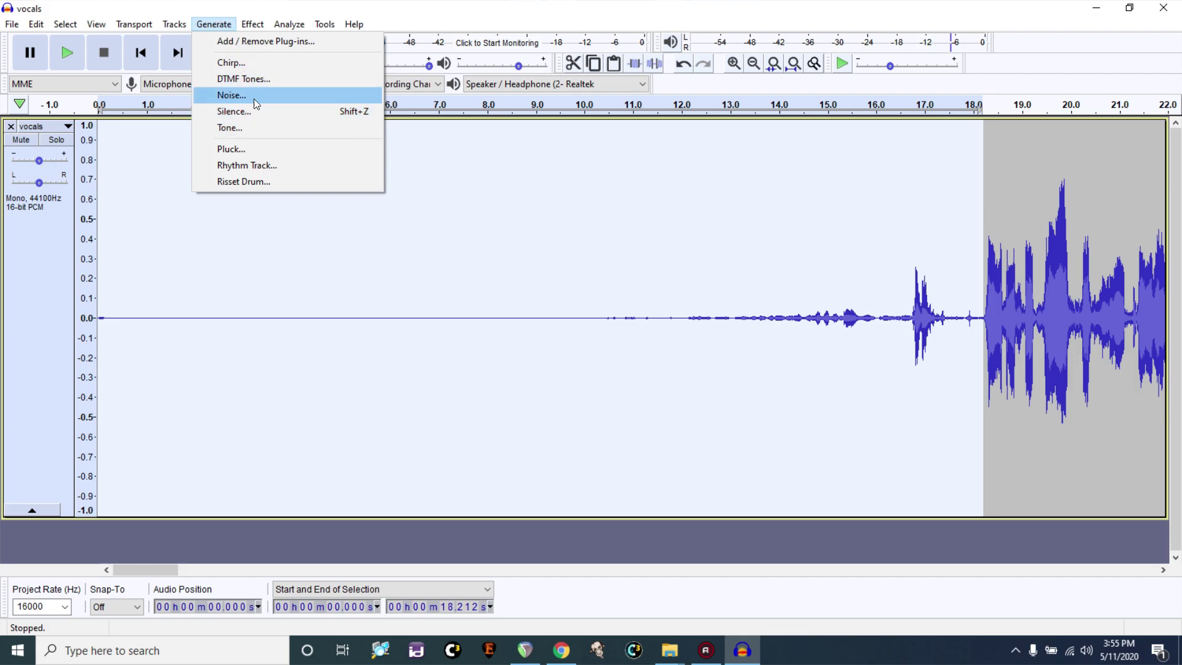
left_click(357, 110)
left_click(617, 362)
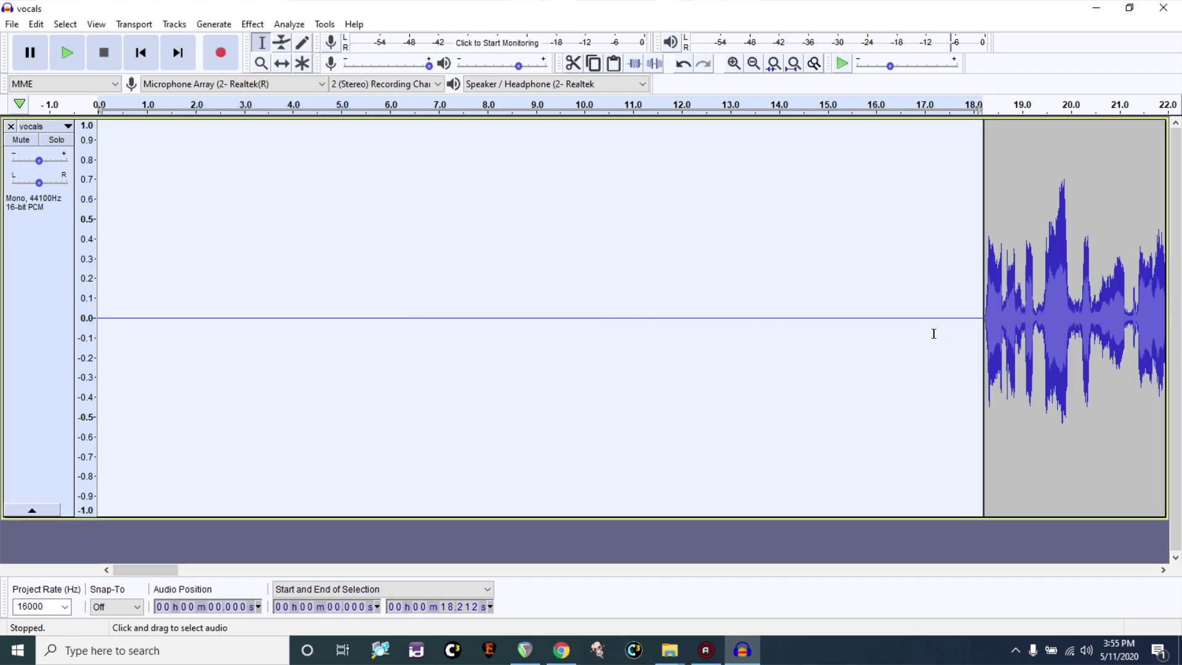
left_click(969, 312)
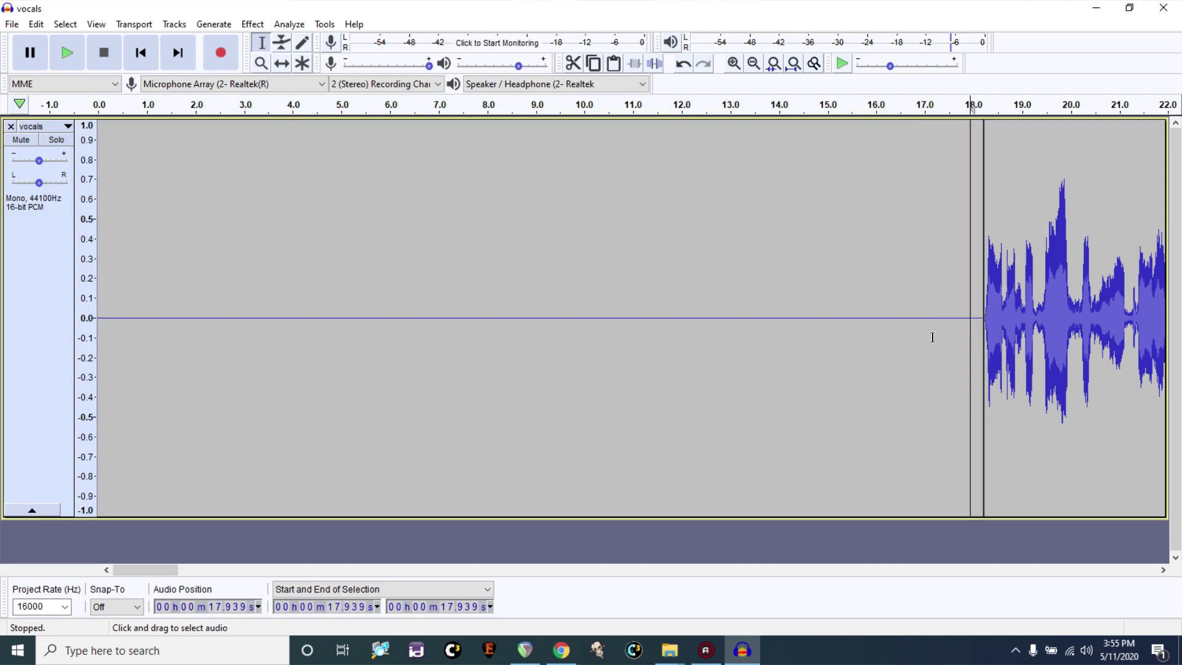
key("space")
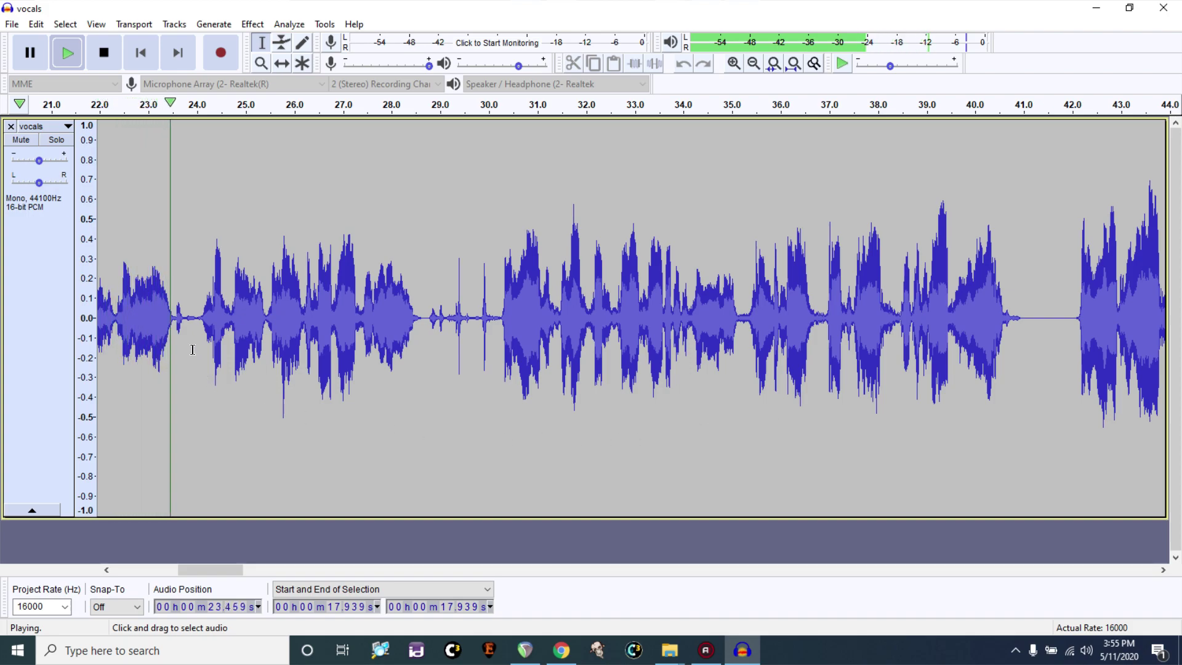
Step: Silence the noisy stretches at 23.5–24.3 s and 28.5–30.3 s
key("space")
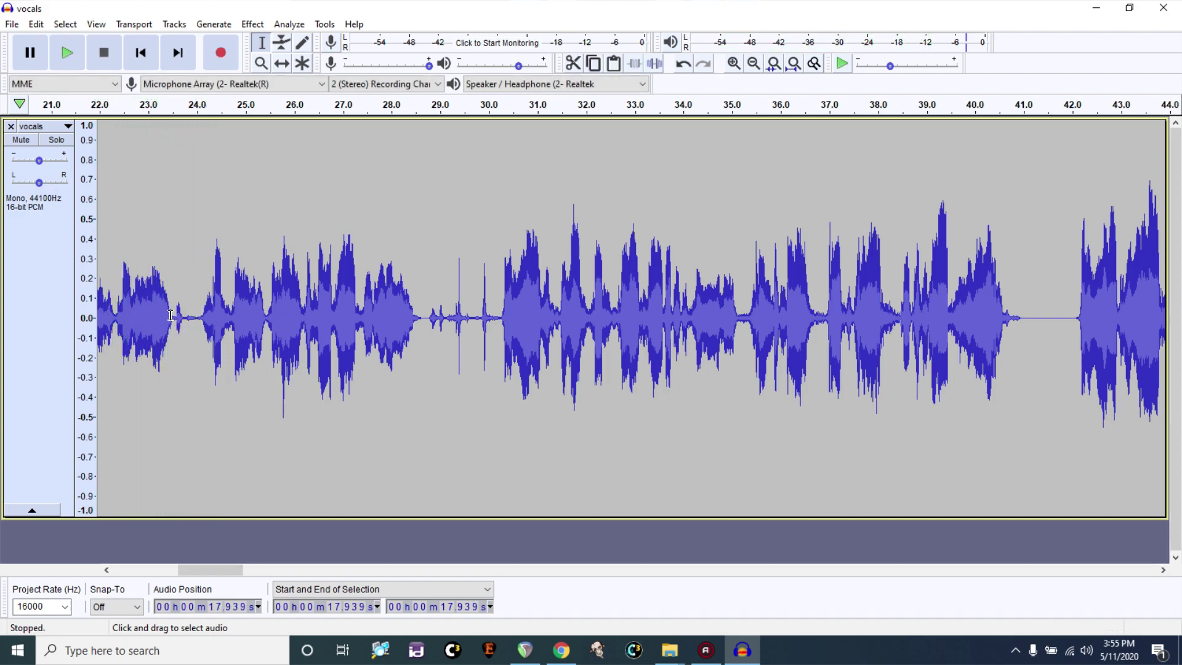
left_click_drag(173, 315, 211, 333)
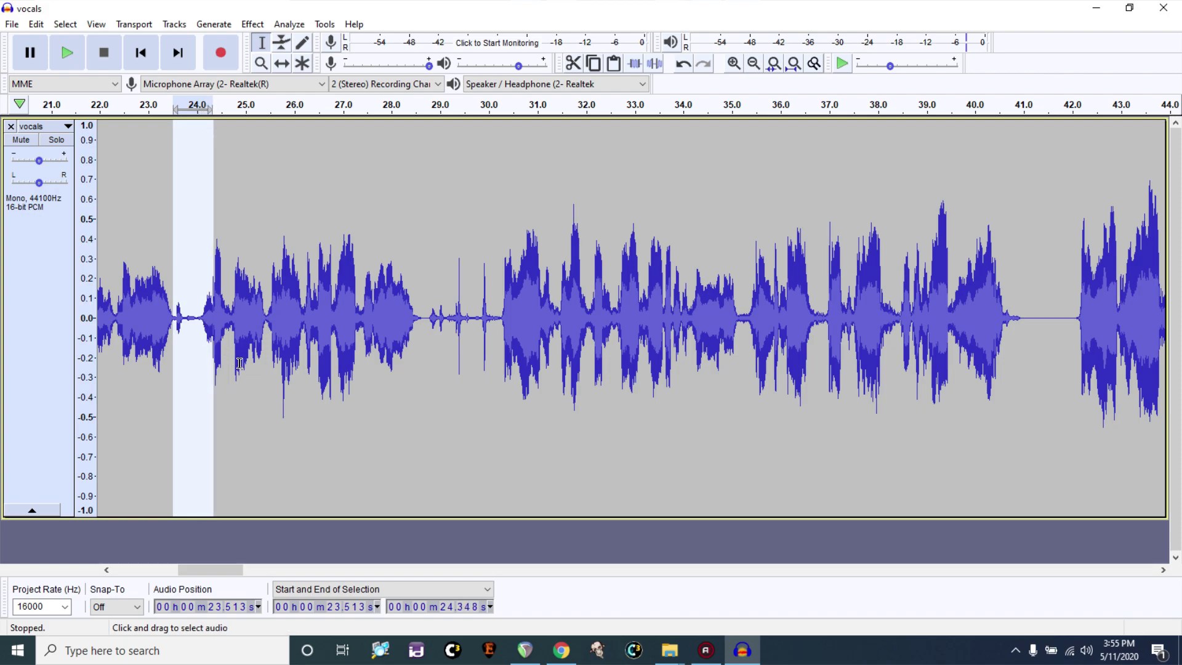
key("space")
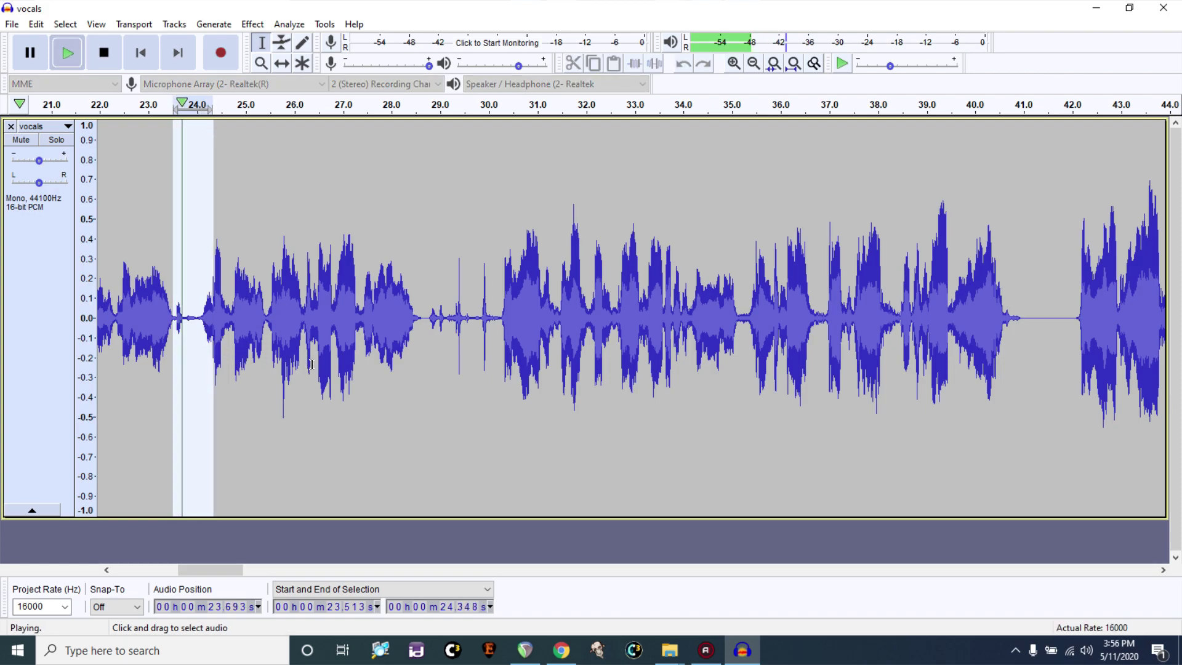
key("space")
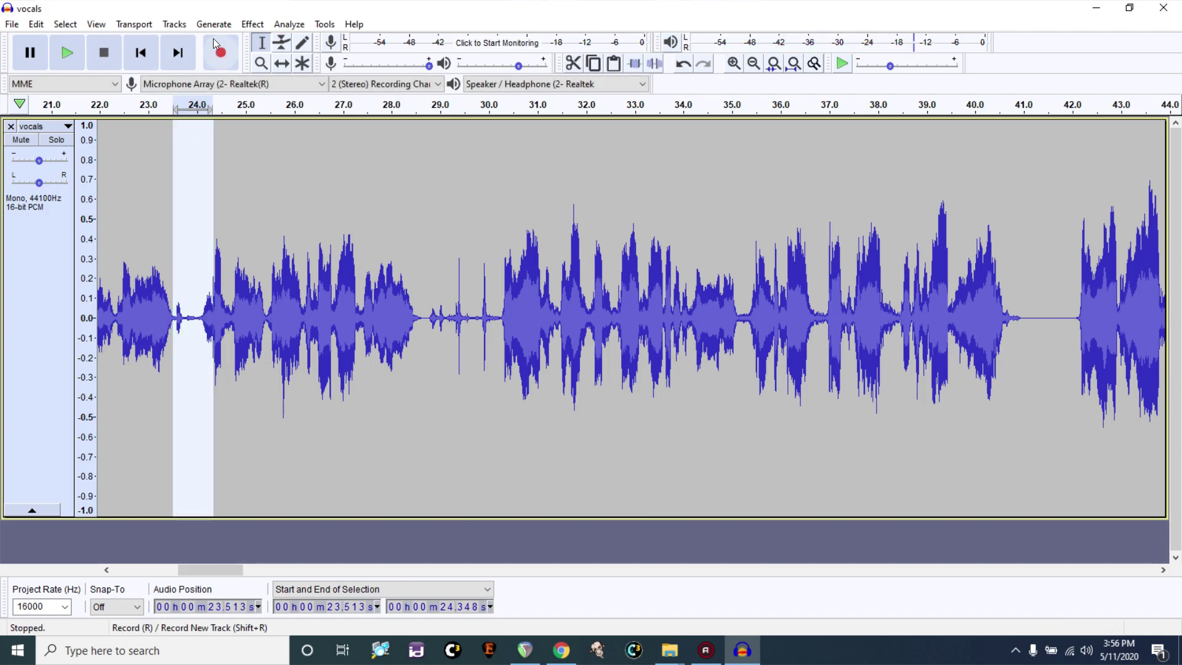
key("alt+g")
key("s")
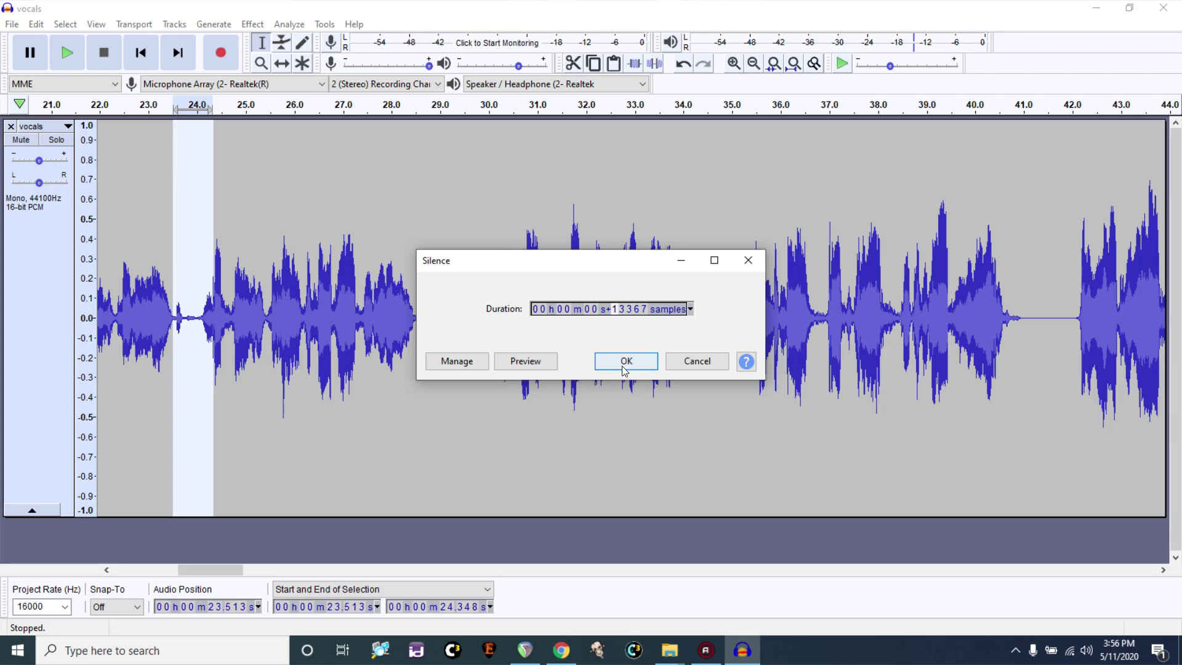
left_click(622, 360)
left_click_drag(415, 319, 501, 343)
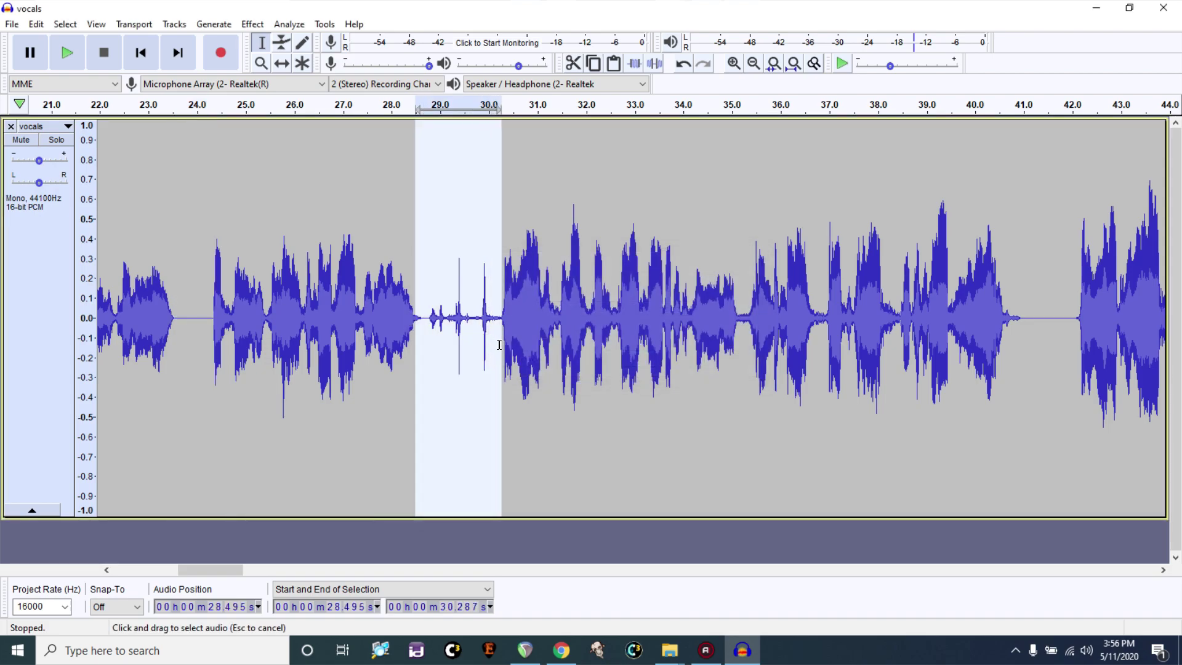
key("alt+g")
key("s")
left_click(642, 366)
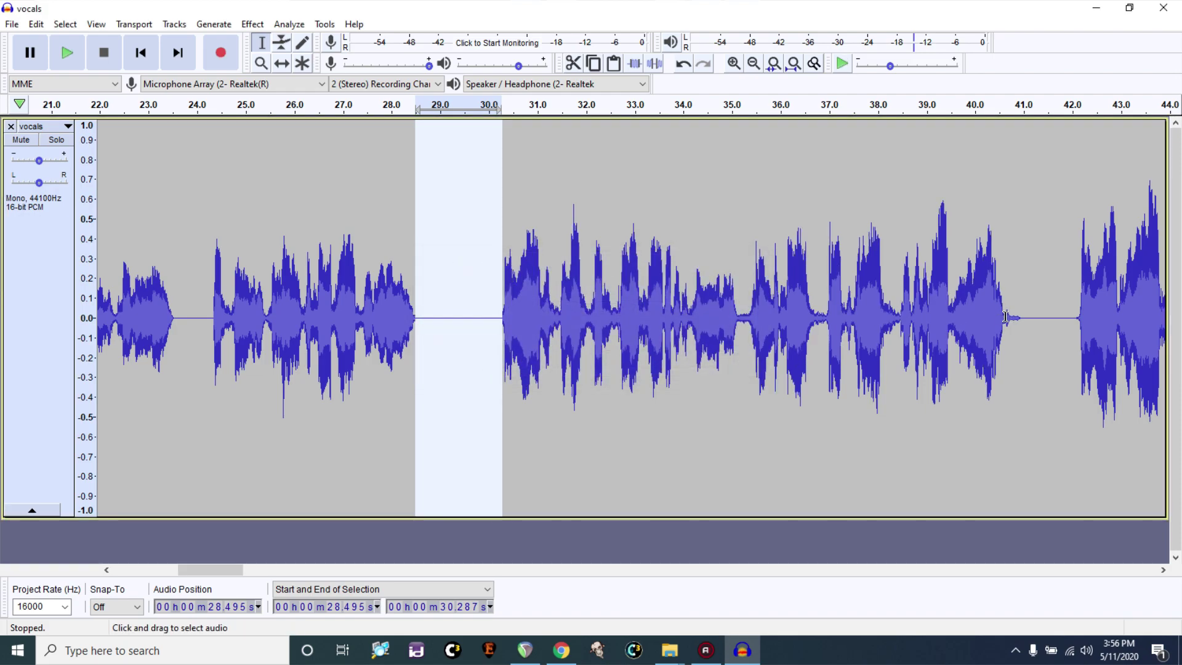
Step: Silence the gaps at 40.6–42.1 s and 52.4–54.2 s
left_click_drag(1003, 318, 1075, 359)
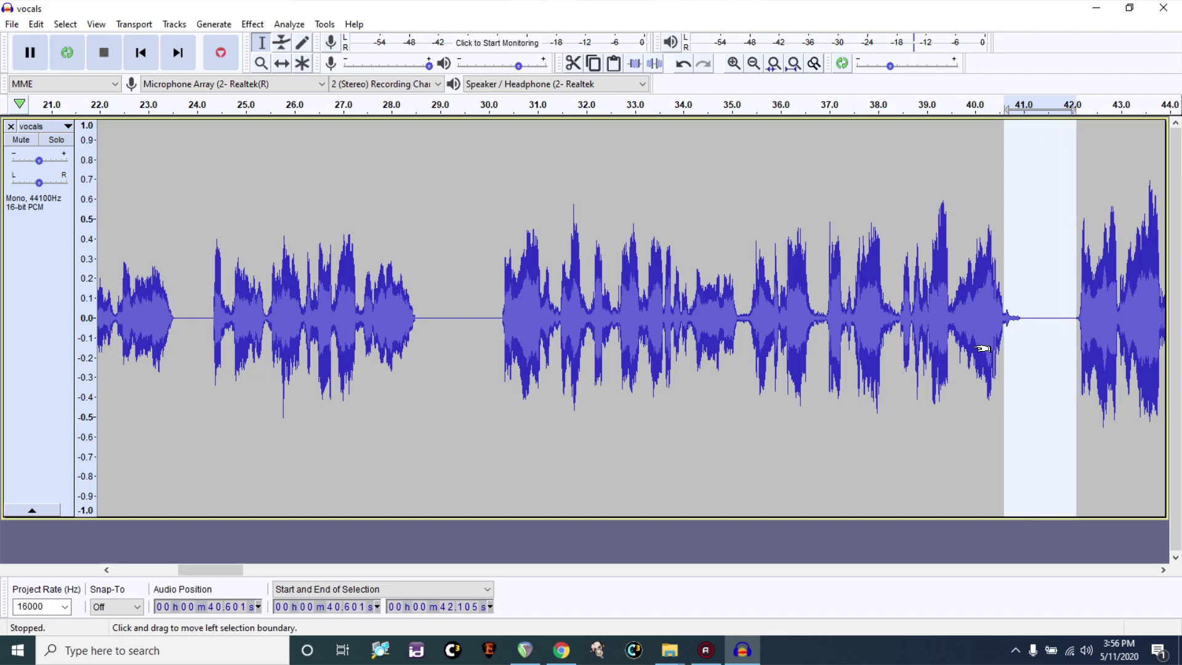
key("alt+g")
key("s")
left_click(643, 362)
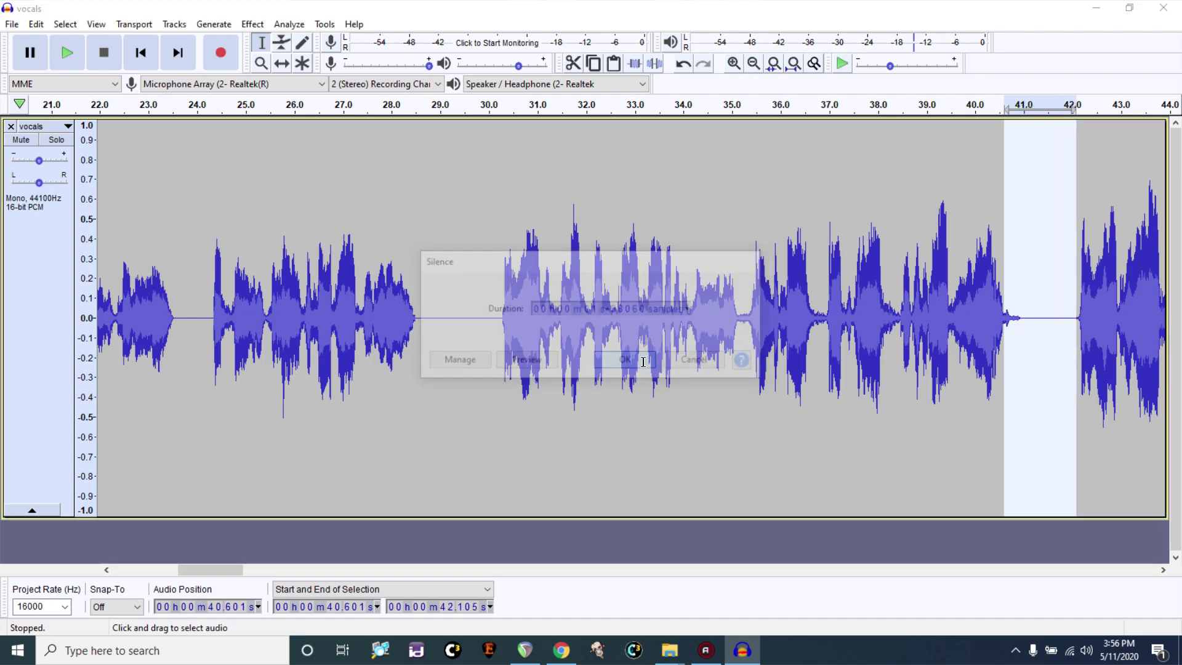
left_click(1116, 572)
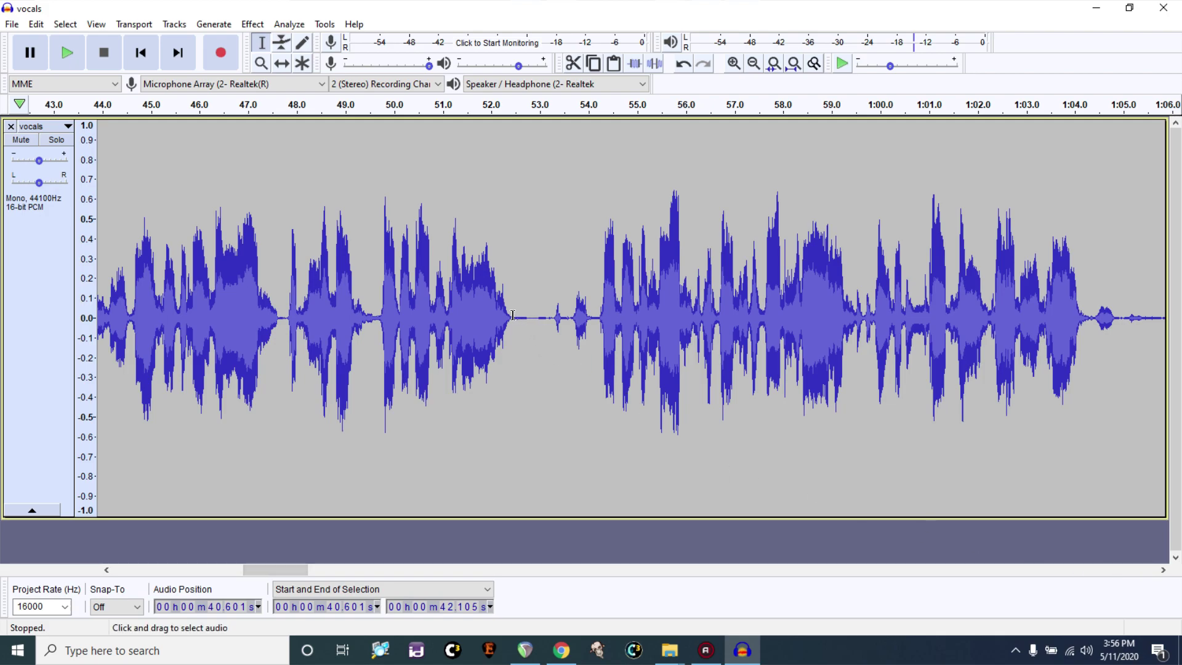
left_click_drag(512, 315, 597, 351)
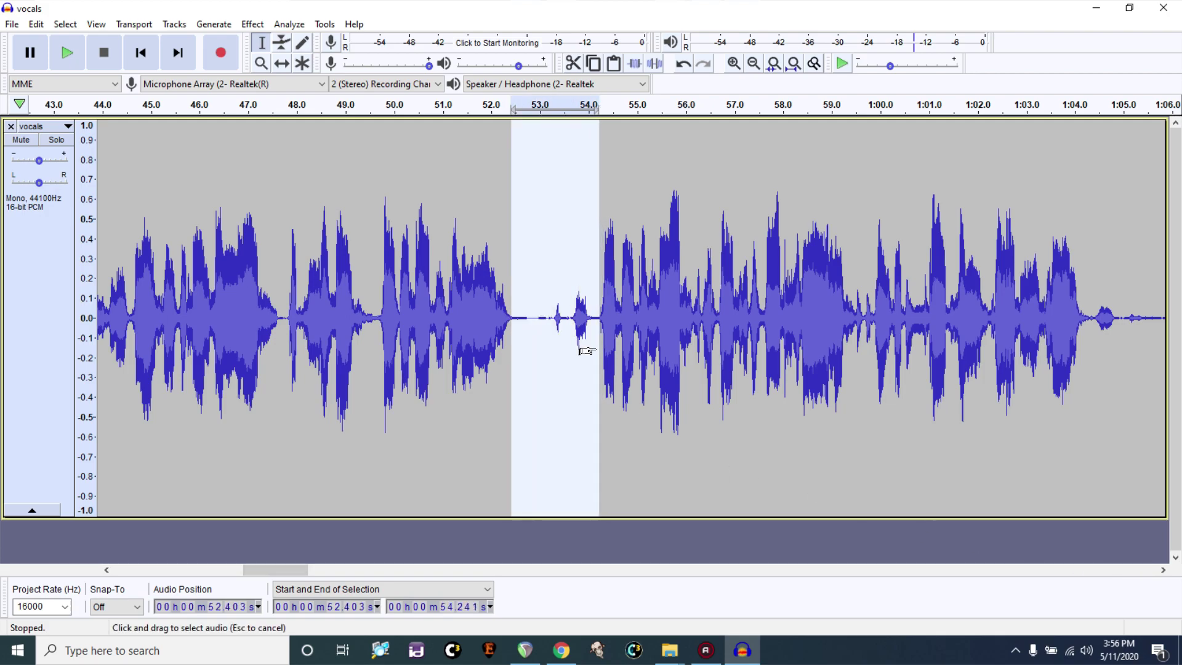
key("space")
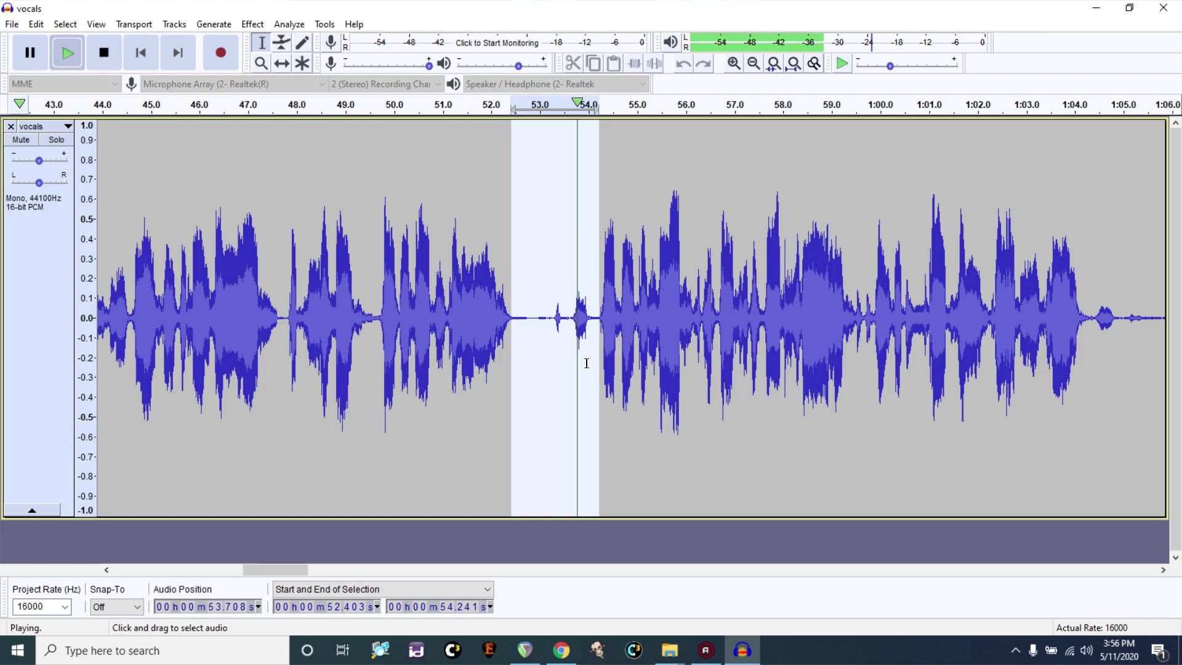
key("ctrl+l")
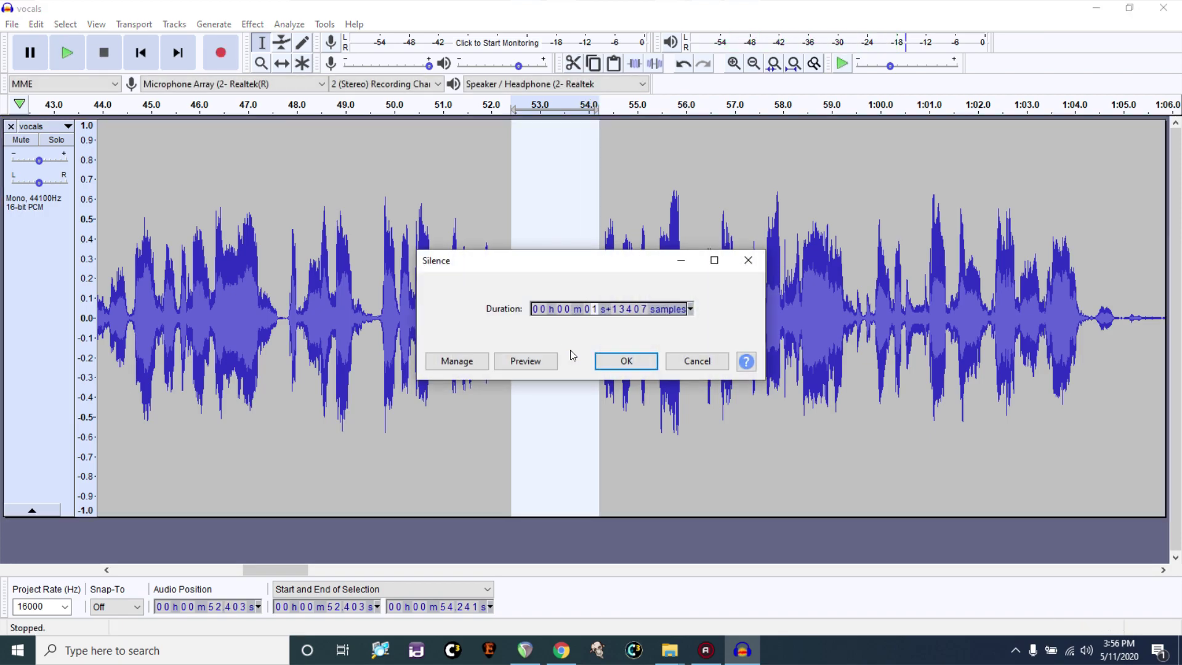
left_click(626, 361)
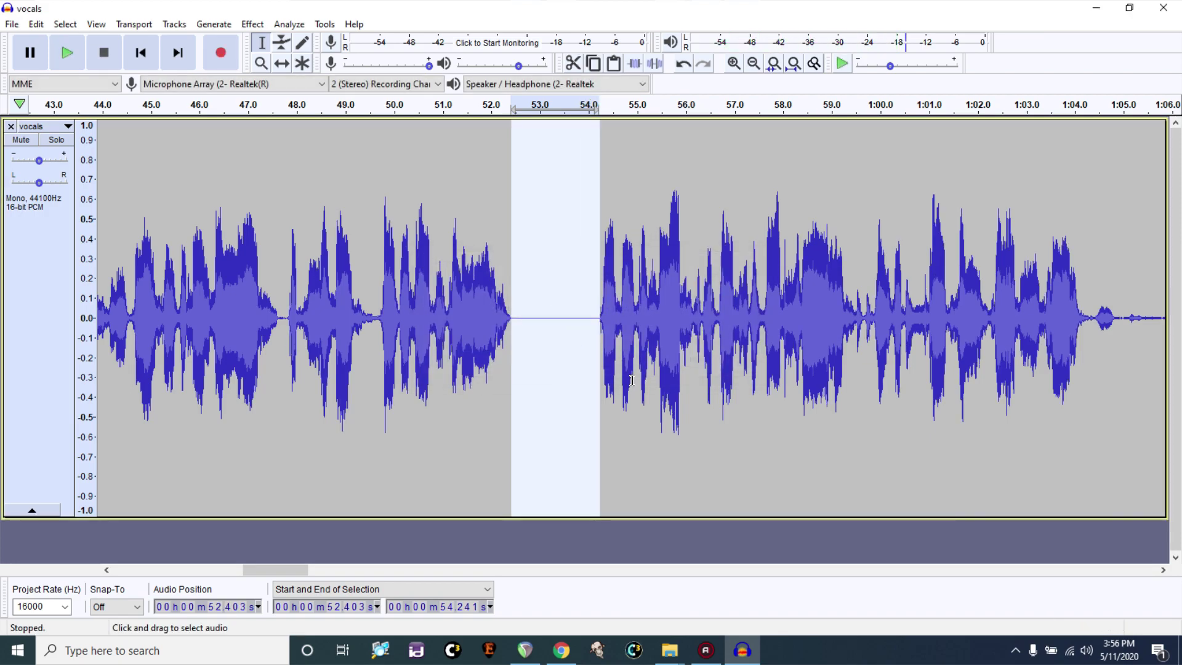
left_click(1134, 573)
left_click_drag(556, 571, 208, 574)
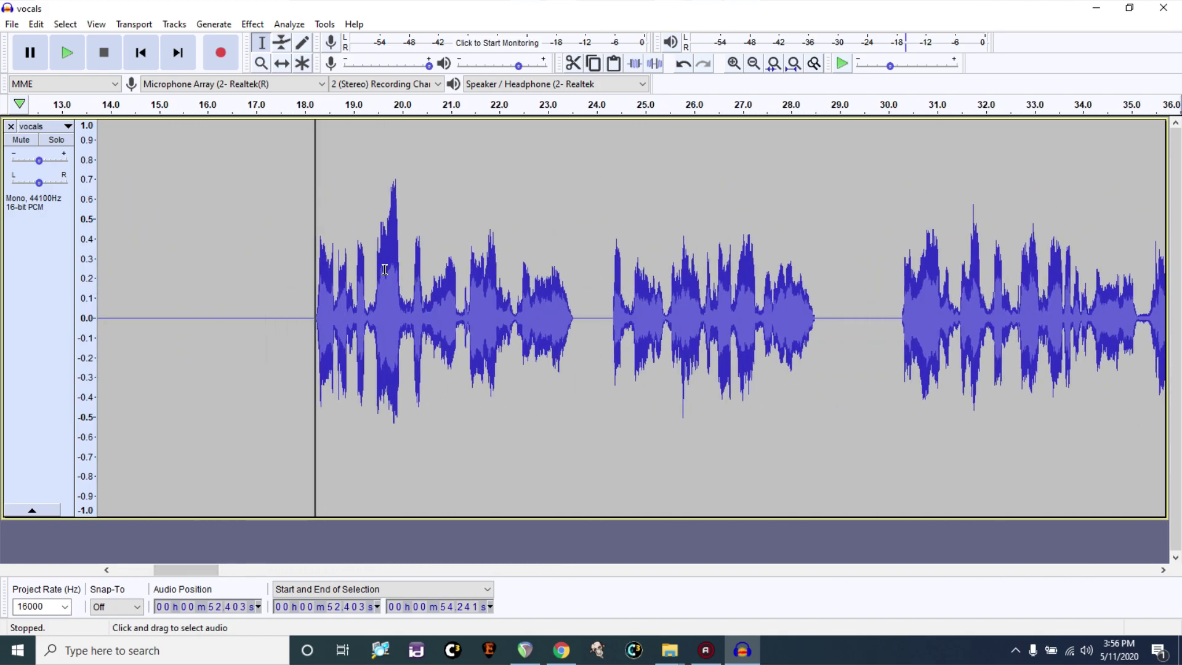
Step: Export the vocals as MP3 over FSB's dryvox.mp3 with an empty Software tag, then close Audacity
left_click(12, 24)
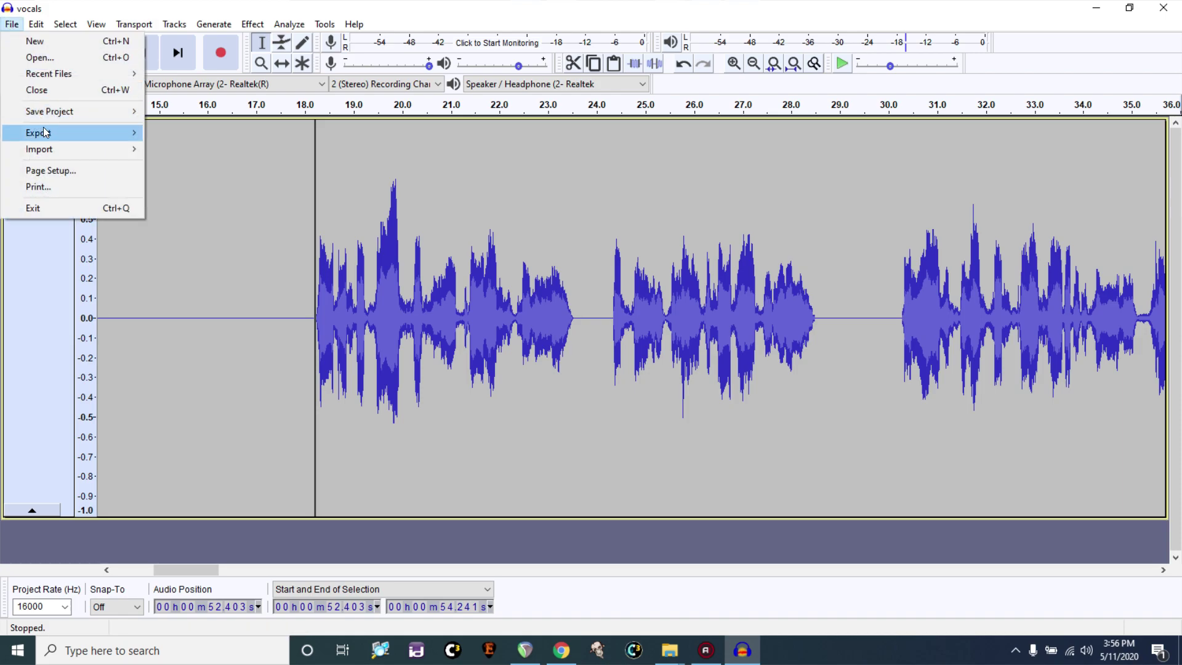
mouse_move(56, 132)
left_click(197, 133)
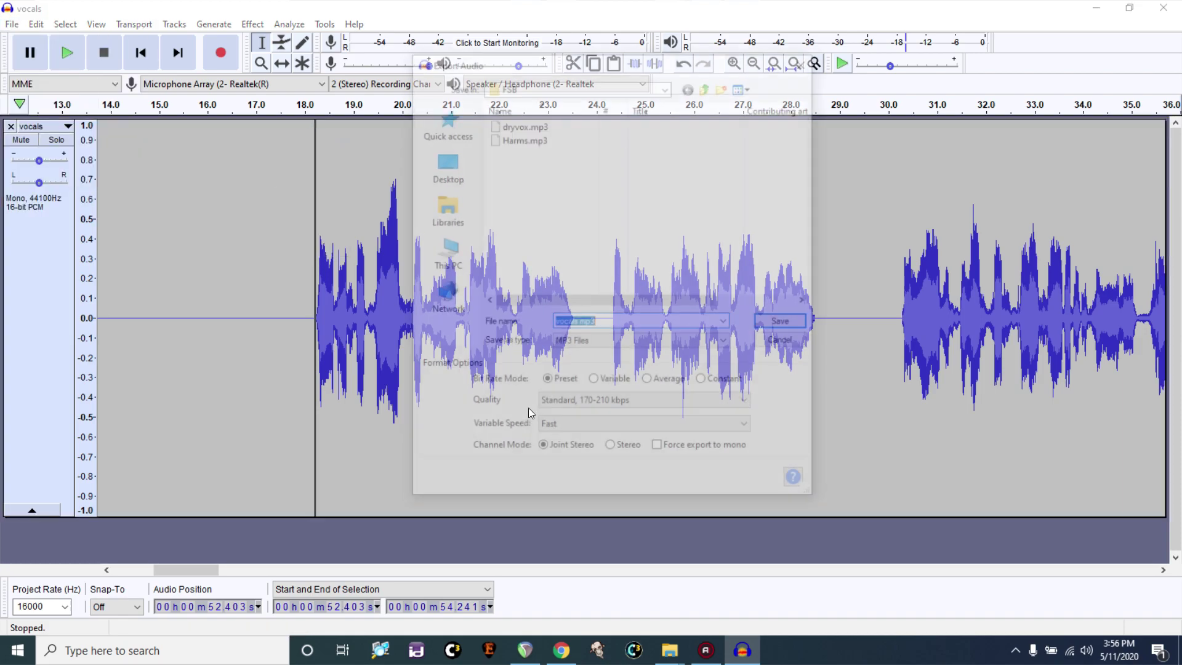
double_click(523, 123)
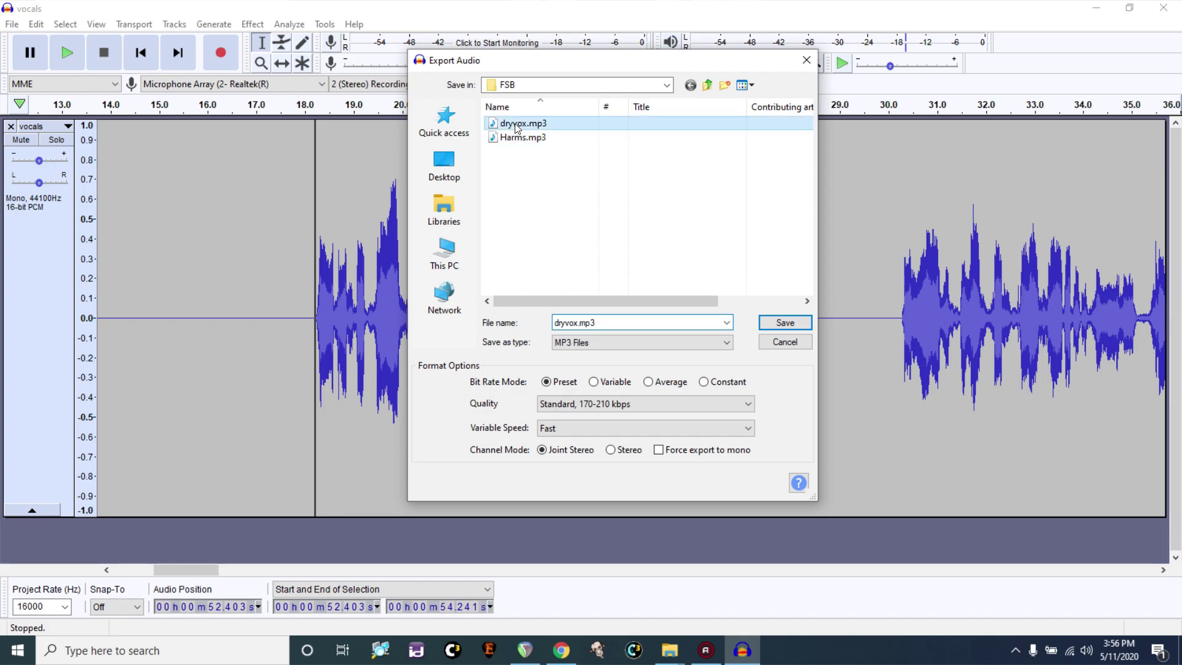
left_click(678, 323)
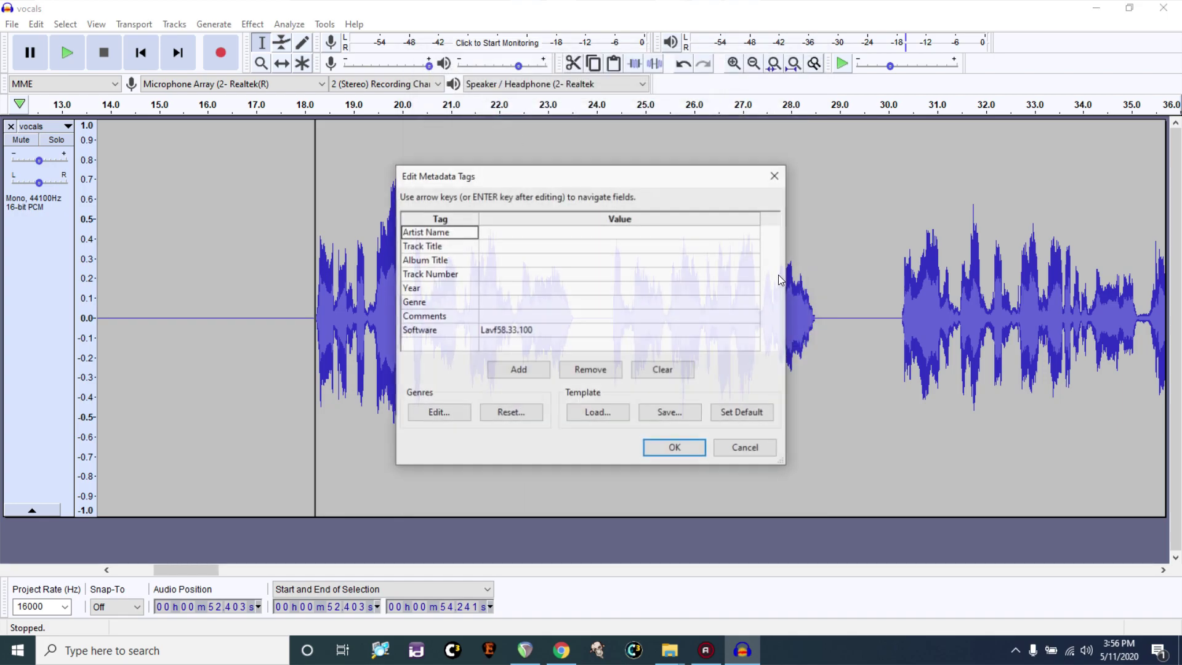
left_click(672, 370)
left_click(673, 447)
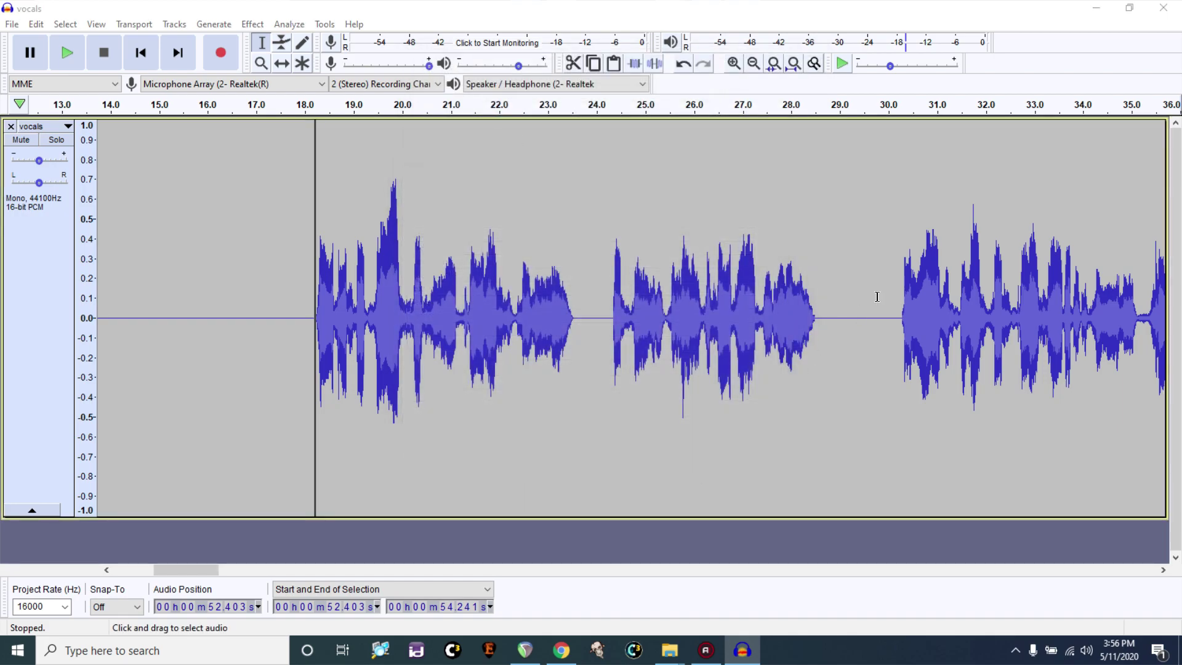
left_click(1169, 7)
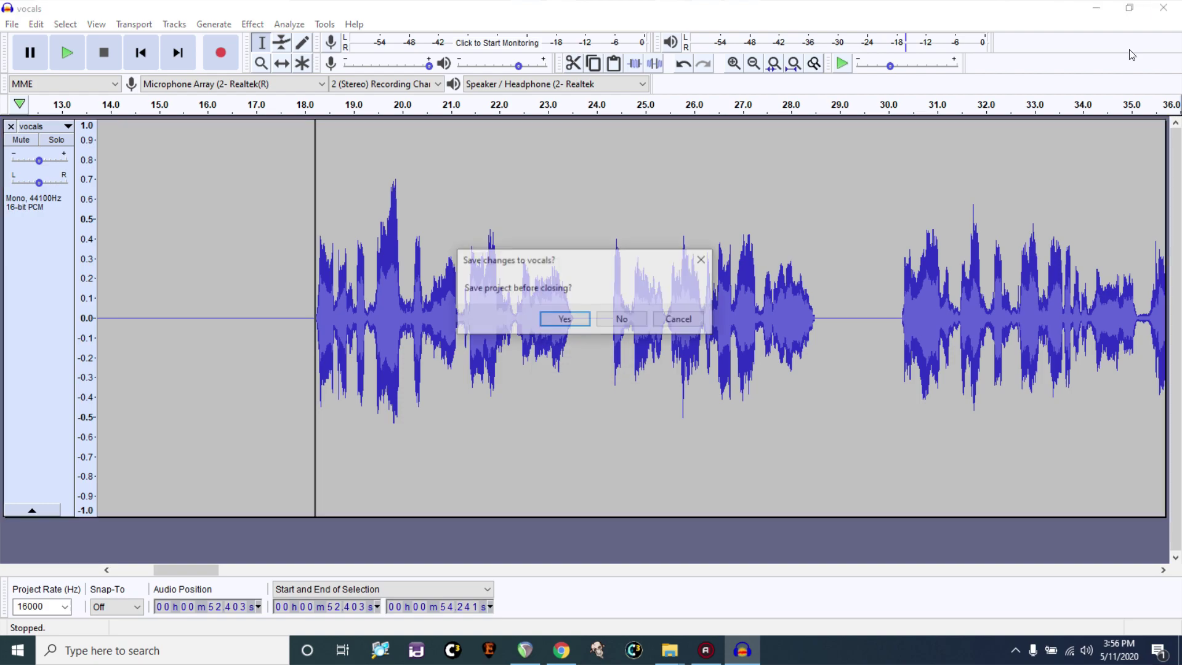
Step: Discard the Audacity project and copy dryvox.mp3 from the FSB folder
left_click(623, 319)
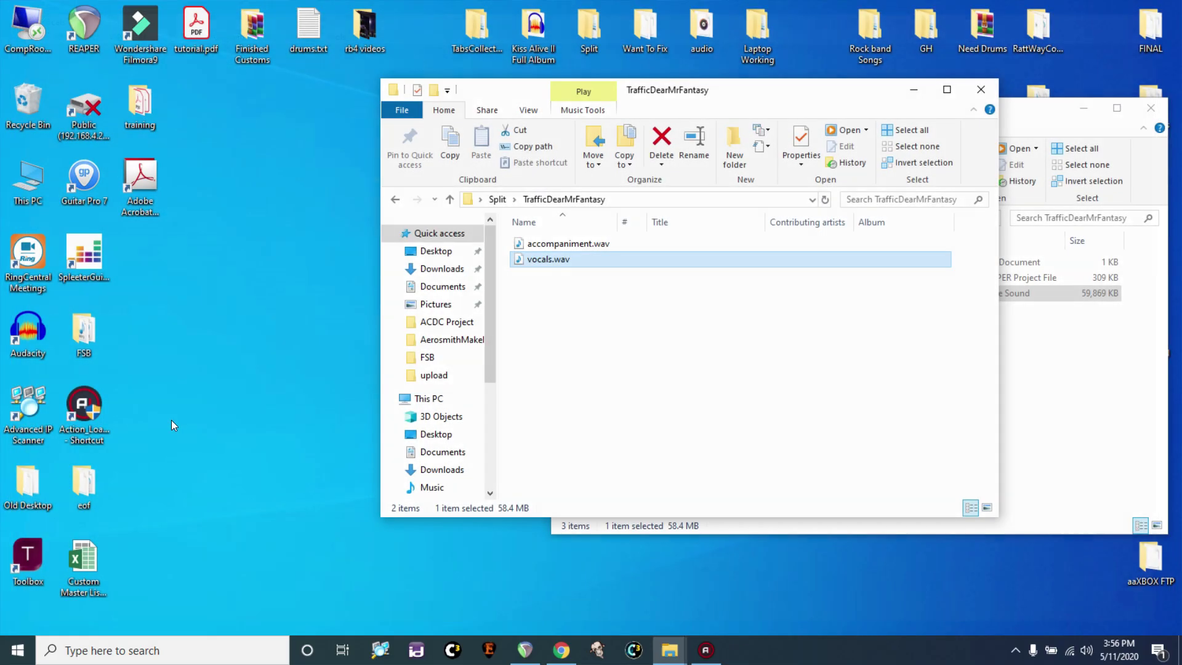
double_click(85, 329)
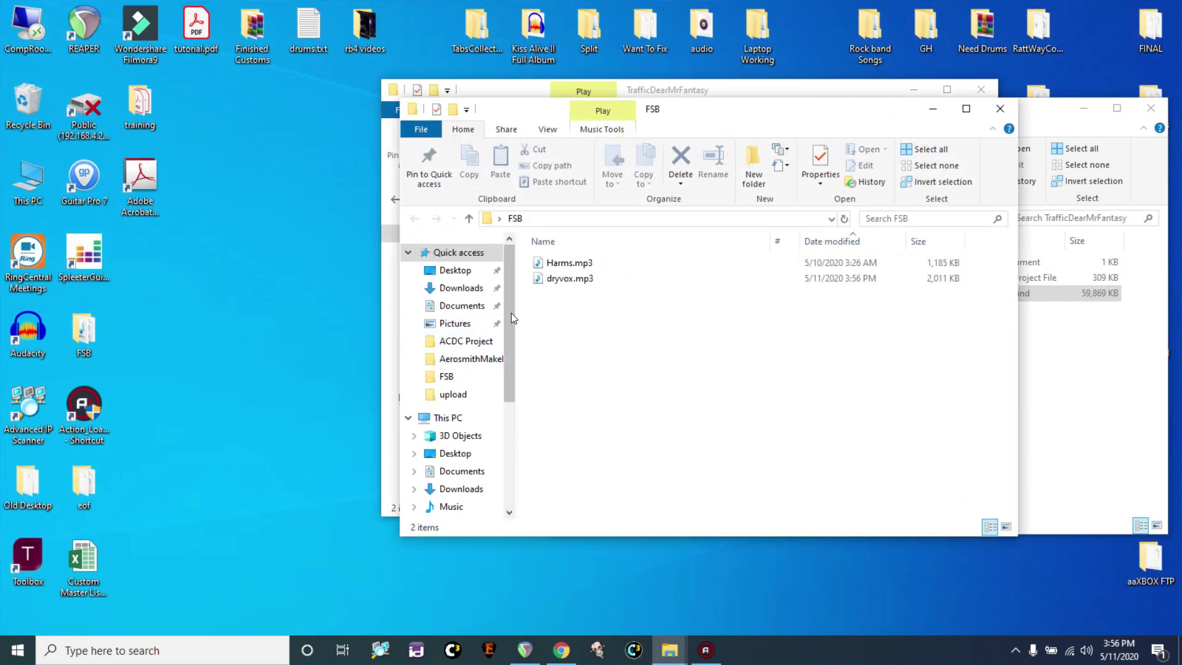
right_click(556, 281)
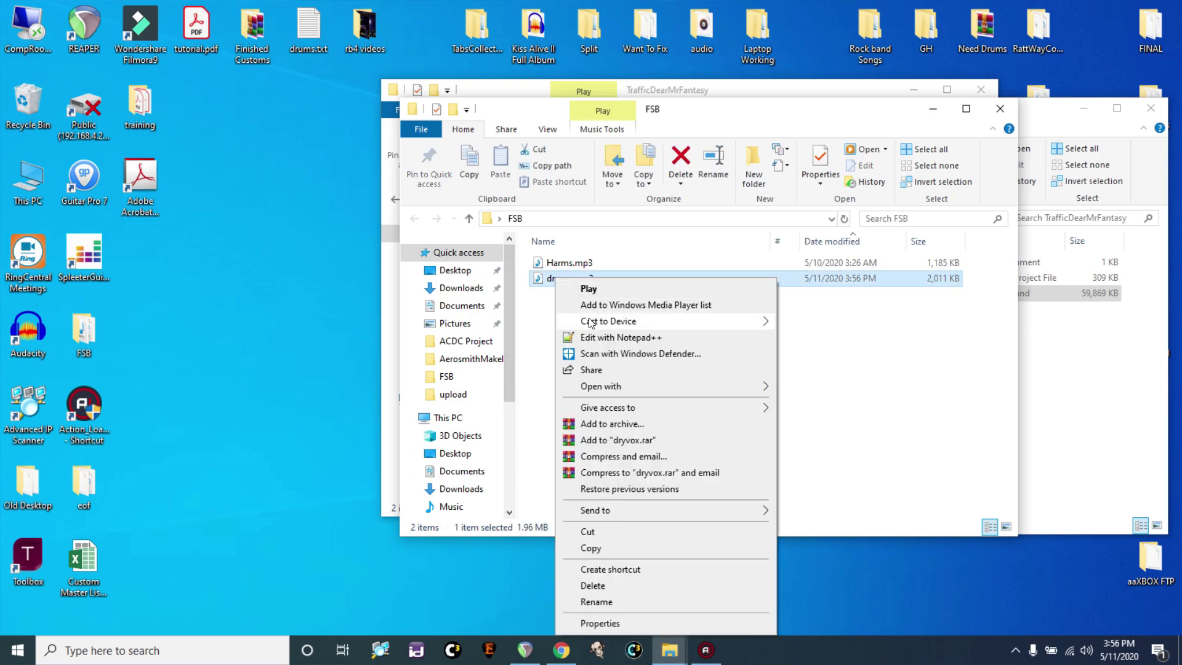
left_click(615, 549)
Step: Paste dryvox.mp3 into the TrafficDearMrFantasy folder and bring up REAPER
left_click(1000, 109)
left_click(981, 90)
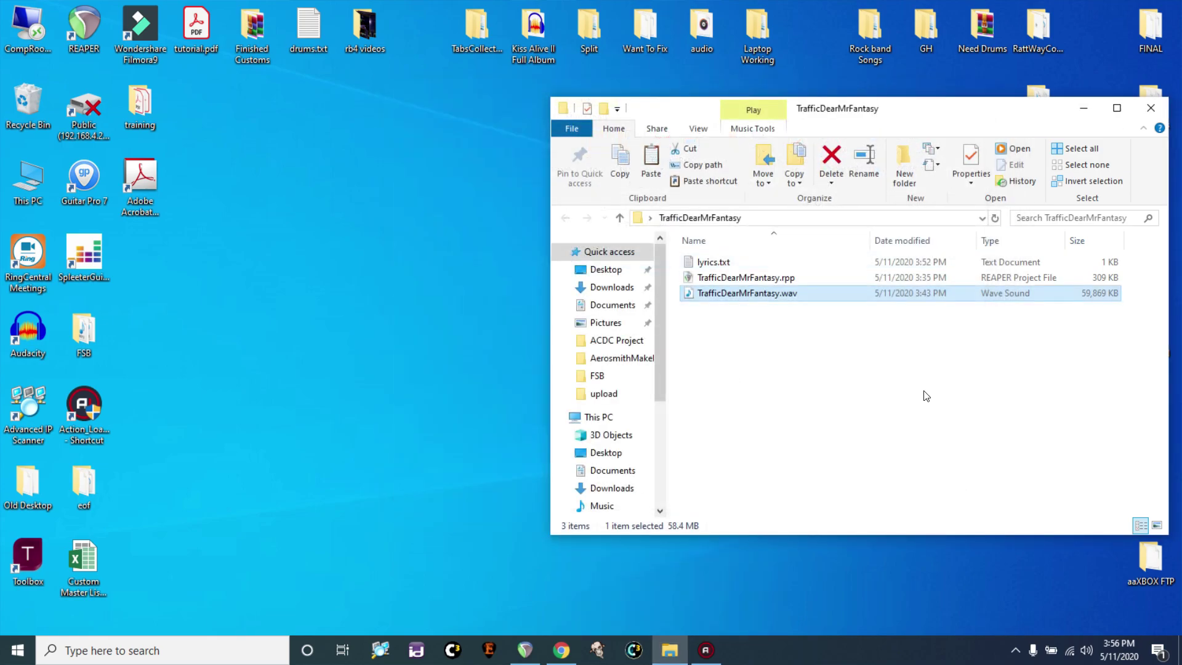
right_click(925, 393)
left_click(961, 516)
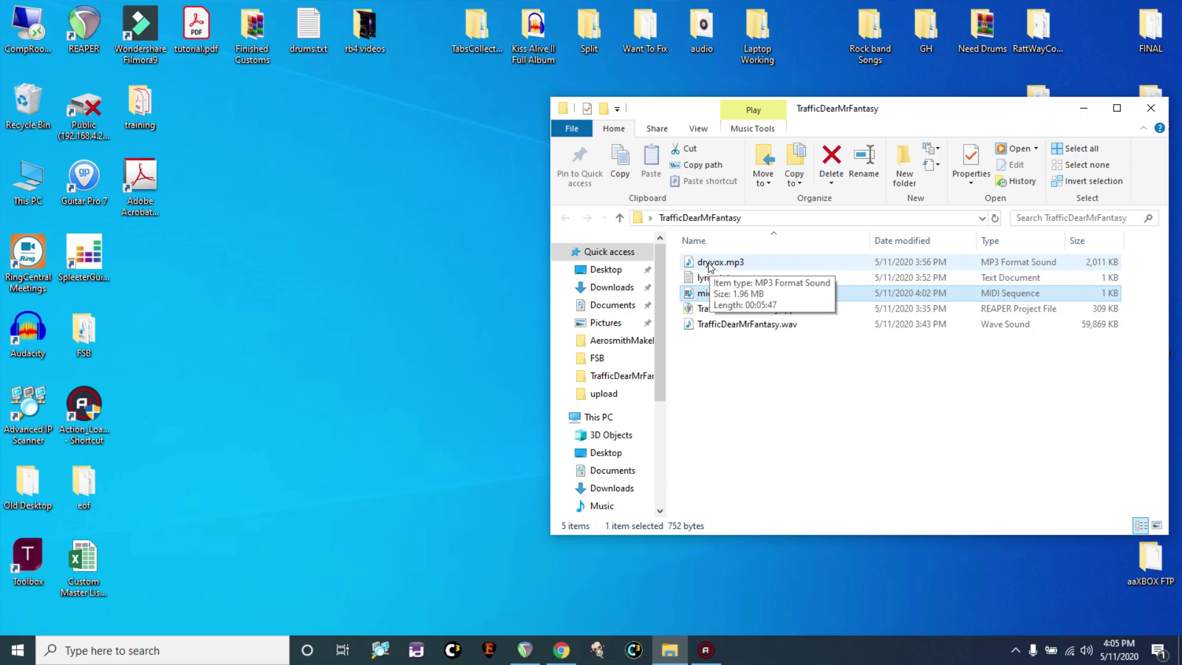
left_click(709, 267)
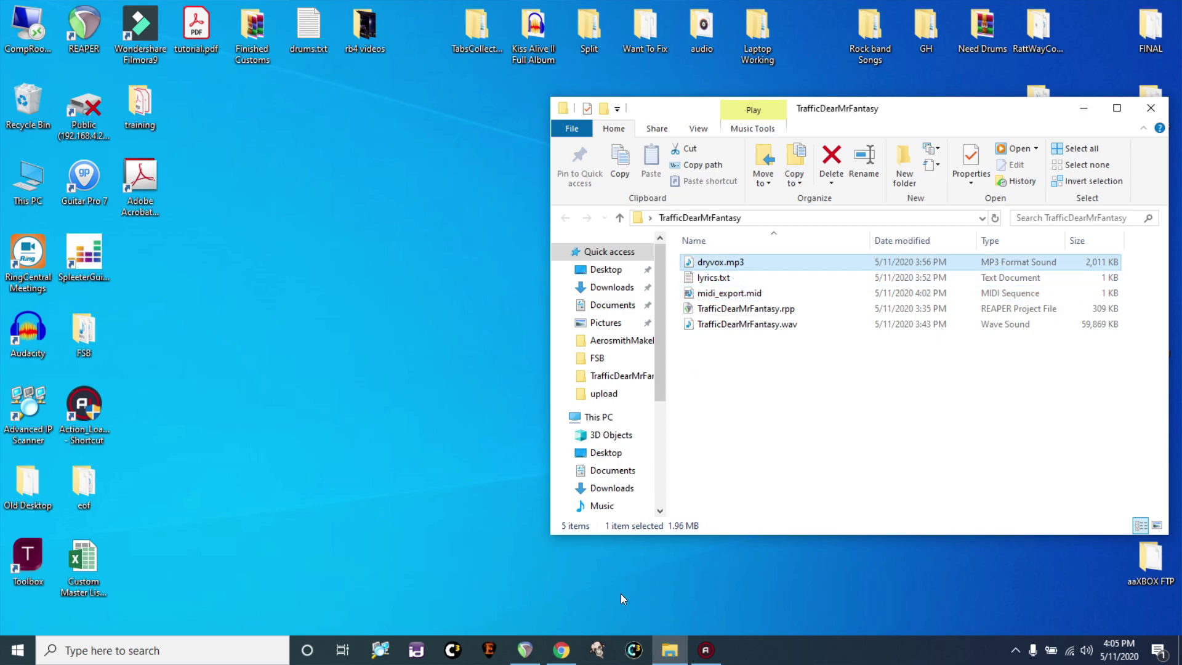
left_click(524, 649)
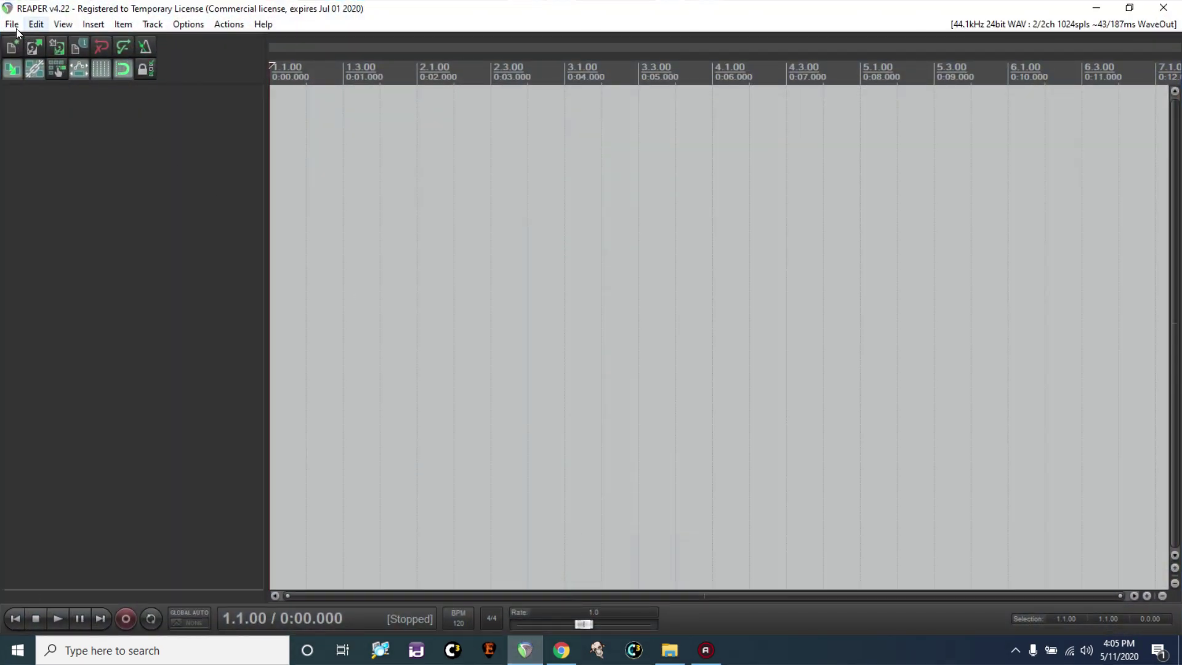
Step: Start a new project from the Vocals template, creating Vocal Stem and Midi Recording tracks
left_click(16, 28)
mouse_move(61, 107)
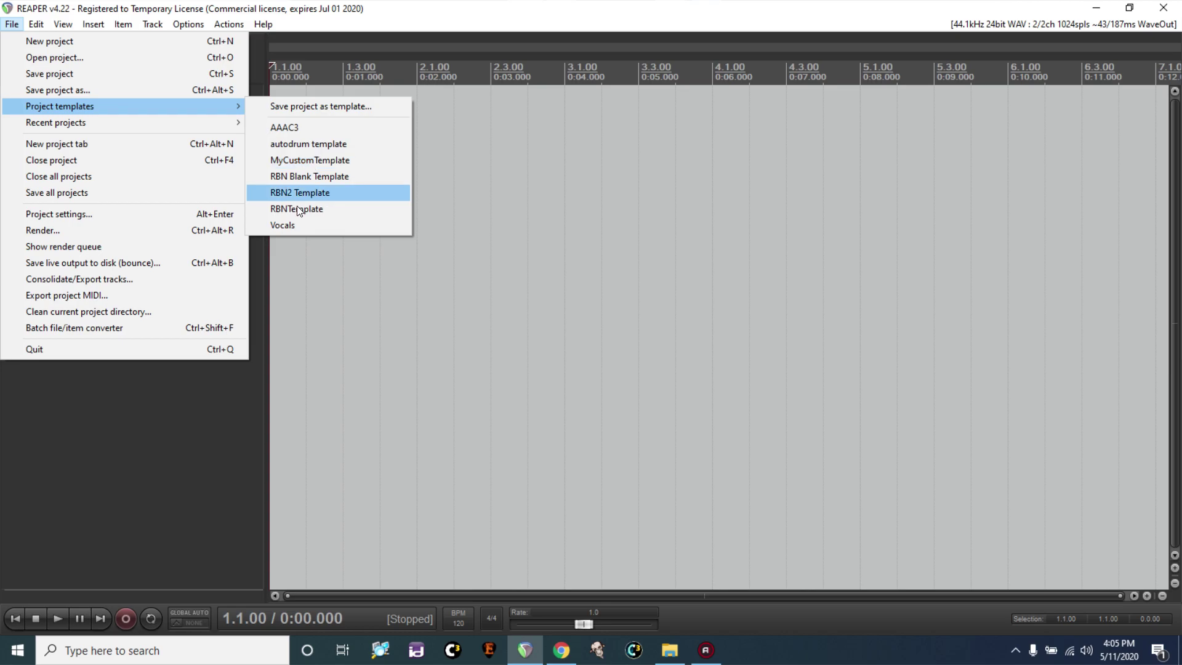
left_click(294, 224)
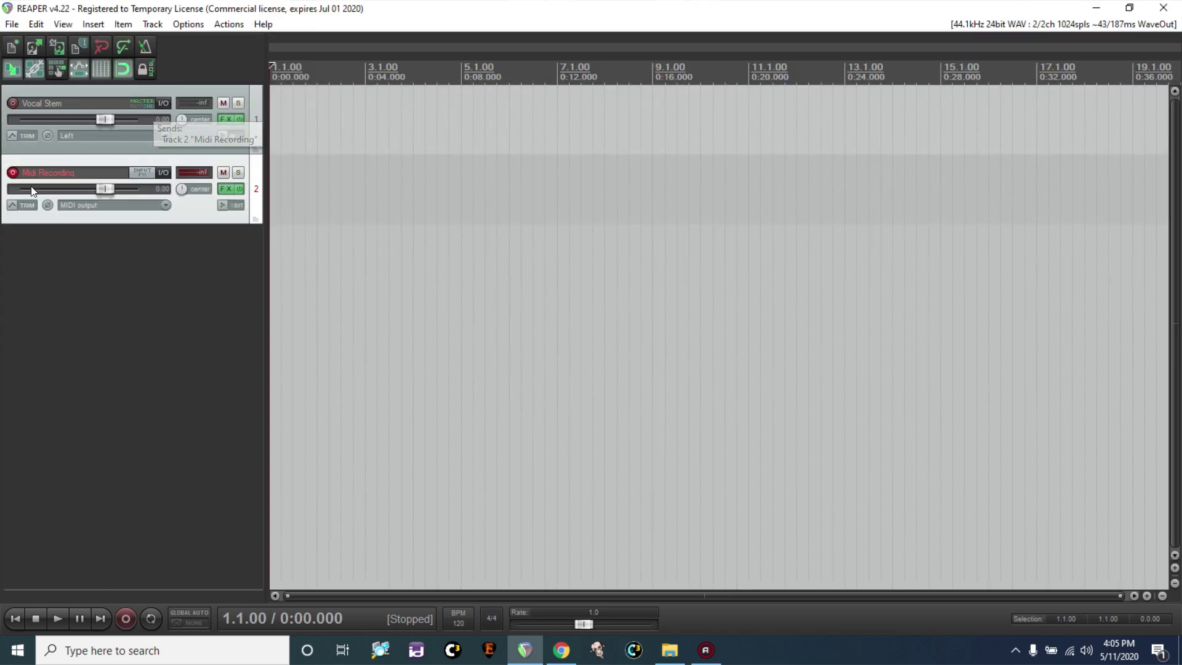
mouse_move(112, 188)
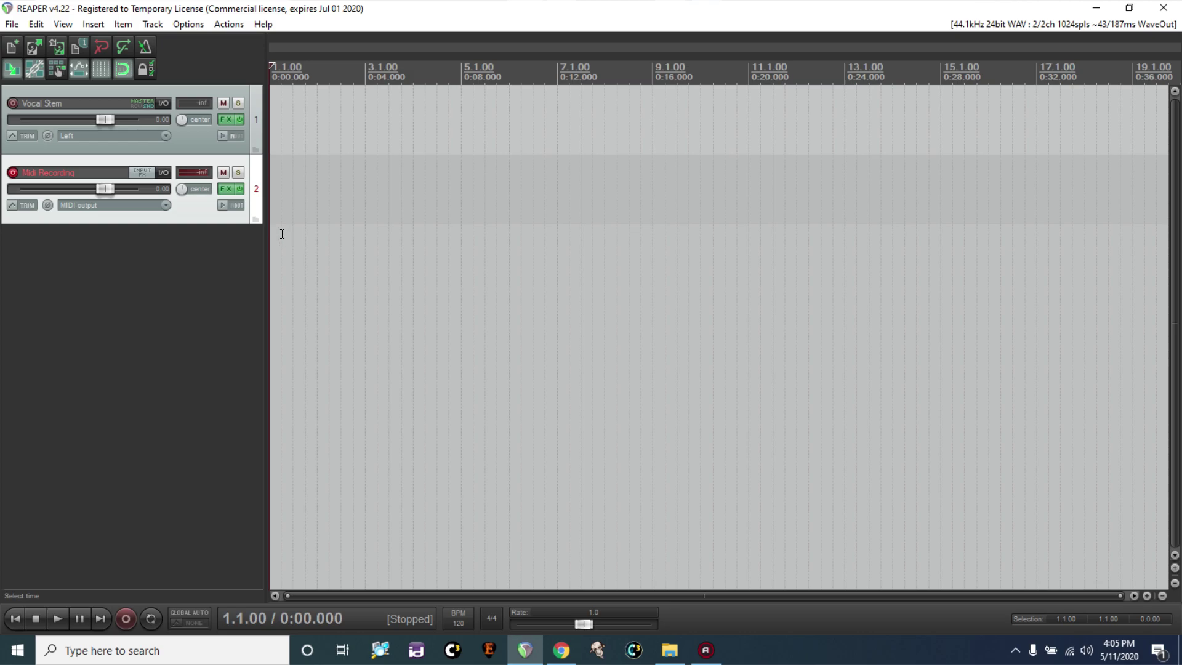
left_click(12, 25)
Step: Load the MyCustomTemplate project and select the Vocal Stem Recording track
mouse_move(148, 108)
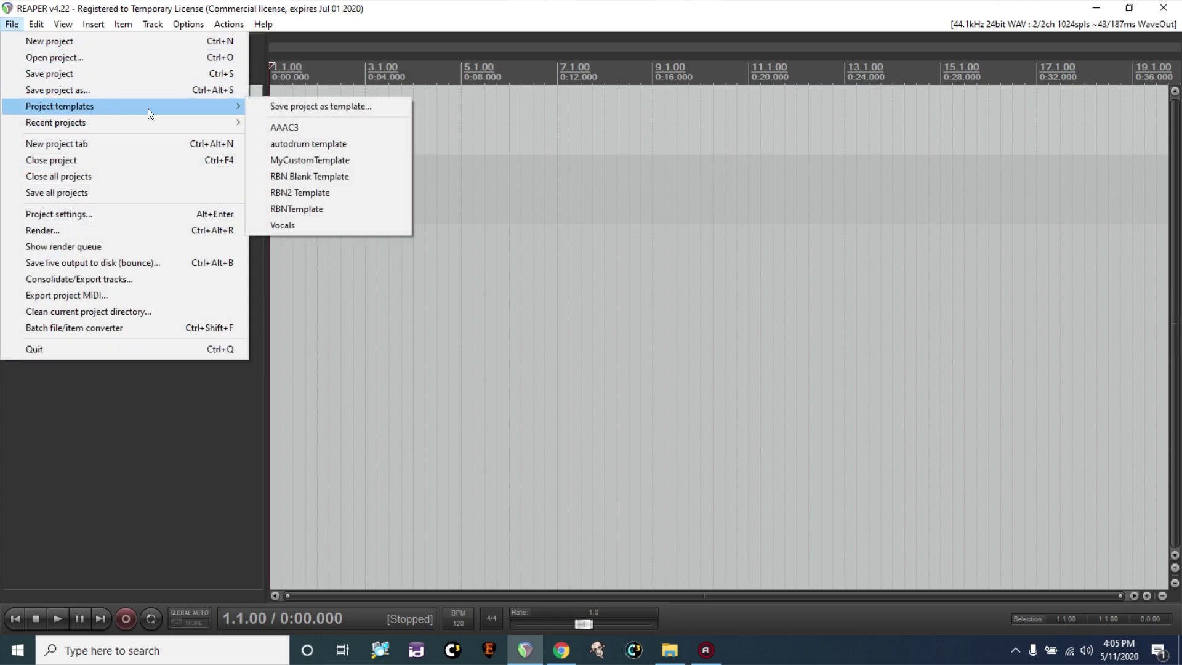
left_click(302, 160)
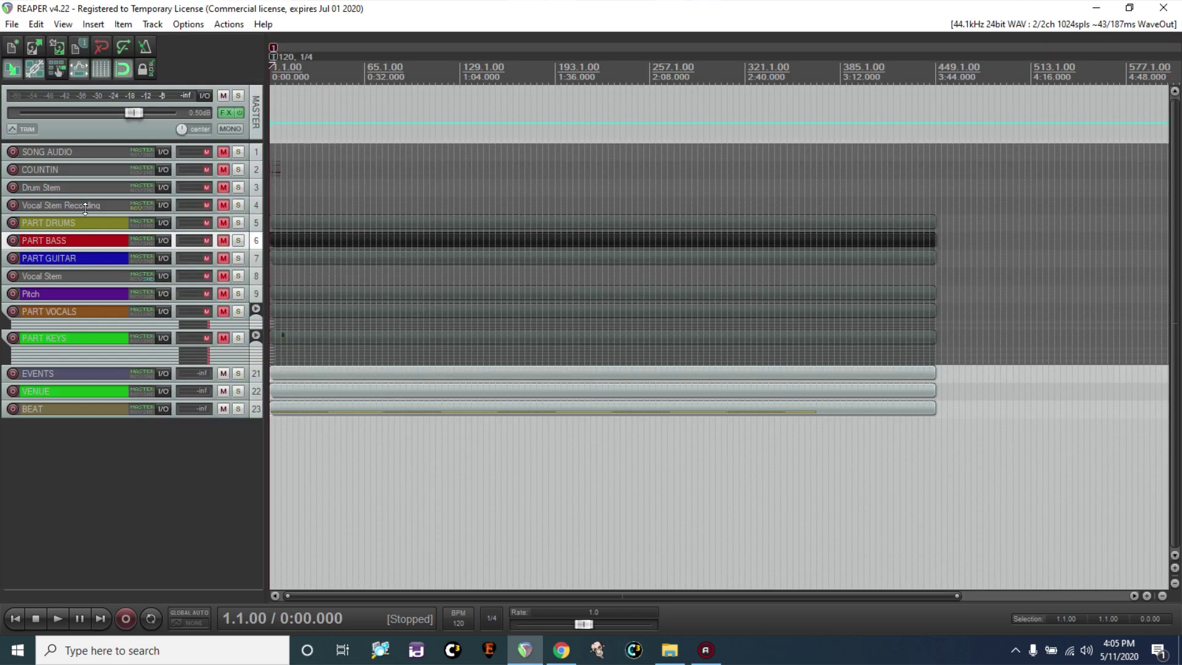
left_click(85, 205)
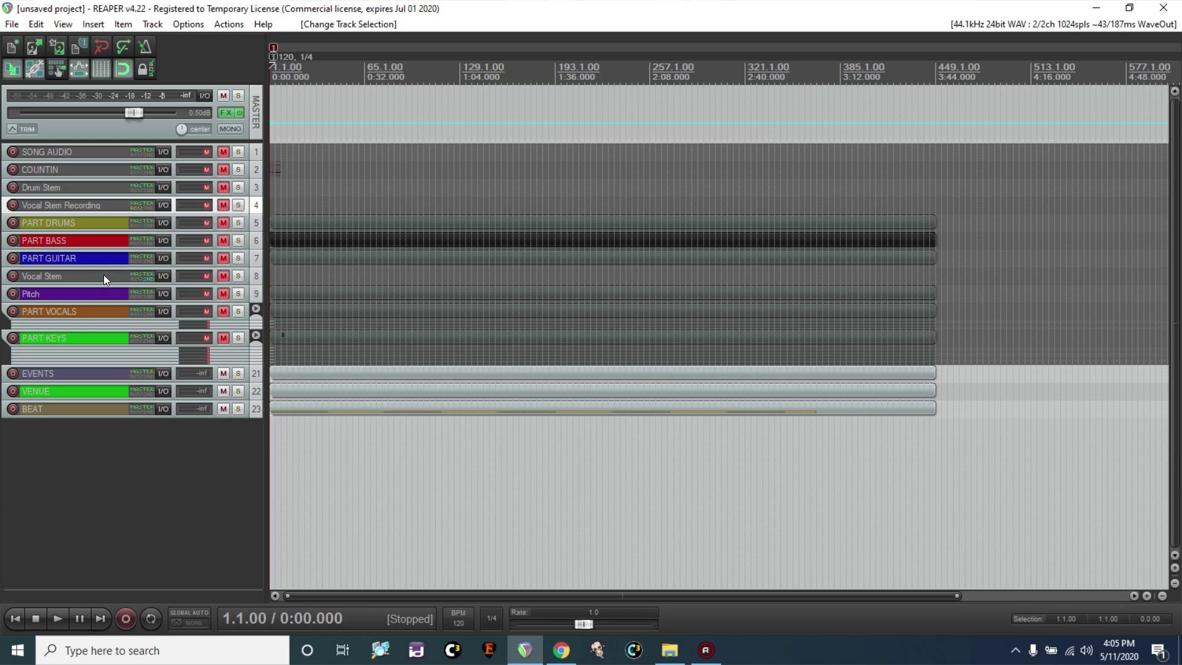
left_click(69, 276)
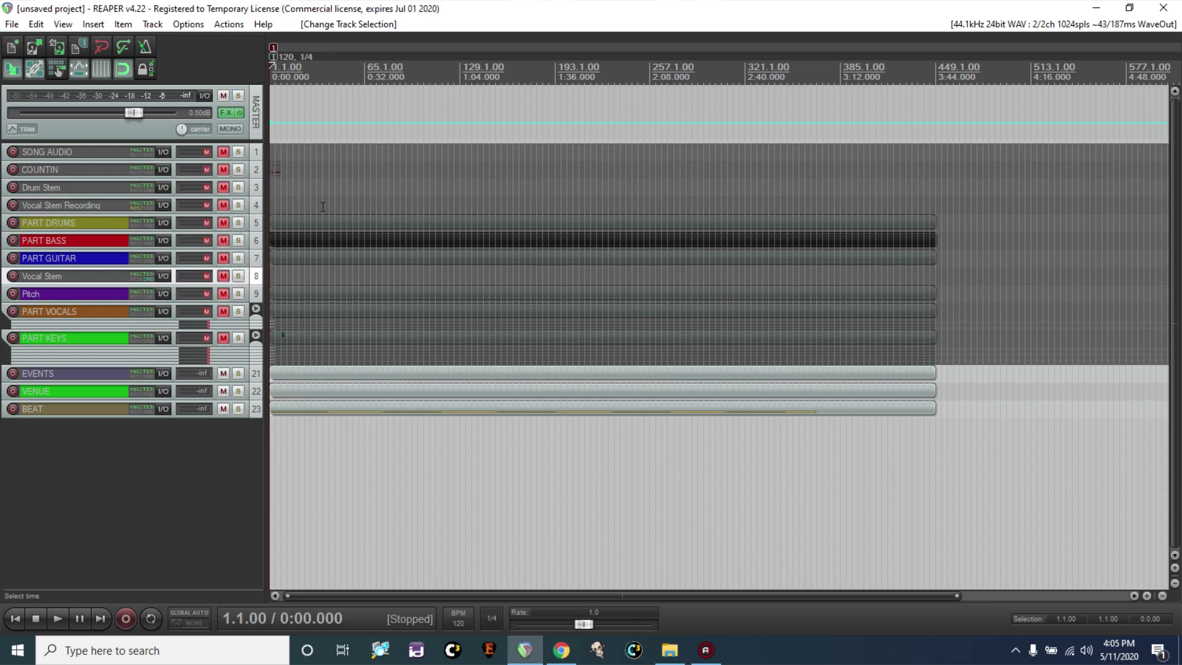
left_click(92, 201)
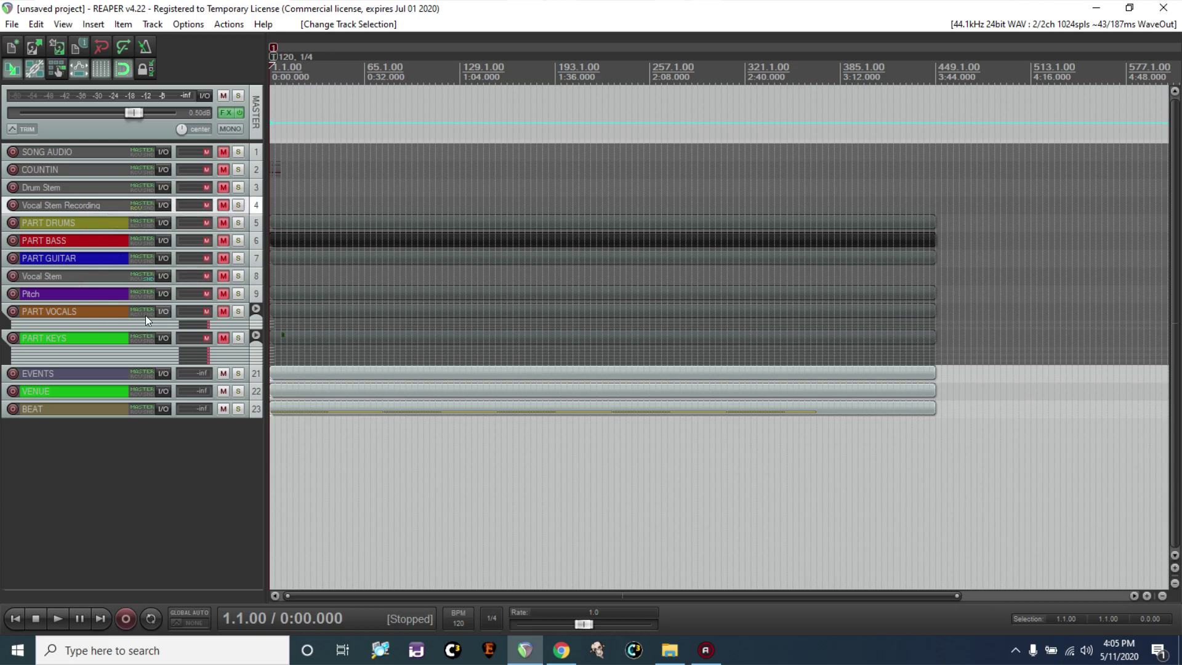
left_click(50, 279)
left_click(57, 204)
Step: In the Routing Matrix, send Vocal Stem into Vocal Stem Recording at 0.00dB
left_click(63, 24)
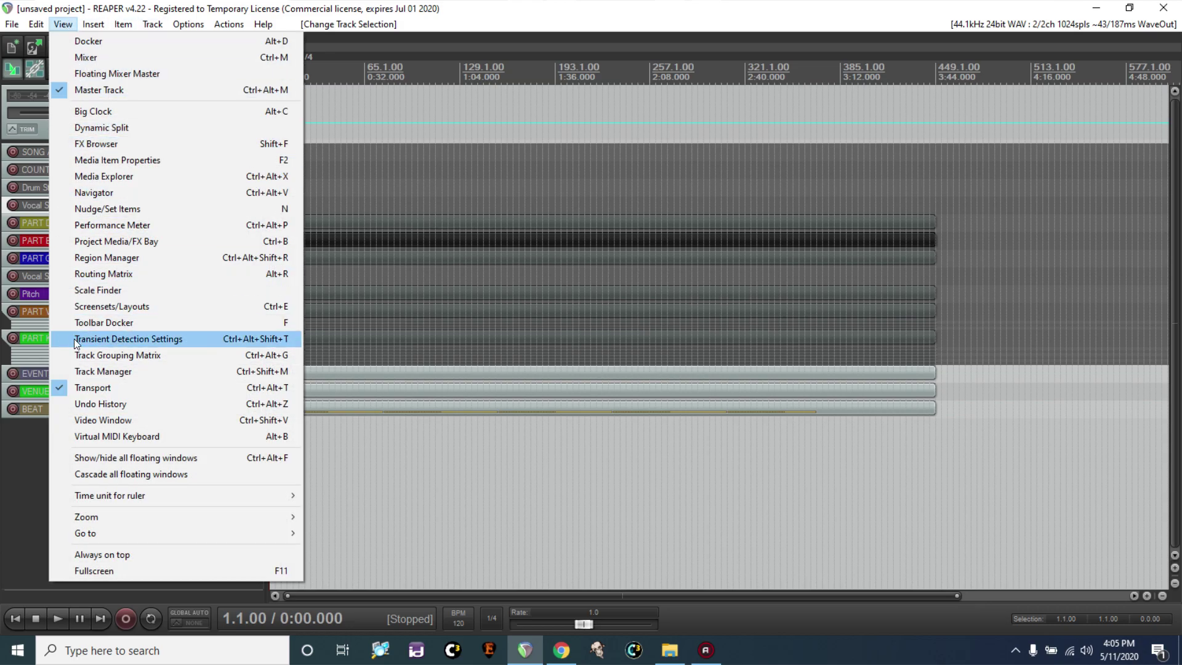
left_click(81, 272)
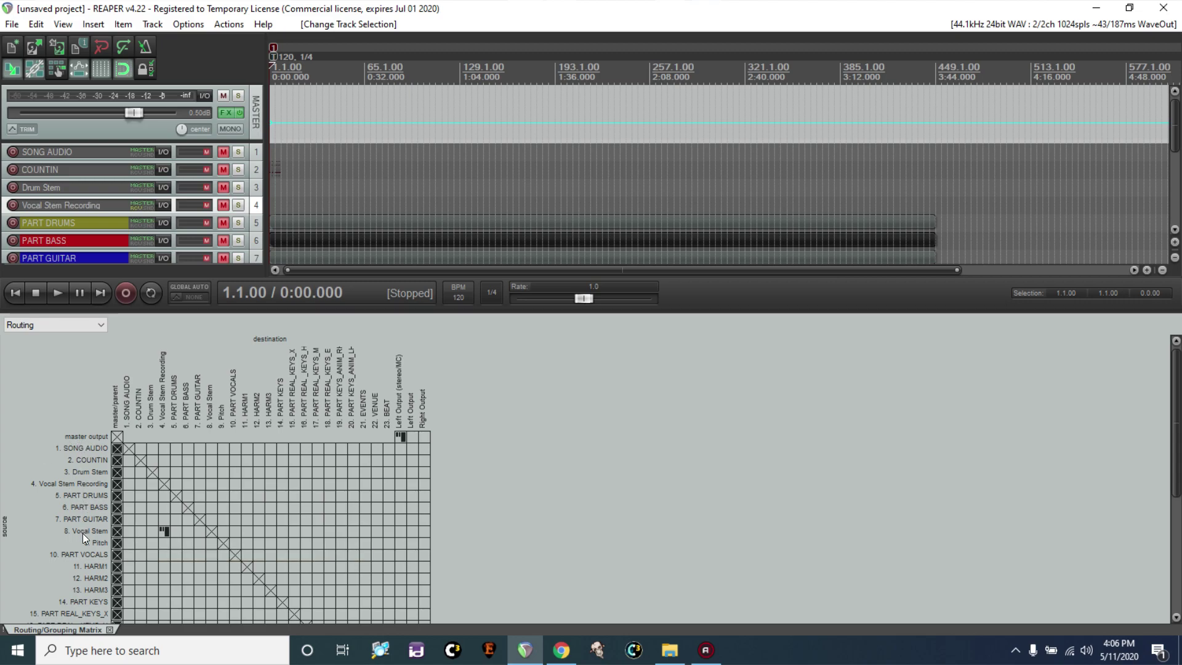
mouse_move(165, 531)
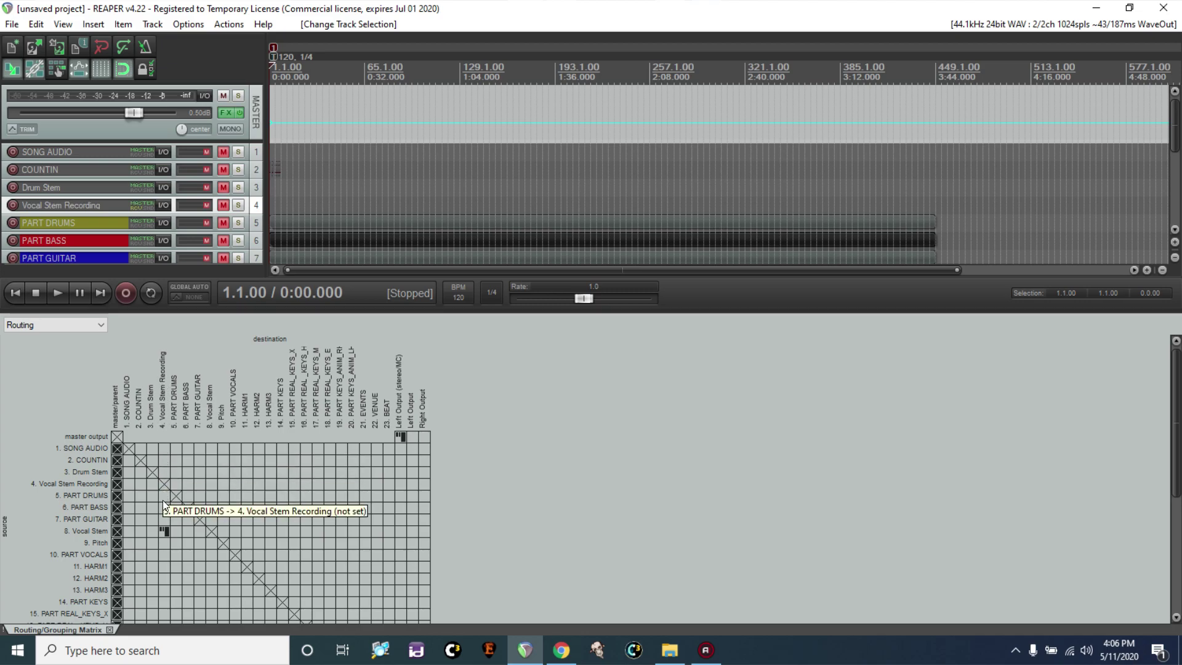
left_click(164, 531)
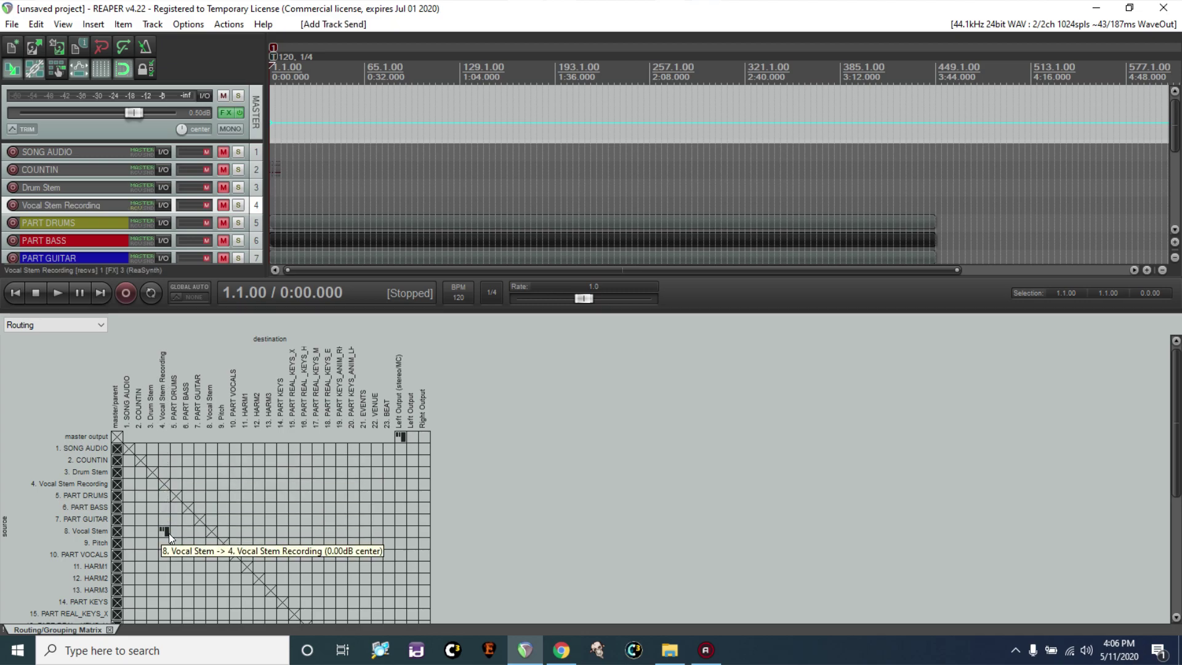
left_click(166, 531)
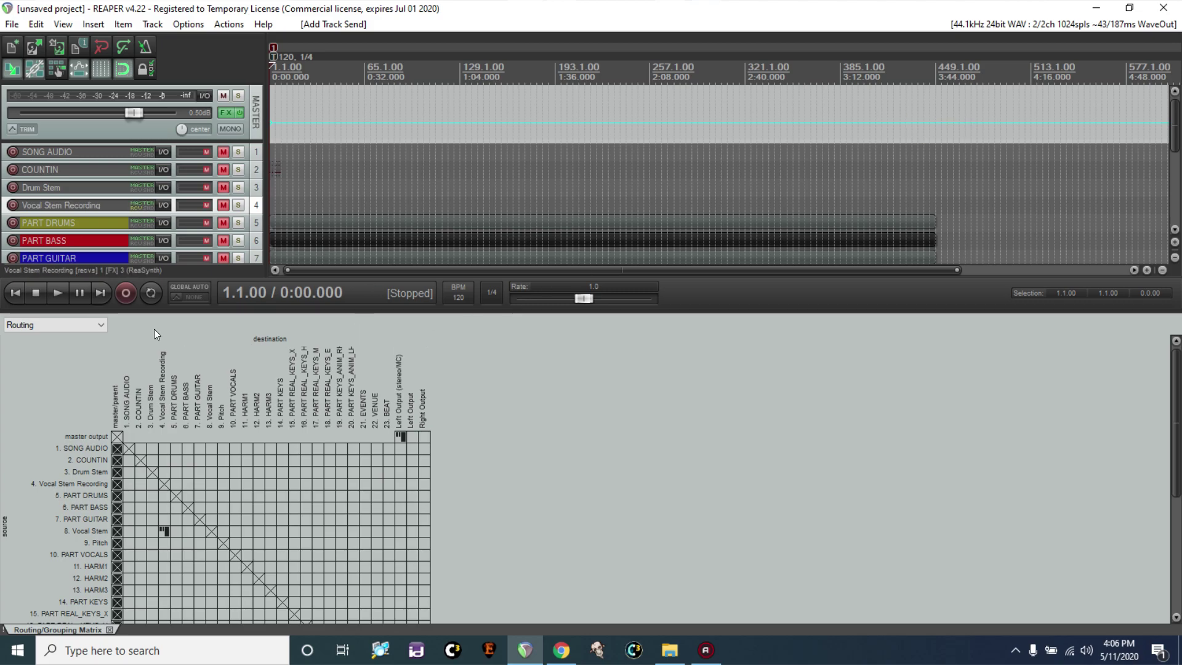
Step: Close the routing matrix and drag dryvox.mp3 from Explorer onto the Vocal Stem track
left_click(109, 629)
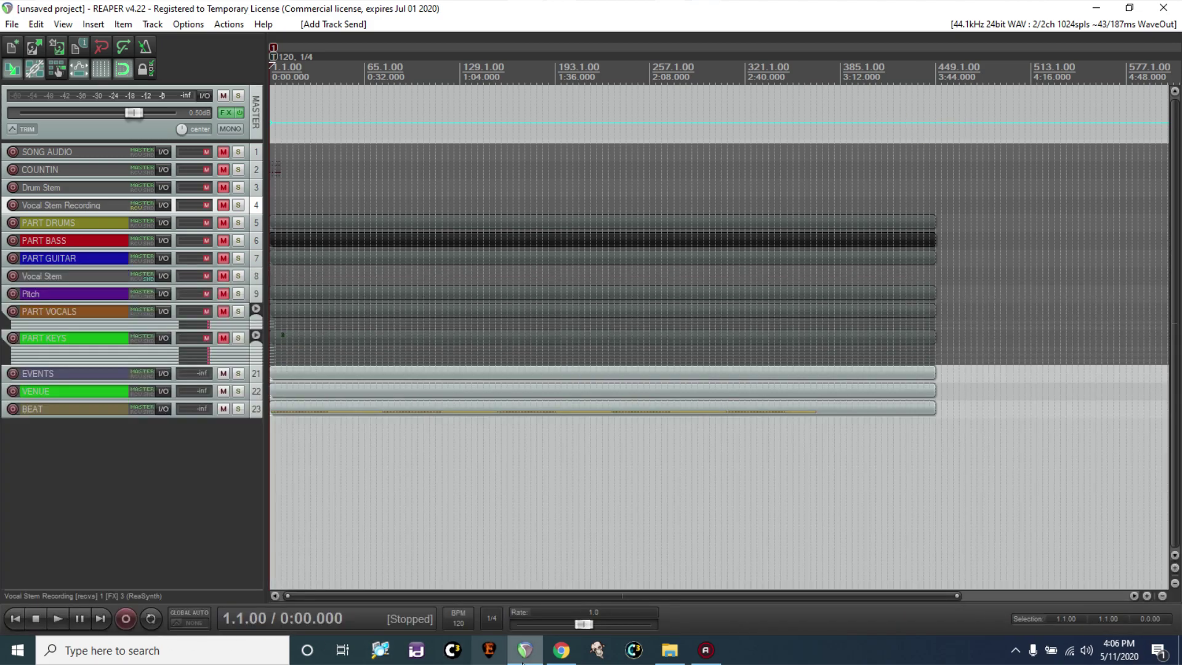
left_click(679, 655)
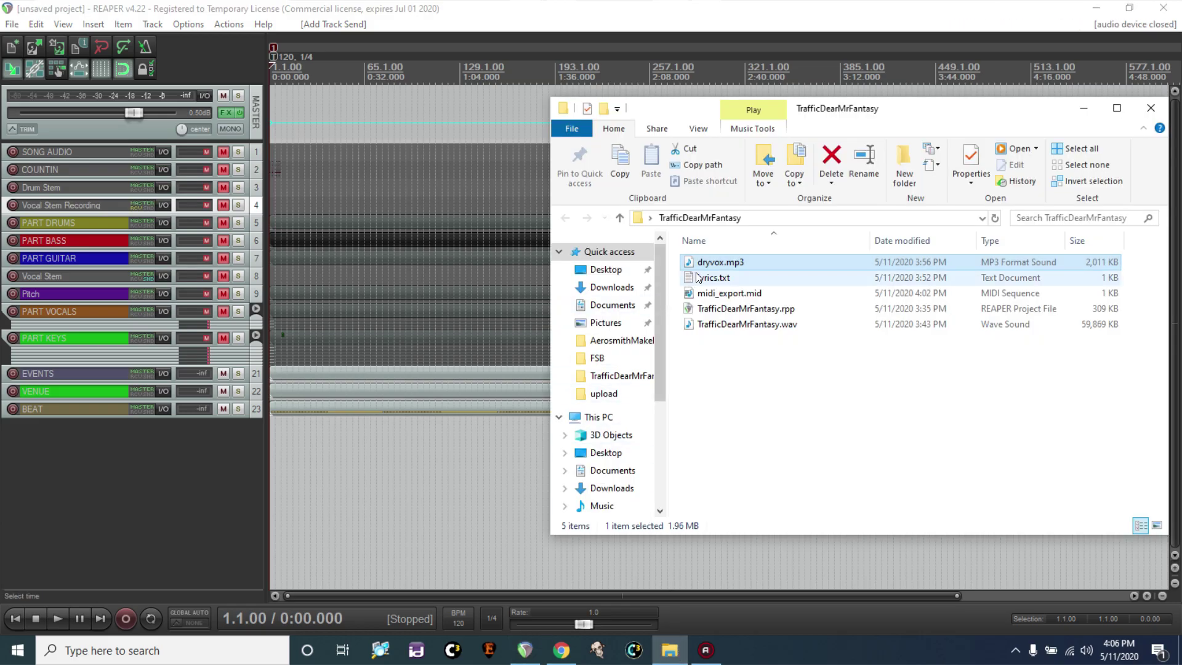
left_click_drag(720, 261, 208, 269)
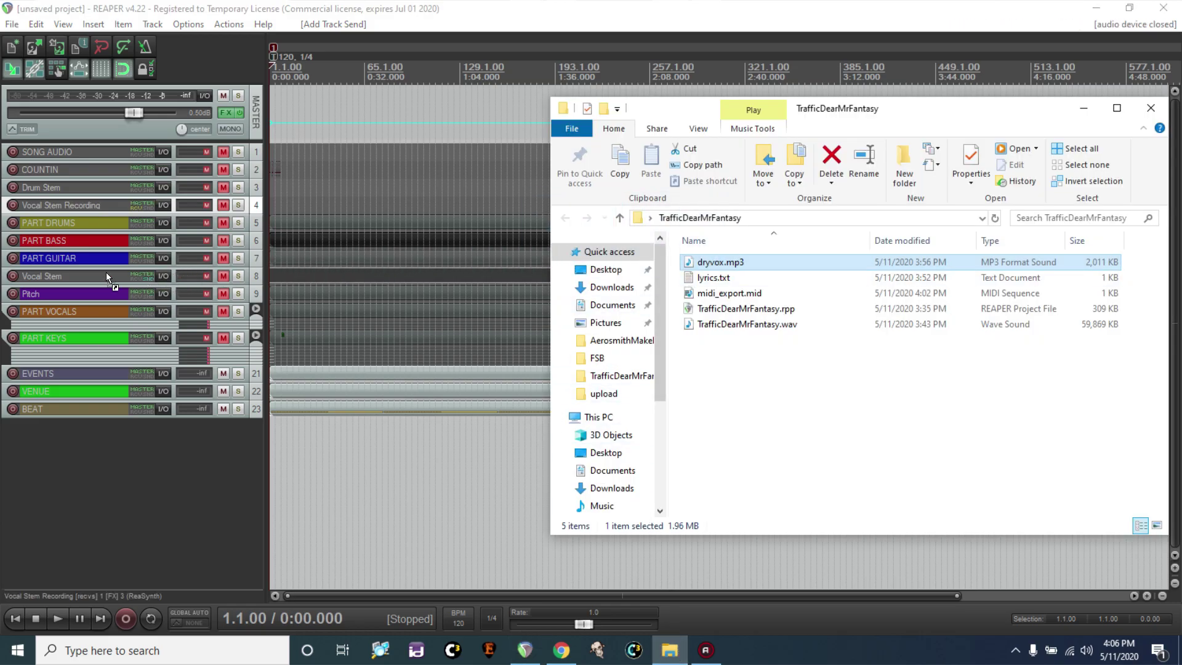
left_click_drag(105, 272, 106, 272)
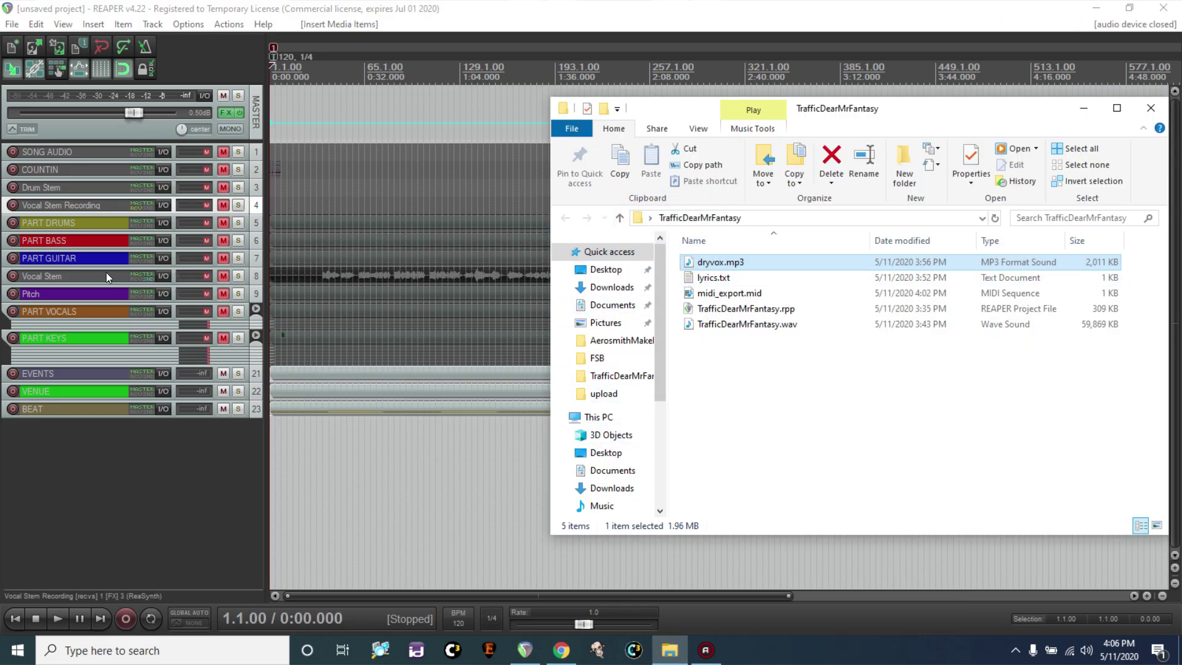
left_click(1083, 110)
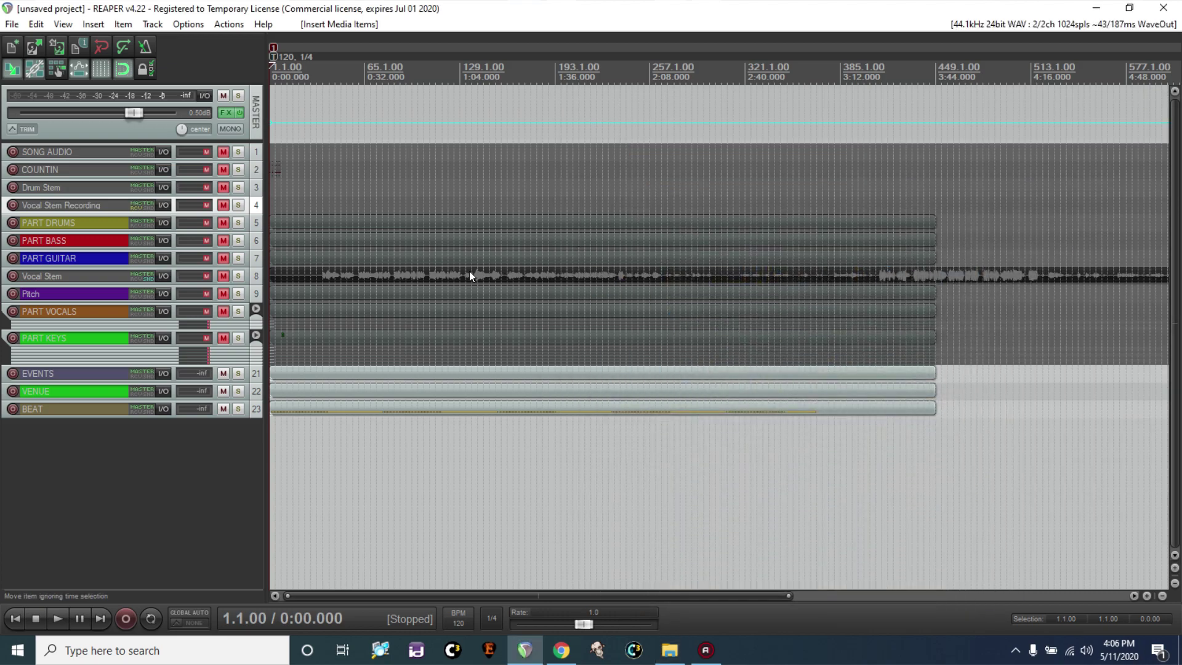
Step: Open the recent TrafficDearMrFantasy project without saving the scratch project
left_click(9, 23)
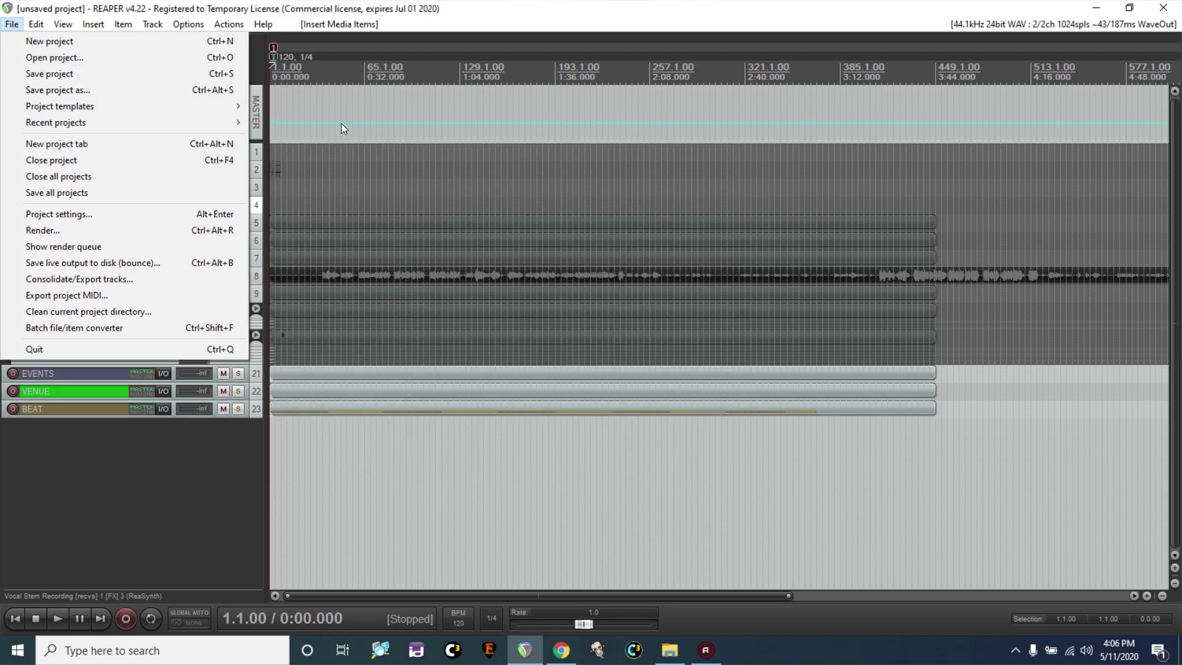
mouse_move(224, 123)
left_click(331, 121)
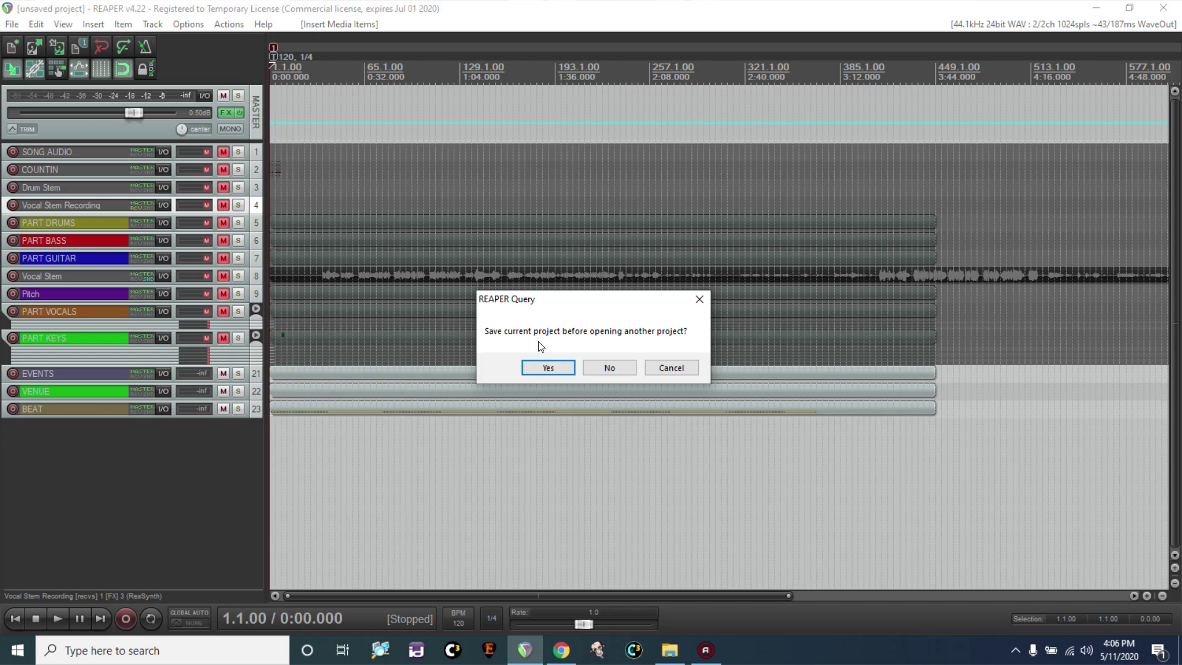
left_click(609, 369)
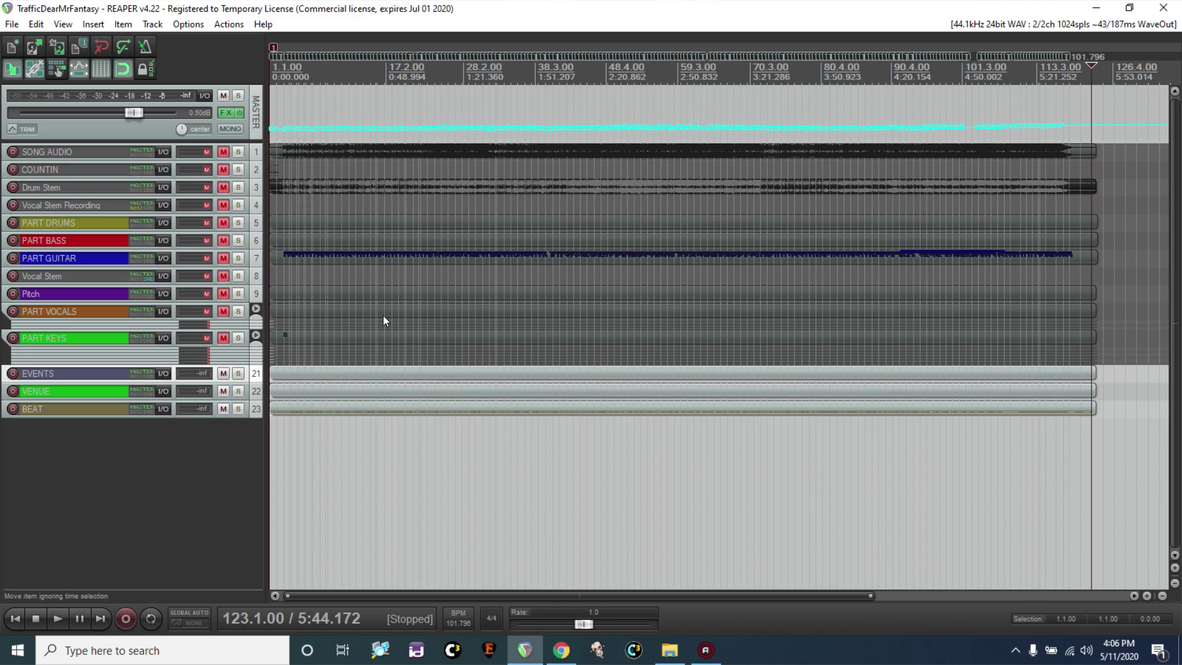
Step: Drag dryvox.mp3 onto TrafficDearMrFantasy's Vocal Stem track and minimize Explorer
left_click(669, 650)
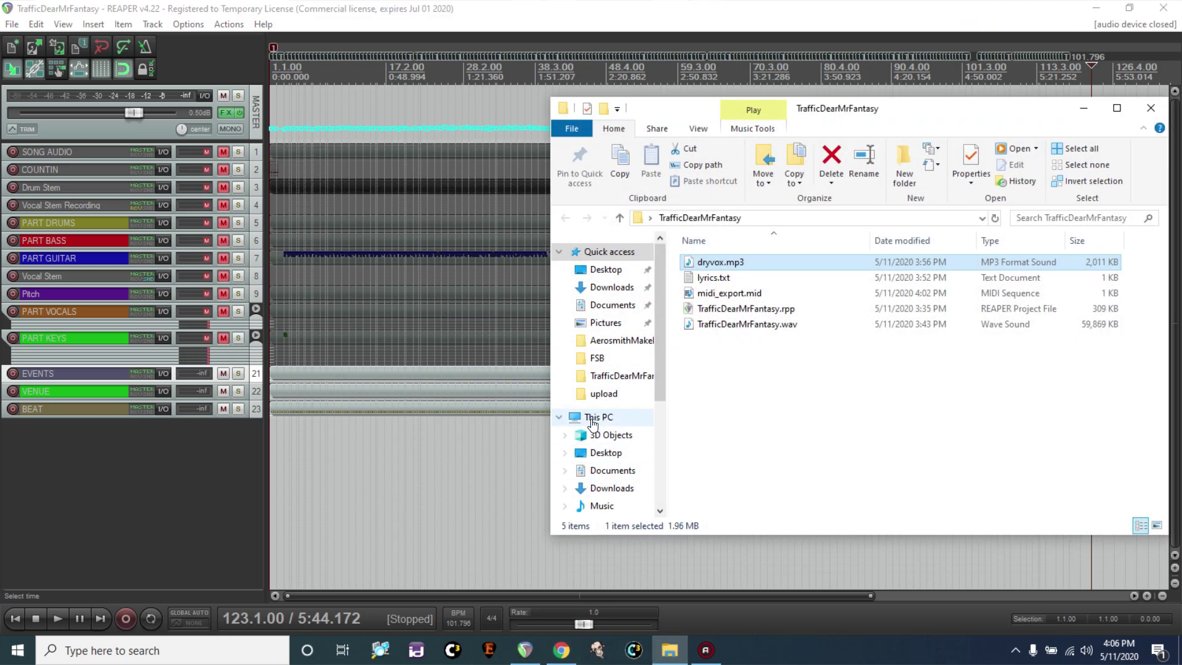
left_click_drag(528, 271, 108, 282)
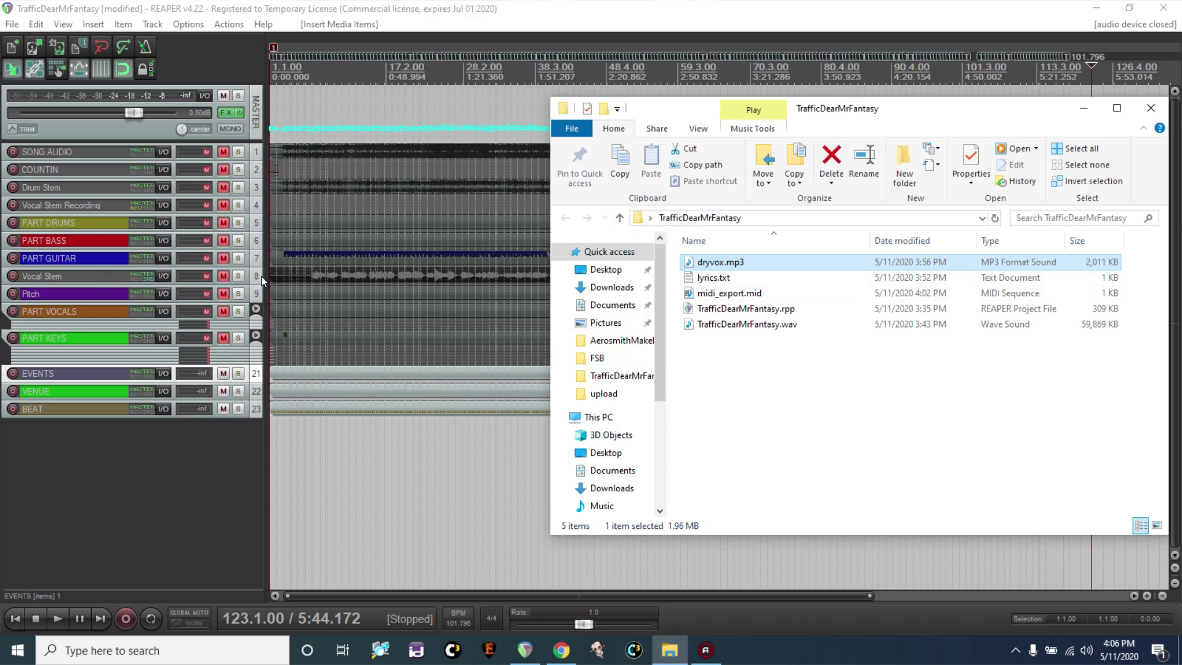
left_click(1083, 108)
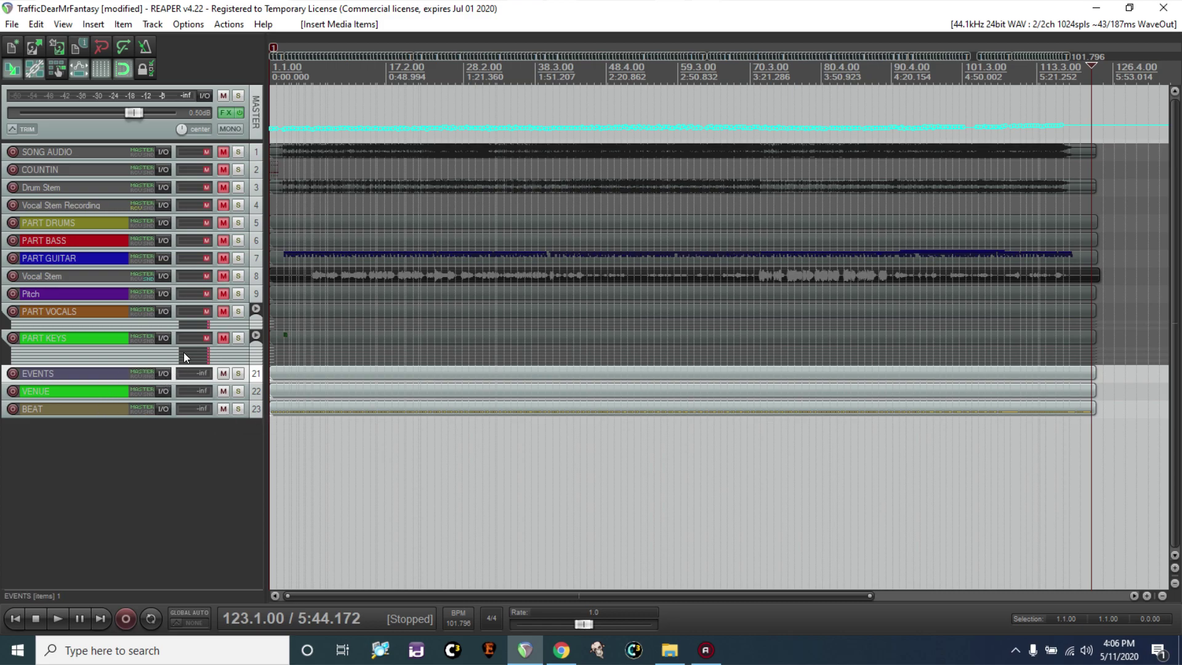
Step: Unmute Vocal Stem and Vocal Stem Recording, arm Vocal Stem Recording, and record from the song start
left_click(221, 277)
left_click(224, 203)
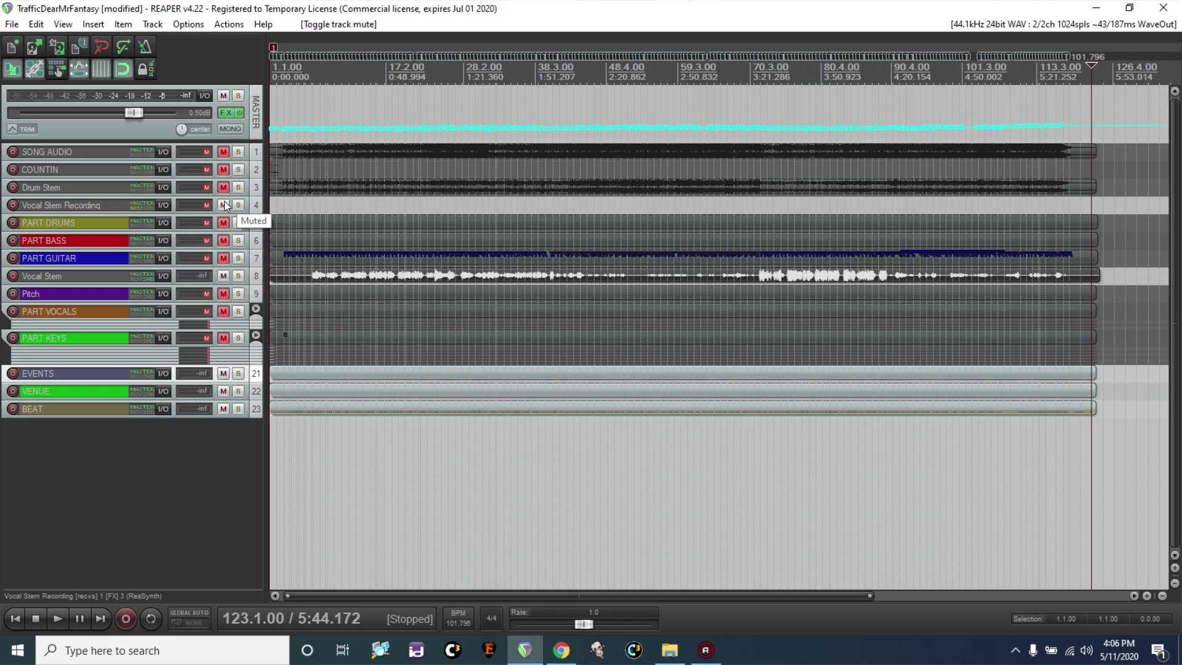
left_click(480, 310)
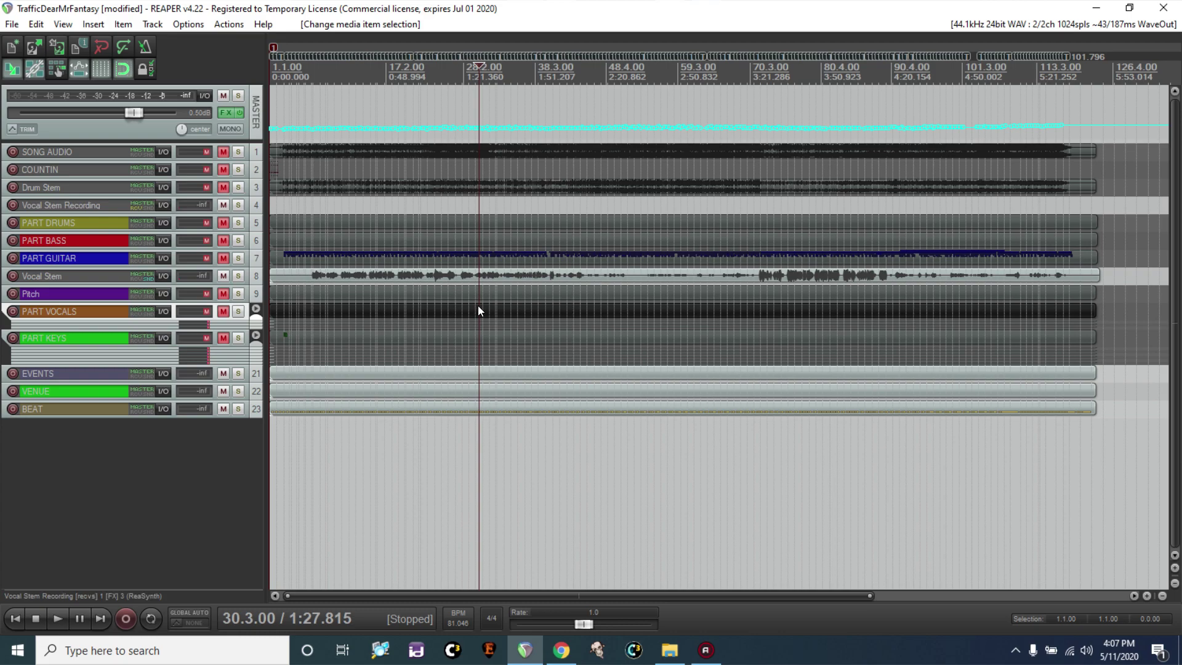
key("Home")
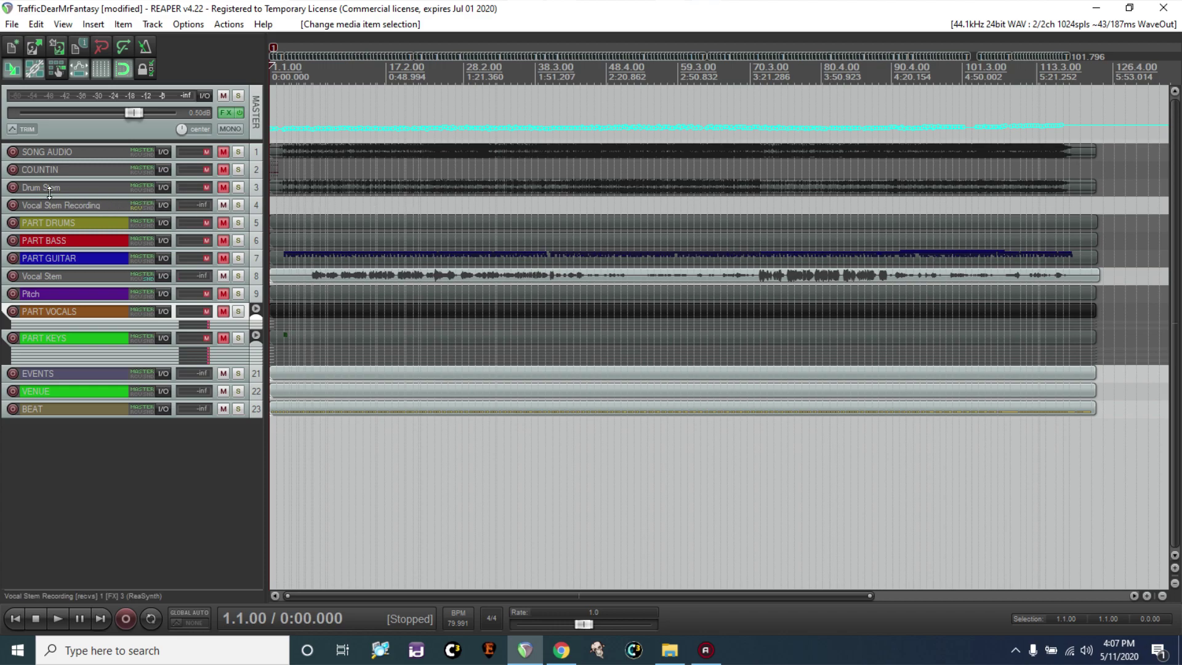
left_click(13, 205)
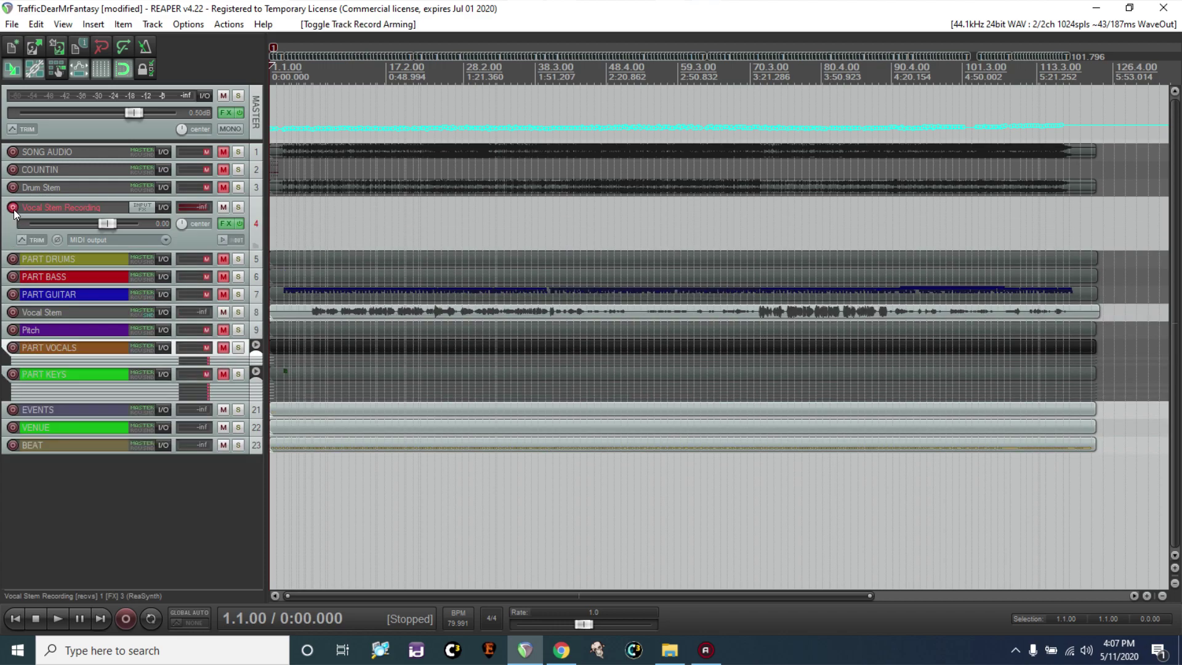
left_click(127, 619)
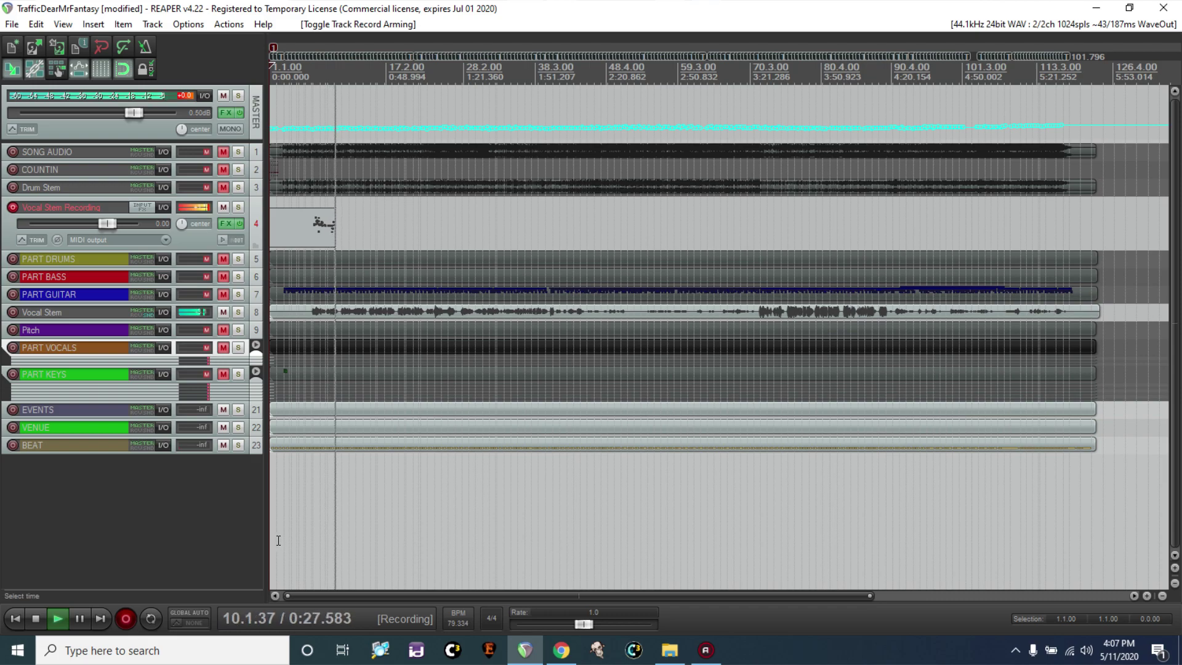
Step: Stop recording, keep the new MIDI take, mute Vocal Stem and disarm Vocal Stem Recording
left_click(36, 618)
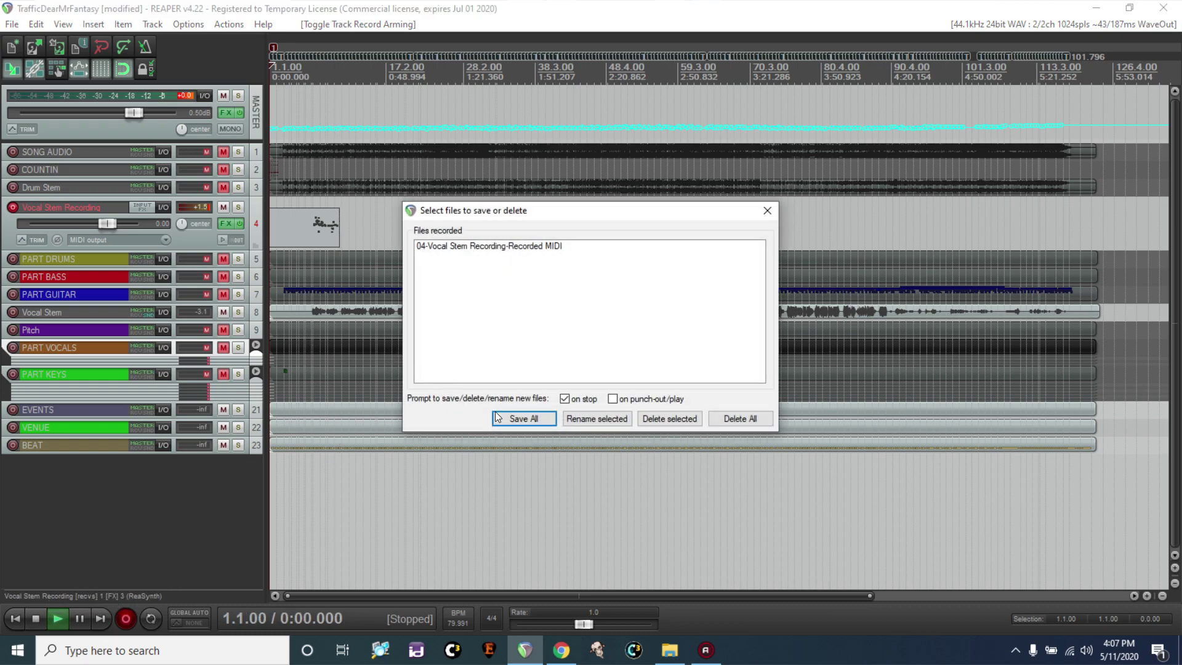
left_click(527, 419)
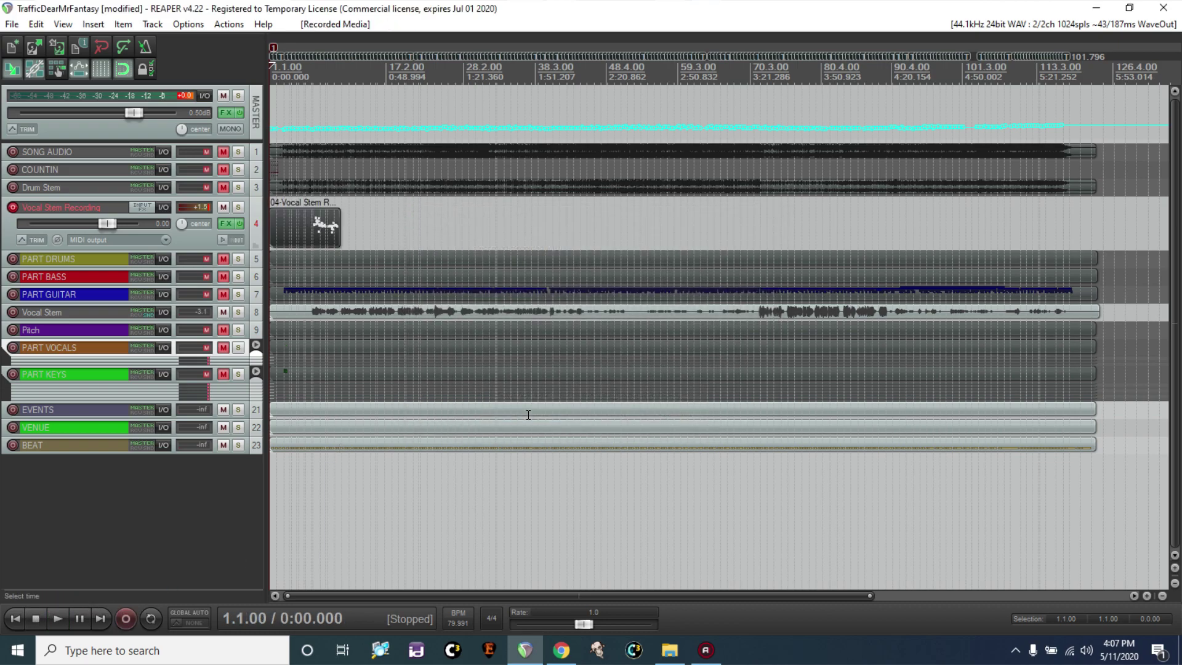
left_click(222, 312)
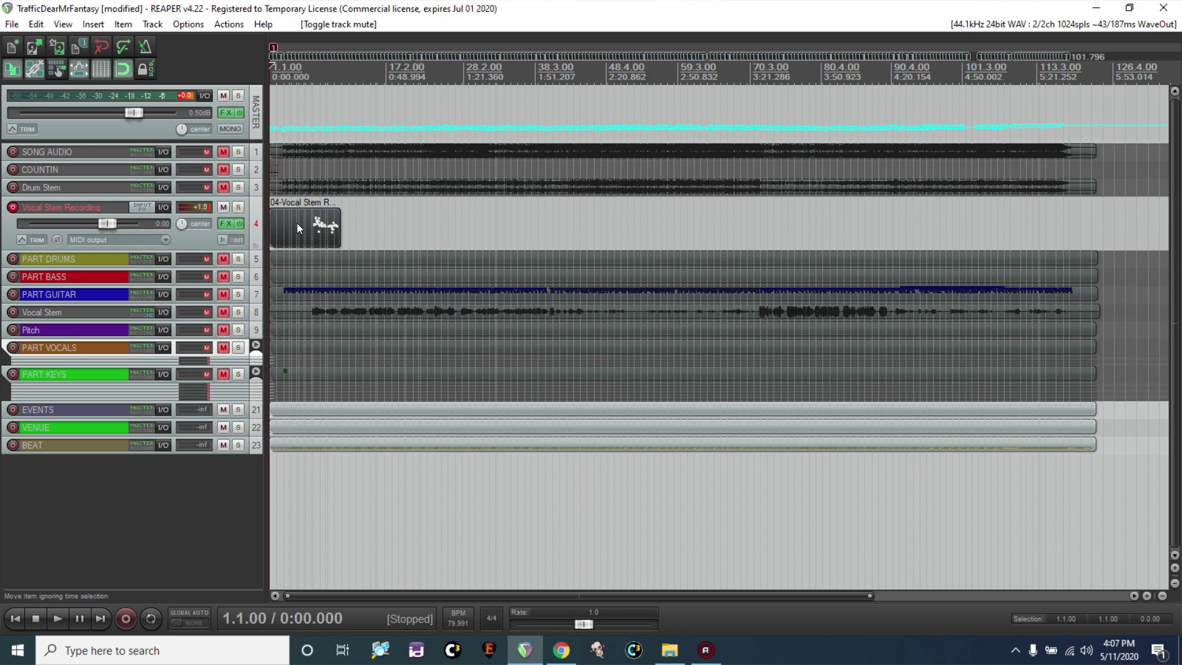
left_click(13, 207)
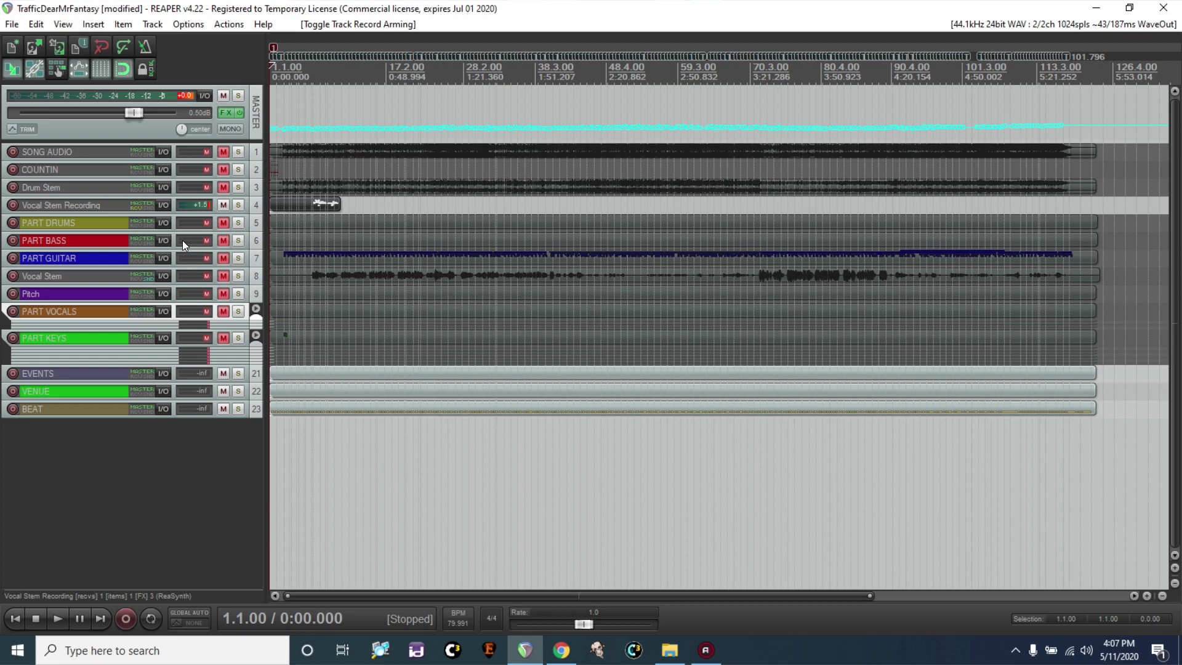
Step: Open the recorded Vocal Stem Recording take in the MIDI editor, zoomed in
double_click(317, 203)
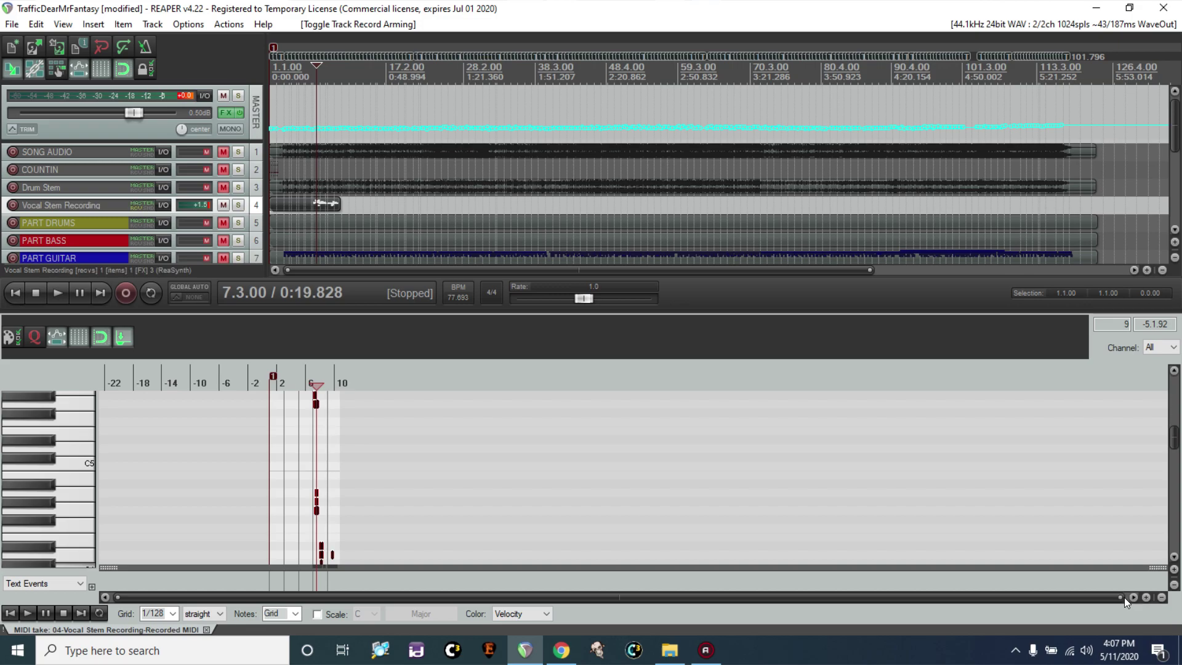
left_click_drag(1129, 601, 559, 612)
scroll(562, 515, "down", 8)
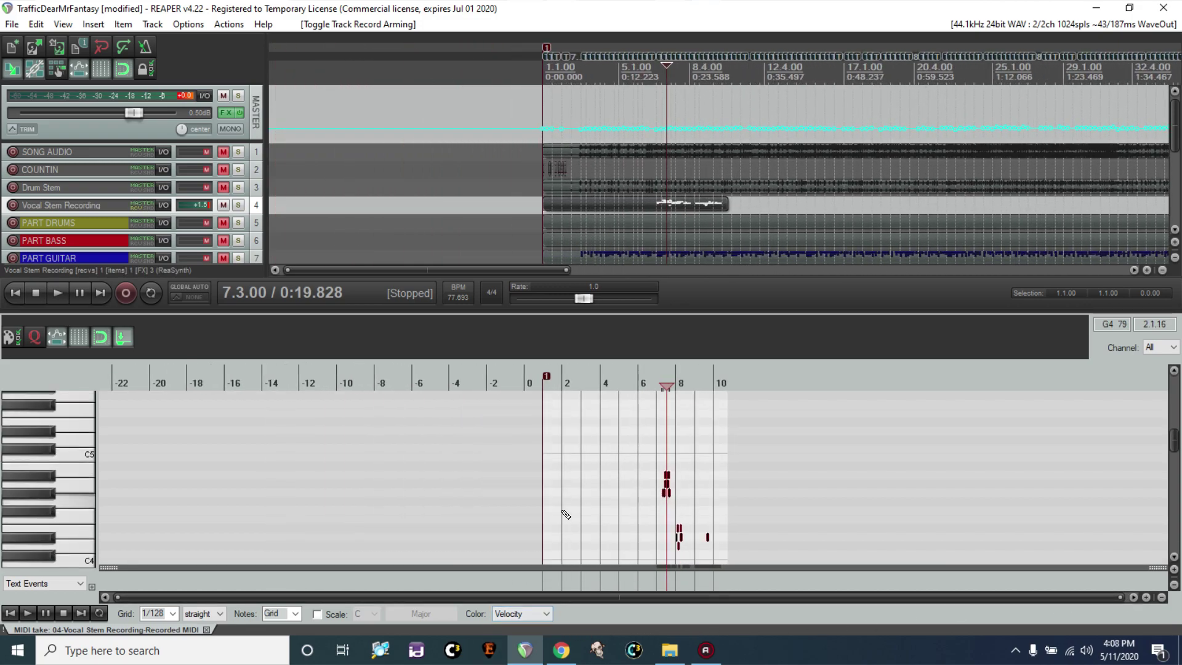
Step: Add a Track name text event 'Pitch' at 1.1.00, then select all of the take's notes
double_click(543, 583)
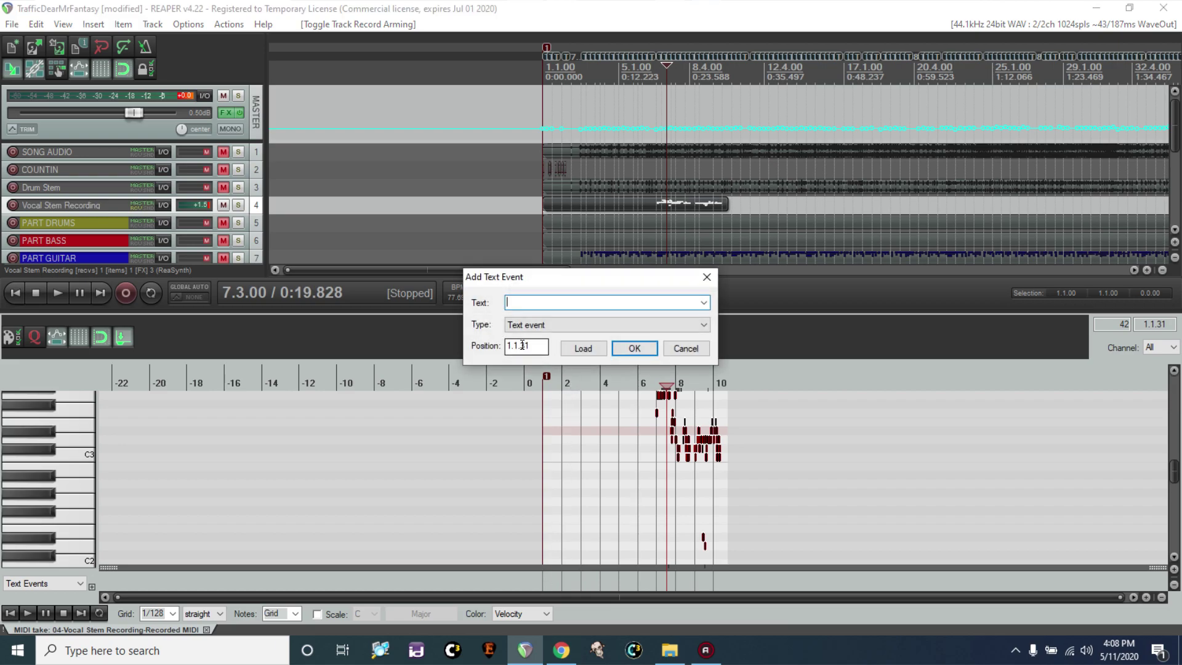
left_click_drag(524, 345, 543, 348)
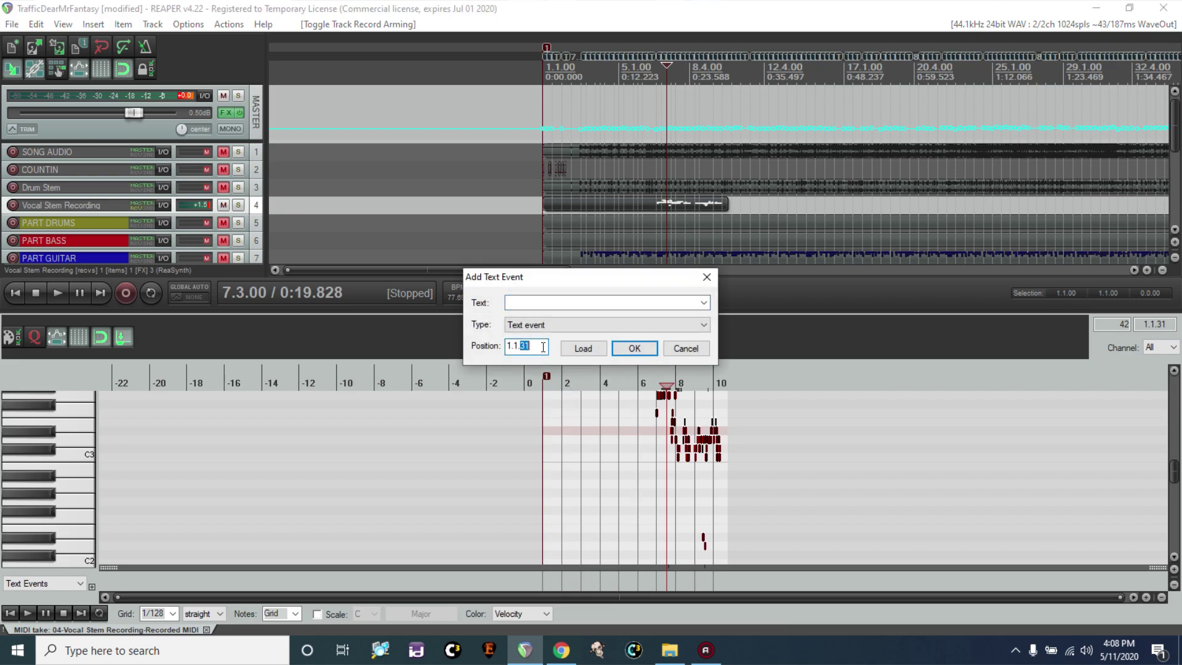
left_click(531, 302)
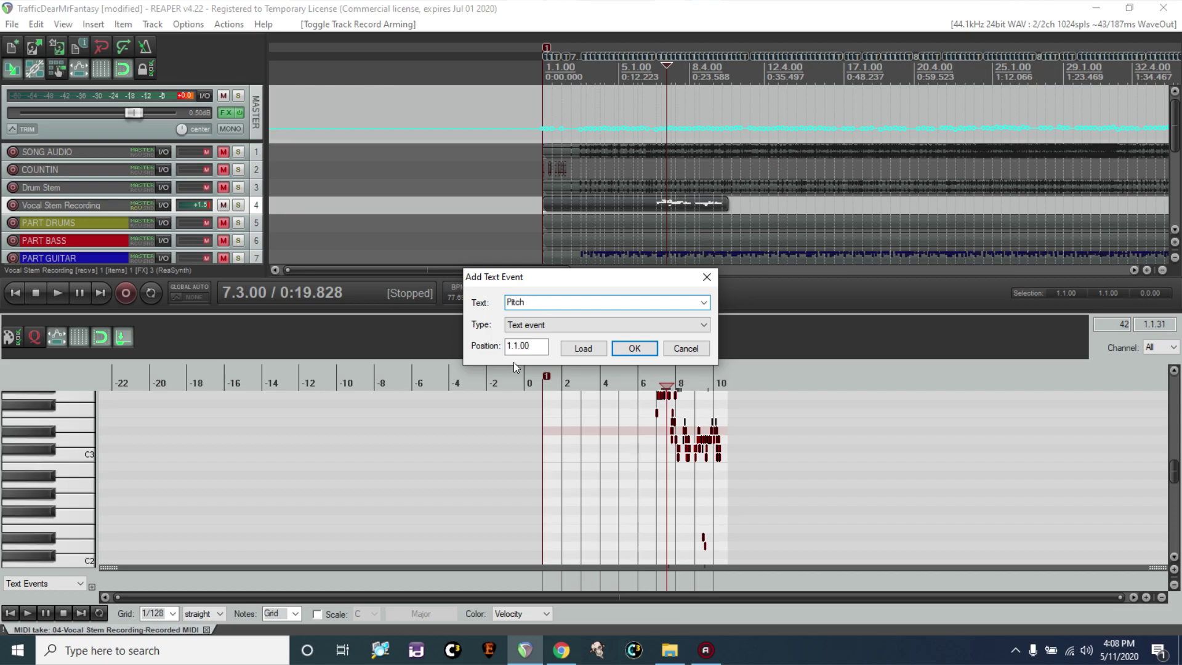
left_click(572, 324)
left_click(554, 356)
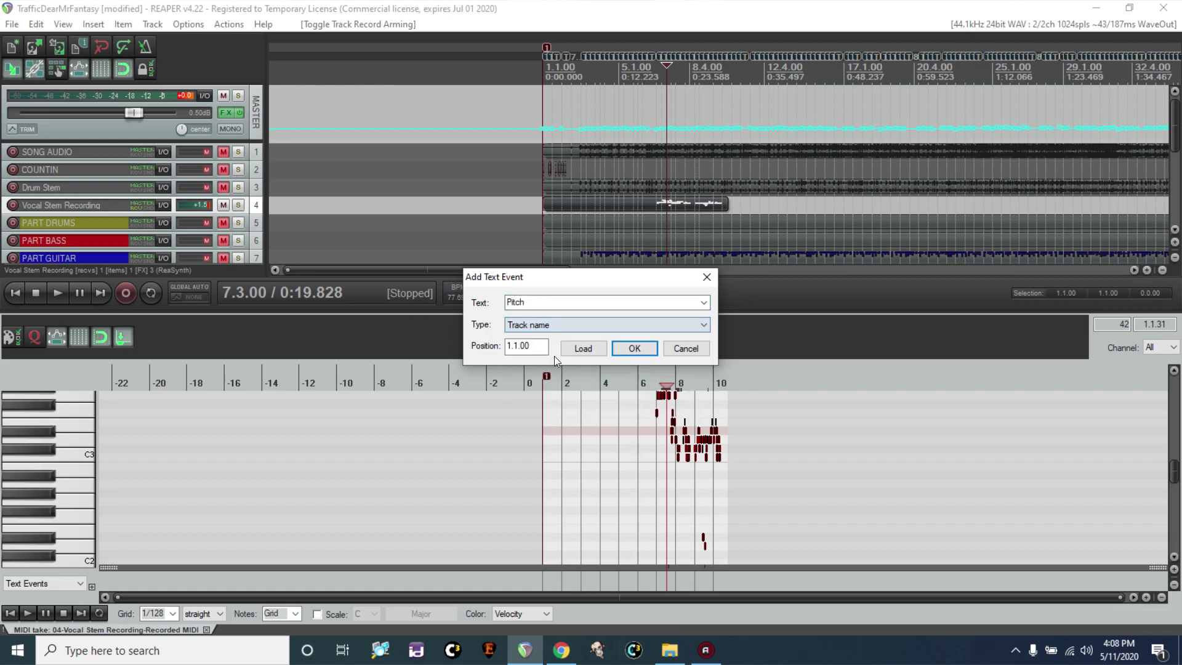
left_click(634, 347)
left_click(609, 471)
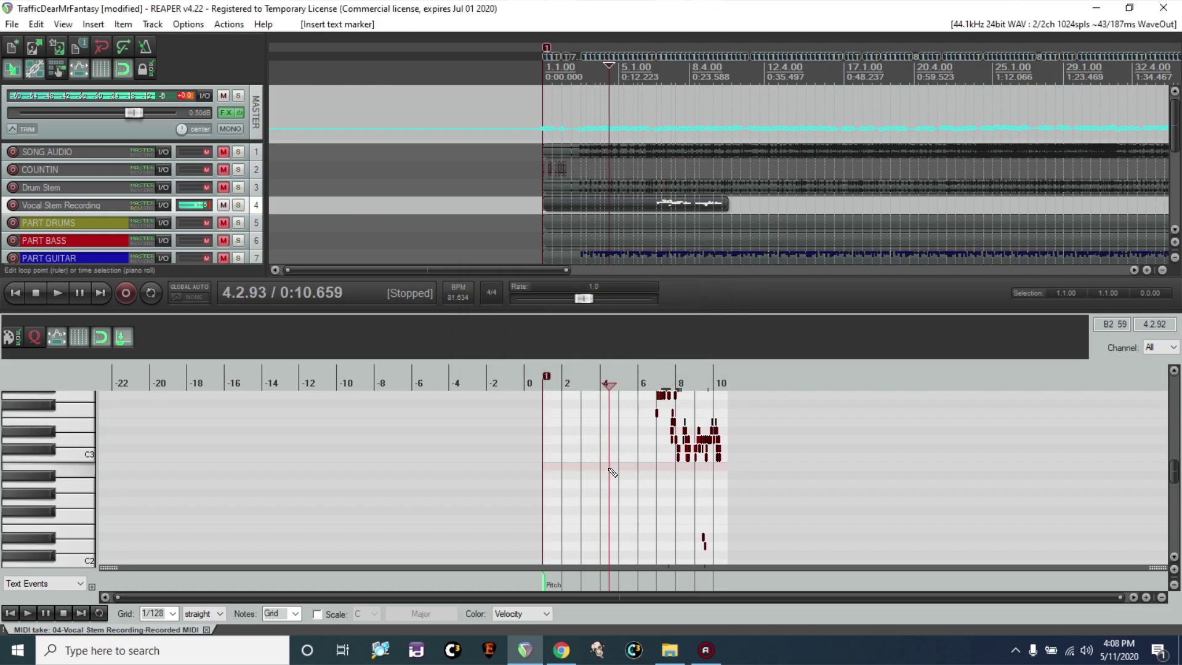
key("ctrl+a")
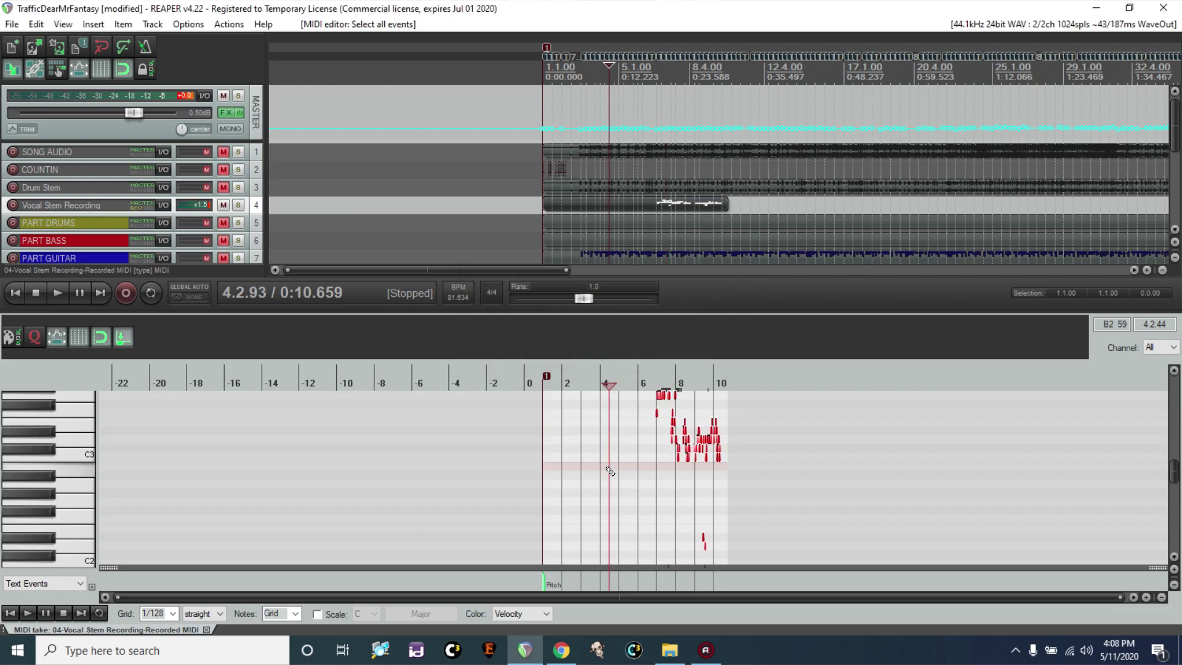
Step: Paste the copied notes into the Pitch track's MIDI item at the project start
left_click(206, 625)
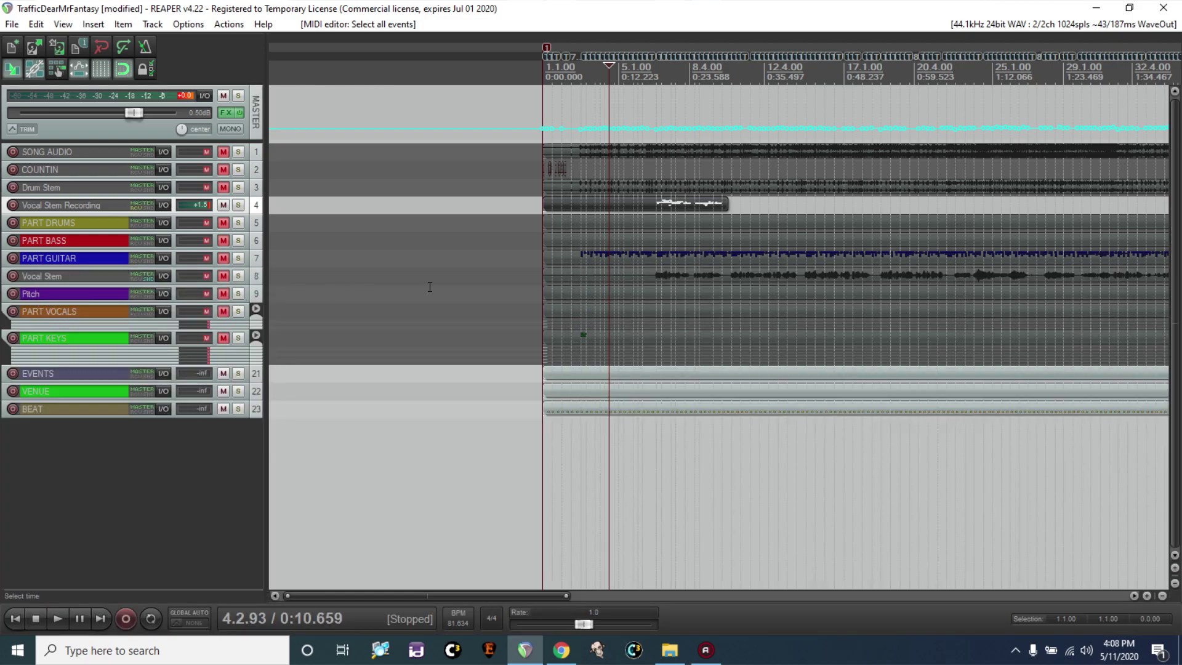
double_click(577, 294)
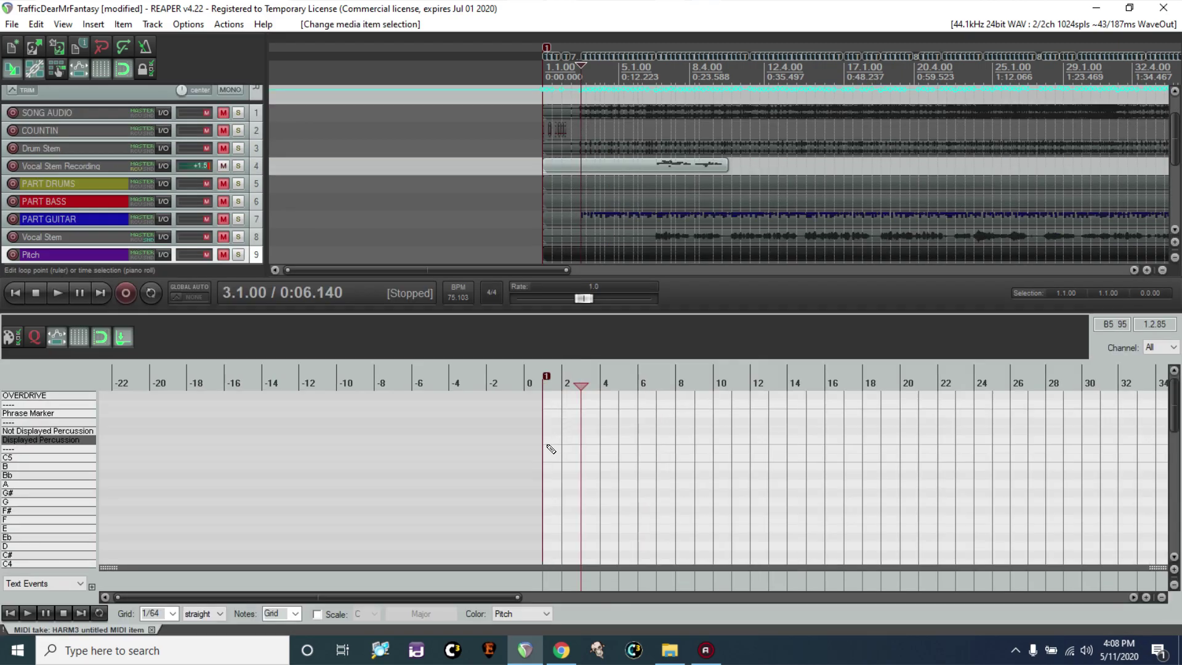
left_click(578, 452)
key("Home")
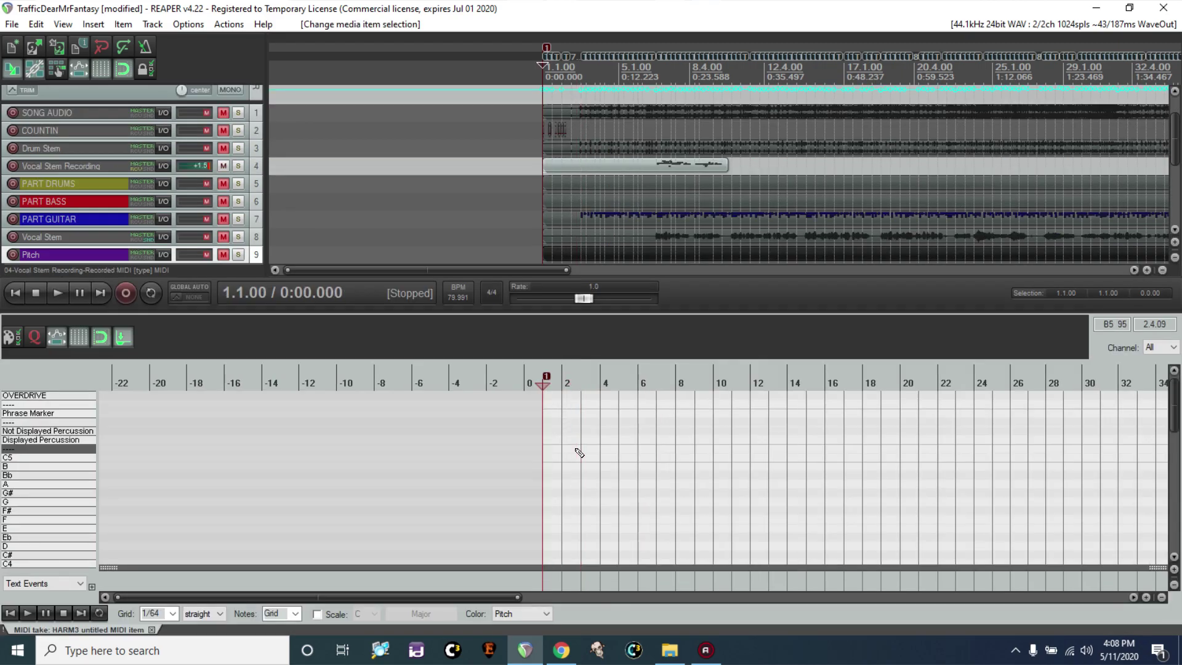
key("ctrl+v")
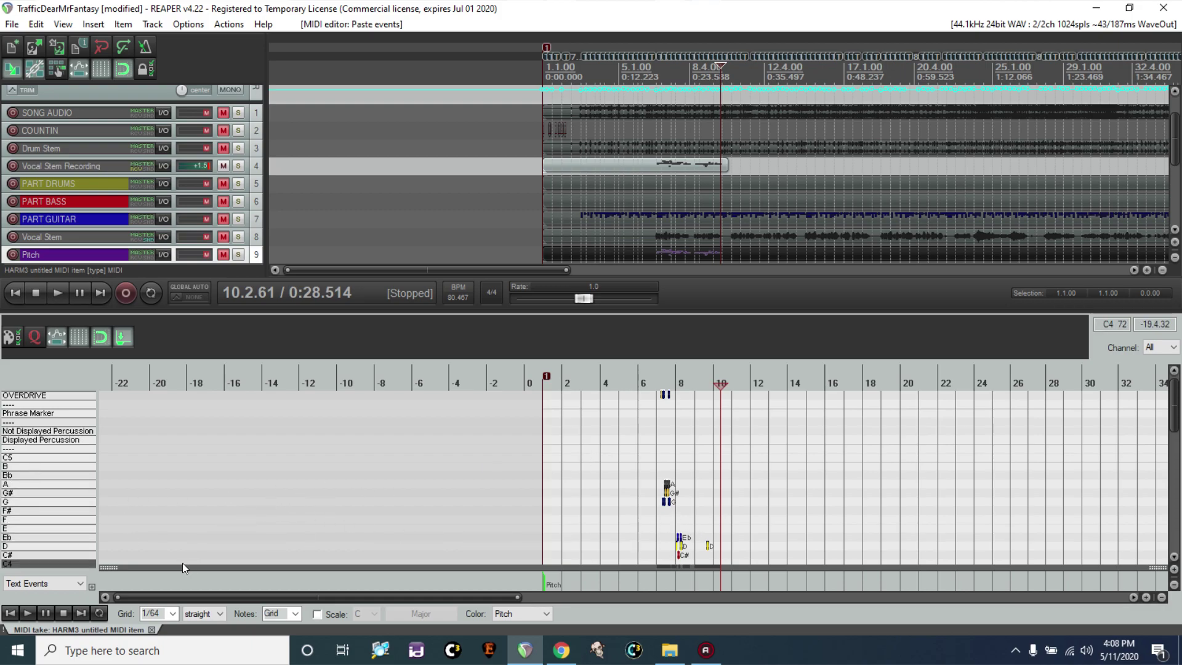
Step: Float the MIDI editor, move it to the top-left and enlarge it to fill the screen
left_click(124, 336)
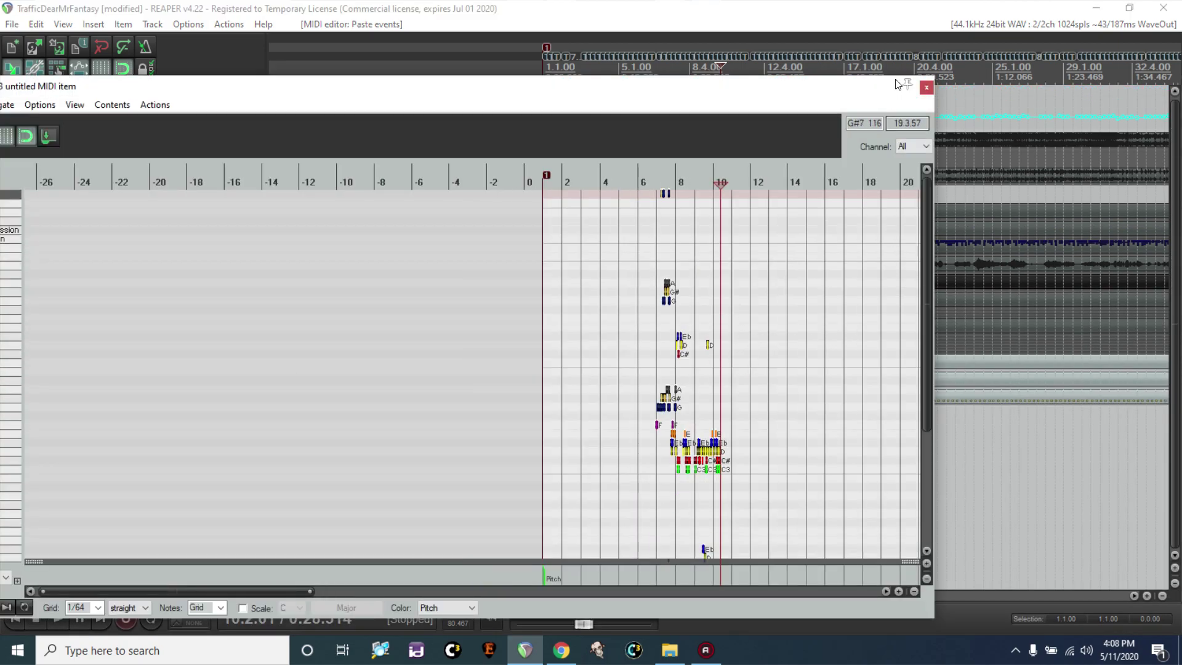
left_click_drag(832, 92, 912, 22)
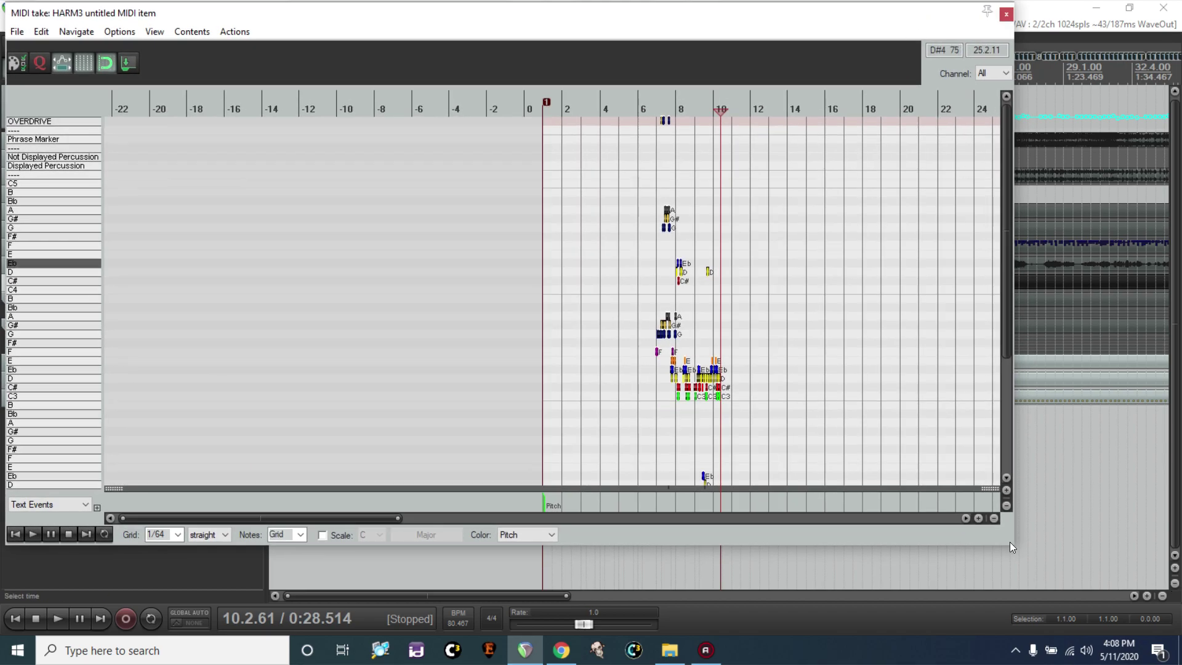
left_click_drag(1011, 543, 1161, 588)
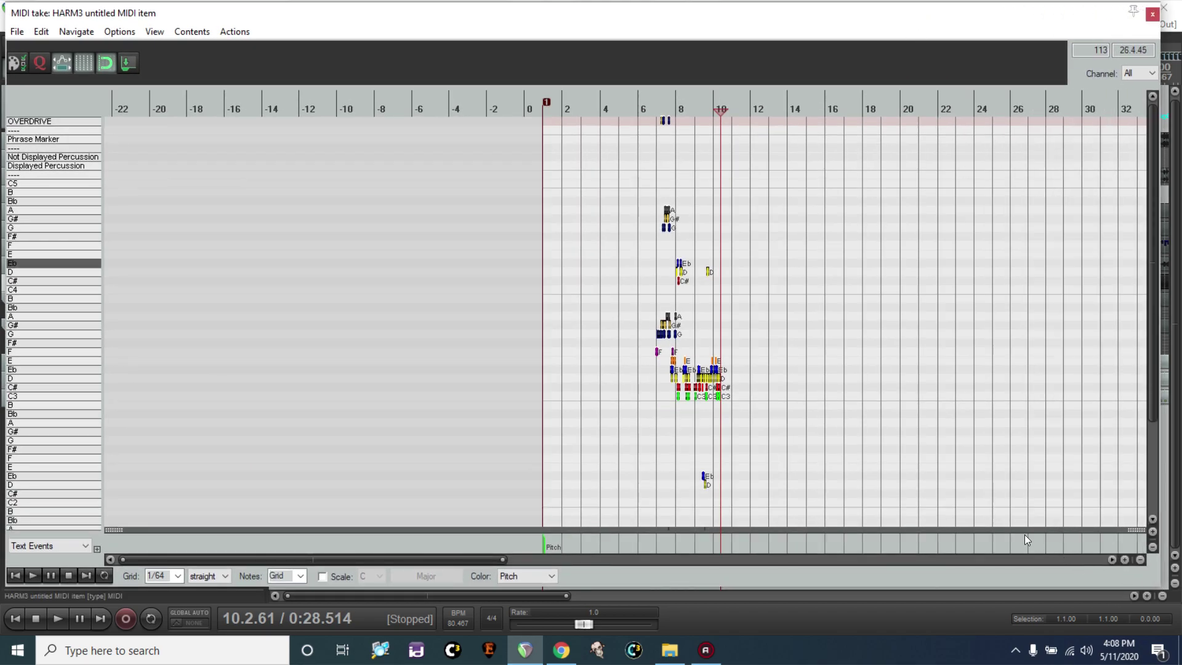
scroll(909, 489, "down", 3)
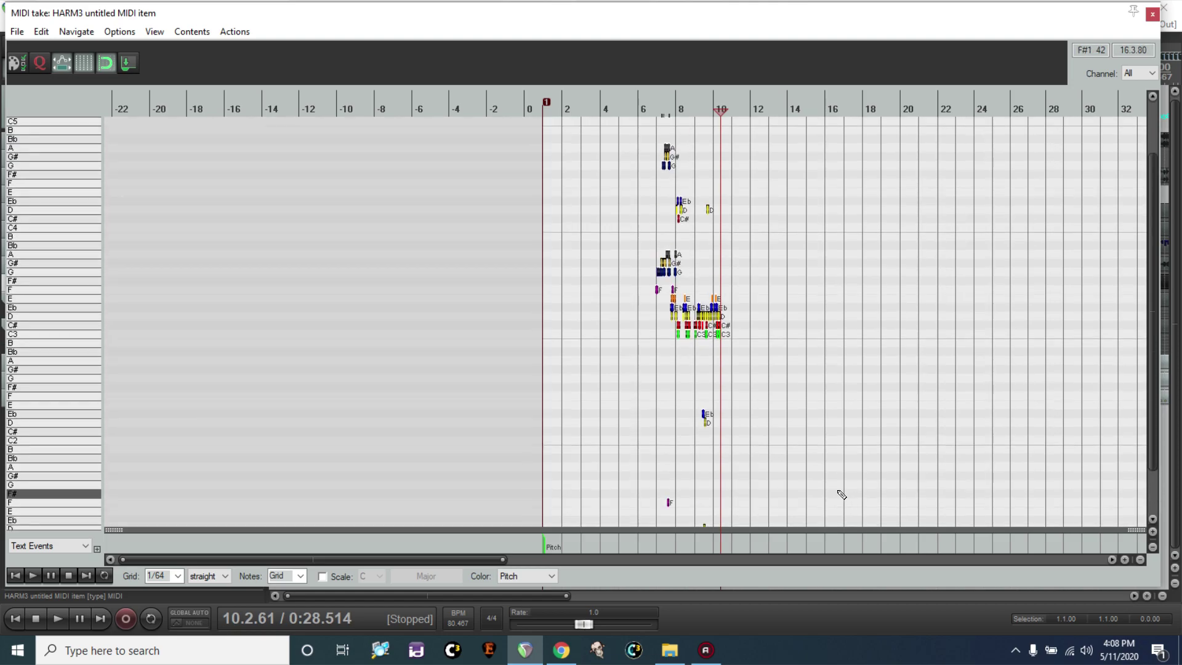
Step: Select the lower group of notes and return the edit position to around bar 6
scroll(791, 409, "up", 3)
scroll(794, 431, "down", 5)
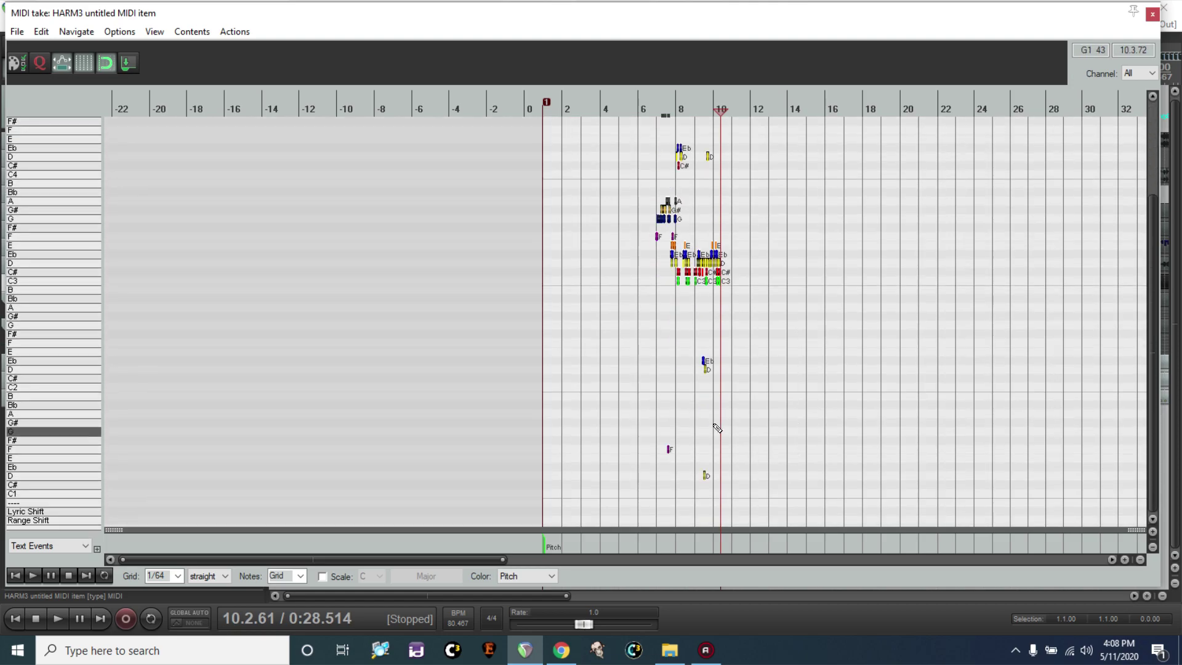
left_click_drag(593, 335, 771, 499)
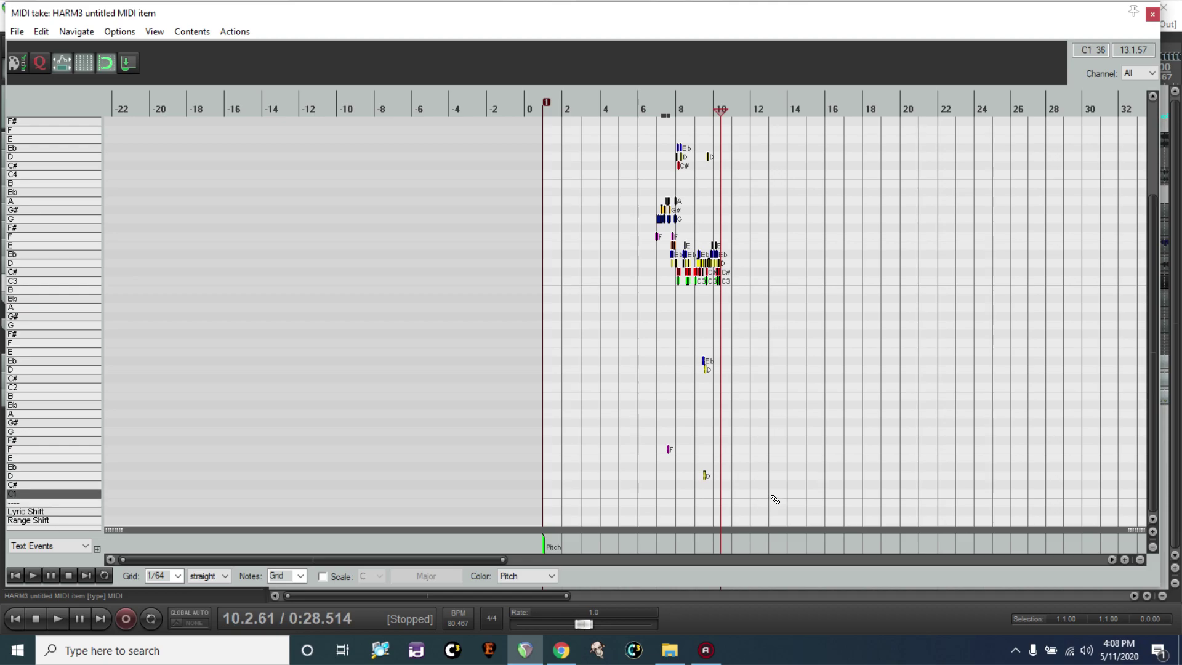
scroll(825, 437, "up", 5)
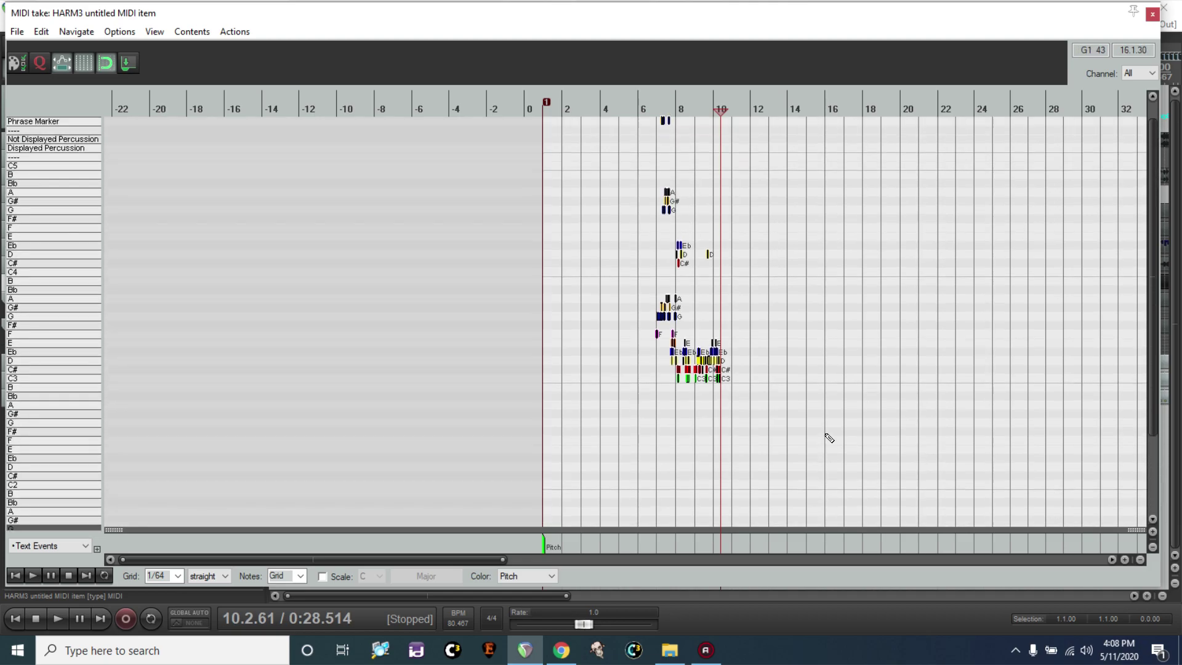
left_click(651, 330)
left_click_drag(508, 557, 134, 579)
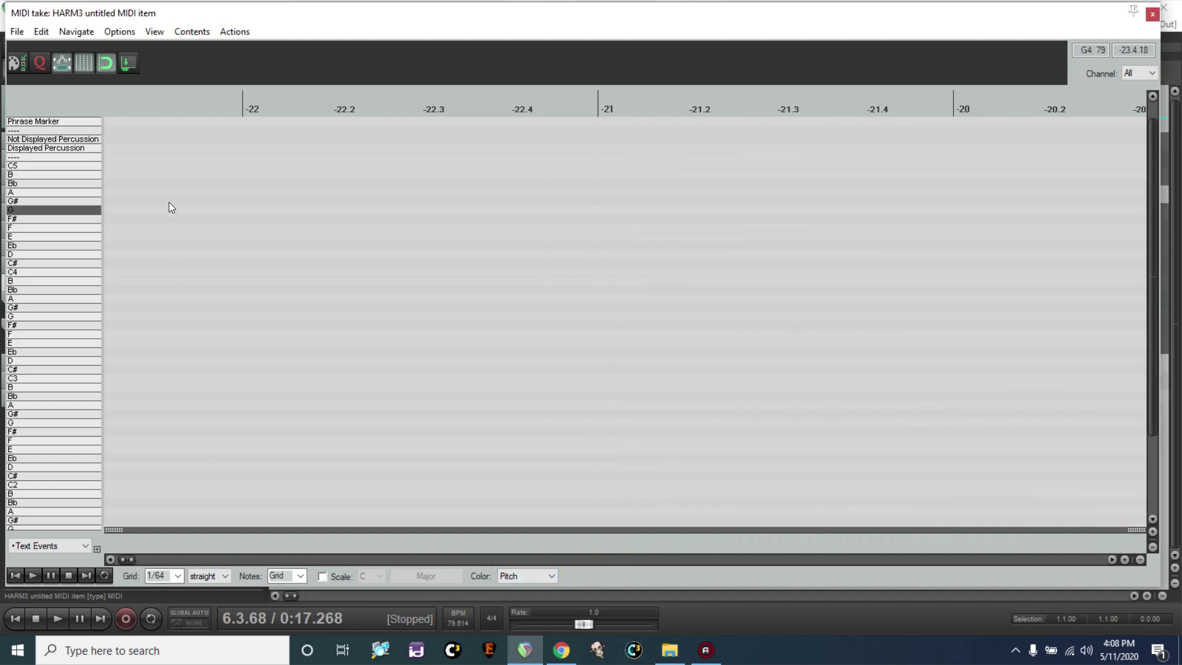
Step: Mute Vocal Stem Recording and unmute Vocal Stem and Pitch, then float the MIDI editor again
left_click(128, 62)
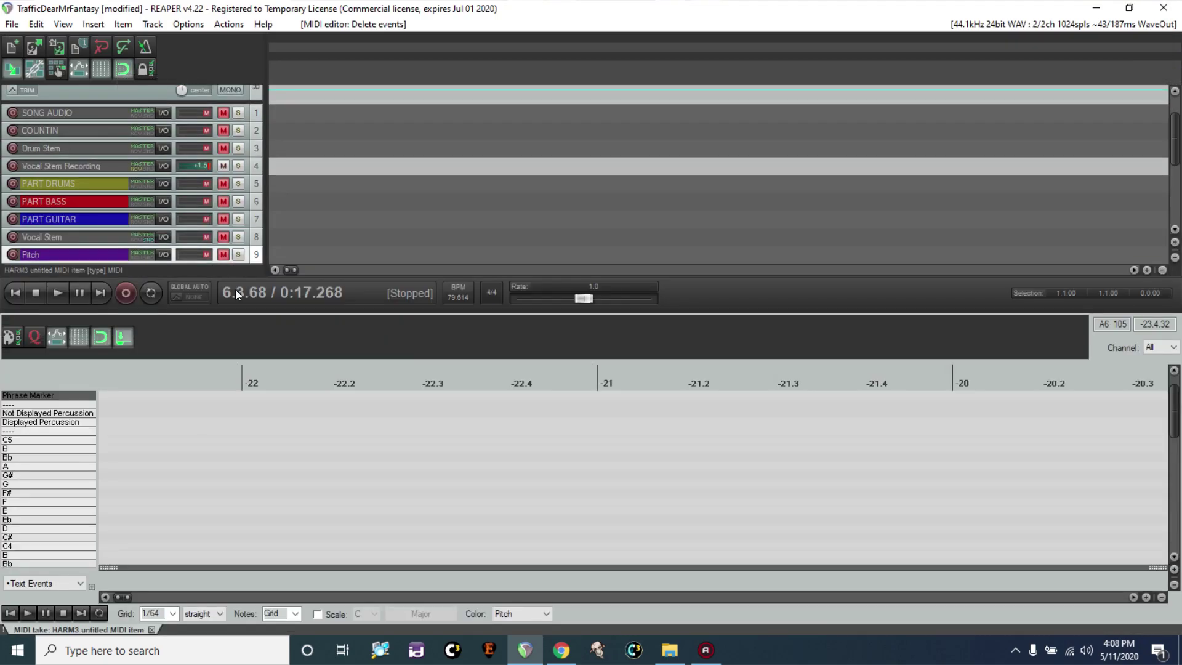
left_click(223, 166)
scroll(240, 206, "down", 3)
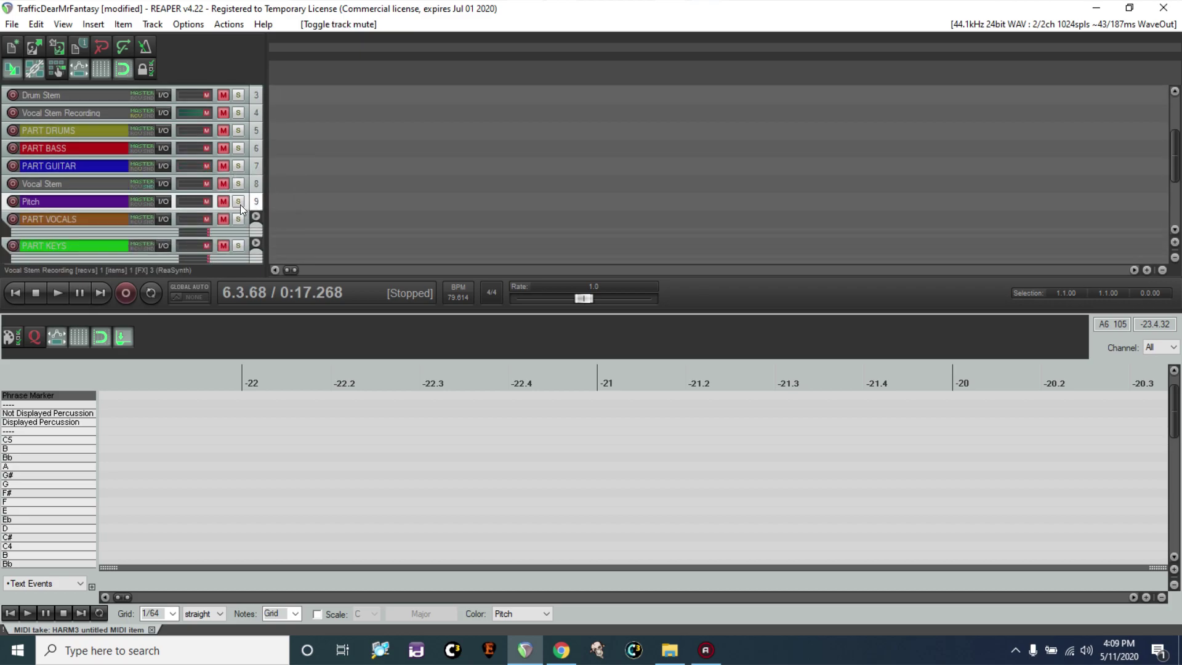
left_click(225, 183)
left_click(225, 202)
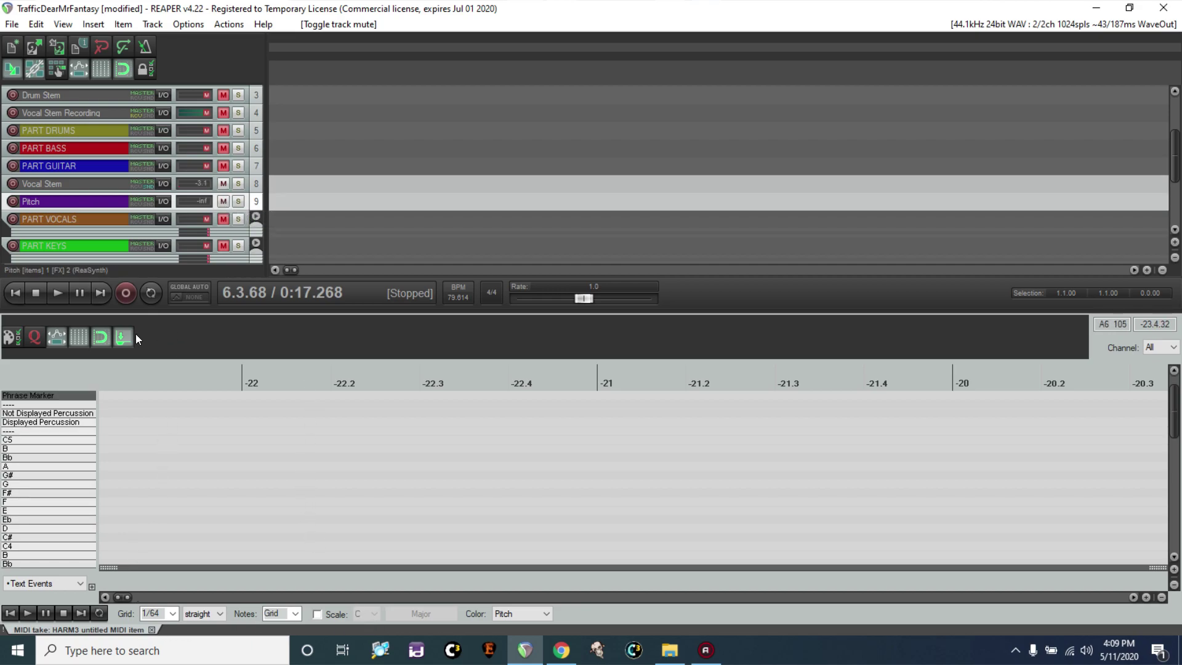
key("ctrl+alt+d")
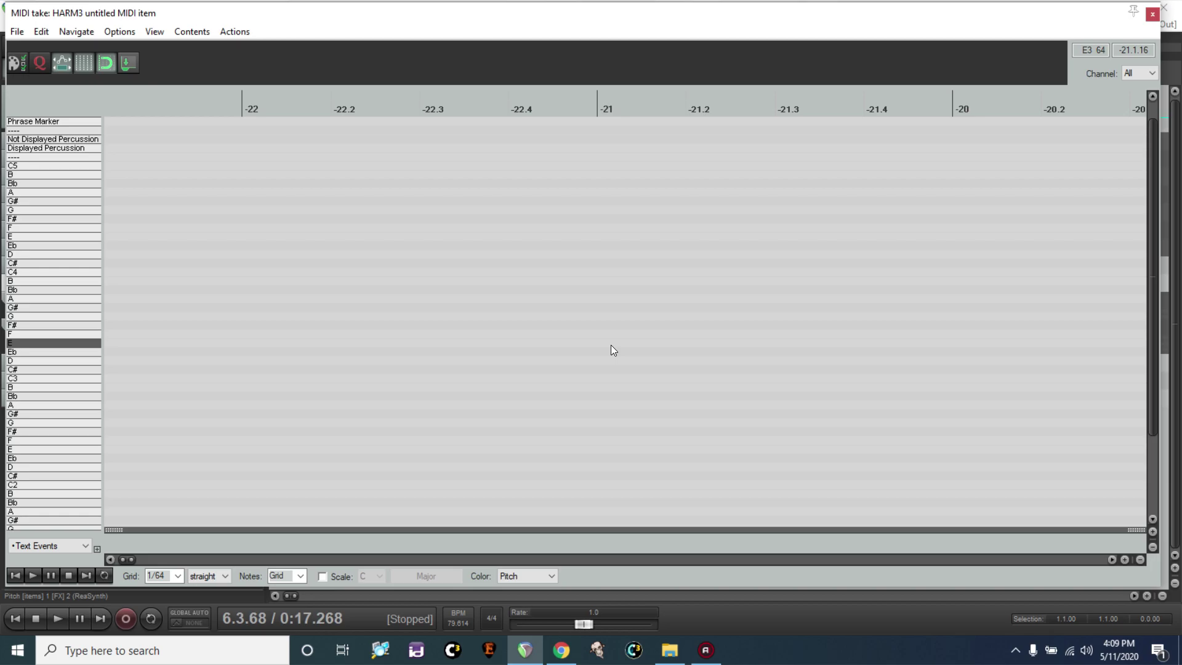
Step: Play the notes, then select and delete the upper notes around bar 7
key("space")
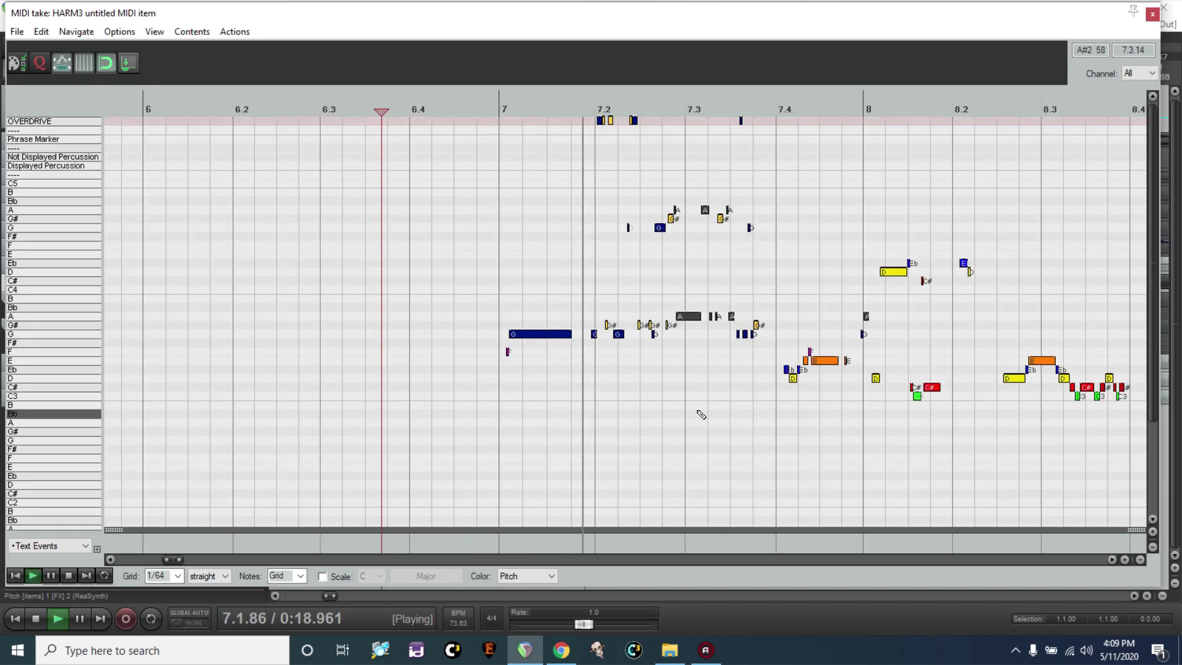
key("ctrl+space")
scroll(719, 335, "down", 1)
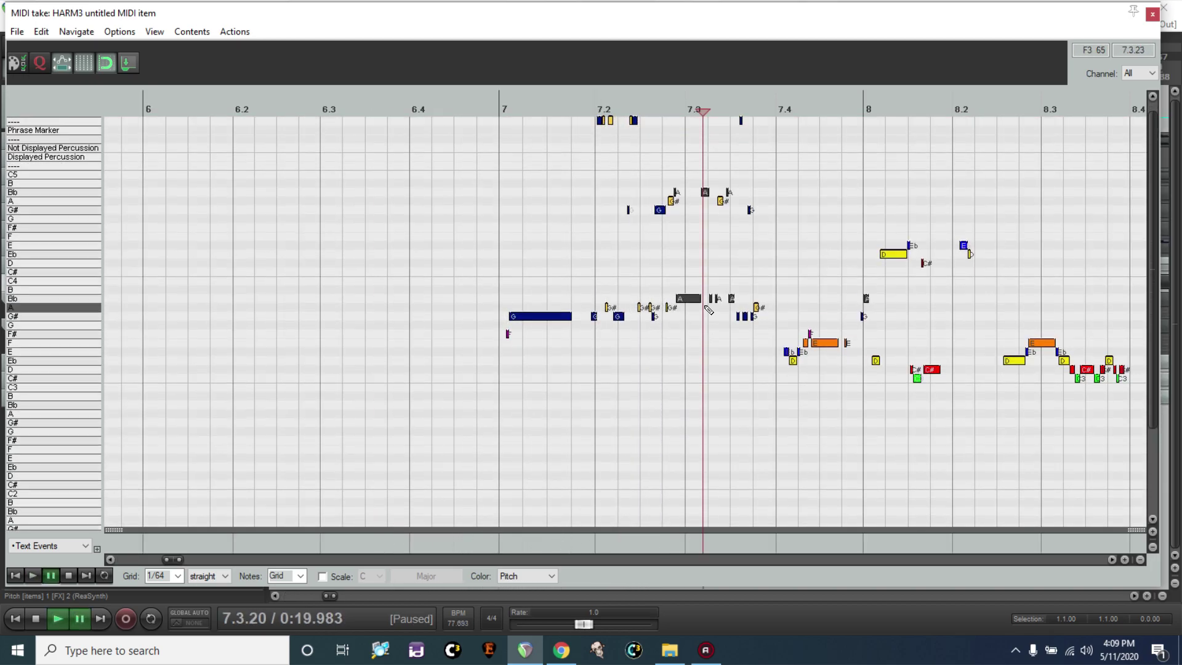
left_click_drag(581, 165, 827, 258)
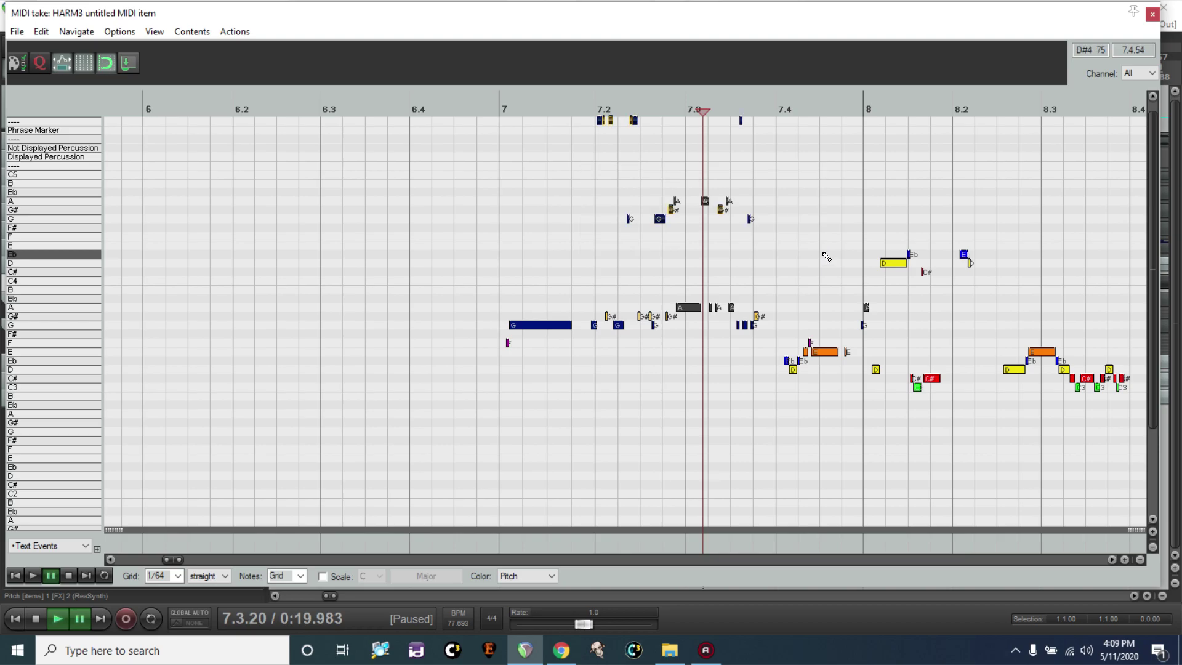
key("Delete")
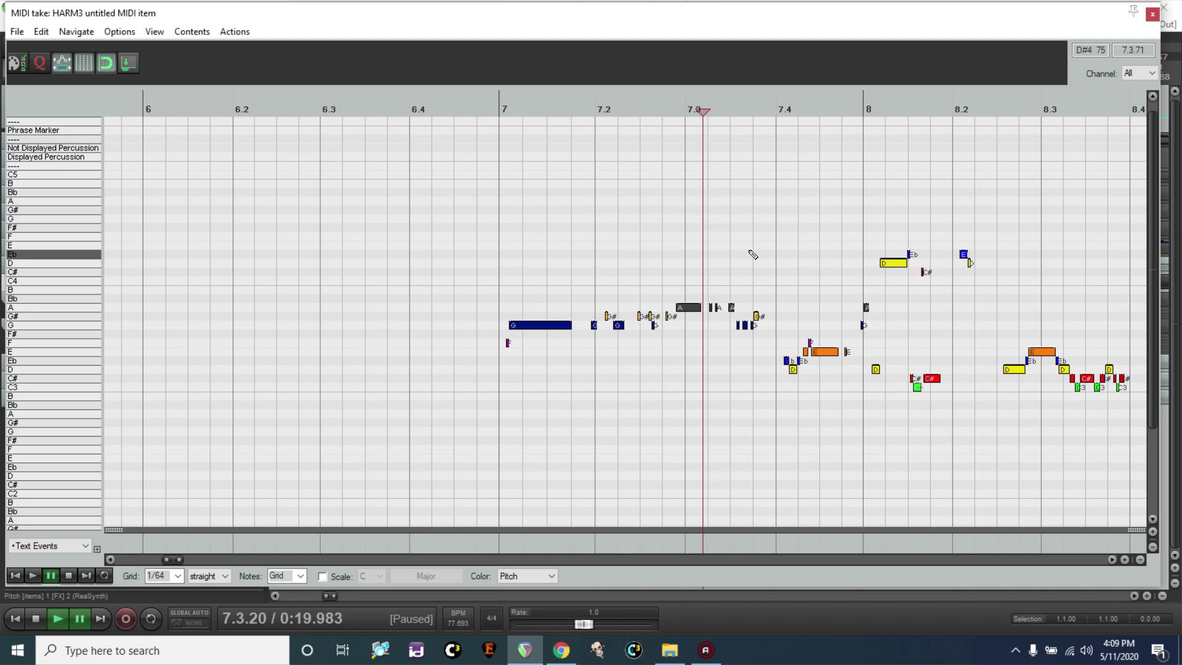
Step: Replay from just before bar 7 and delete the D and E notes around bar 8
left_click(509, 342)
key("space")
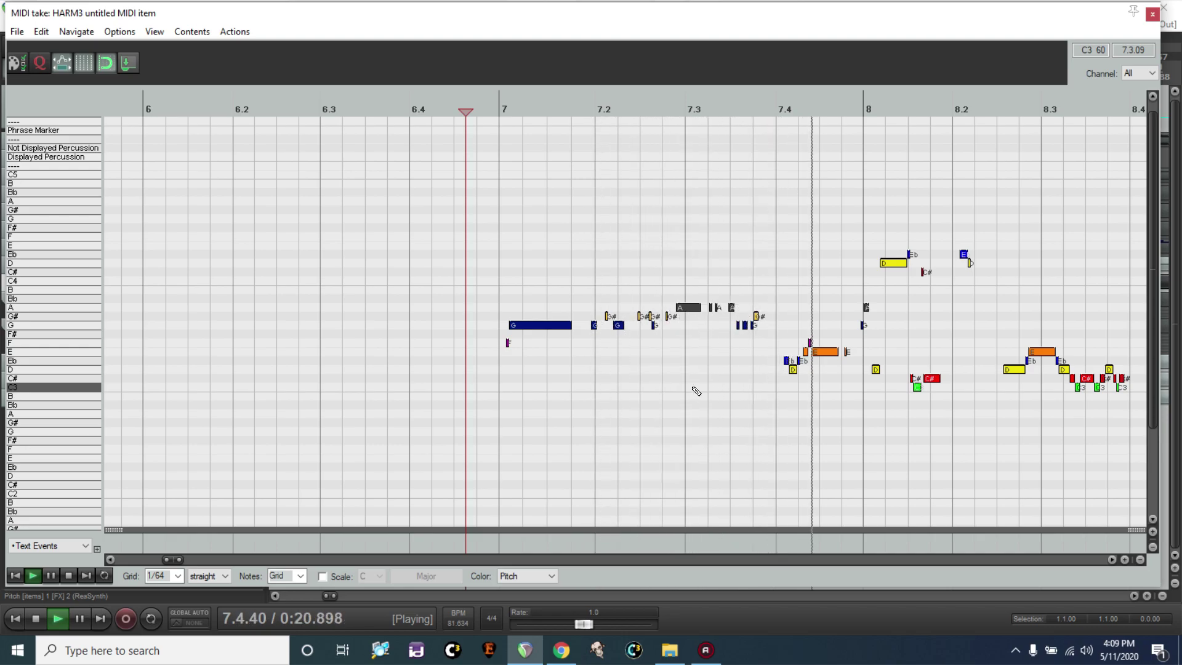
key("ctrl+space")
left_click_drag(834, 227, 1005, 288)
key("Delete")
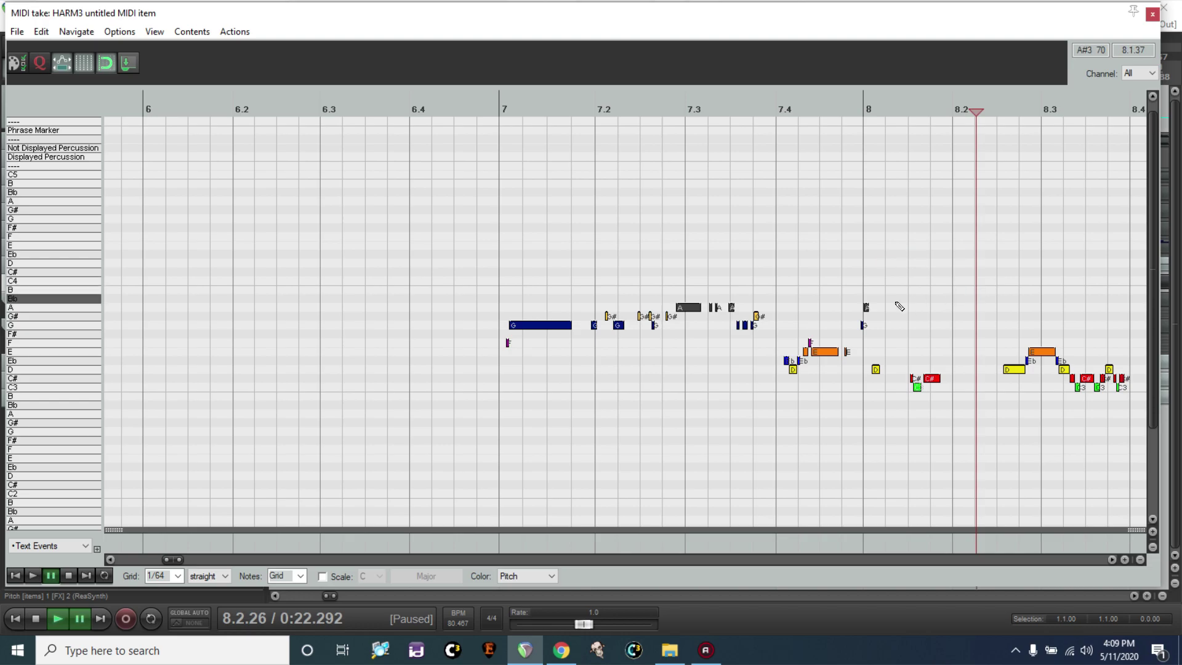
Step: Replay from about bar 7.4 to check the remaining lower pitch line
left_click(820, 311)
key("space")
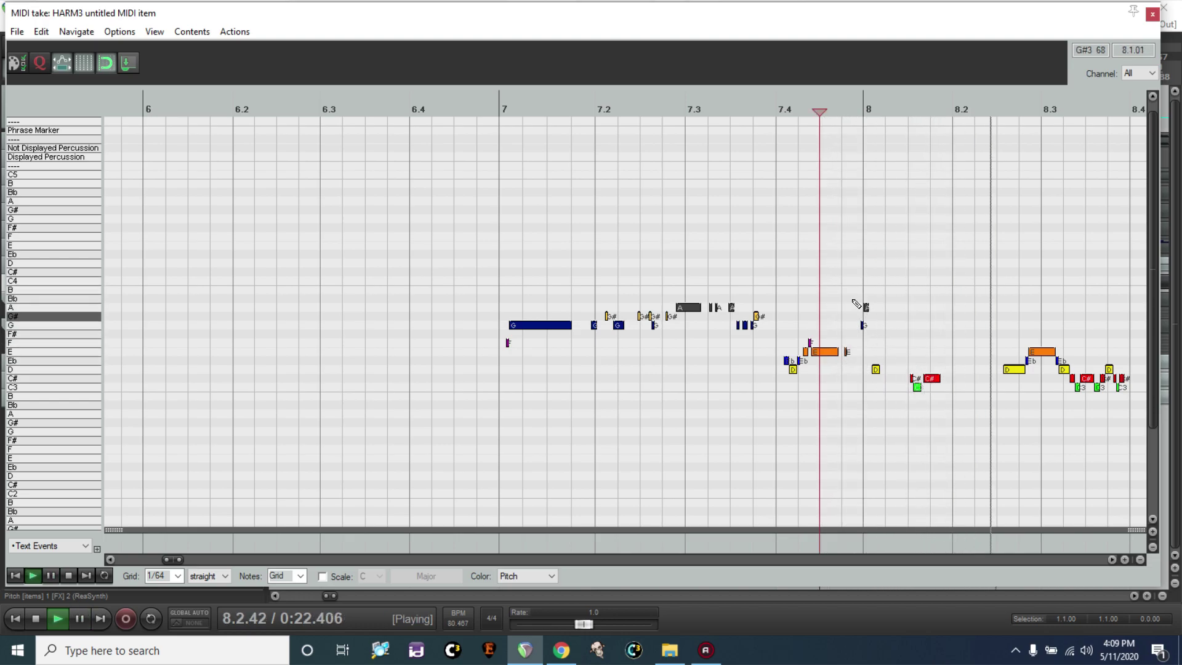
key("ctrl+space")
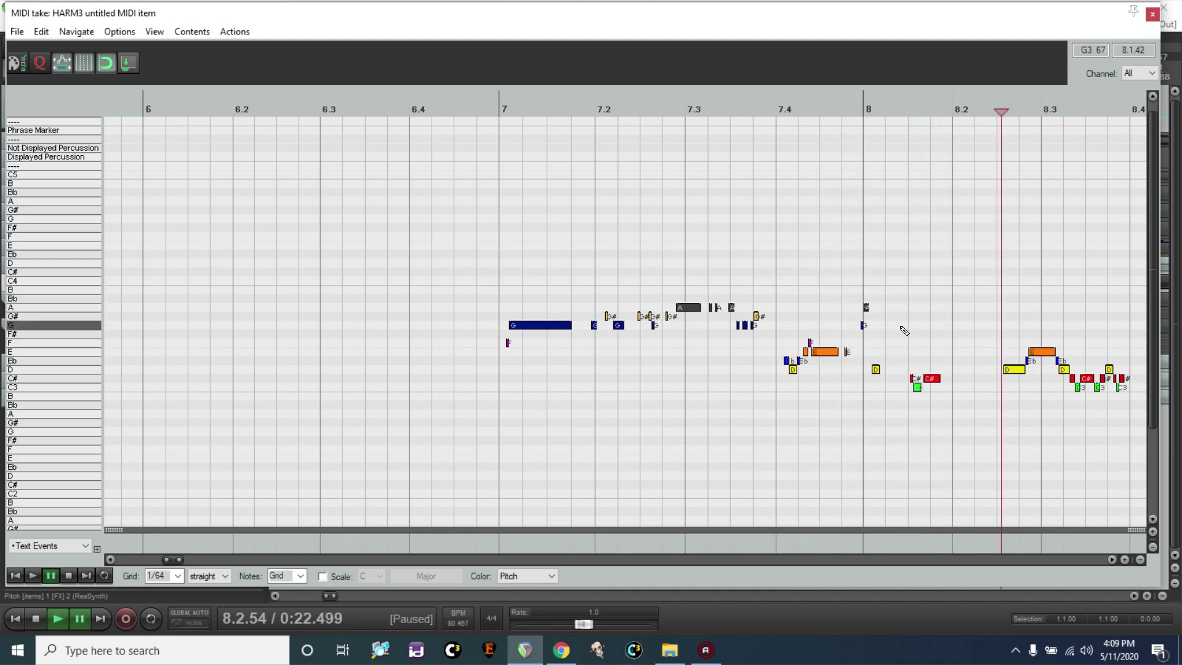
key("ctrl+space")
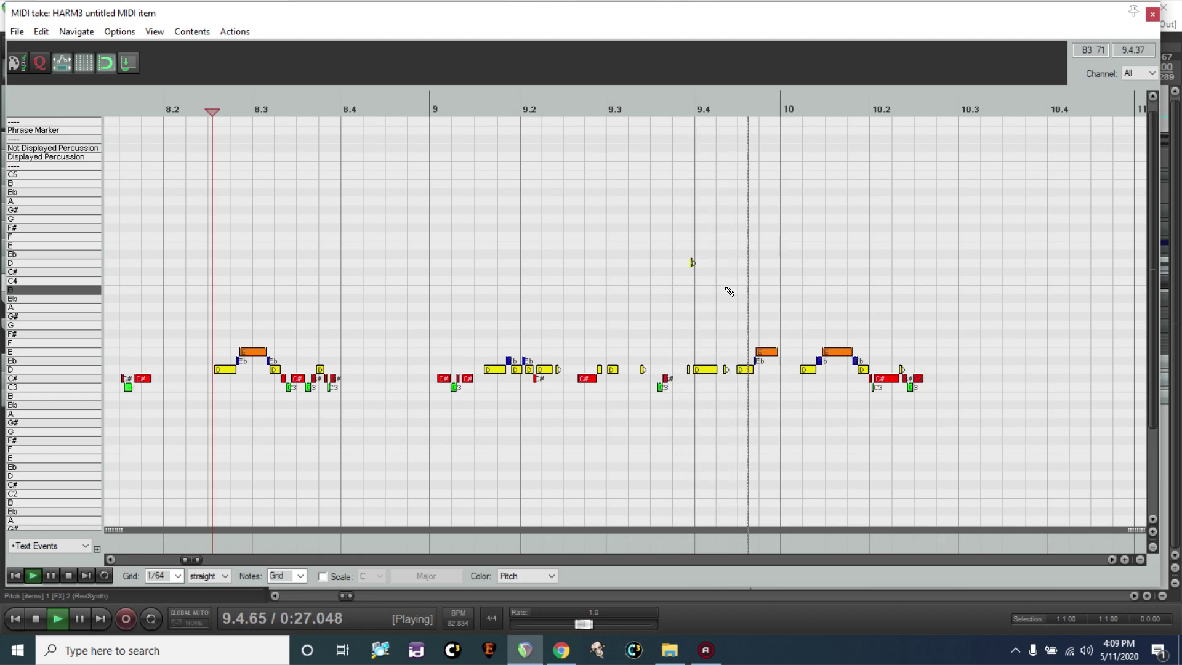
key("ctrl+space")
scroll(733, 375, "down", 2)
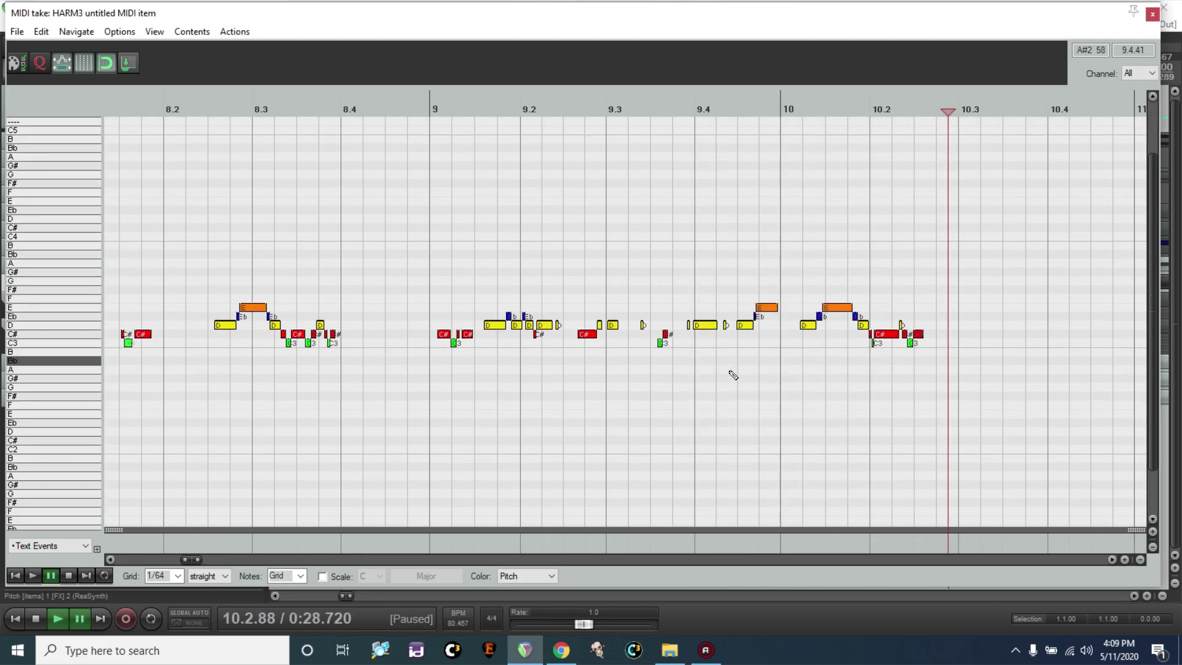
scroll(733, 375, "down", 3)
scroll(723, 383, "up", 5)
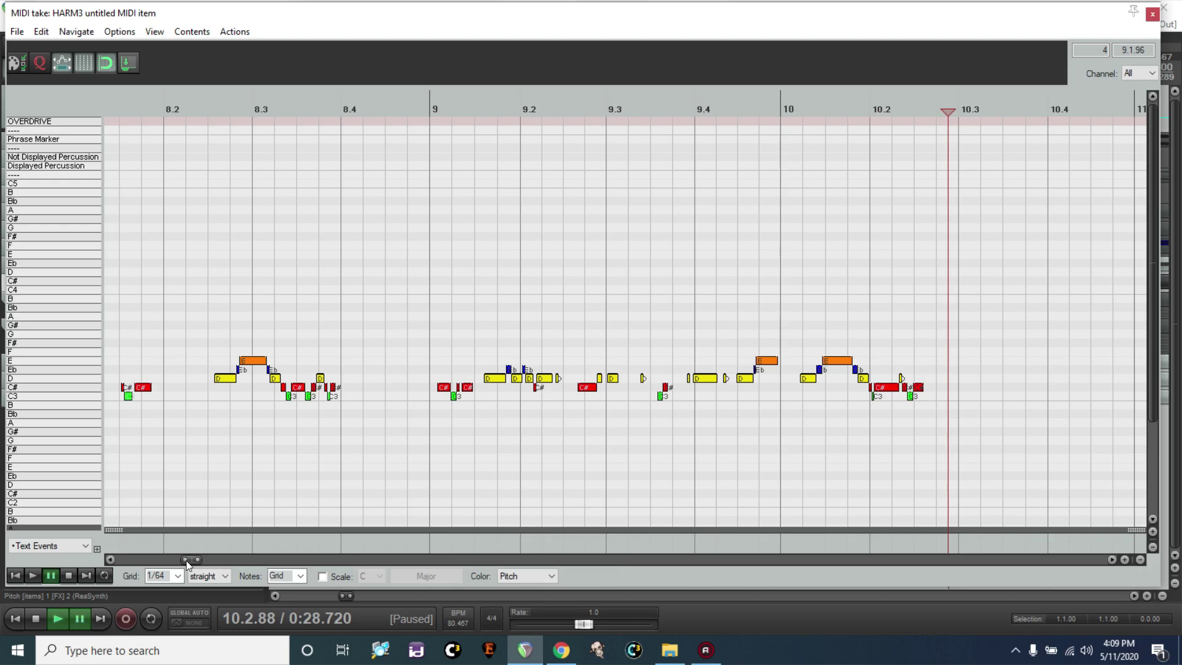
left_click_drag(186, 560, 177, 566)
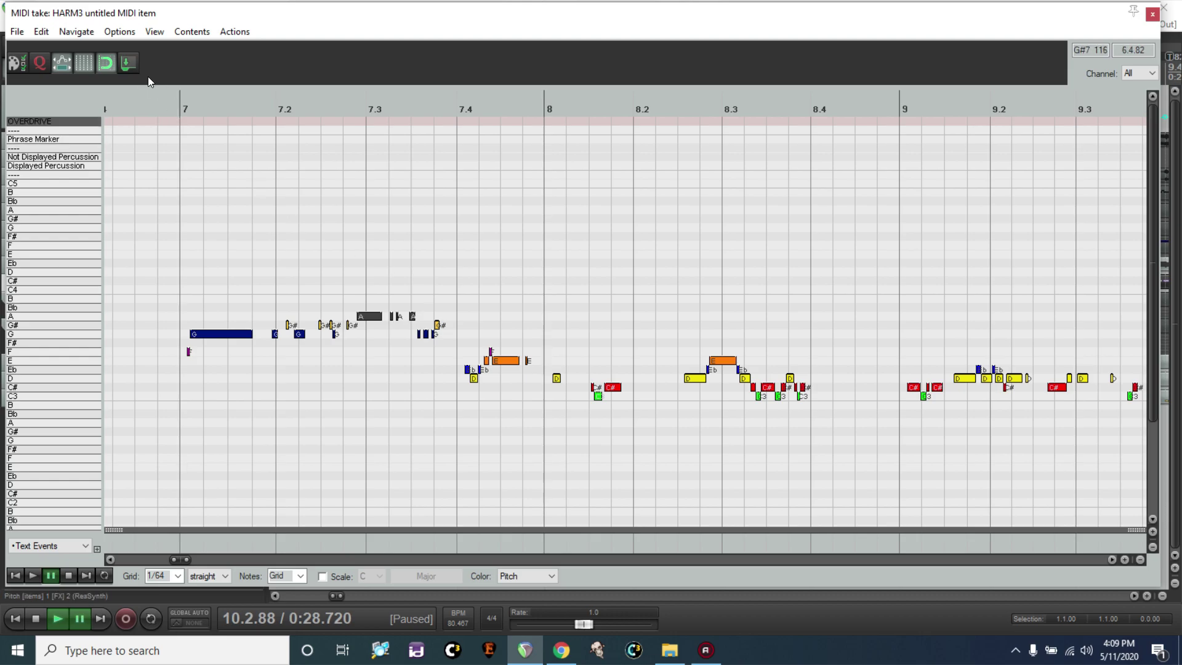
Step: Dock and close the MIDI editor and return to the project start
key("ctrl+alt+d")
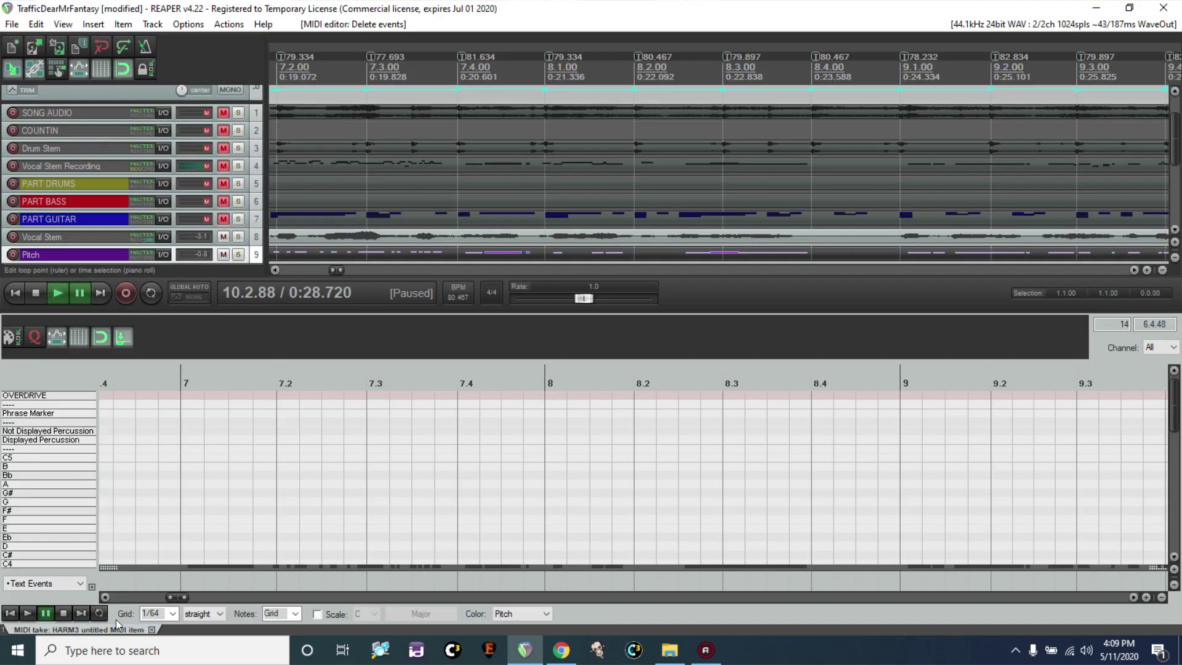
left_click(150, 629)
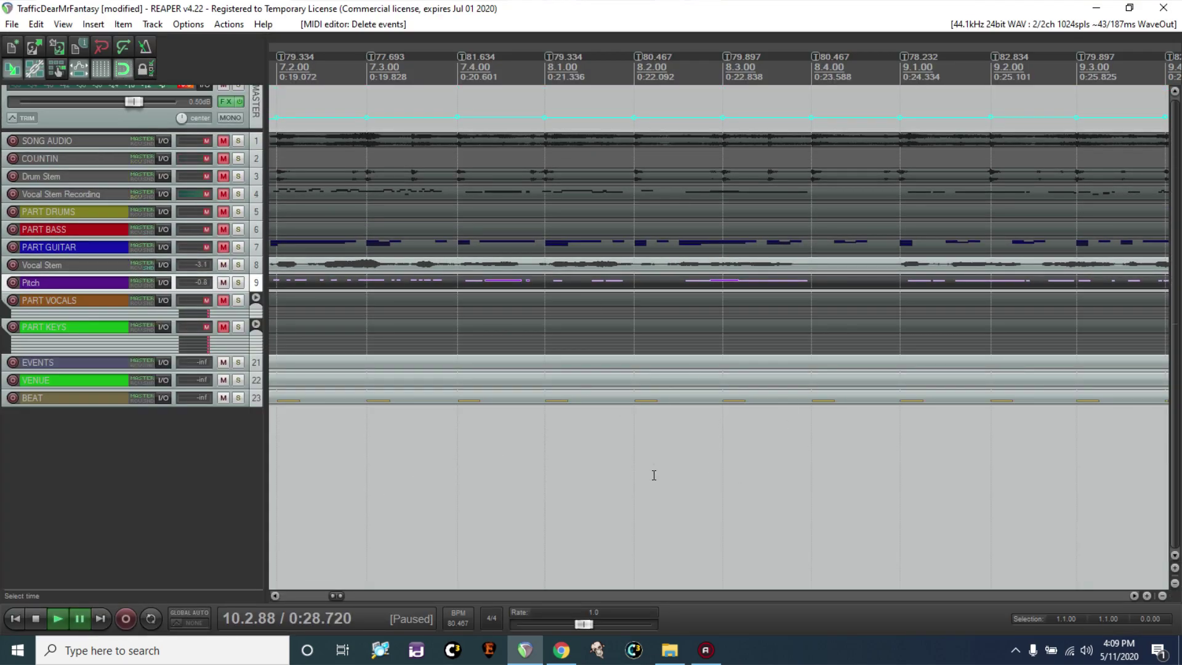
key("Home")
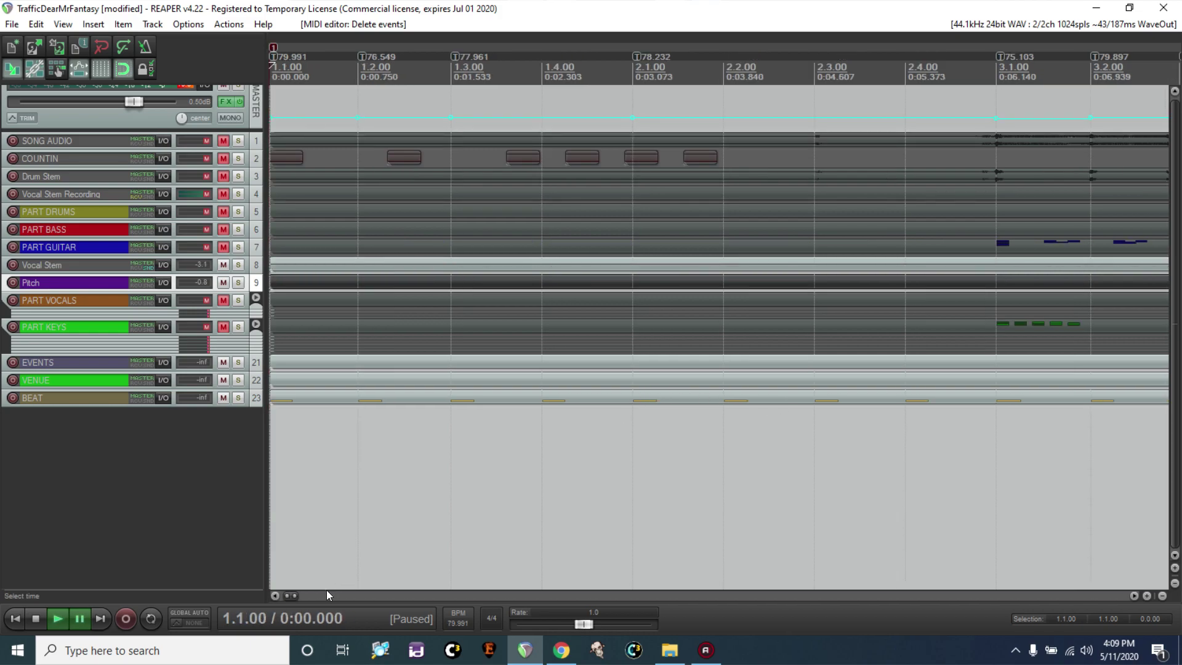
left_click_drag(292, 594, 325, 599)
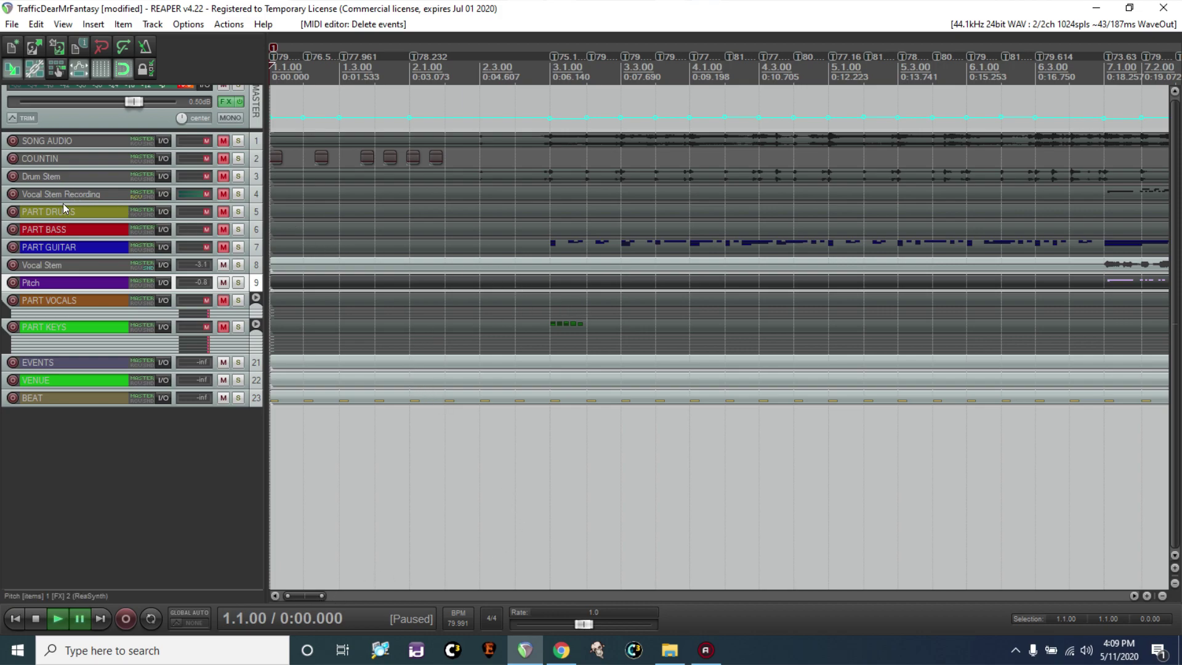
Step: Make the Vocal Stem track taller and scroll right to reveal the dryvox.mp3 waveform
left_click(59, 270)
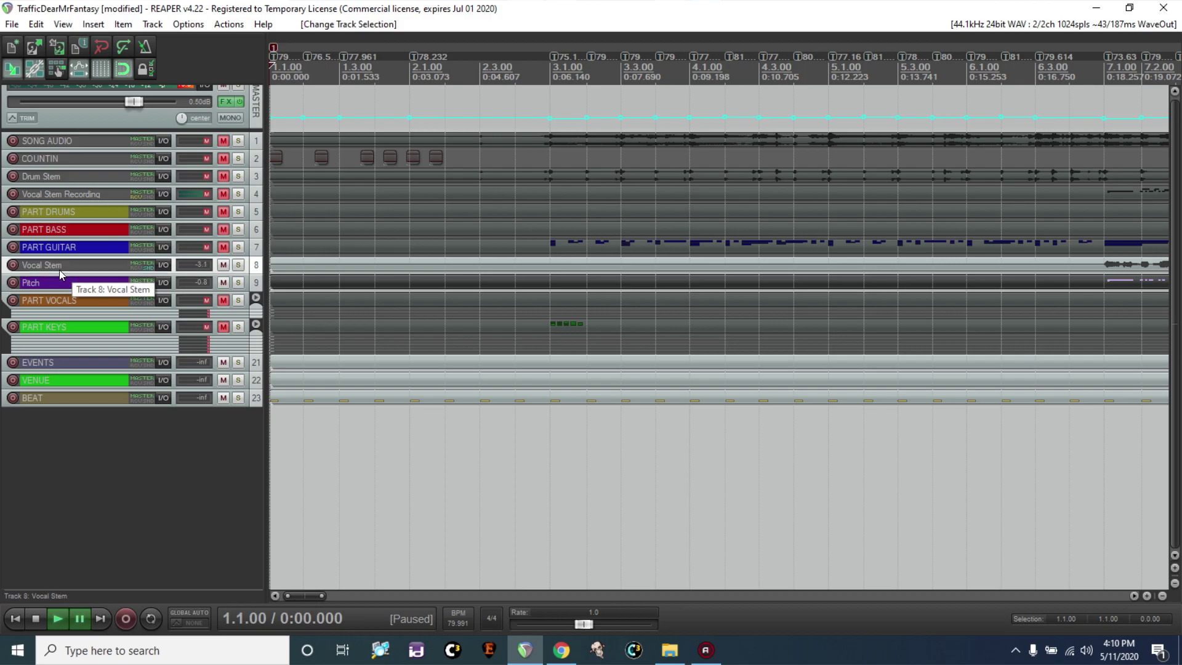
left_click_drag(60, 273, 59, 432)
left_click(1133, 596)
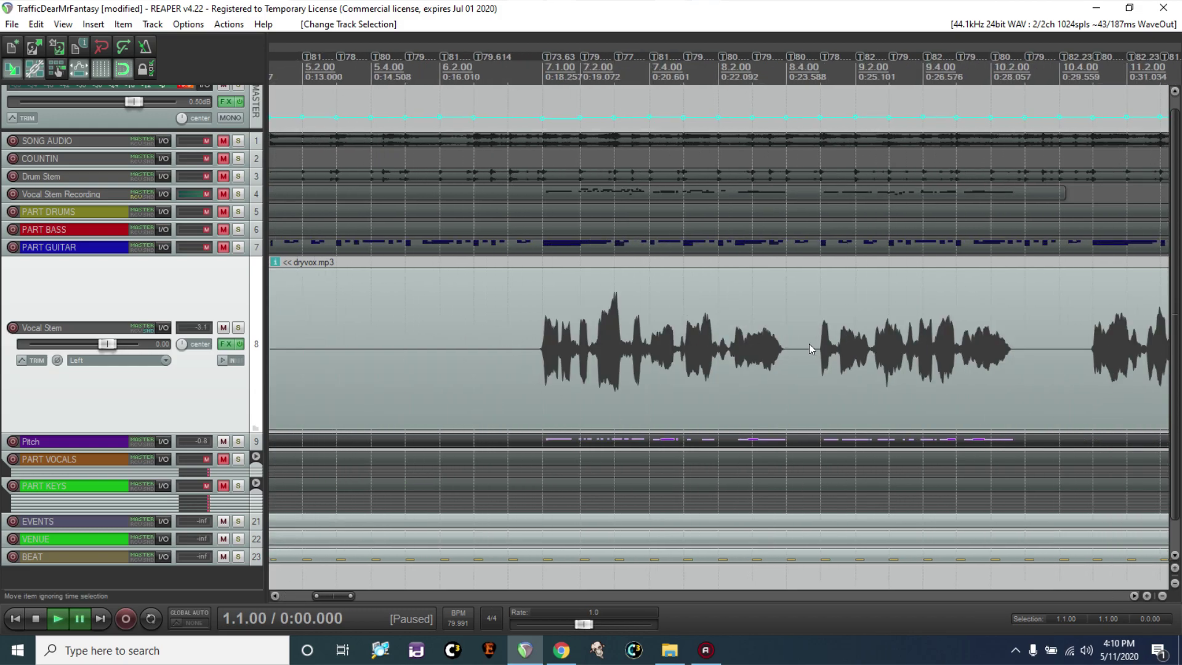
Step: Open the Pitch and PART VOCALS items in one editor, muting Pitch and unmuting PART VOCALS
double_click(545, 442)
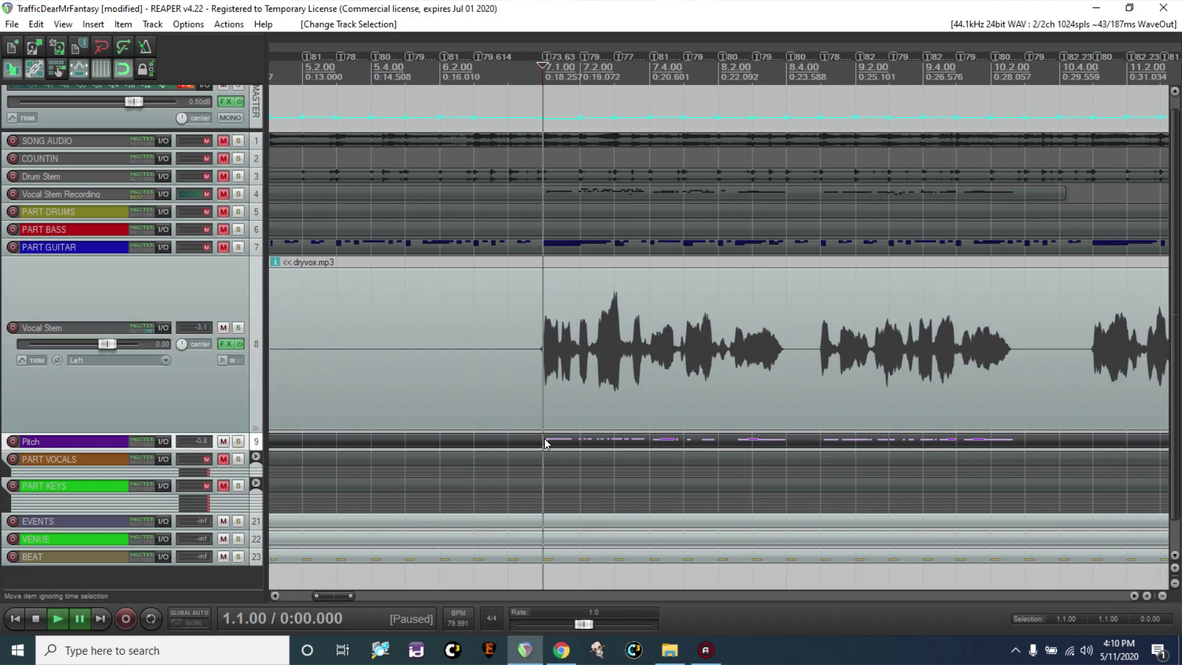
scroll(542, 227, "down", 1)
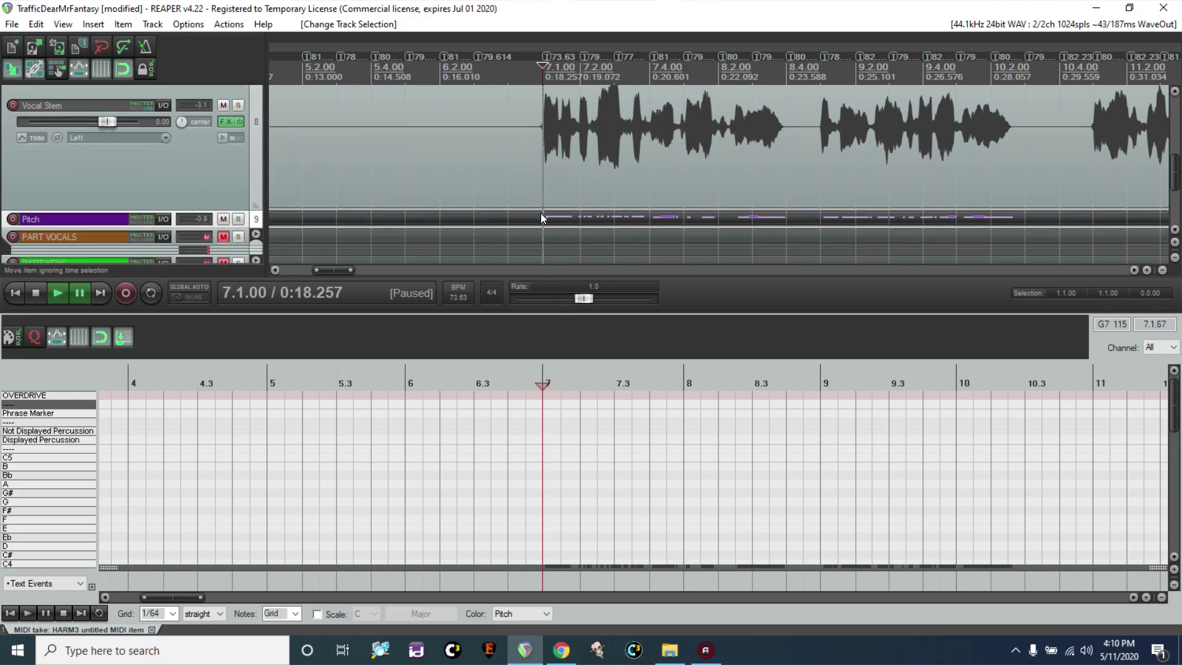
double_click(544, 234)
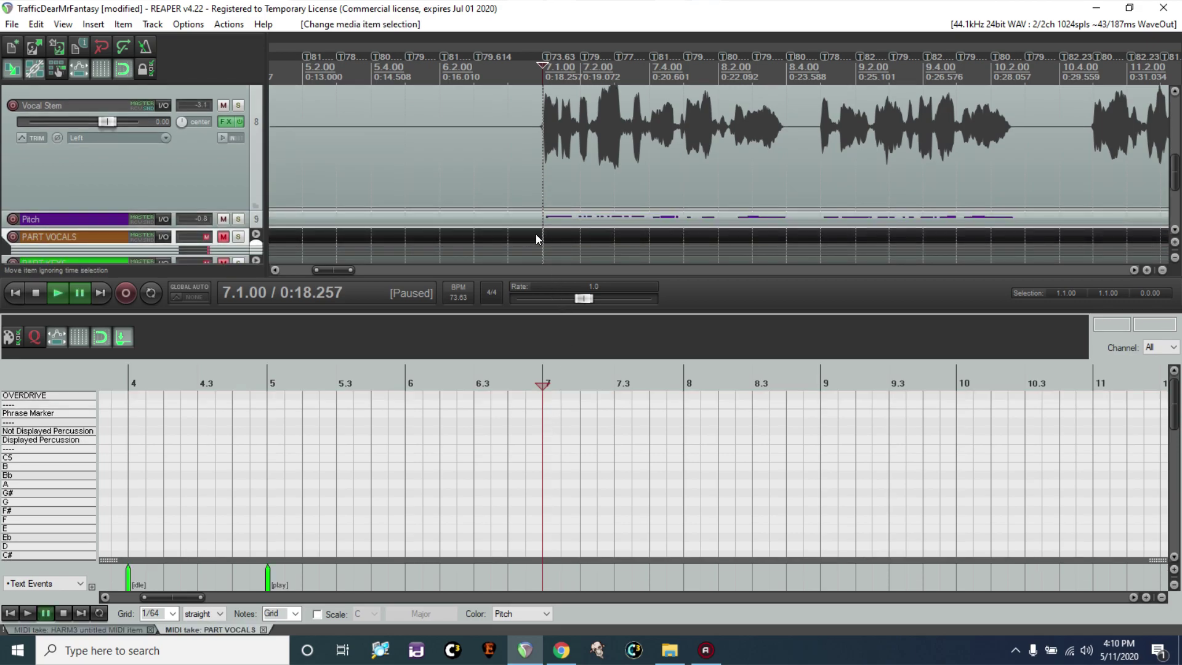
left_click(223, 219)
left_click(223, 236)
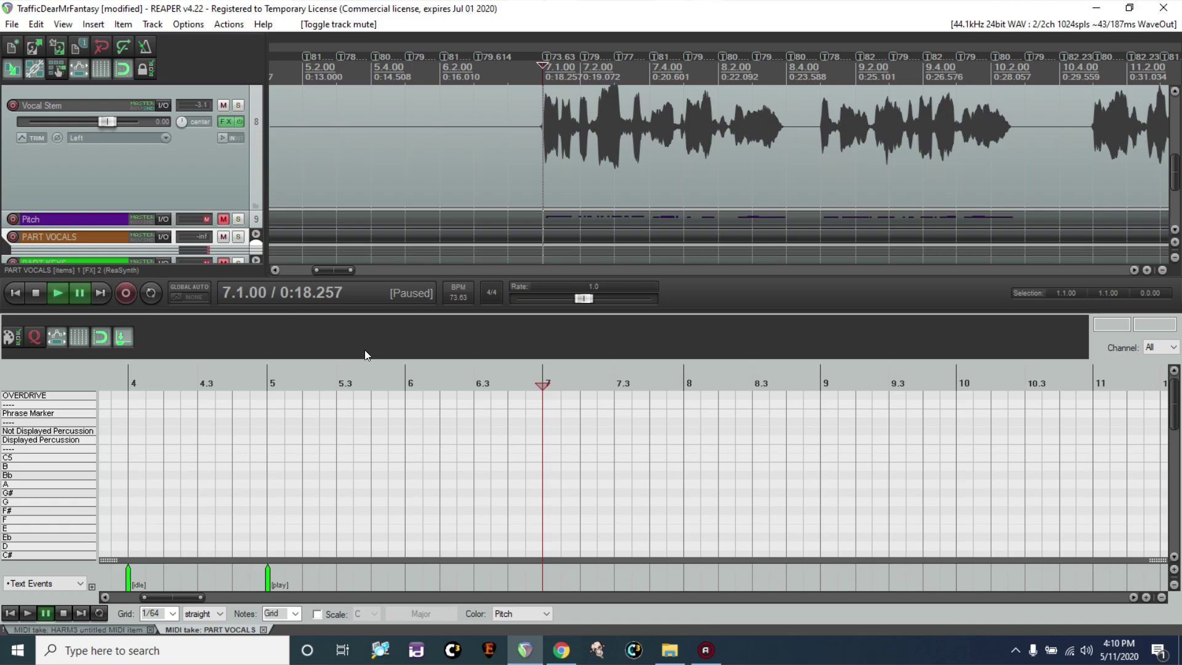
left_click(545, 142)
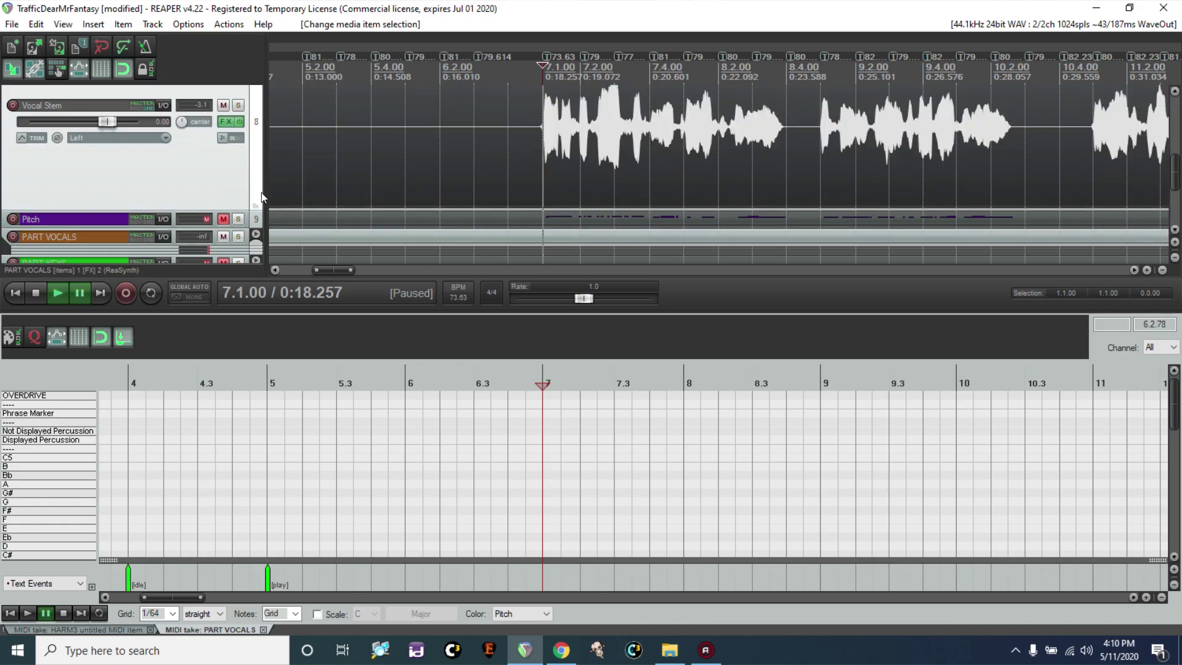
scroll(381, 165, "up", 2)
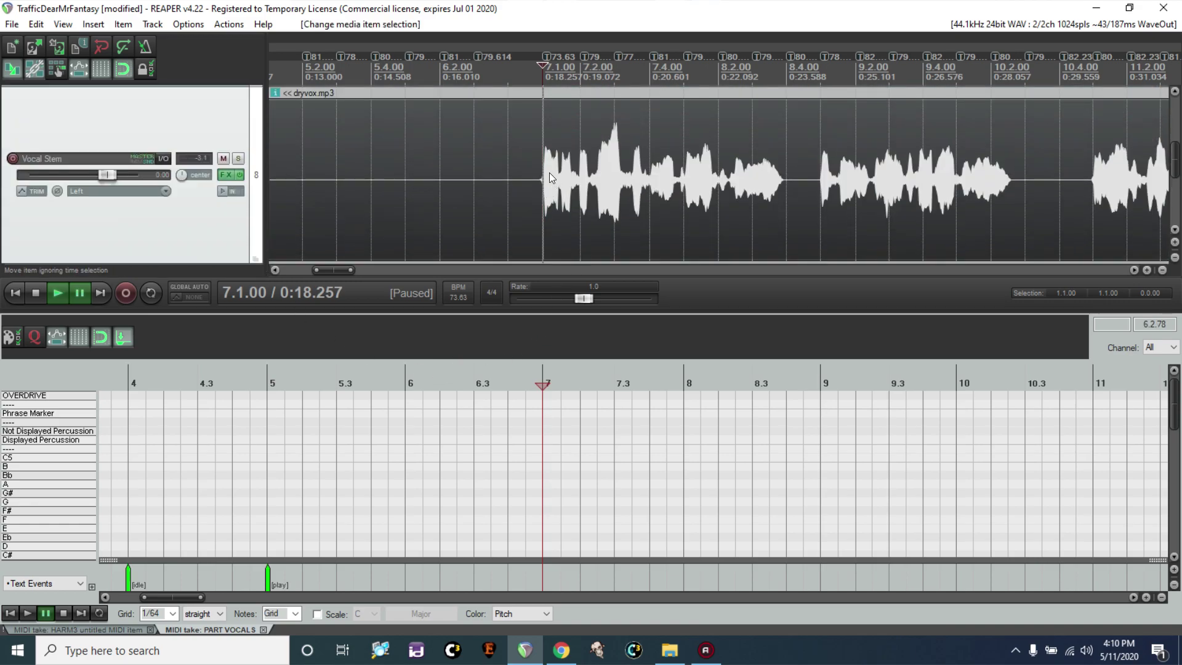
Step: Zoom in around bar 7 and set the note grid to 1/128
left_click(1146, 270)
left_click(1146, 269)
left_click(1146, 269)
left_click(1146, 270)
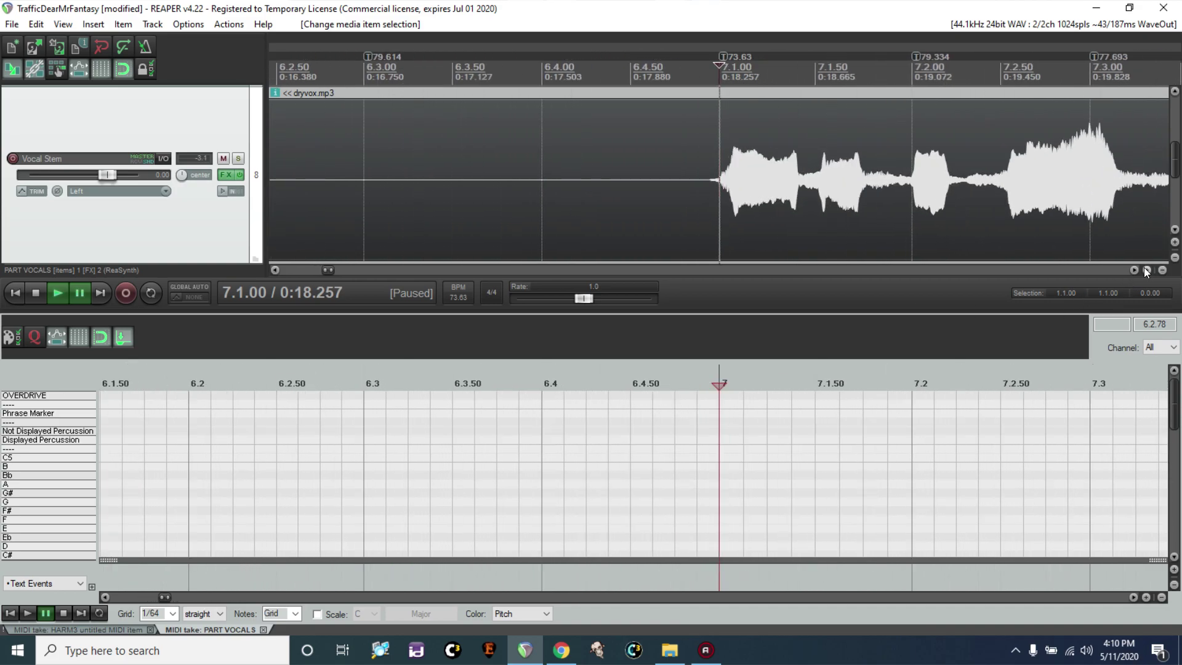
left_click(174, 614)
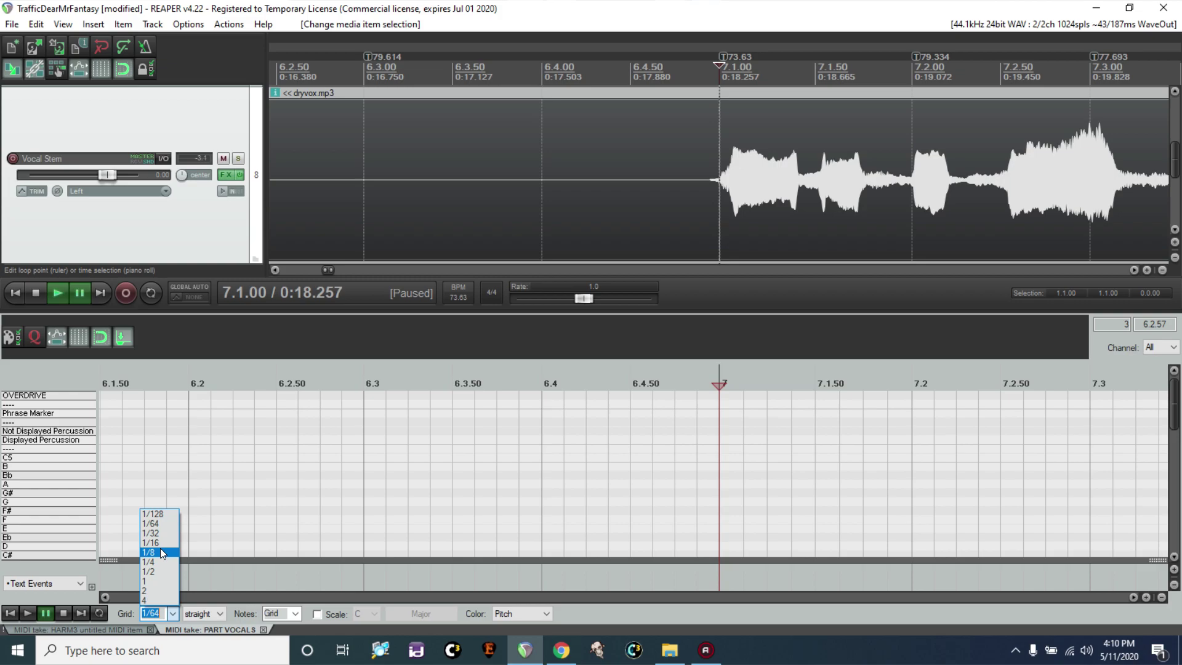
left_click(157, 515)
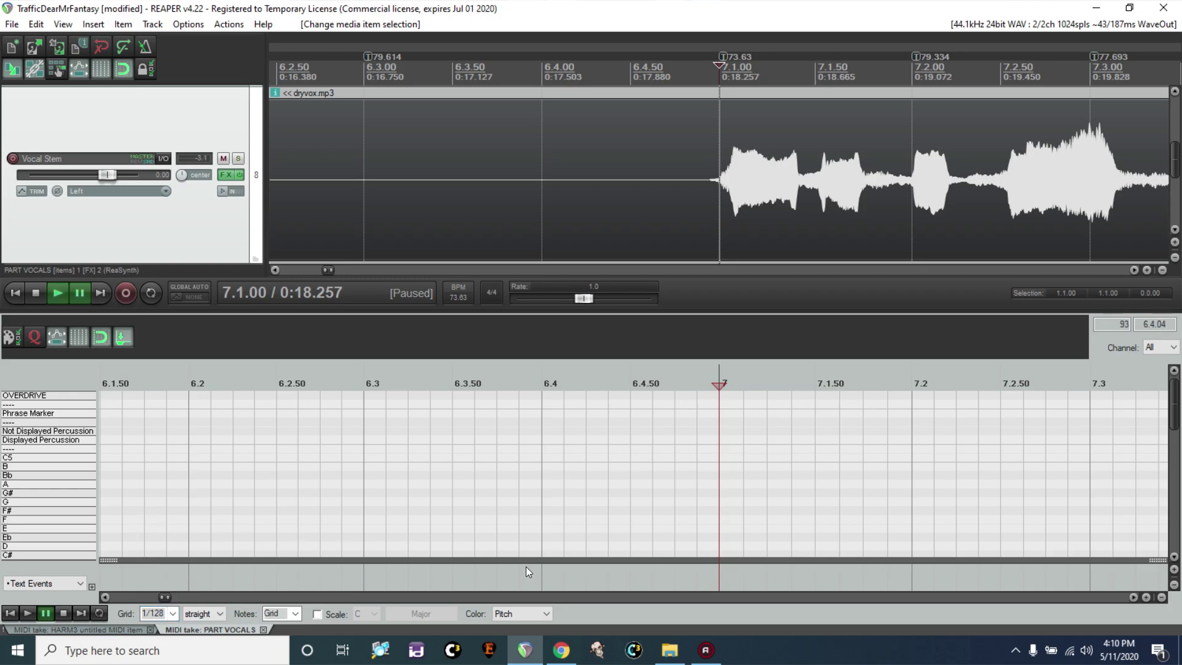
Step: Frame the vocal phrase and show the HARM3 pitch guide take
left_click(1134, 601)
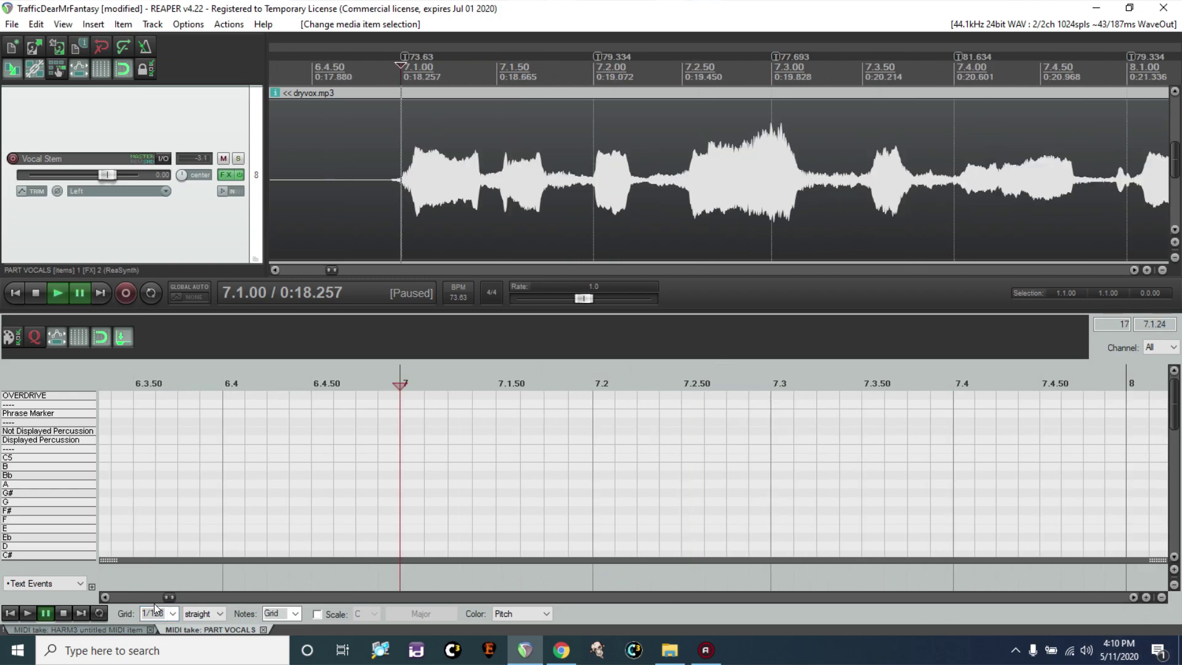
left_click(104, 597)
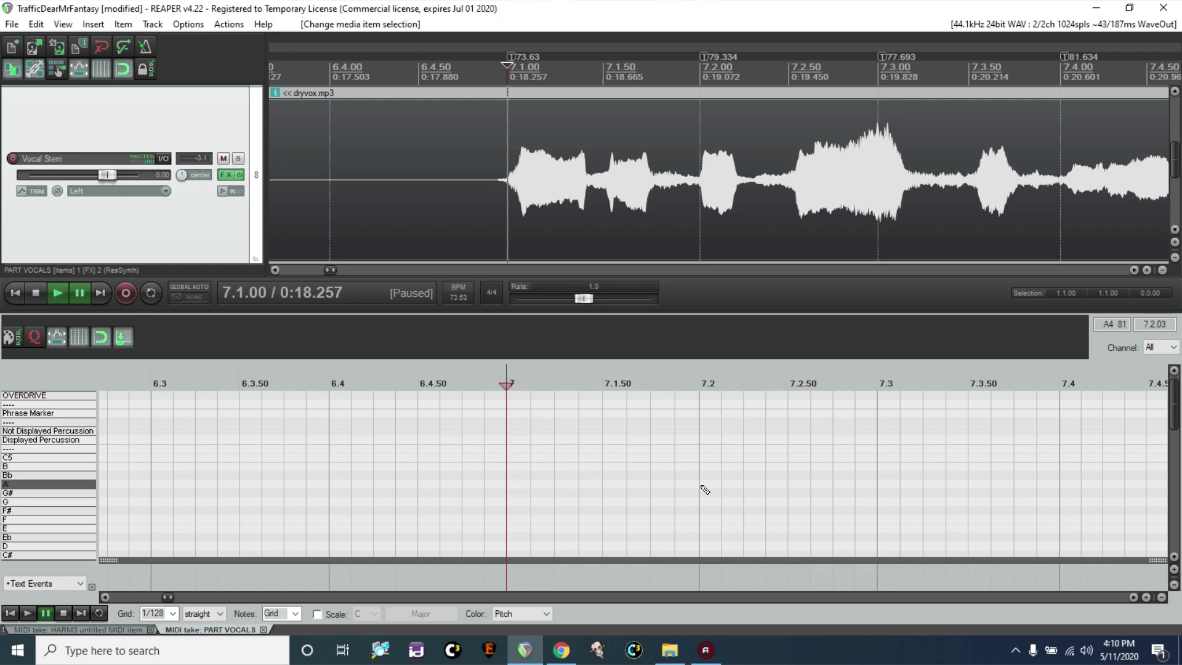
scroll(386, 210, "down", 2)
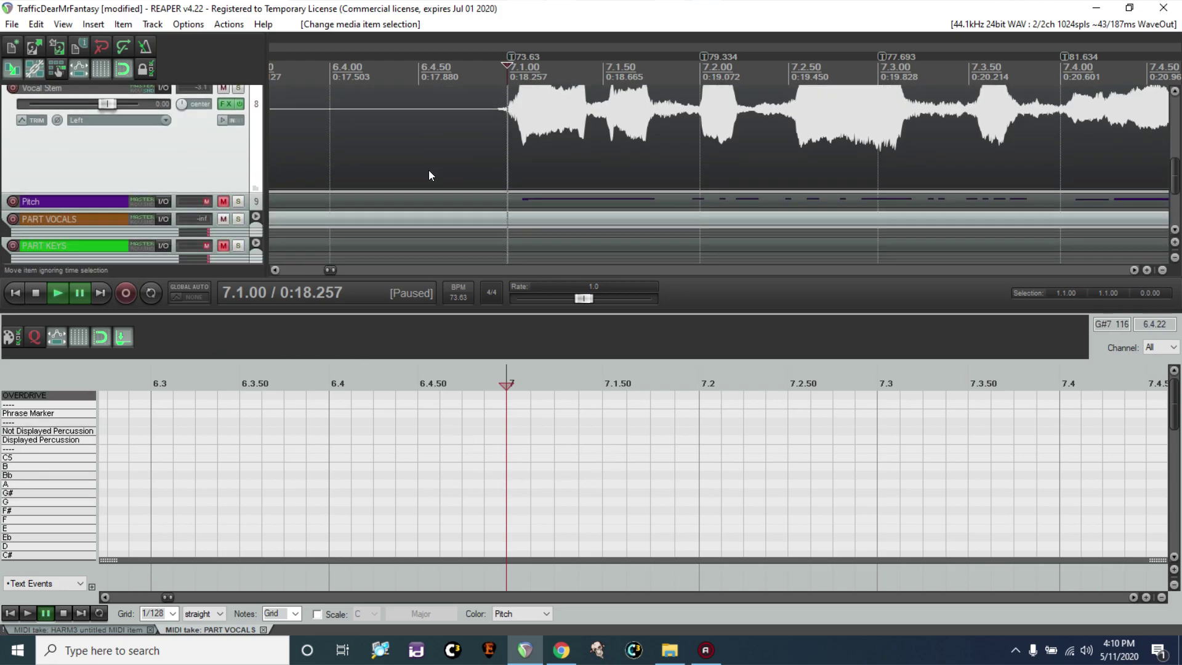
scroll(690, 196, "up", 2)
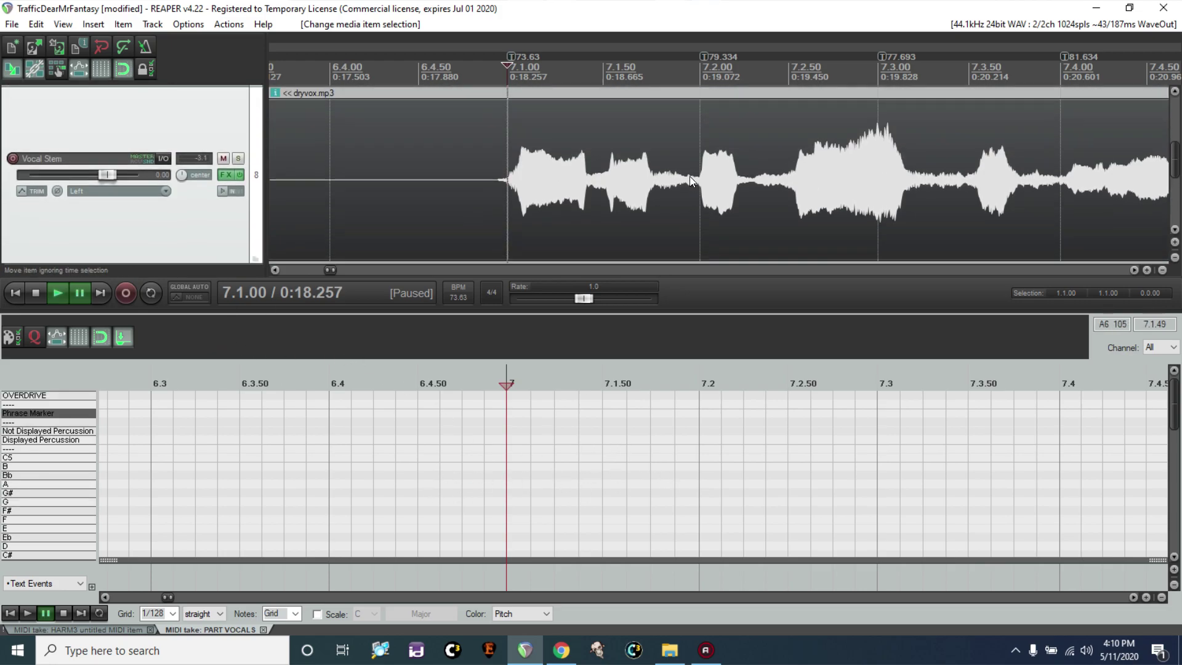
left_click(116, 628)
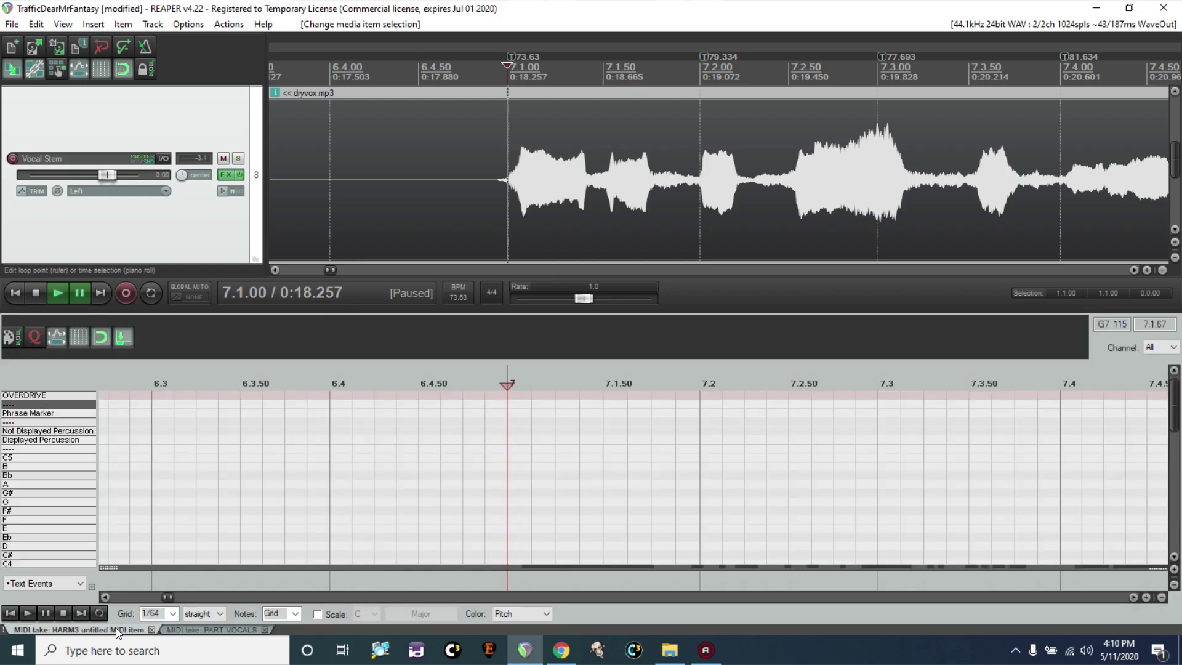
scroll(556, 472, "down", 3)
Step: In the PART VOCALS take, draw the first two G notes on the opening syllables of bar 7
scroll(556, 472, "down", 2)
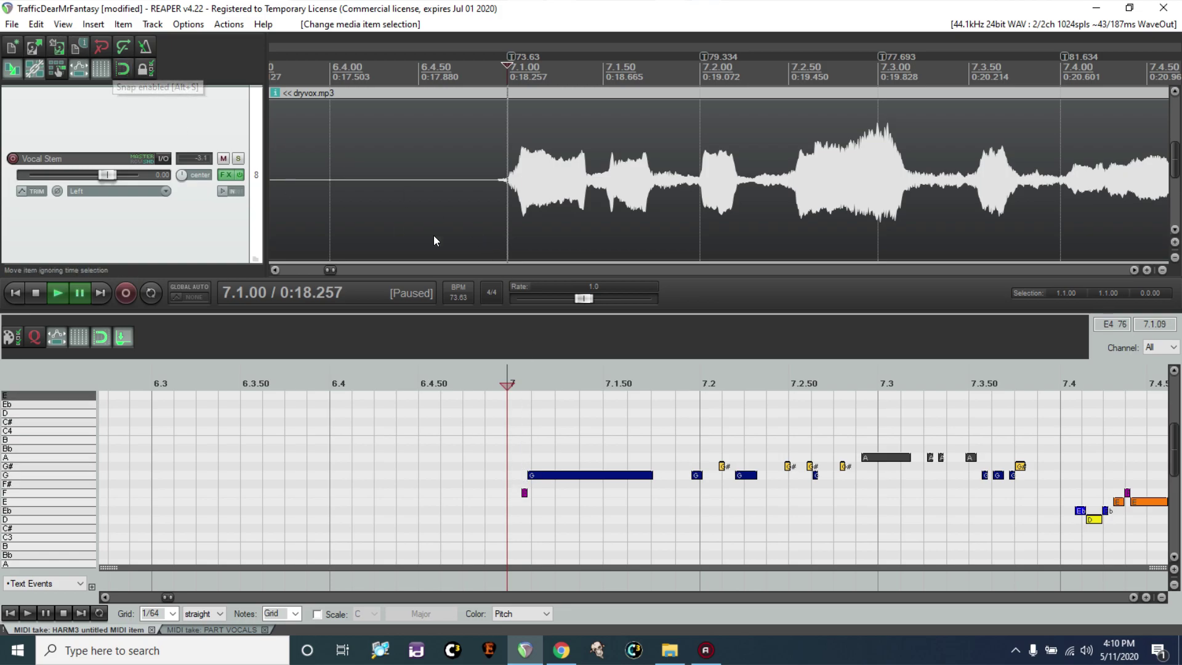
left_click(520, 160)
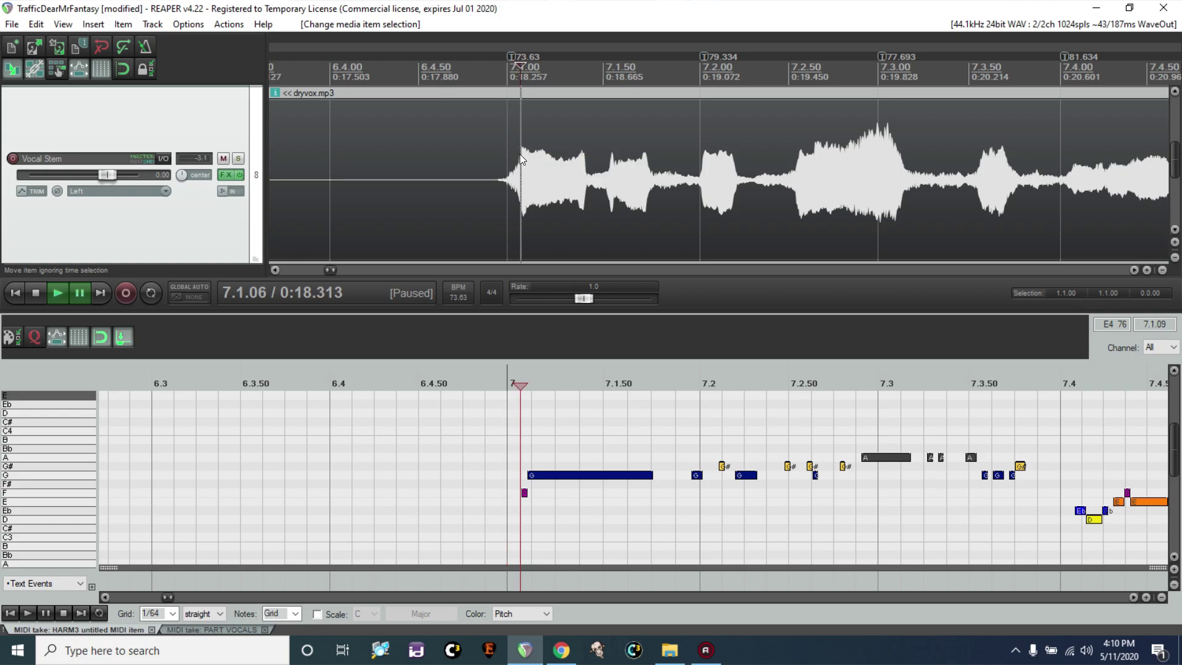
left_click(237, 630)
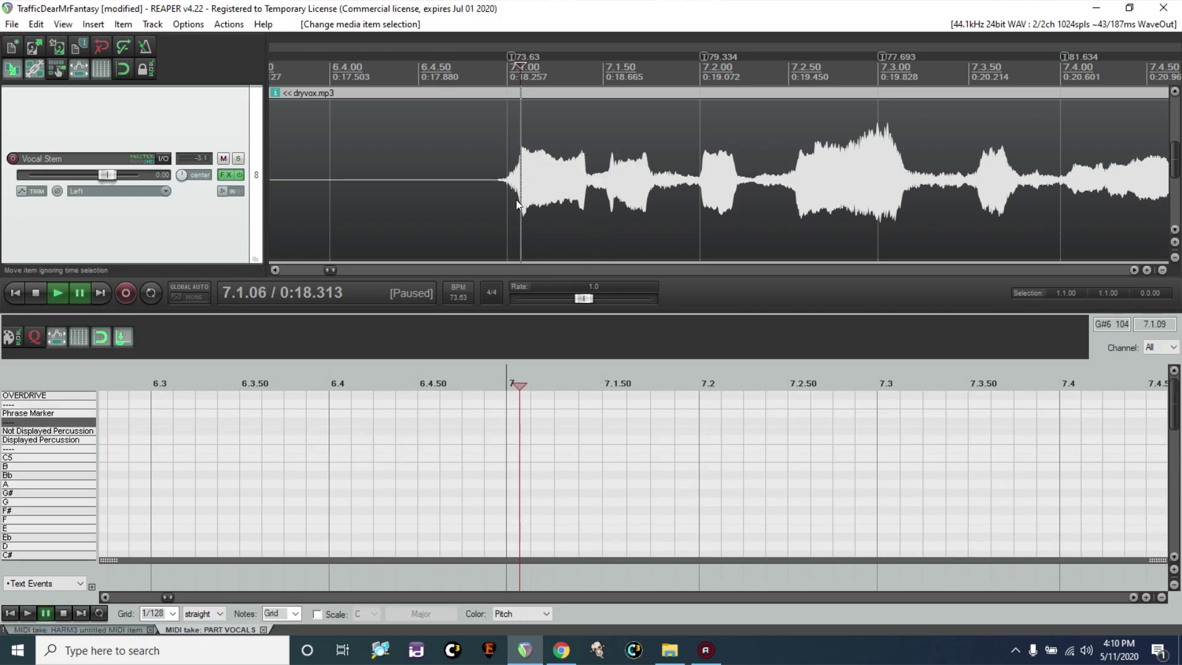
scroll(529, 474, "down", 5)
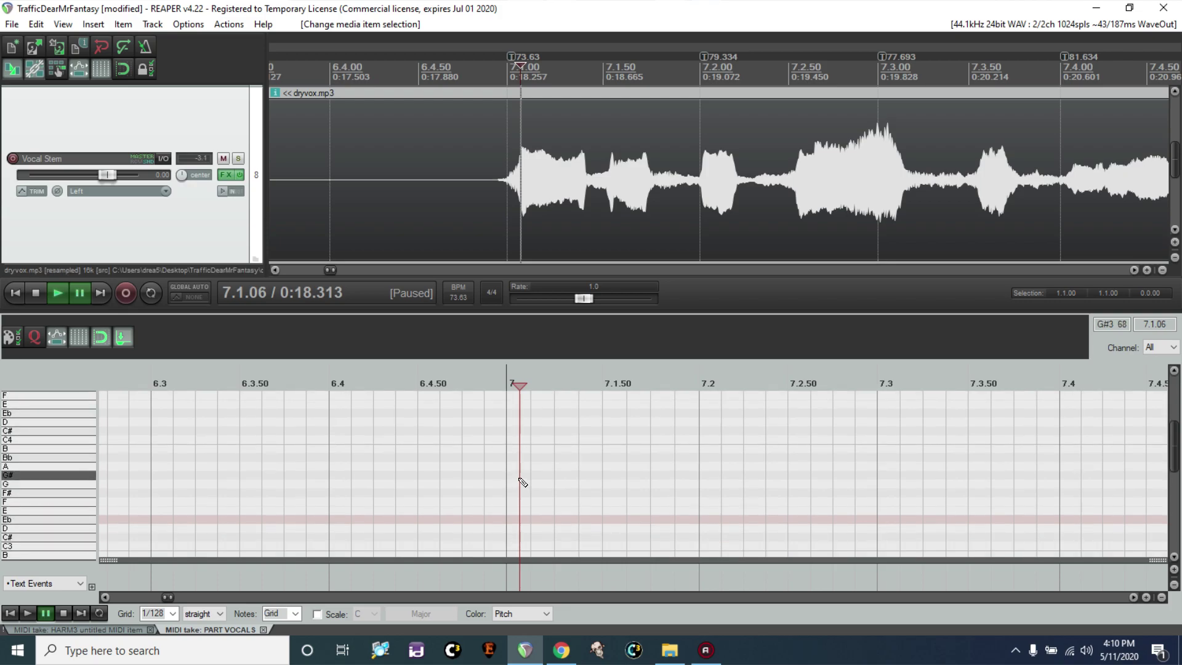
left_click(523, 484)
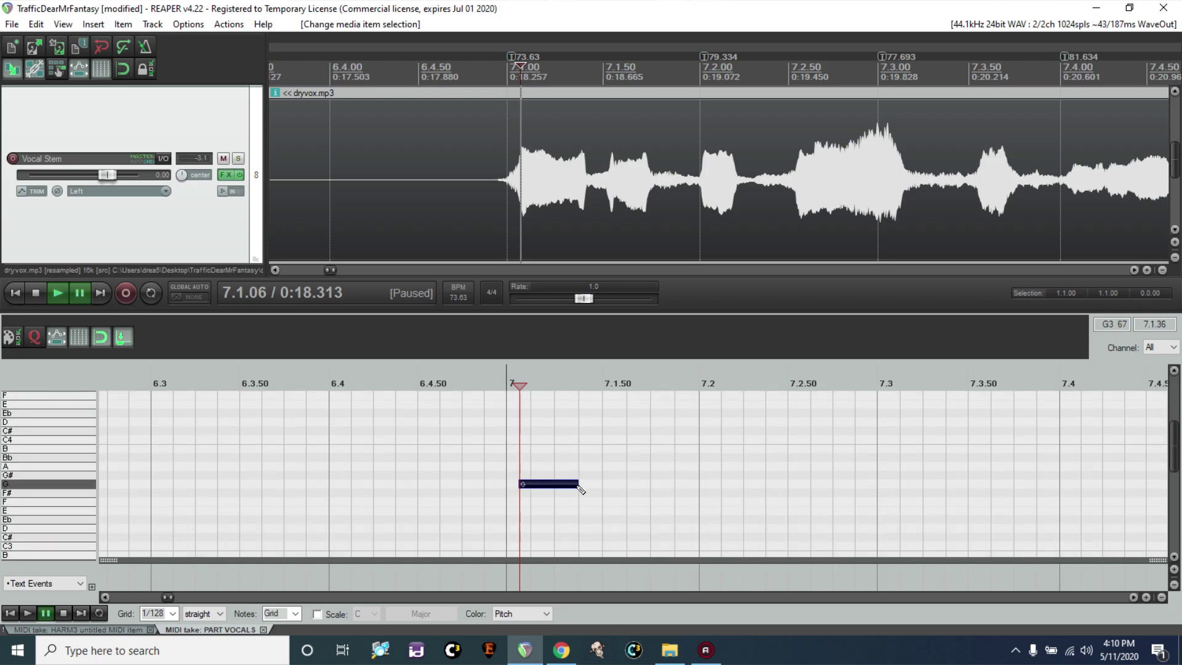
left_click(584, 383)
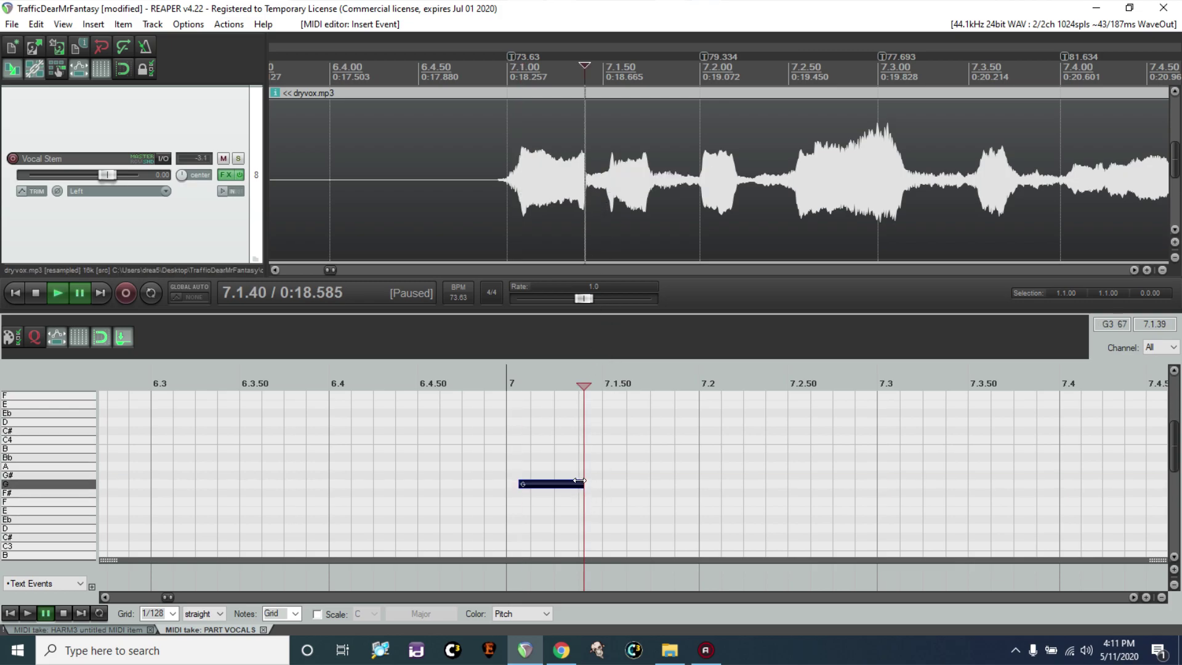
left_click_drag(572, 481, 584, 480)
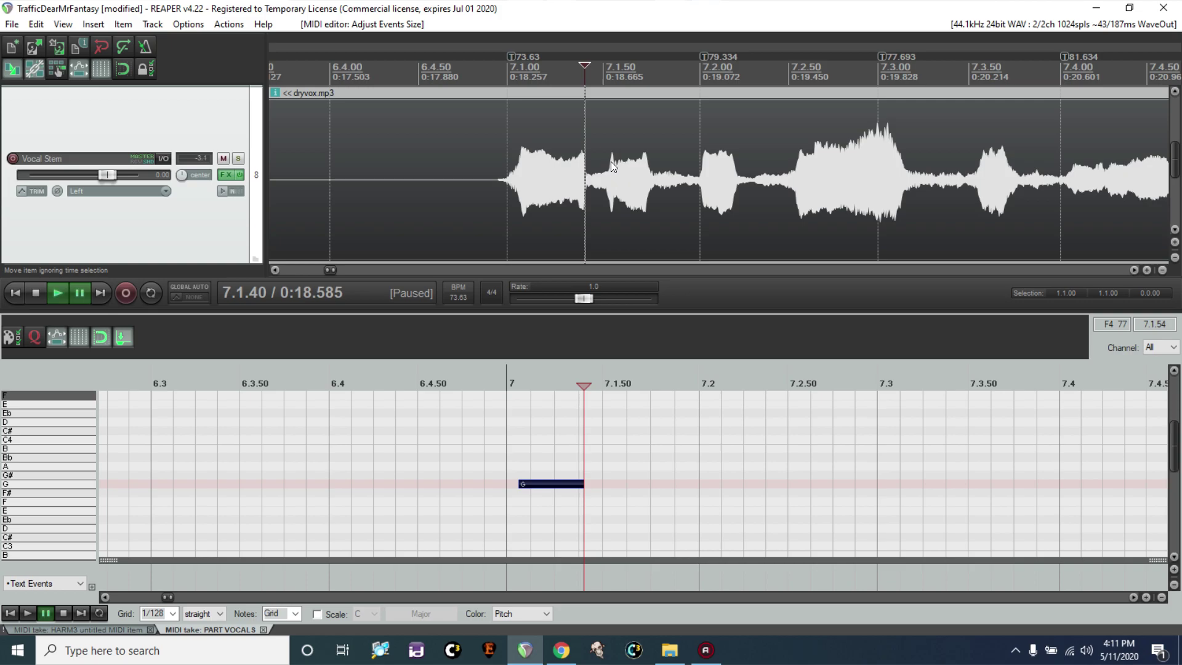
left_click(609, 383)
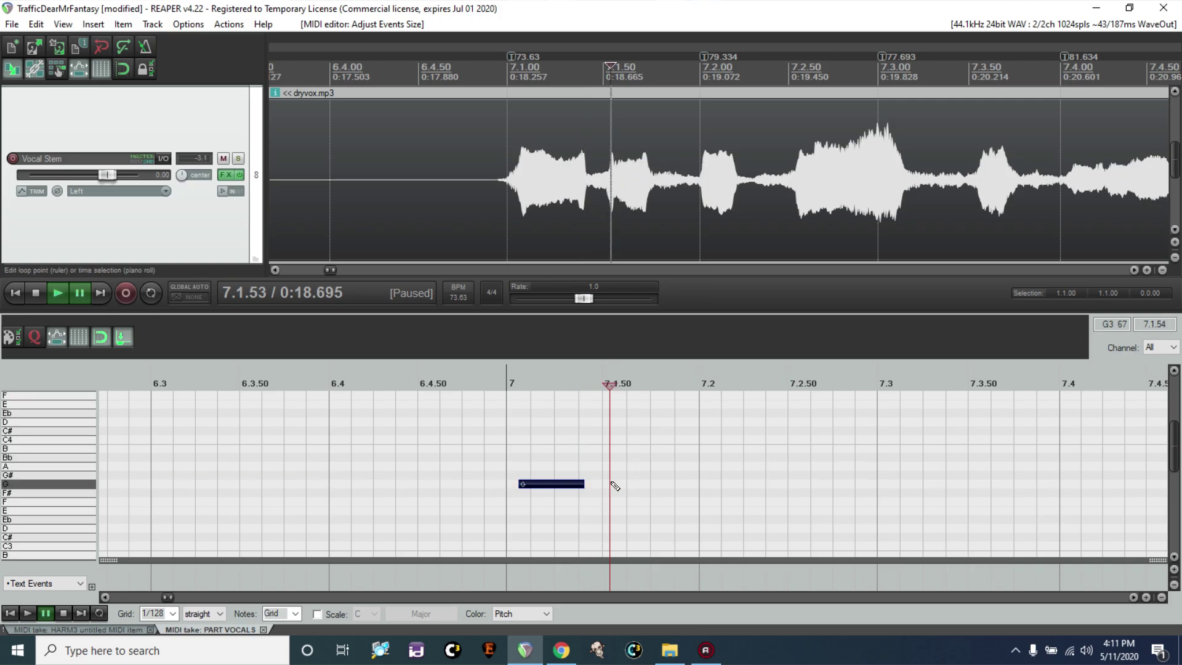
left_click_drag(636, 489, 648, 488)
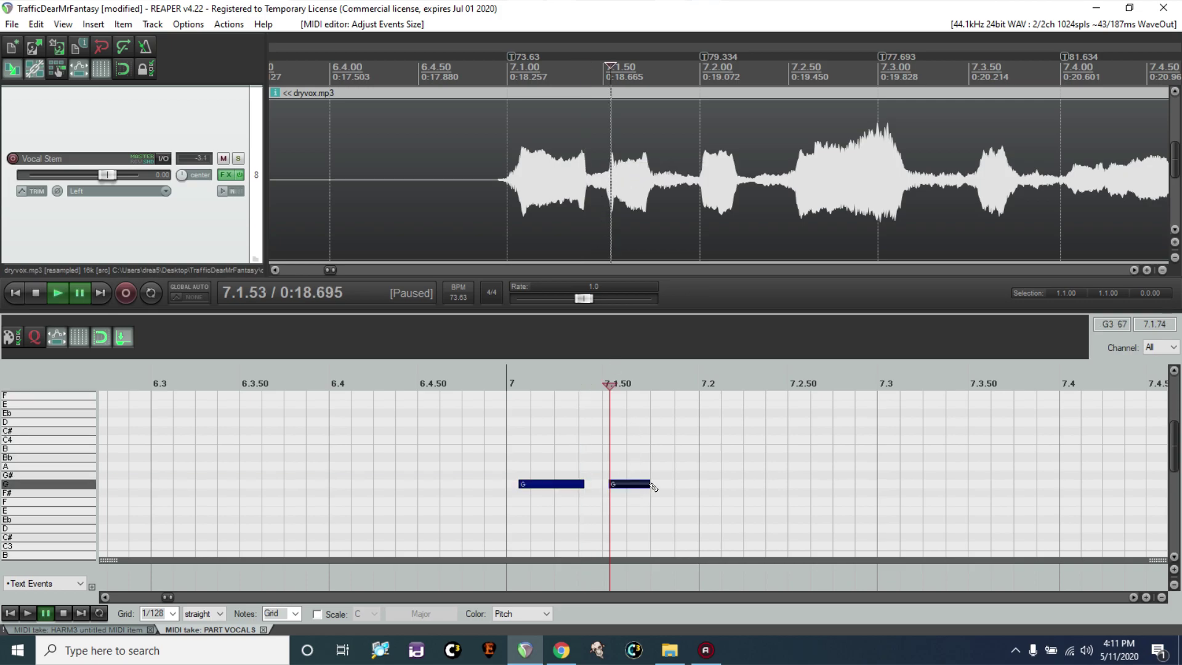
left_click(648, 213)
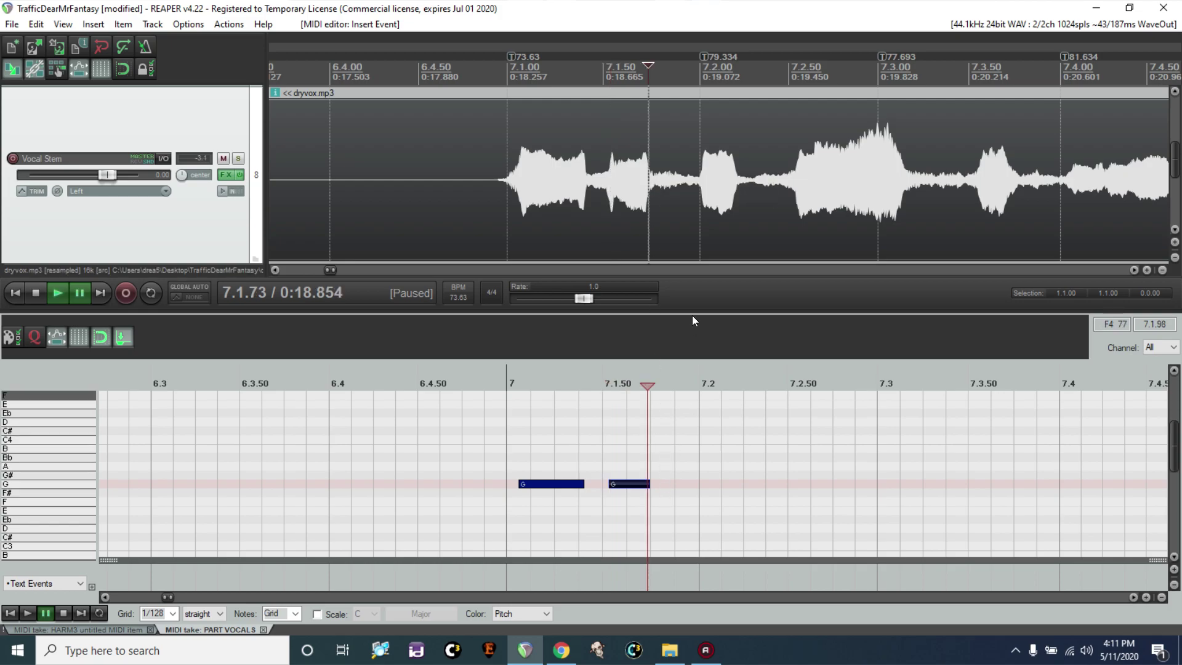
left_click(640, 484)
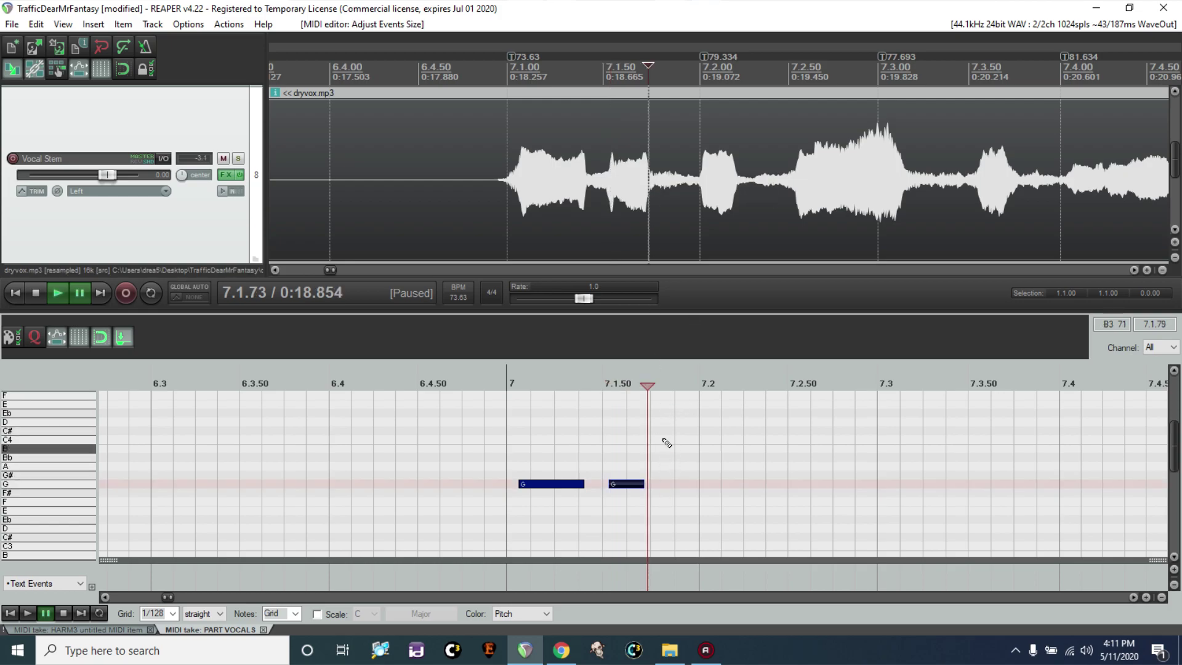
Step: Draw a third G note at 7.2, a long note from about 7.2.50, and a short G near 7.3
left_click(700, 163)
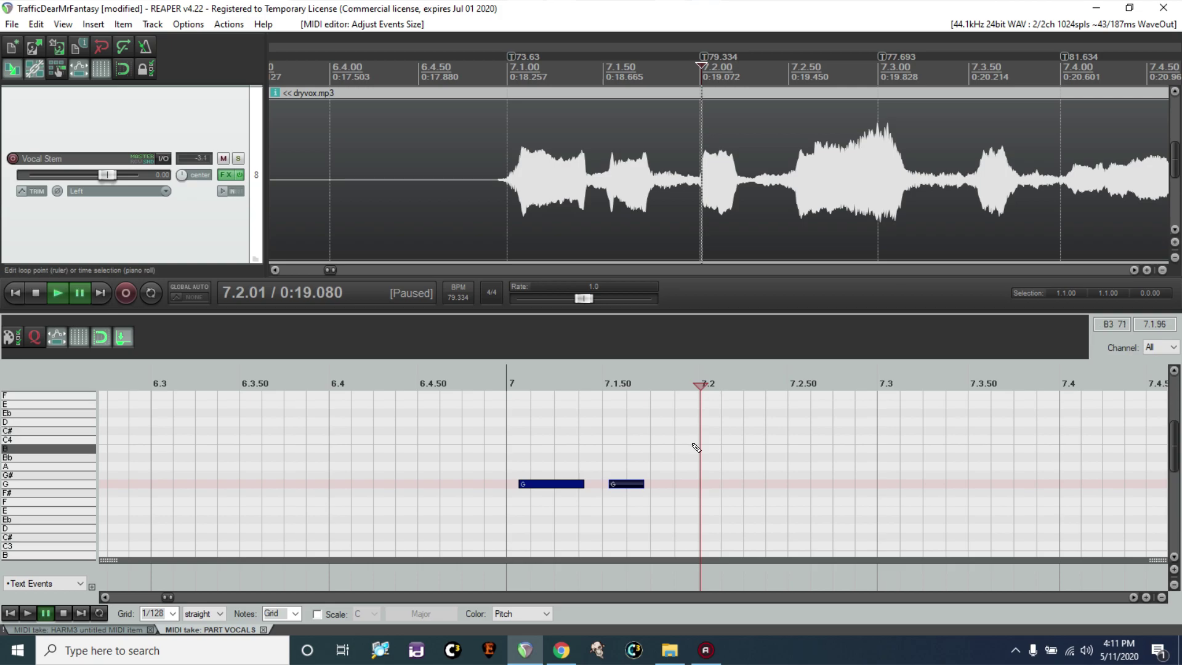
left_click_drag(724, 491, 732, 491)
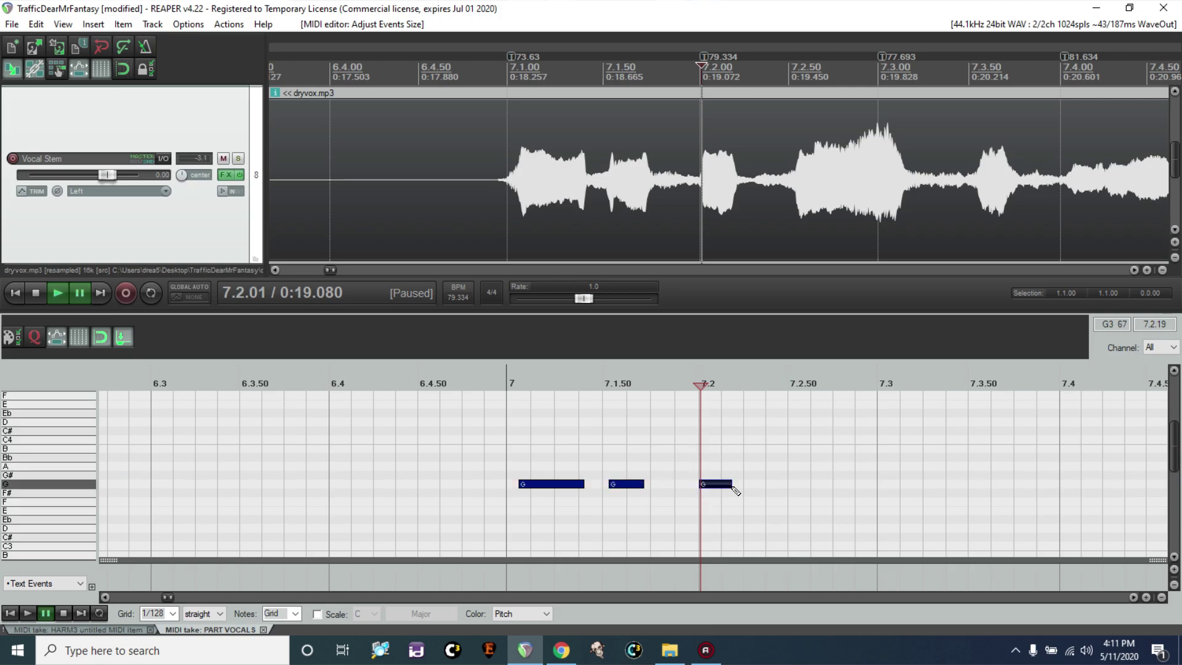
left_click(733, 168)
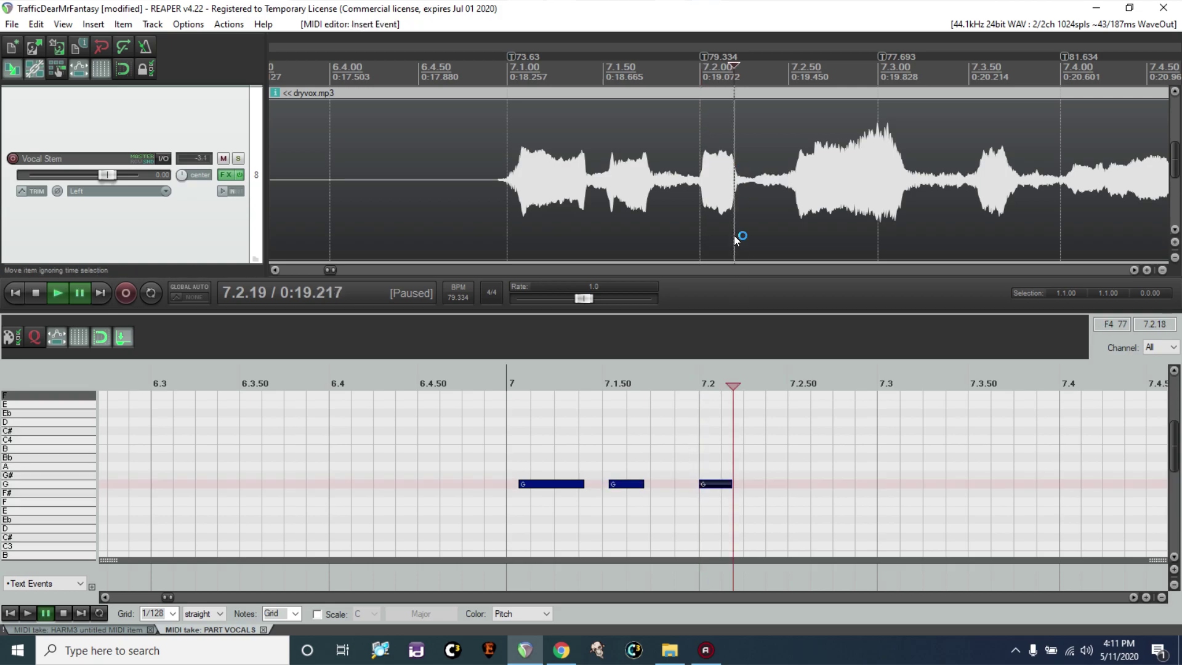
left_click(796, 167)
mouse_move(798, 493)
left_mouse_down()
mouse_move(910, 493)
mouse_move(904, 483)
left_mouse_up()
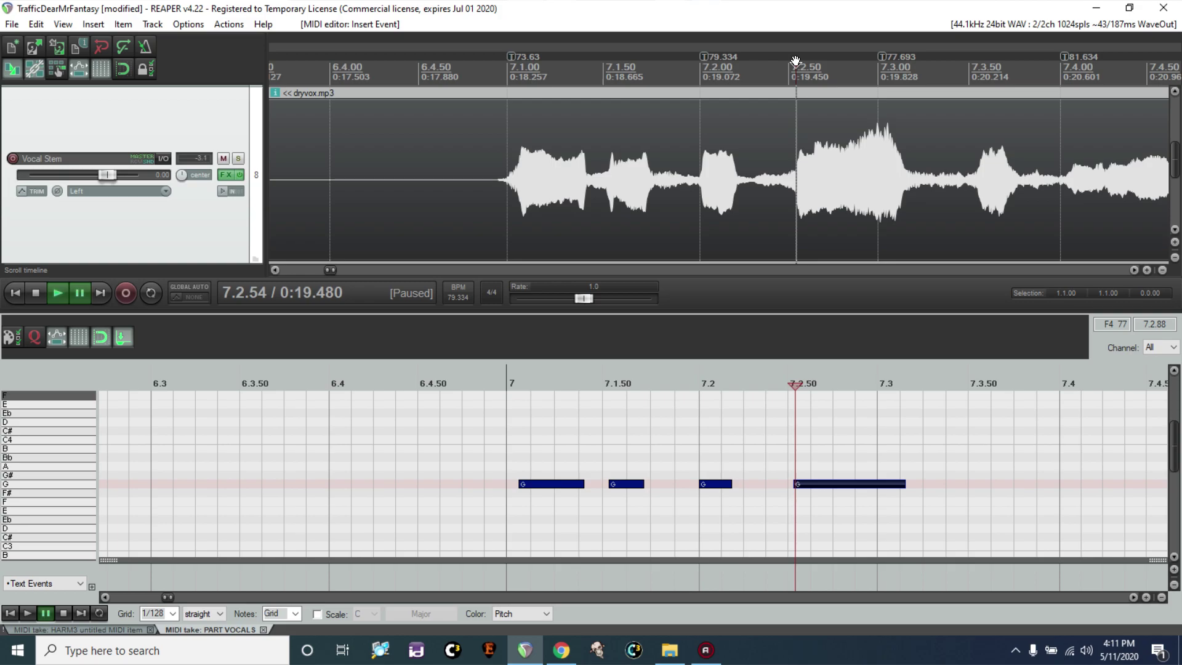
left_click_drag(794, 61, 980, 87)
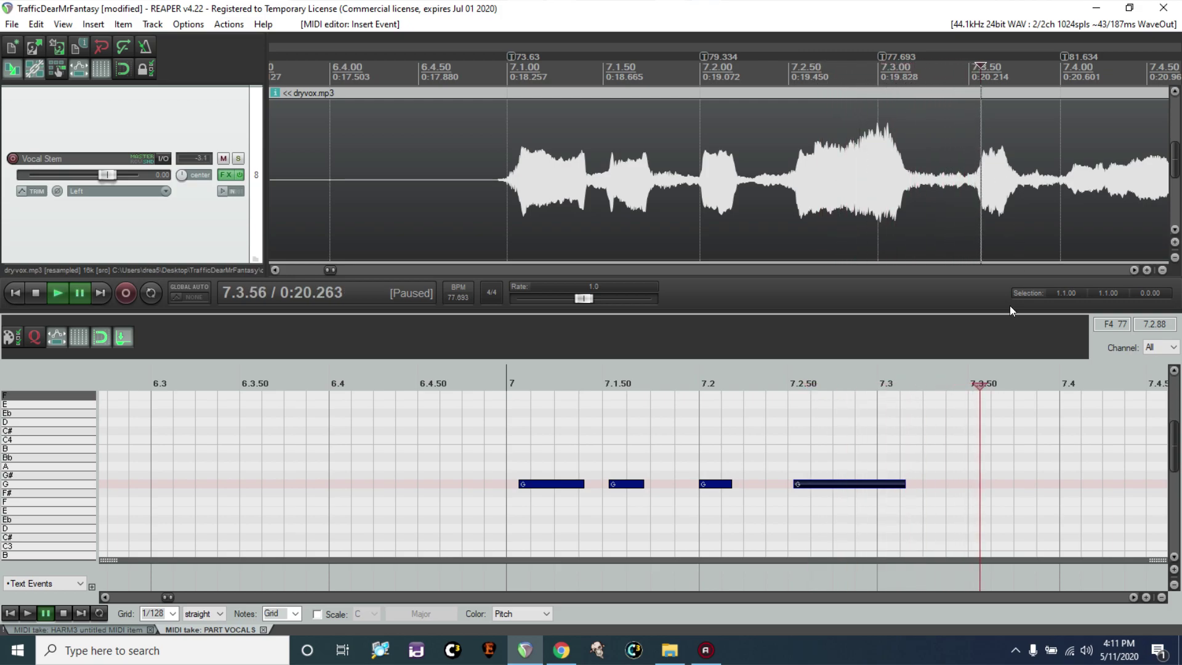
left_click_drag(983, 486, 1013, 484)
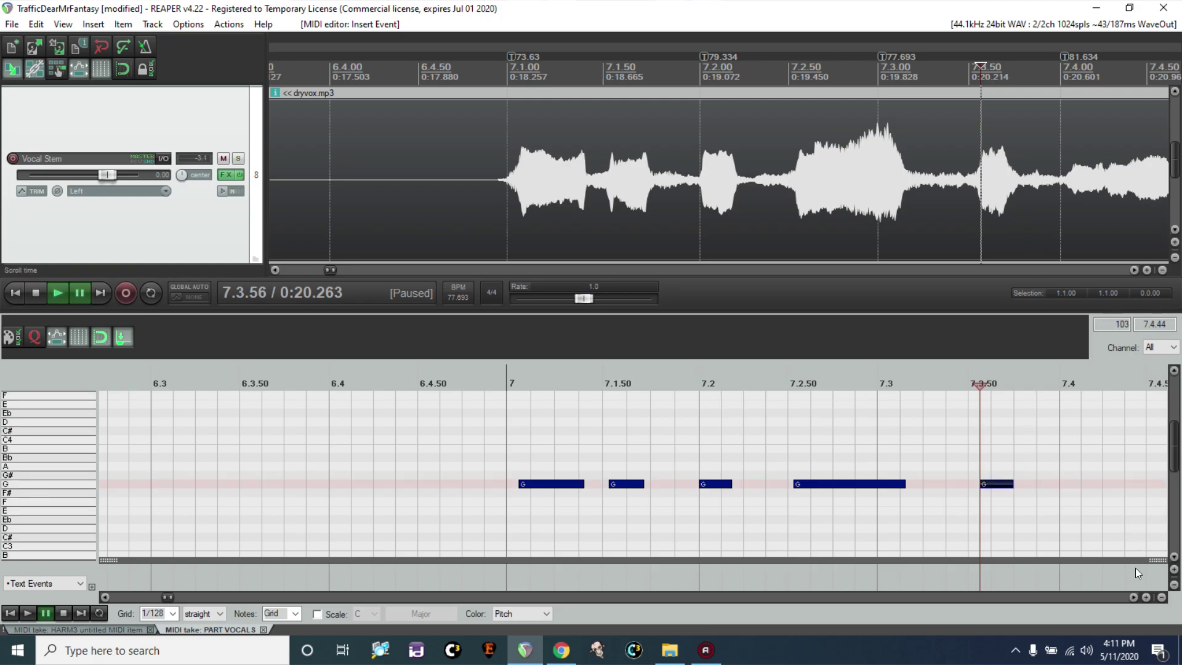
Step: Play the vocal against the notes, then draw a G note from 7.4.06 to about 7.4.49
left_click(484, 478)
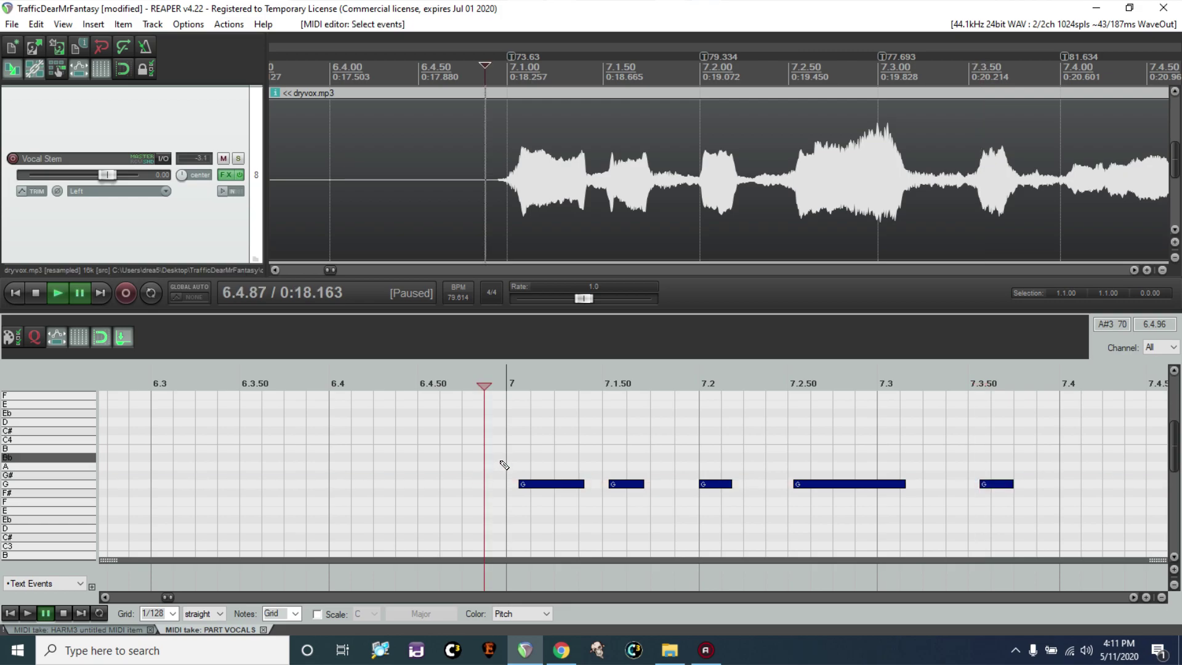
key("space")
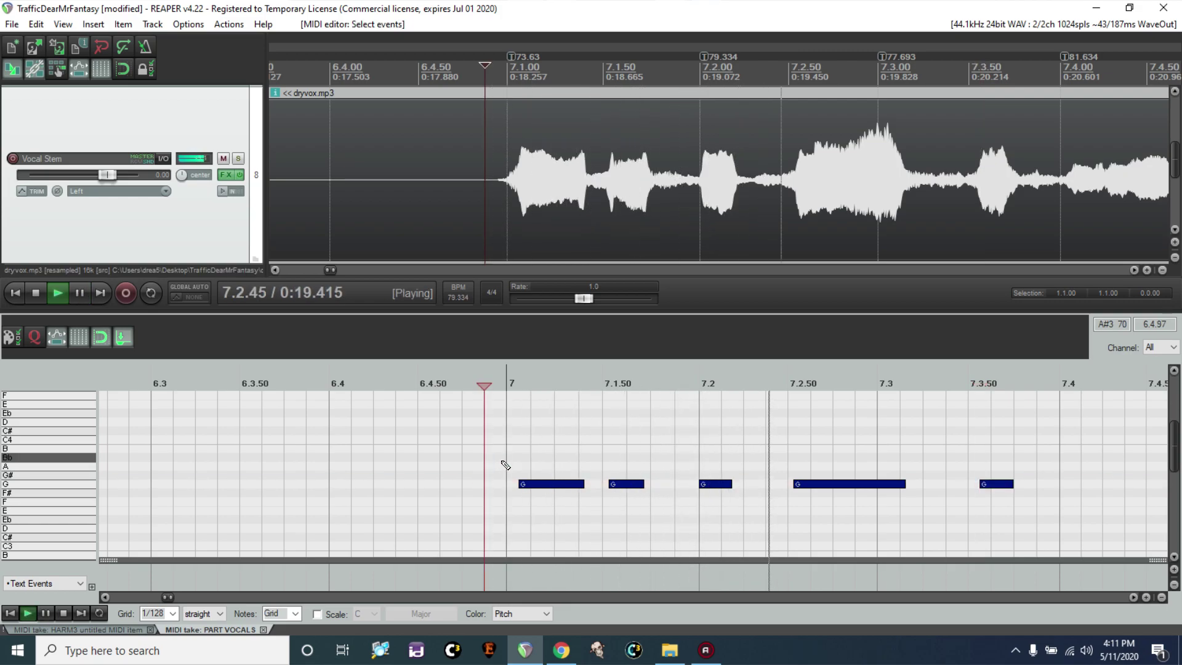
key("ctrl+space")
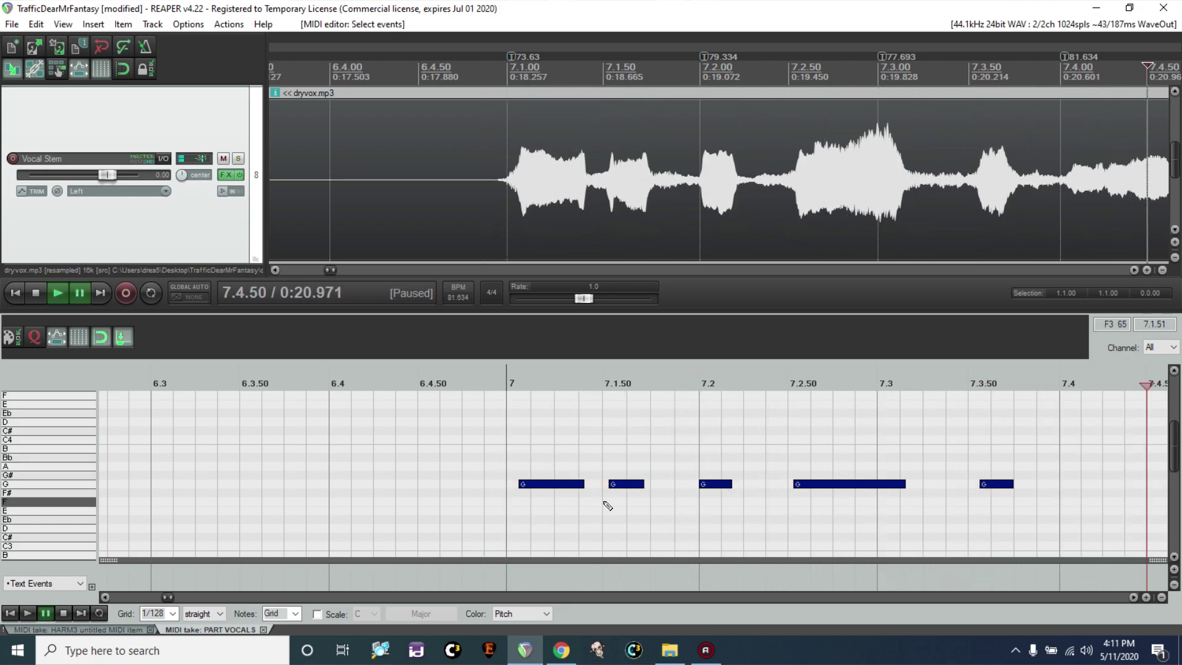
scroll(1136, 596, "right", 5)
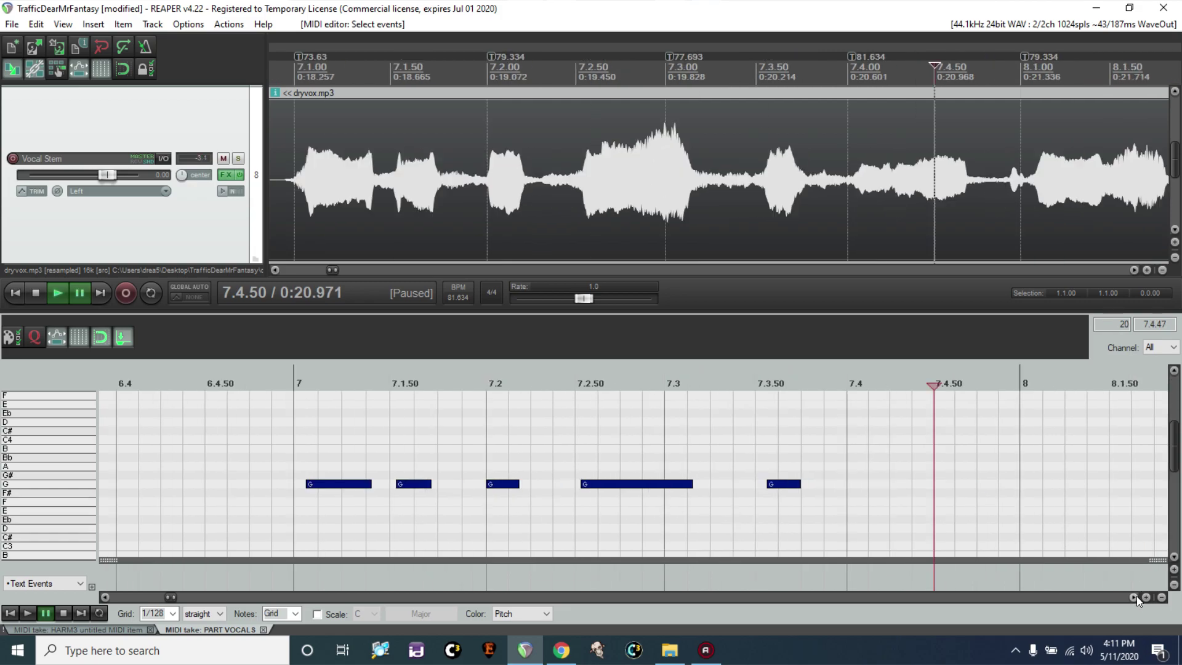
left_click(645, 168)
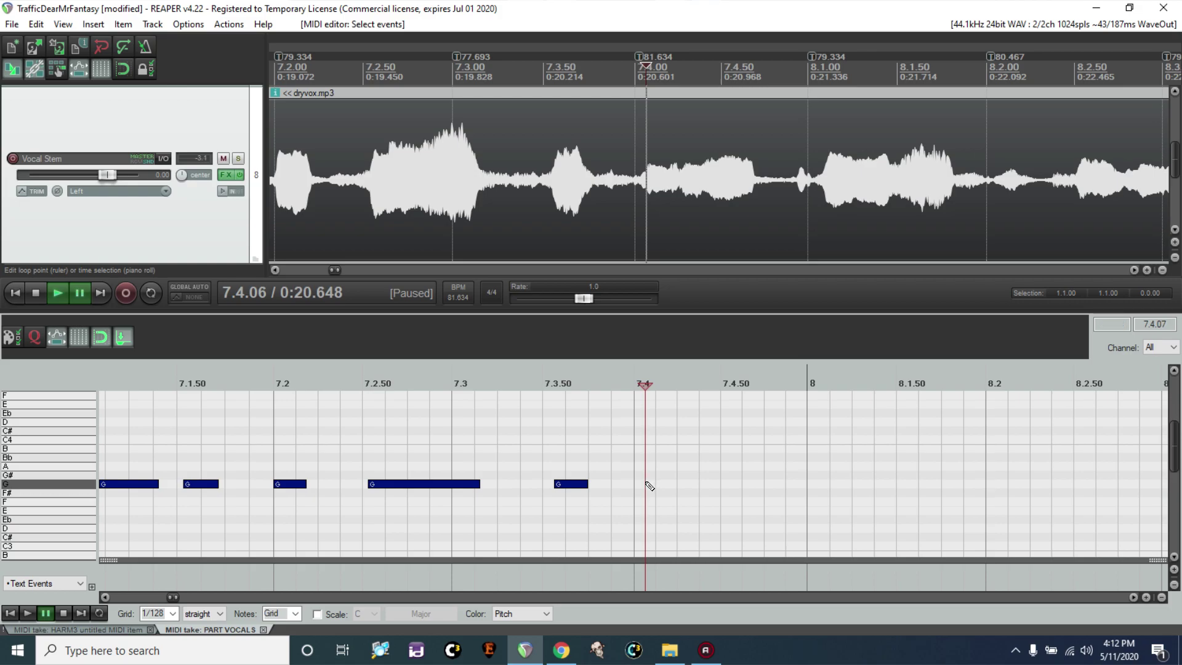
left_click_drag(649, 485, 725, 491)
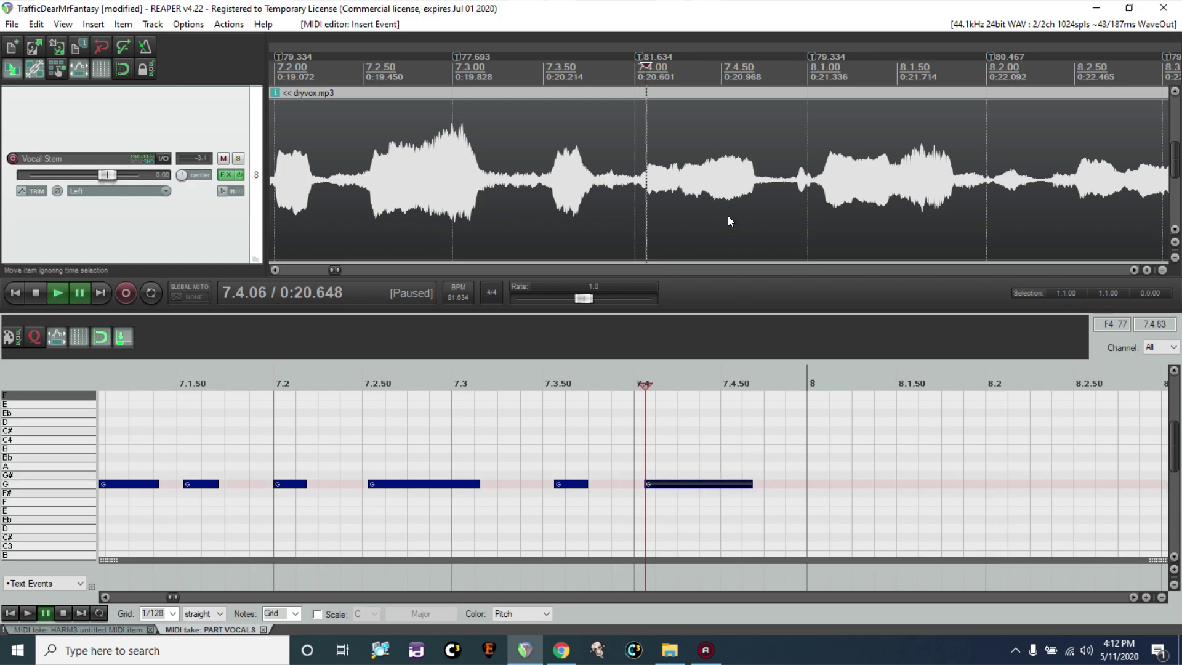
left_click(752, 176)
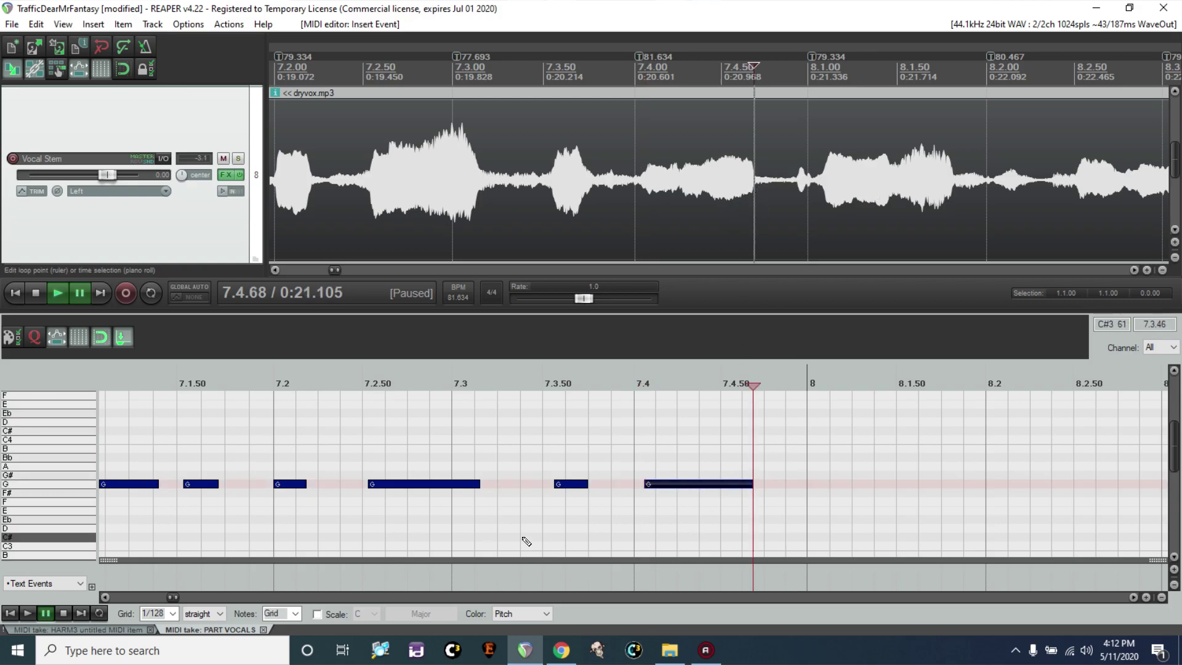
left_click(105, 596)
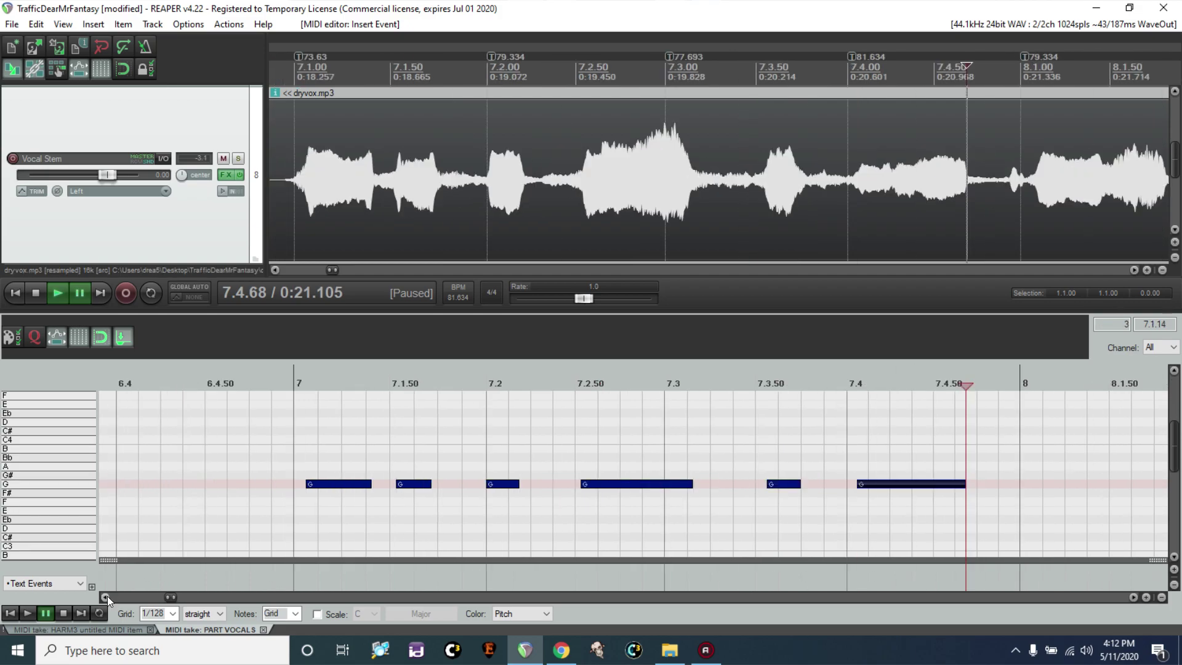
Step: Select all six notes and load lyrics.txt from Desktop > TrafficDearMrFantasy onto them
left_click(580, 472)
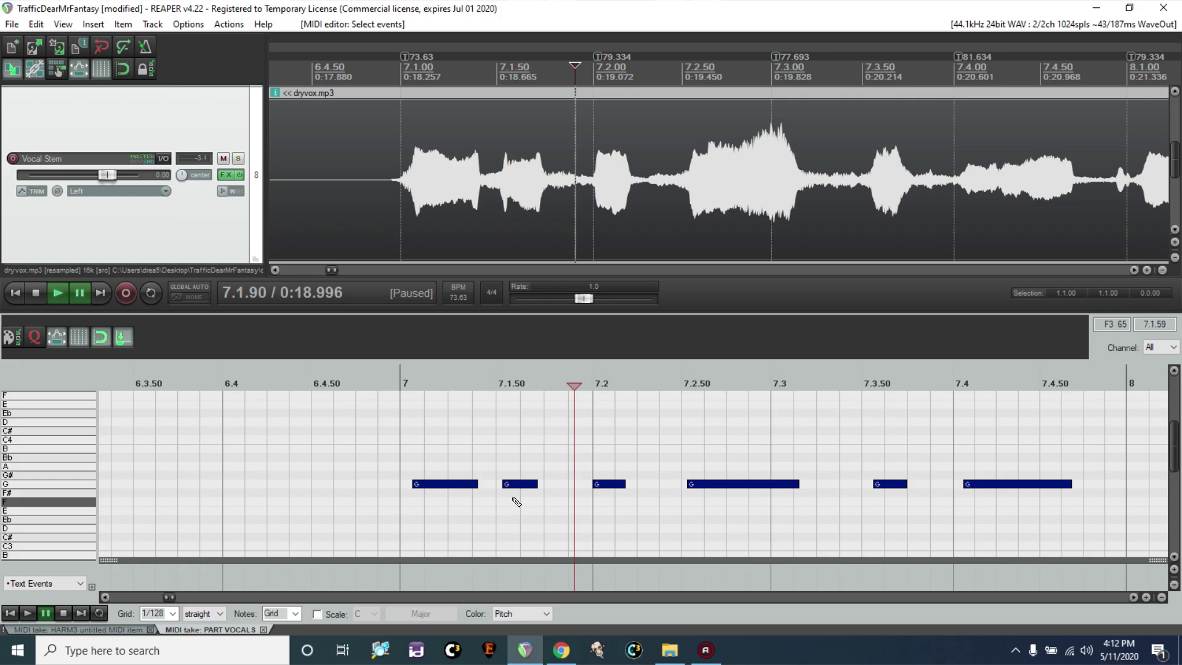
key("ctrl+a")
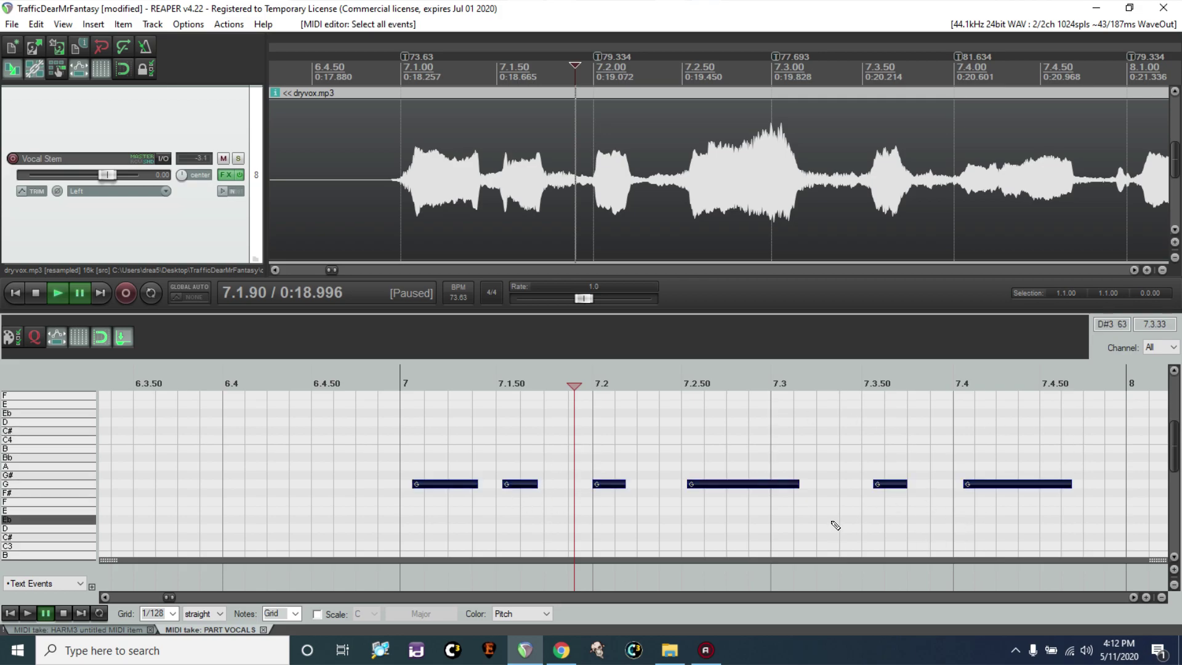
key("ctrl+l")
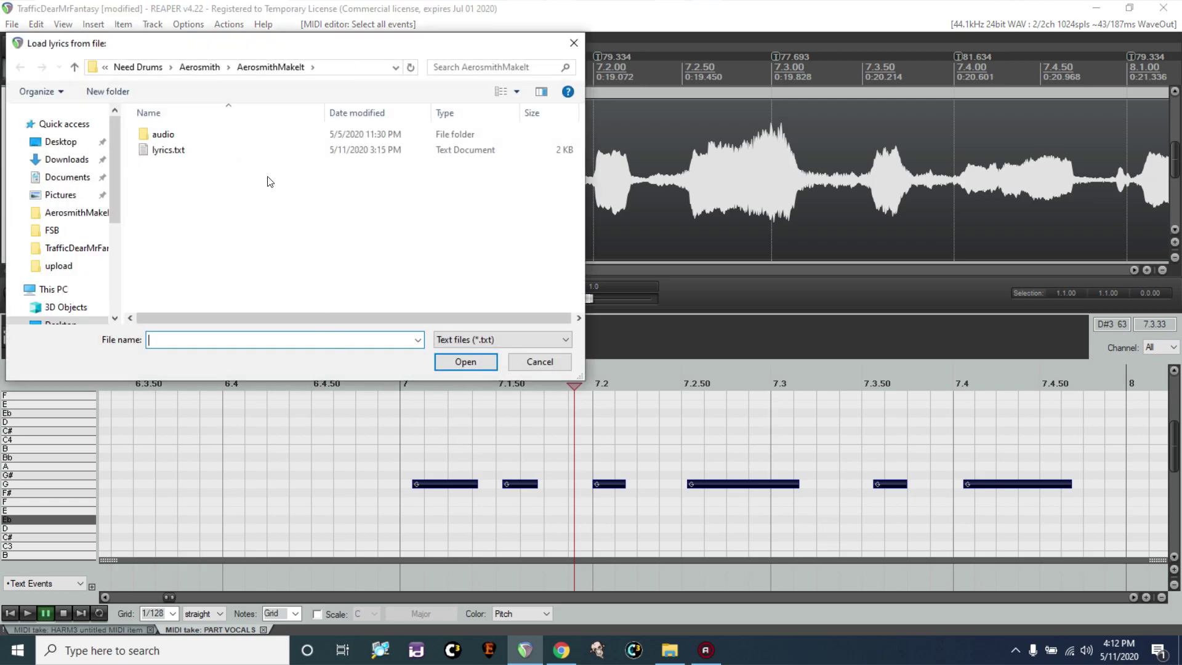
left_click(63, 141)
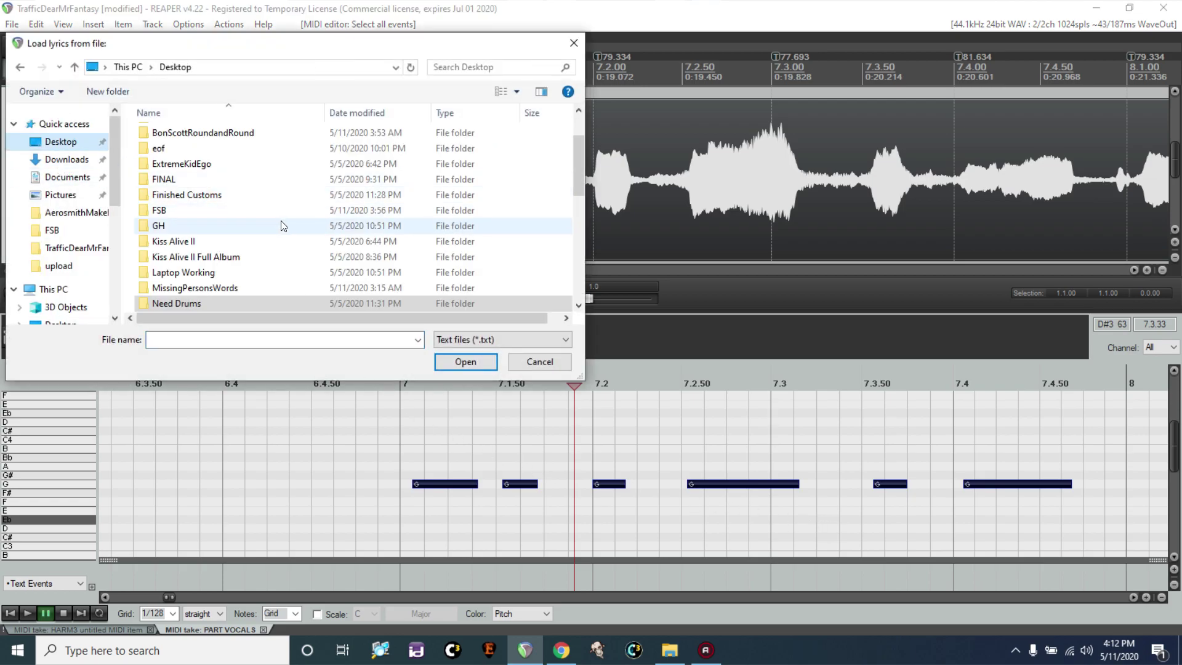
scroll(197, 269, "down", 3)
double_click(197, 269)
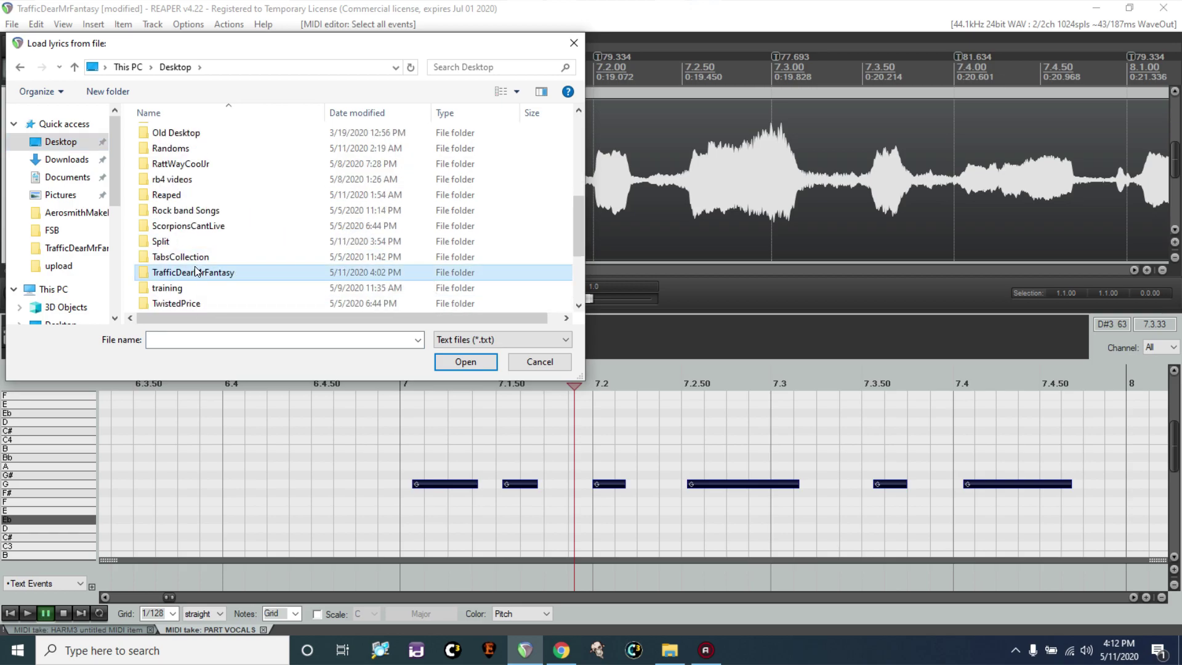
double_click(163, 135)
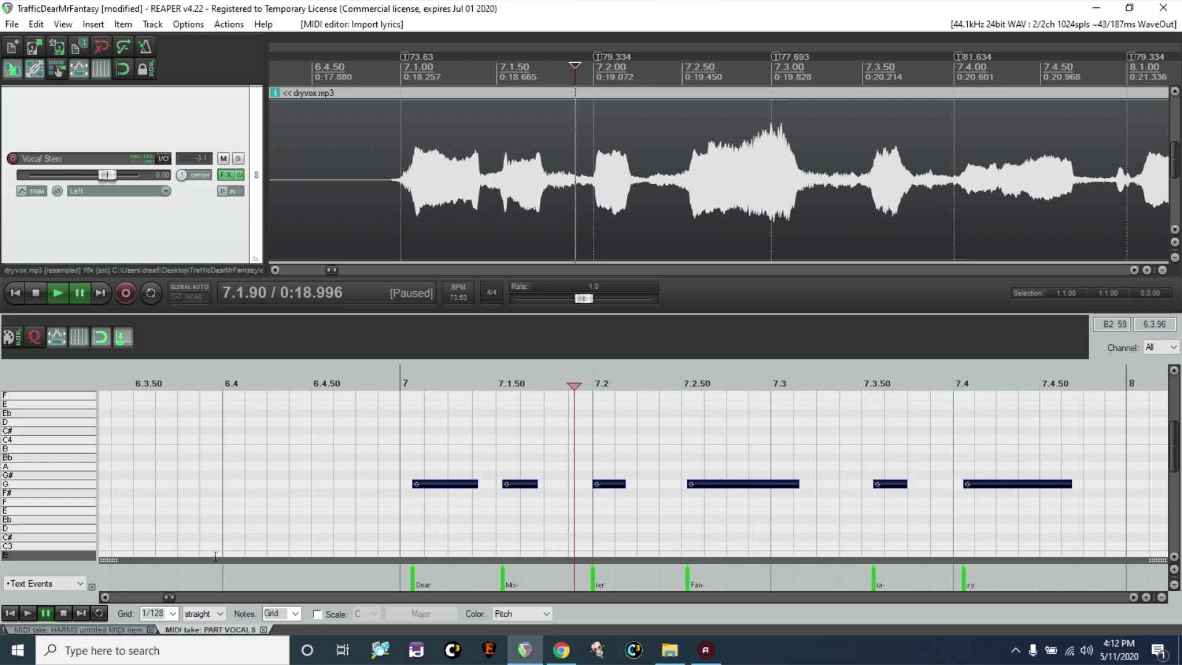
left_click(406, 423)
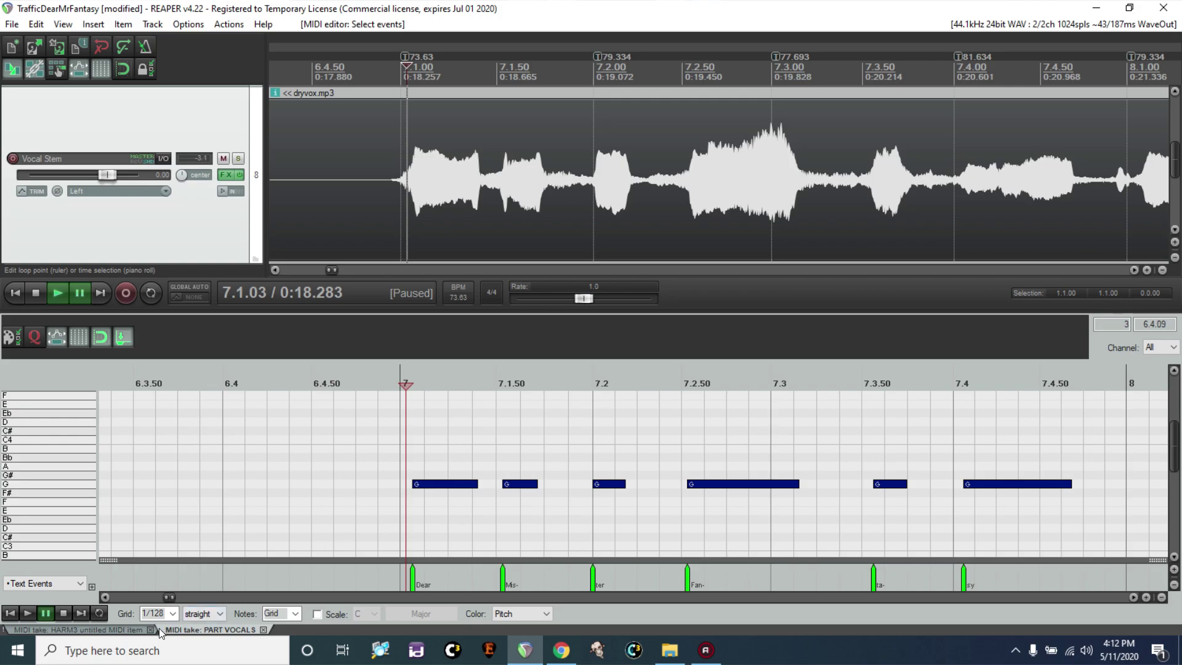
Step: Float the HARM3 take's editor and rename the take to 'Pitch'
left_click(104, 630)
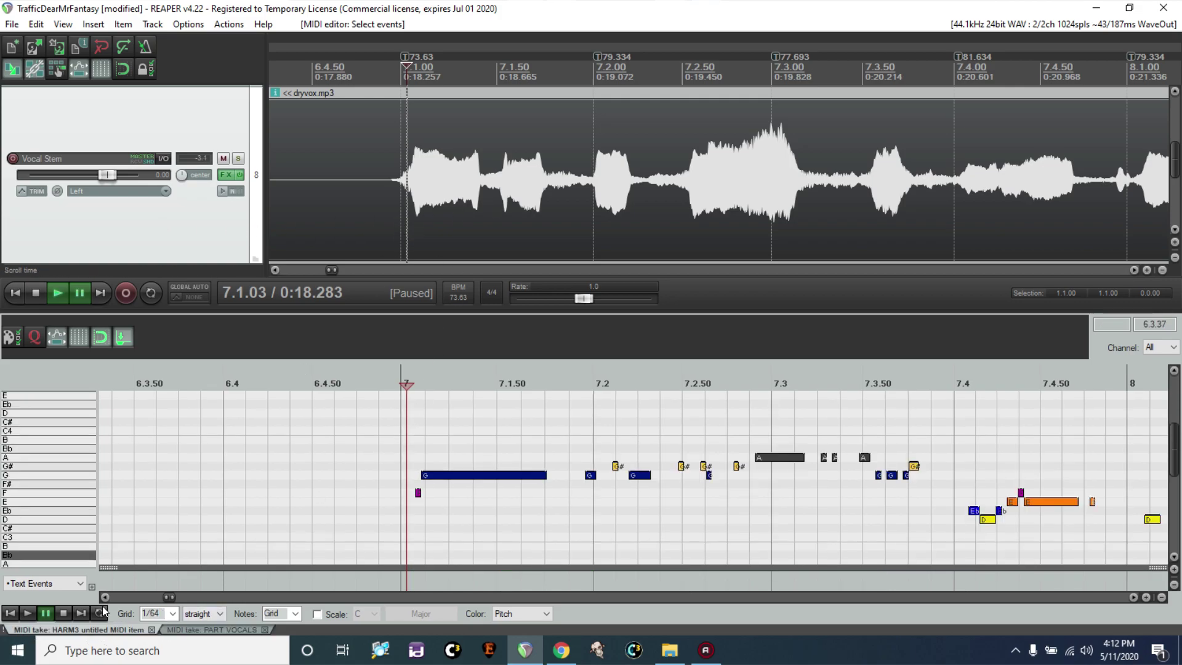
left_click(129, 337)
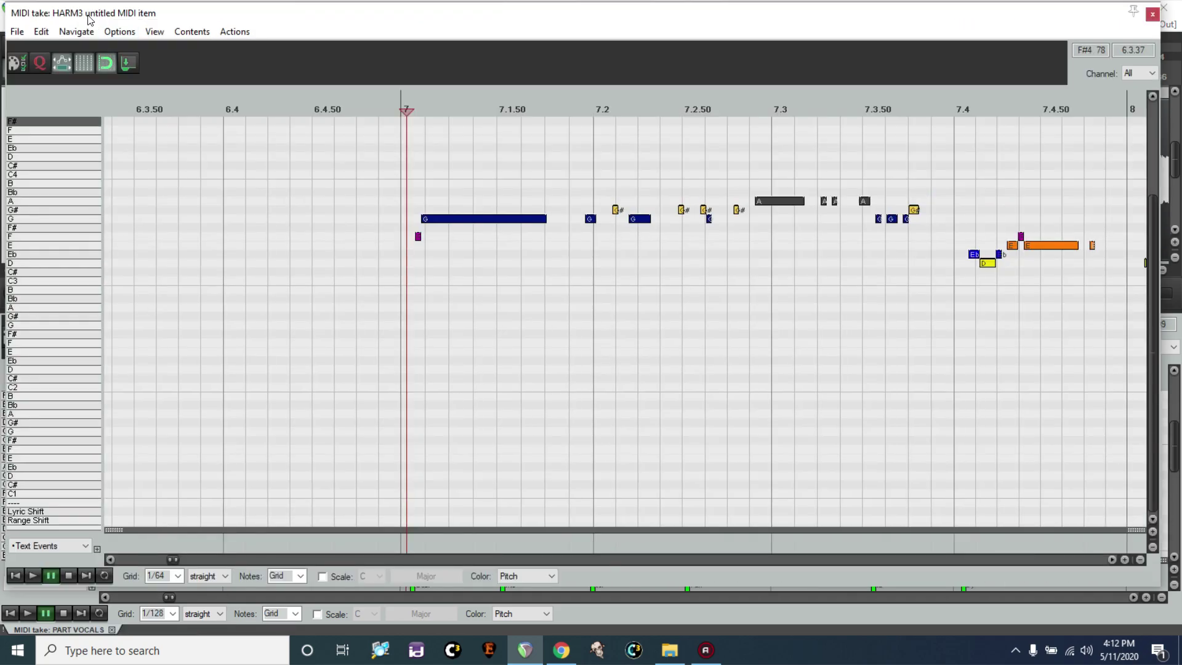
left_click(41, 31)
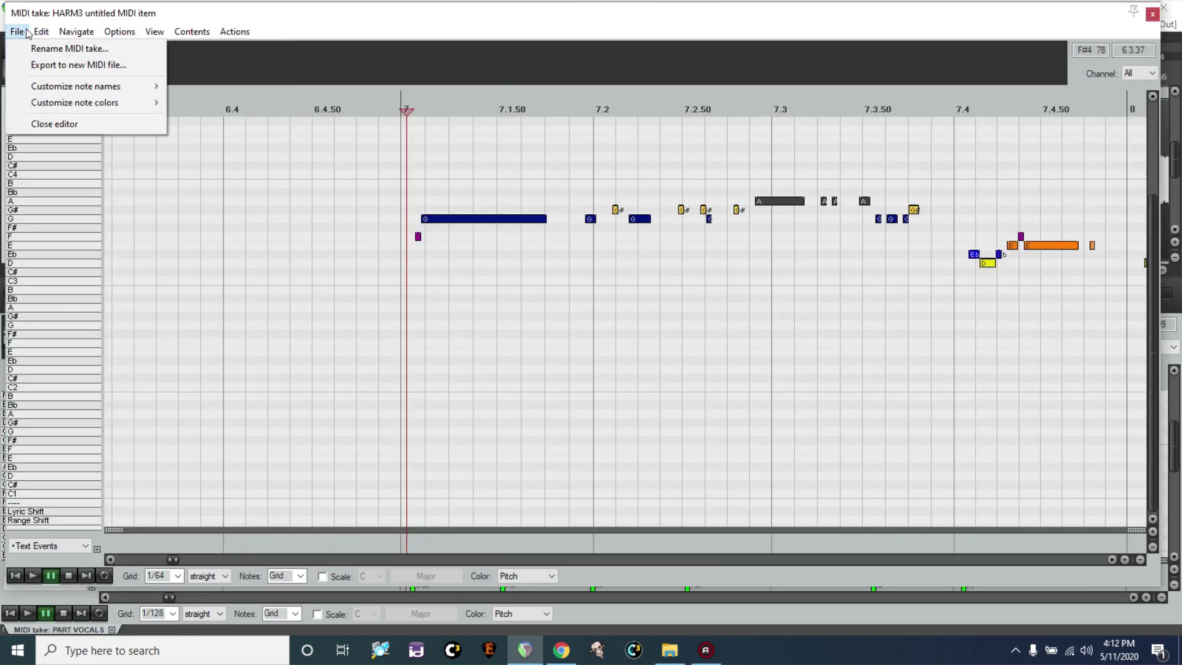
left_click(23, 49)
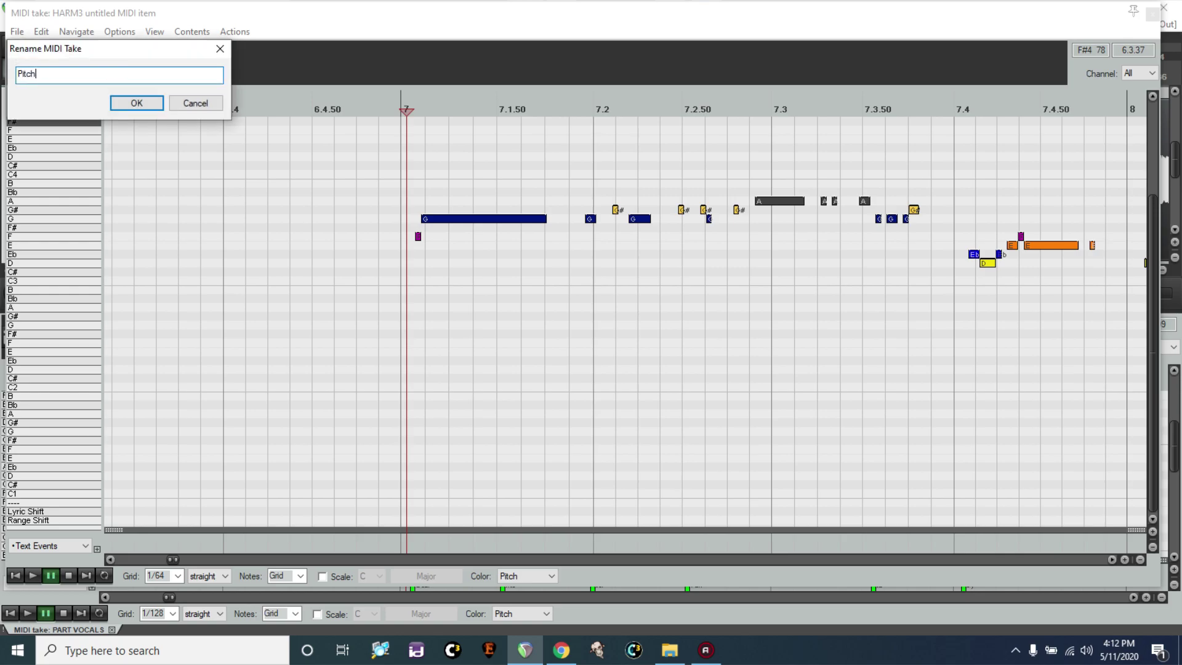
left_click(114, 104)
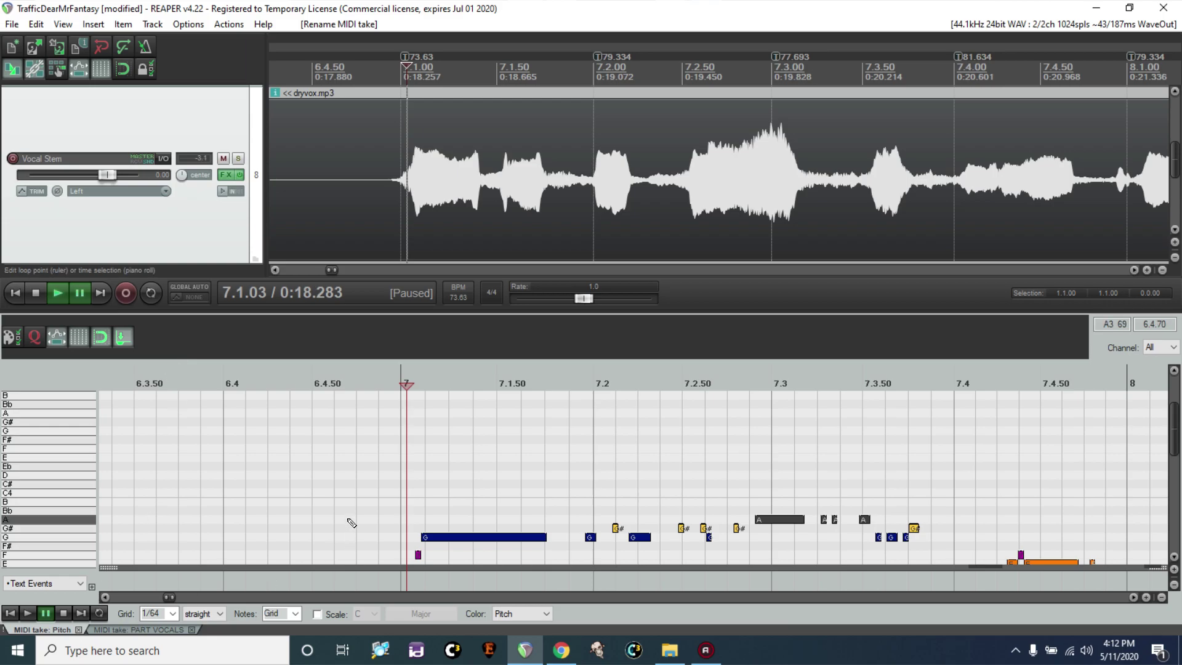
Step: Play the vocal from 7.2.35, then raise the Fan- note to A and the ter note to G#
scroll(438, 454, "down", 2)
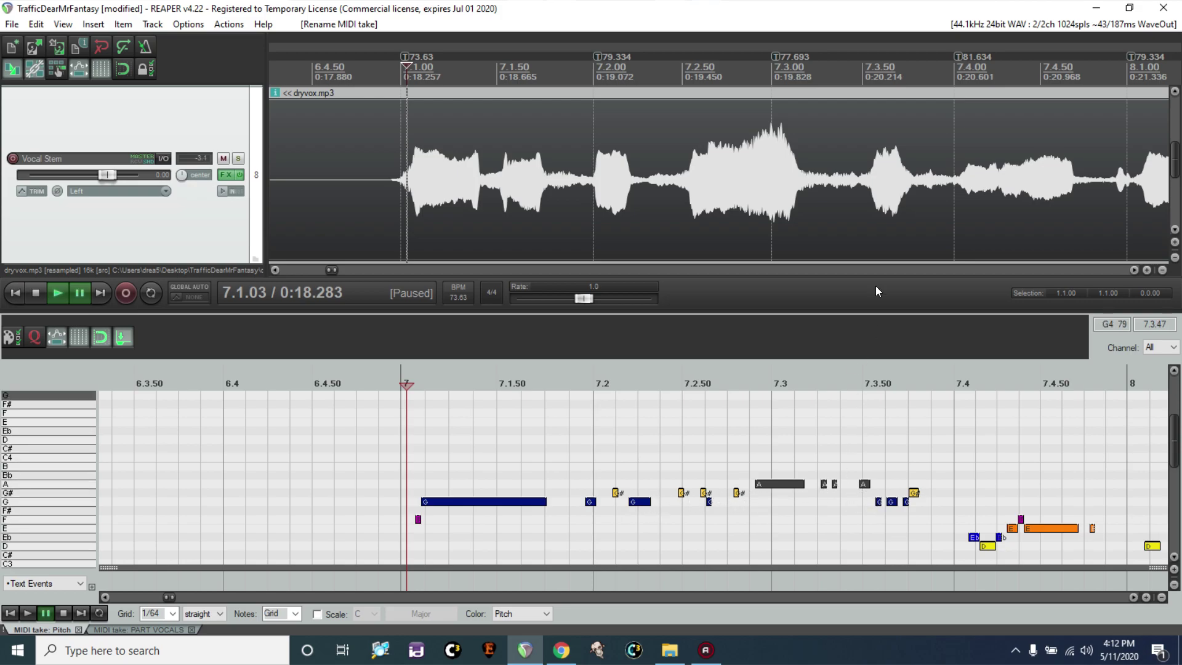
left_click(657, 167)
key("space")
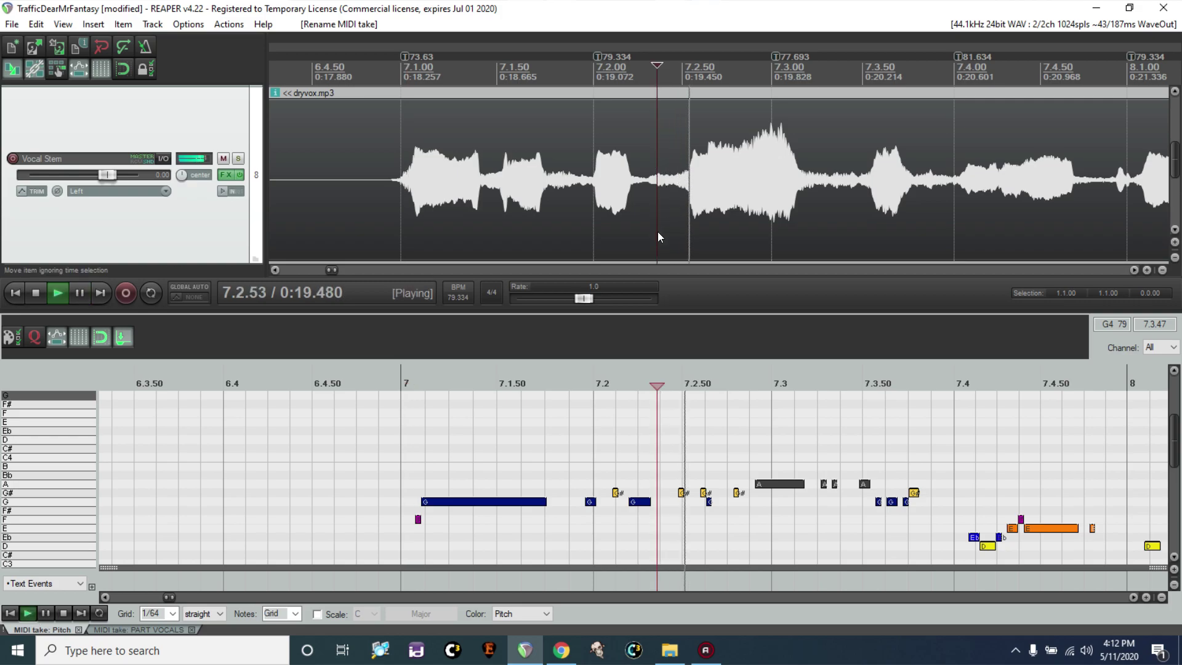
key("ctrl+space")
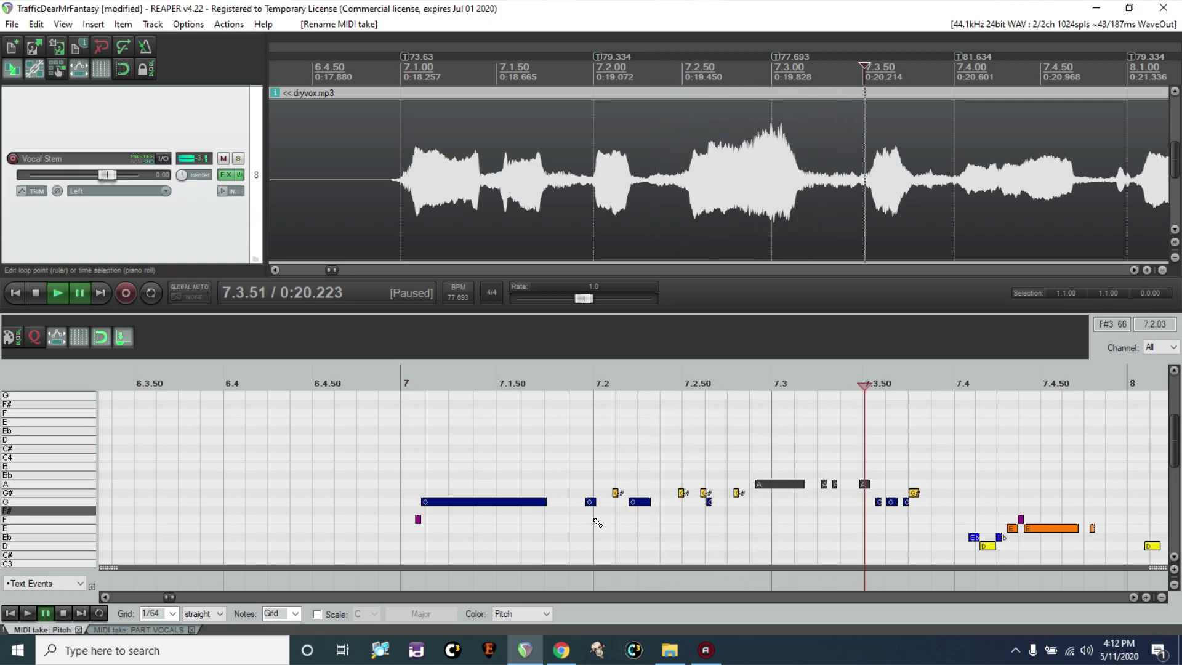
left_click(161, 631)
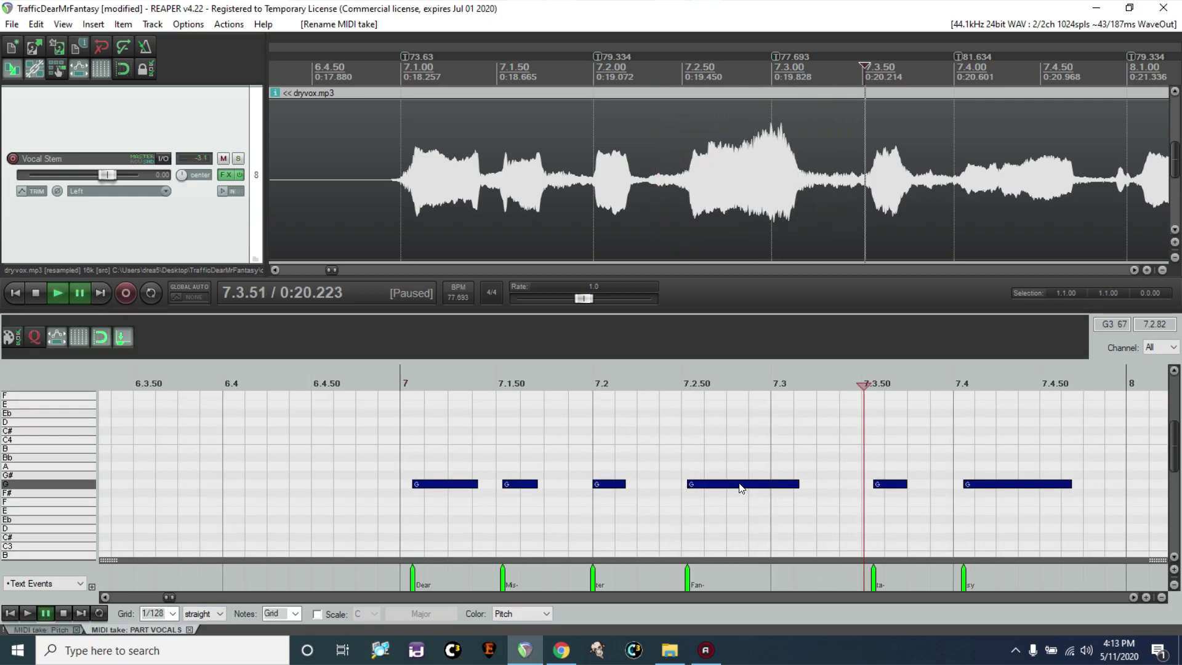
left_click_drag(741, 485, 741, 468)
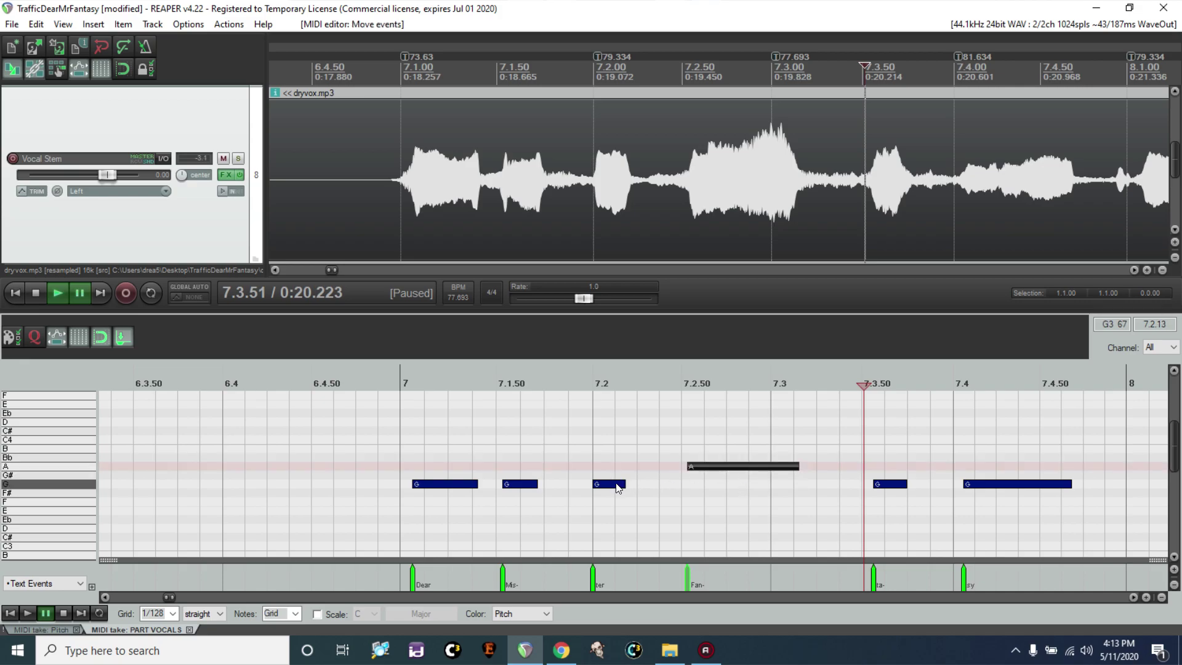
left_click_drag(618, 488, 617, 480)
Step: Replay the phrase, return the ter note to G, and scroll to the bars after 7.4
left_click(358, 487)
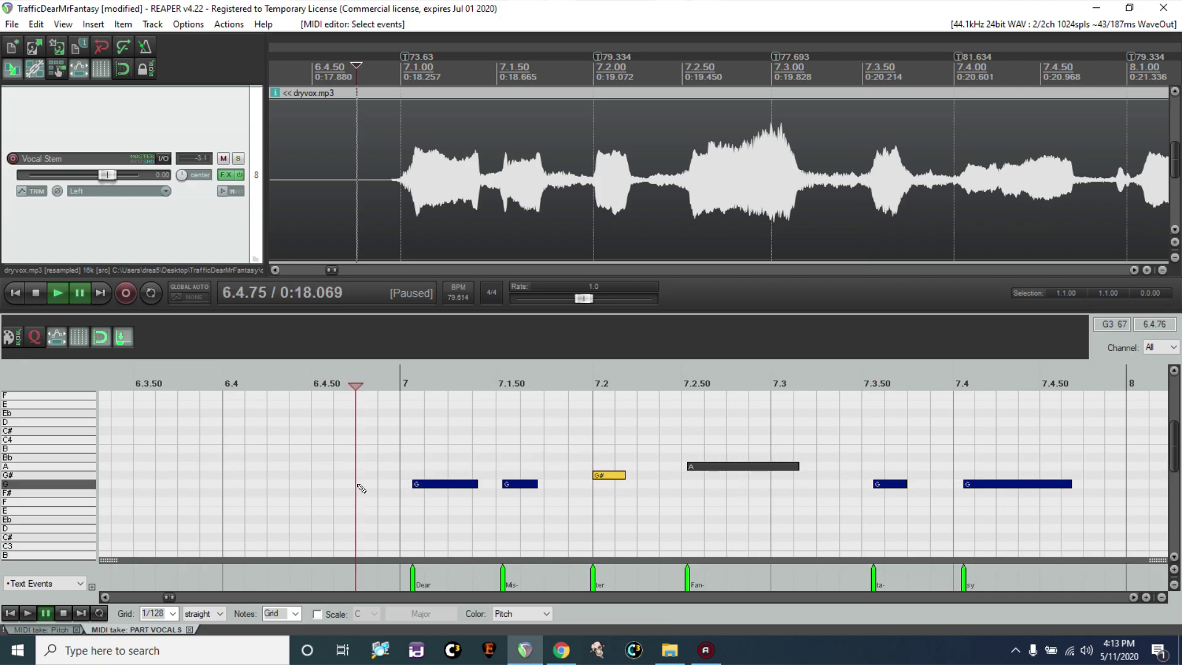
key("ctrl+space")
key("ctrl+space")
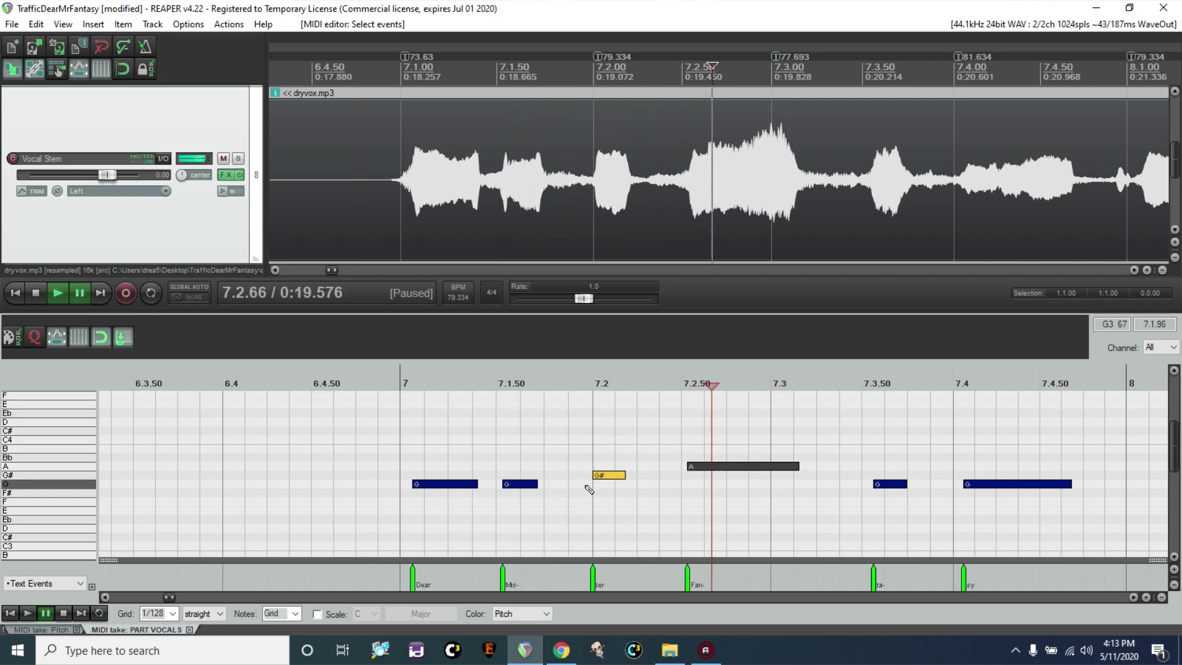
left_click_drag(614, 478, 615, 486)
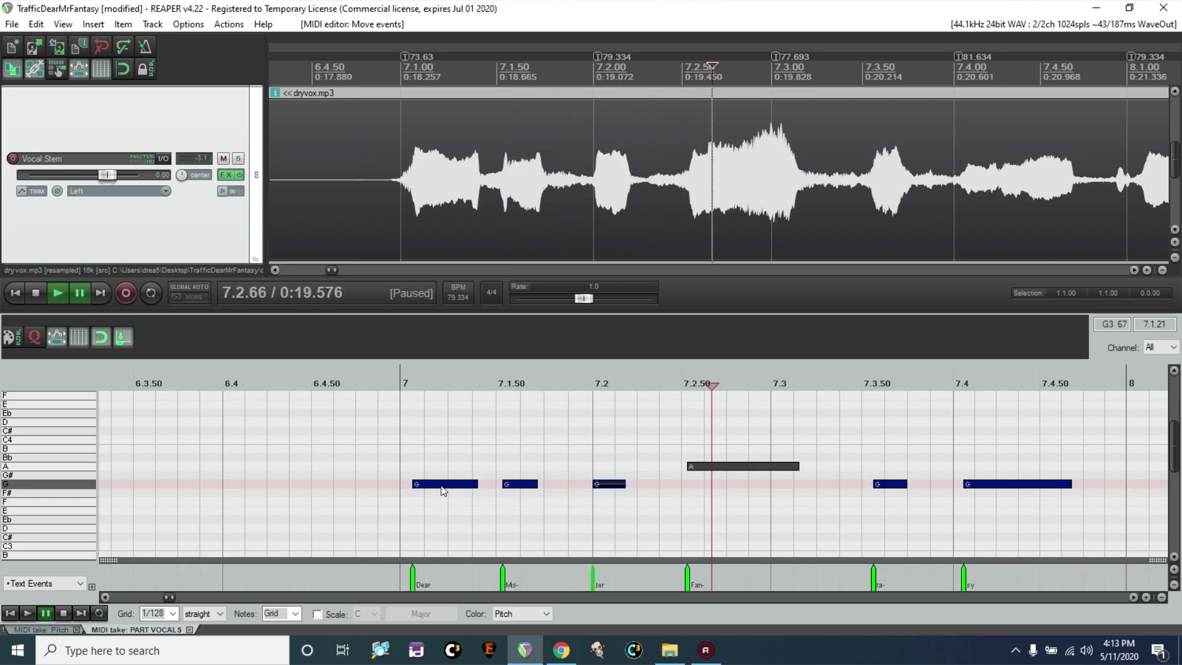
left_click(402, 486)
key("space")
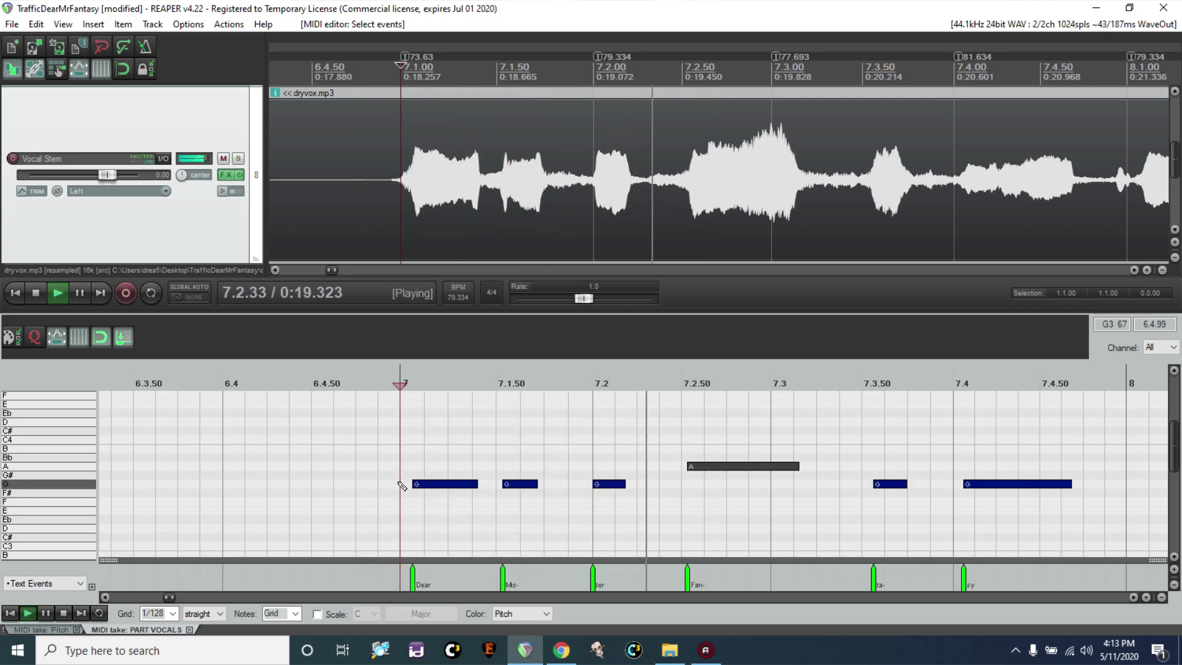
key("ctrl+space")
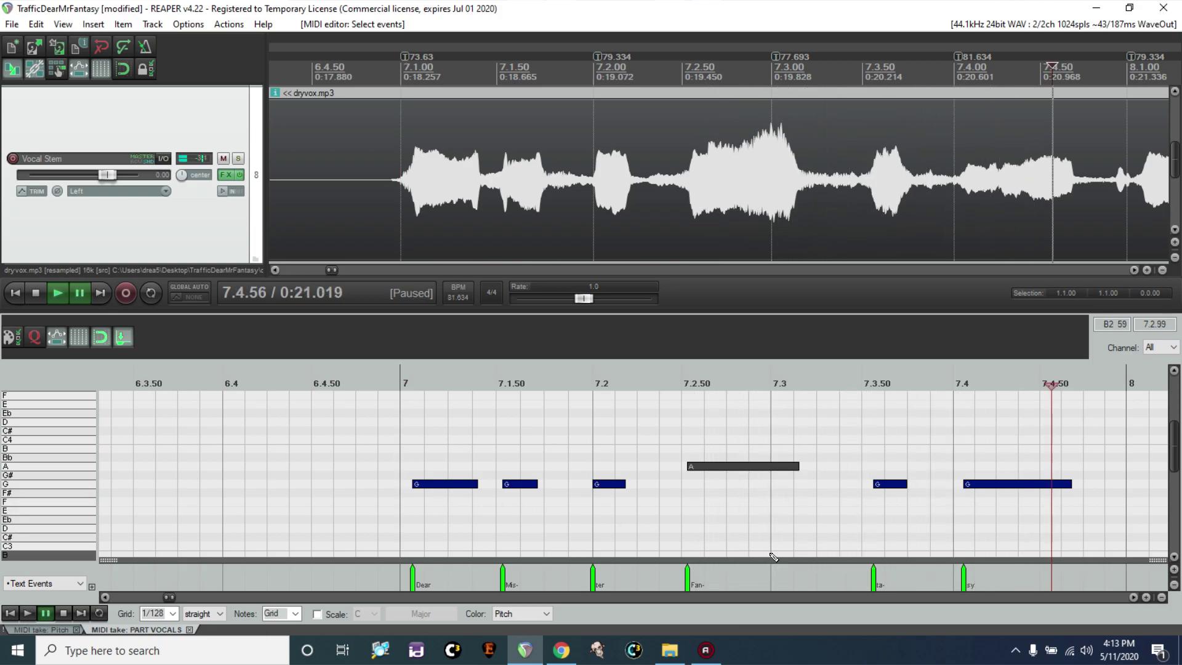
left_click(1135, 596)
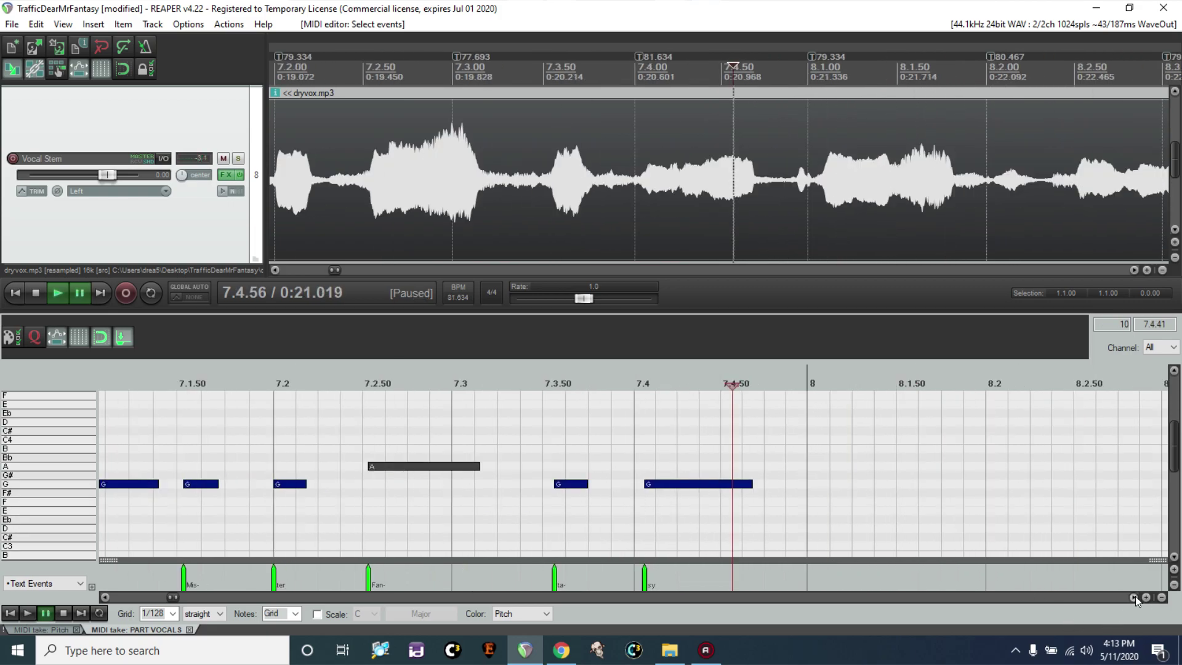
Step: Compare against the pitch guide and lower the 'sy' note from G to D
left_click(67, 628)
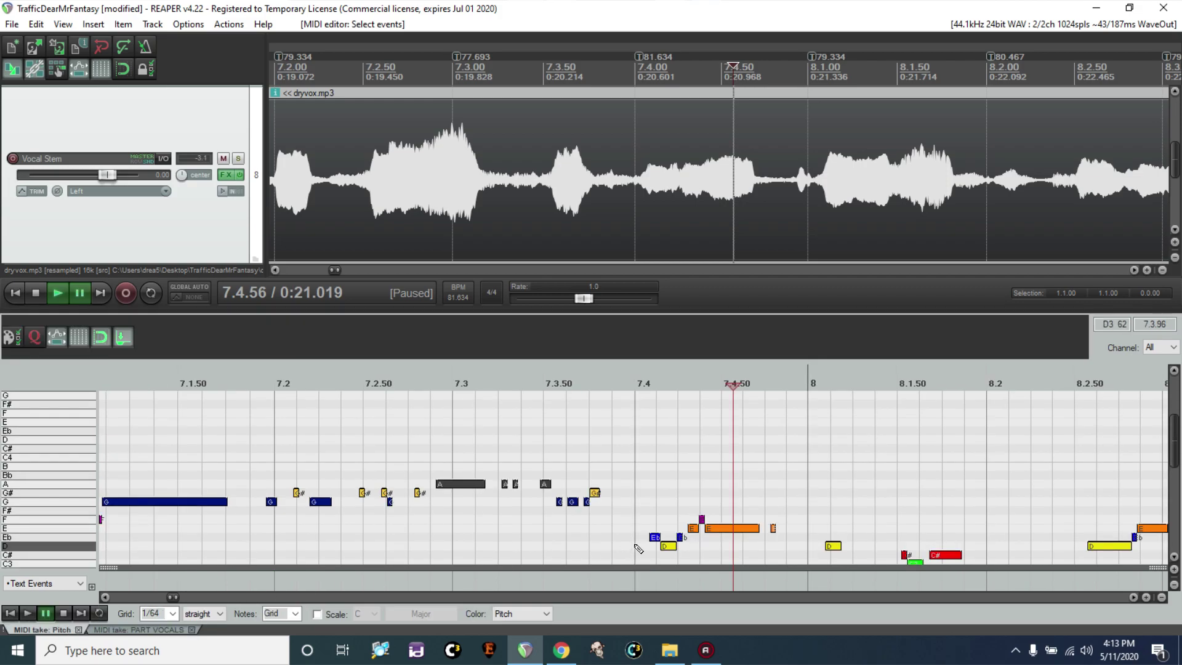
left_click(168, 627)
left_click_drag(669, 486, 670, 532)
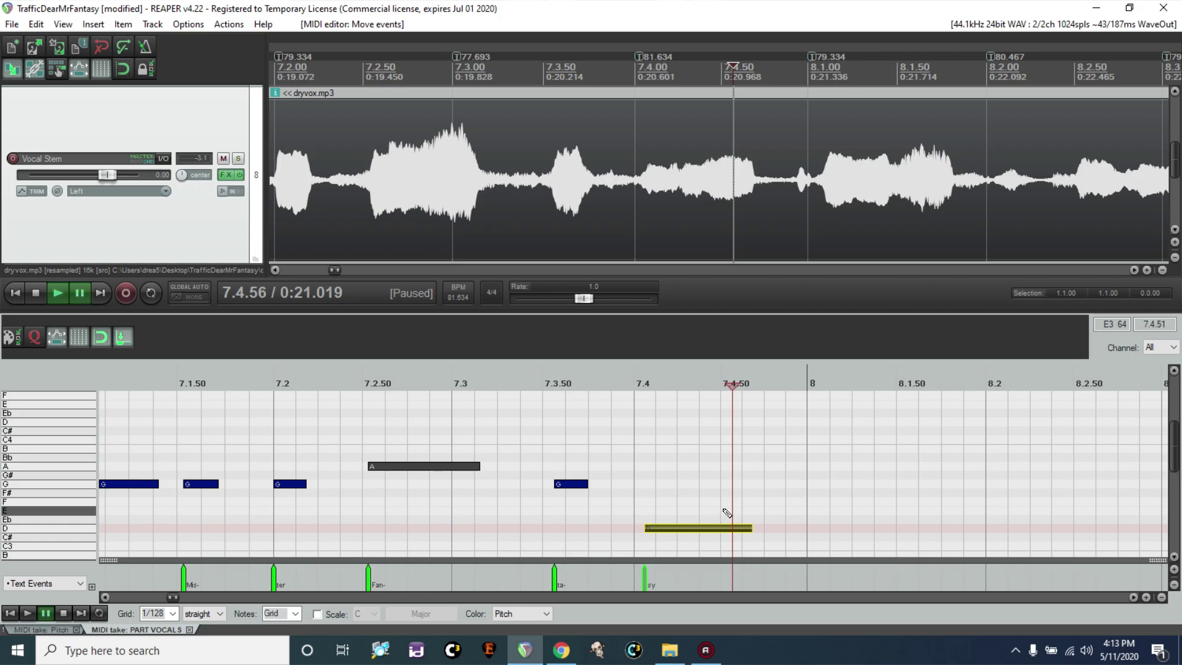
Step: Add a short E note after the D note and shorten the D to end near 7.4.37
left_click(48, 631)
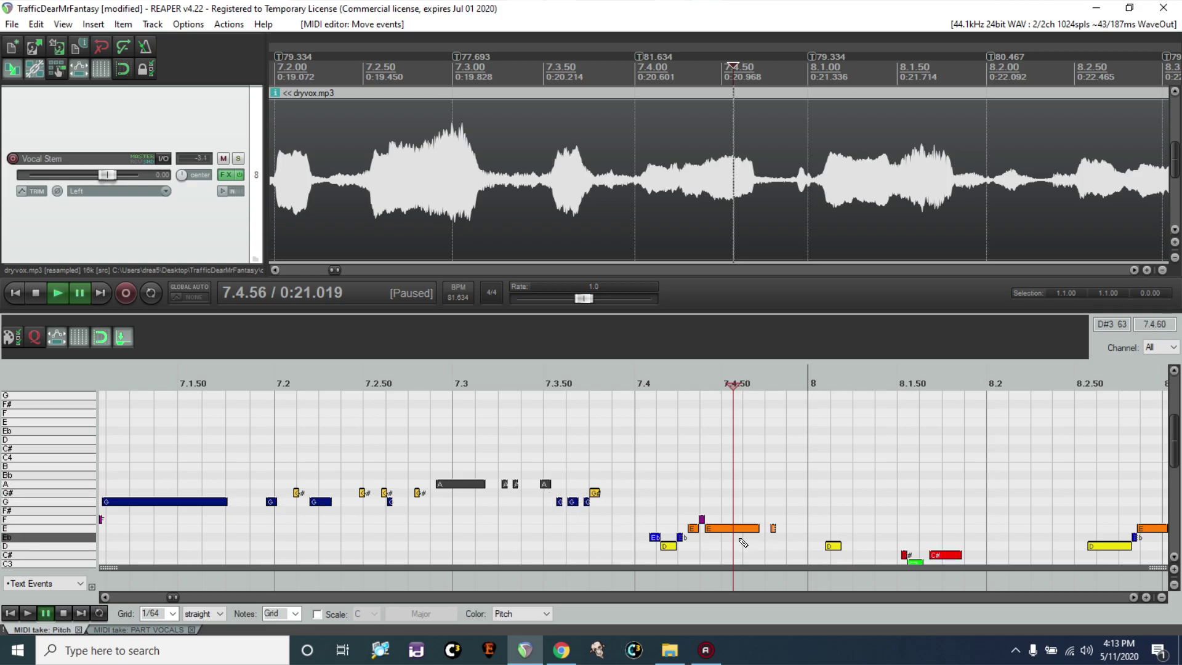
left_click(123, 629)
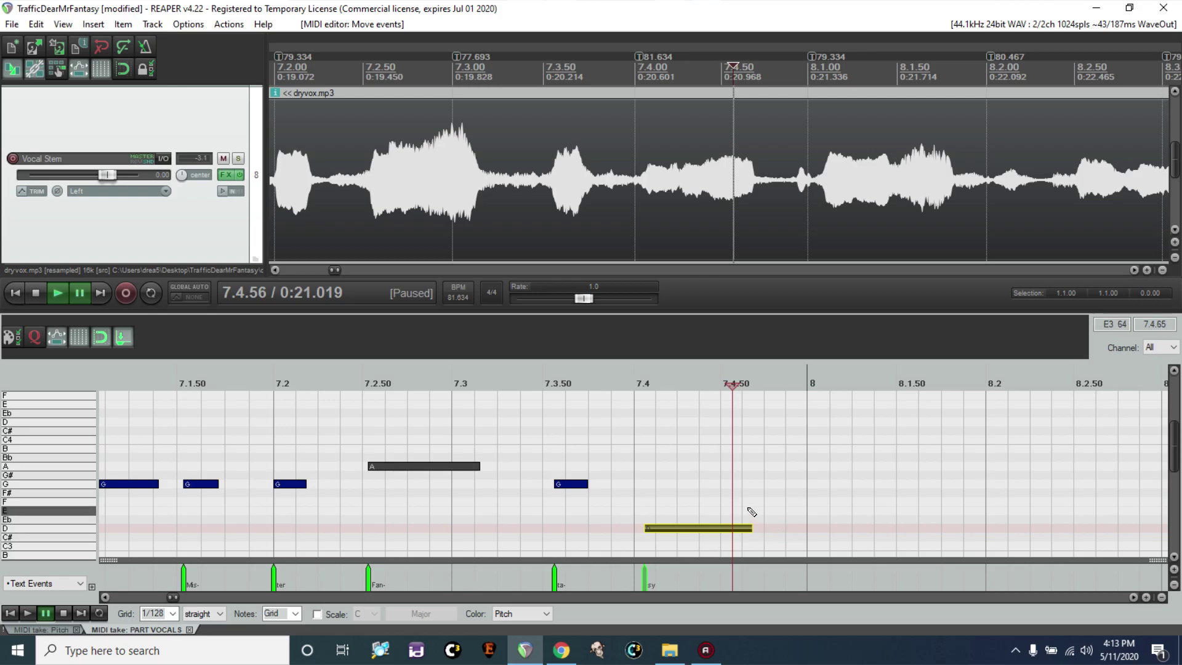
left_click_drag(735, 512, 756, 513)
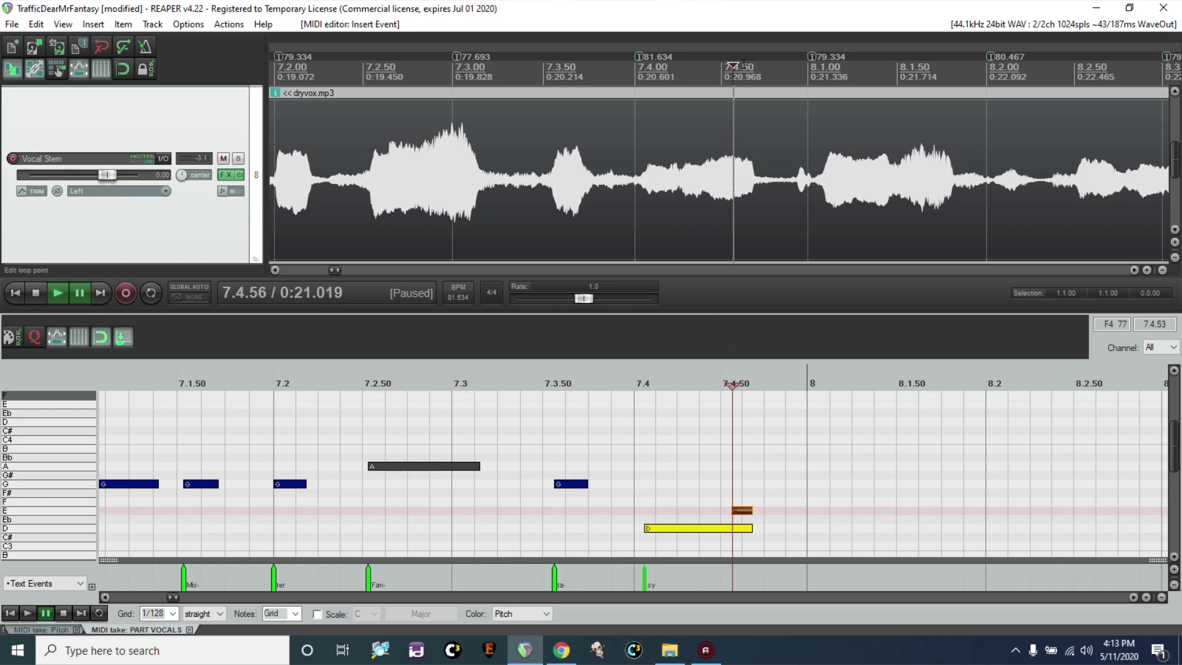
left_click_drag(731, 61, 699, 78)
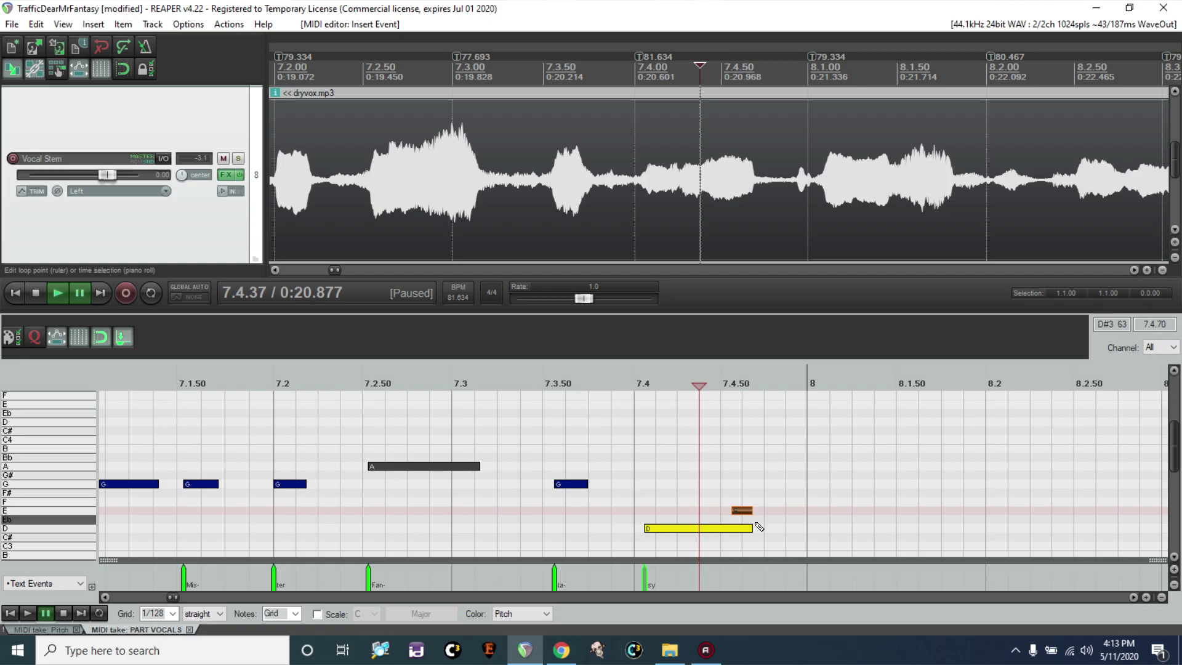
left_click_drag(749, 526, 697, 526)
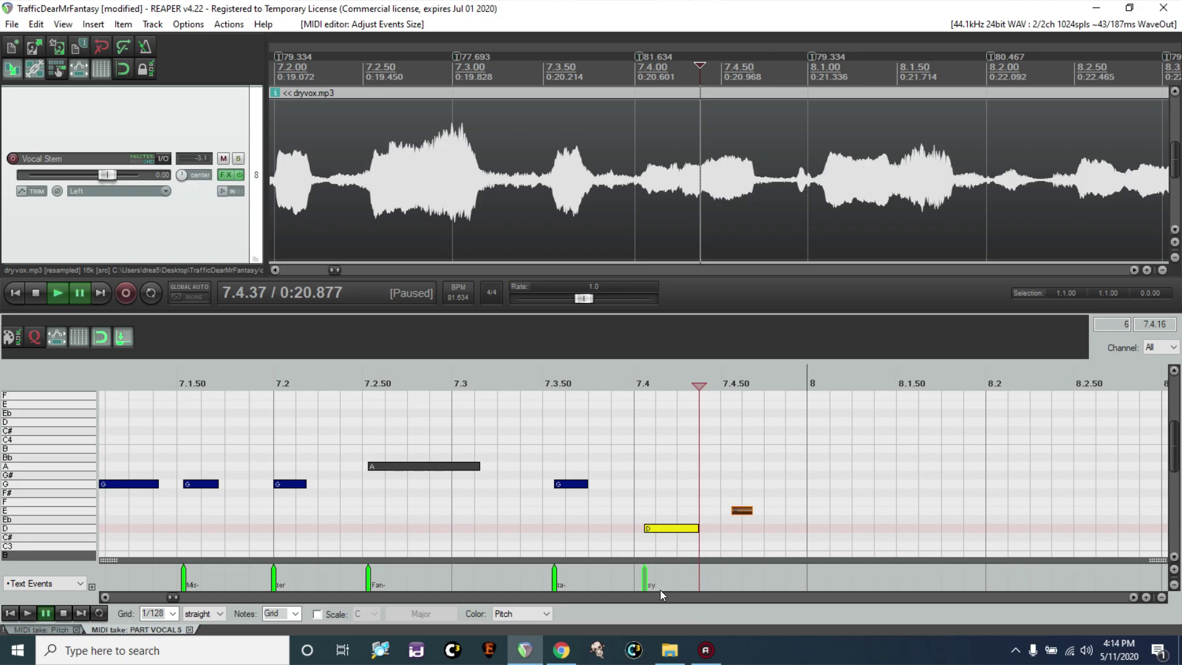
left_click(781, 496)
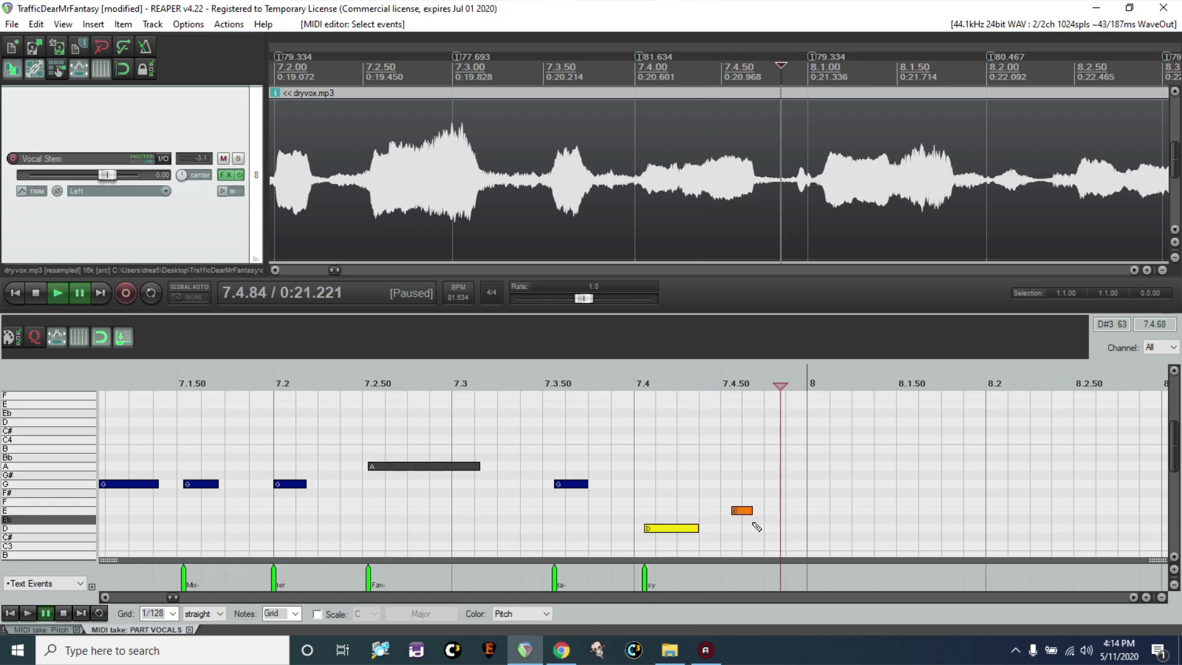
Step: Open lyrics.txt from the project folder in Notepad and save the edited file
left_click(670, 650)
double_click(714, 278)
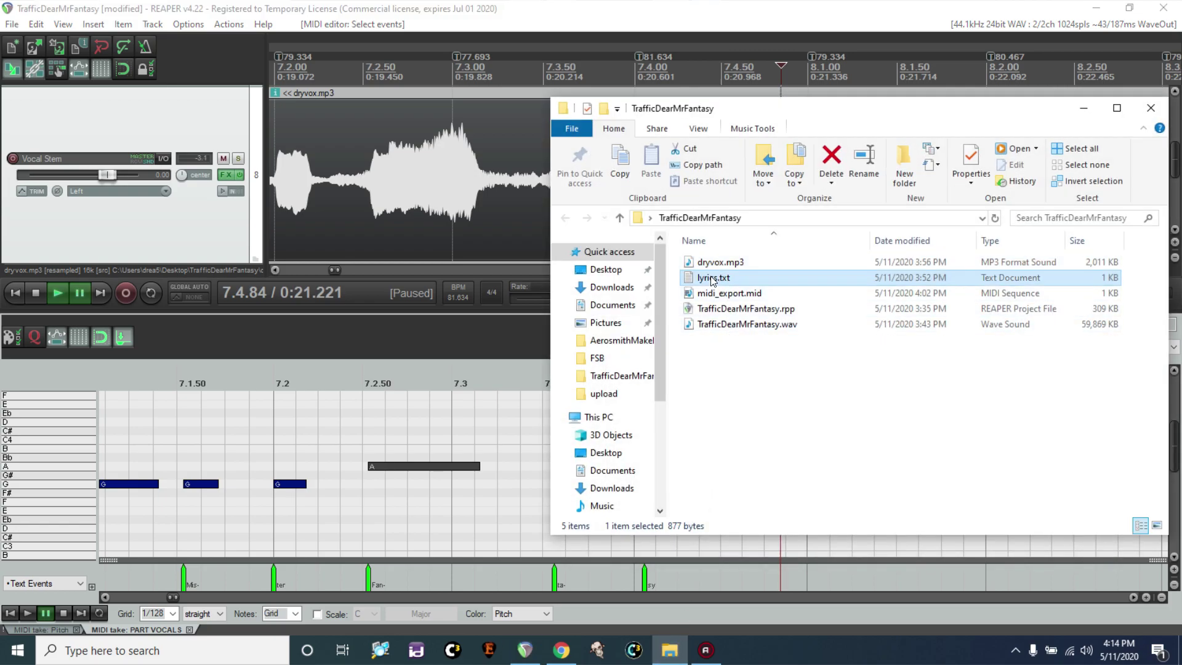
left_click(1080, 107)
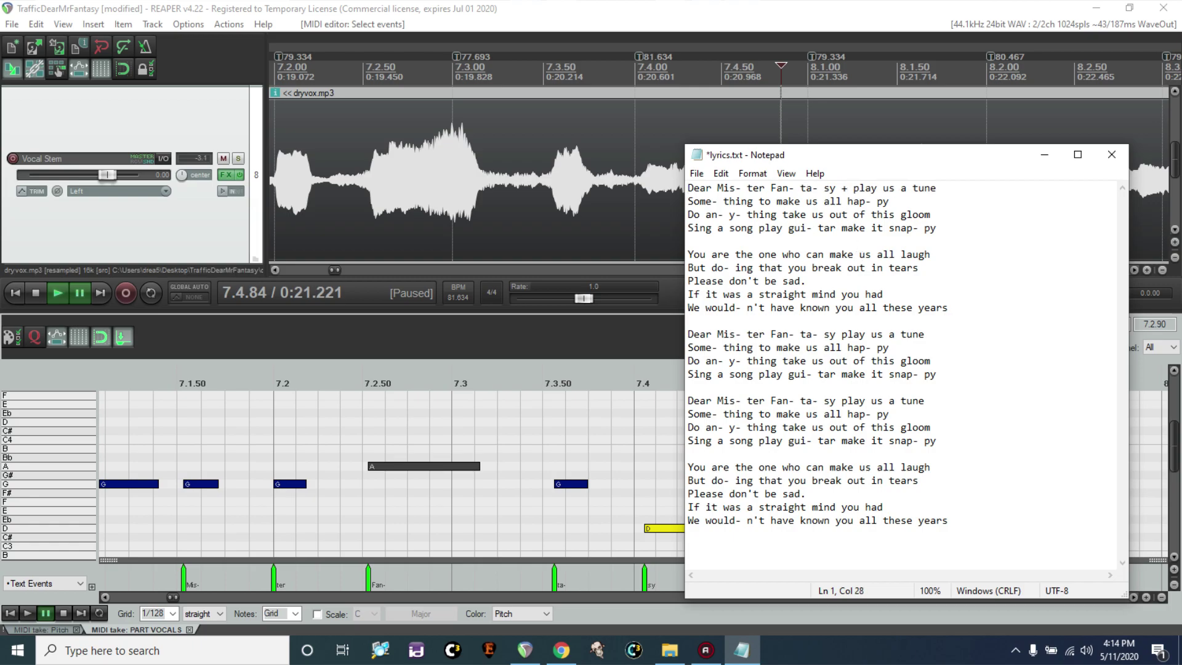
left_click(697, 175)
left_click(716, 242)
Step: Select all PART VOCALS notes and import lyrics.txt onto them
left_click(652, 458)
key("ctrl+a")
key("ctrl+l")
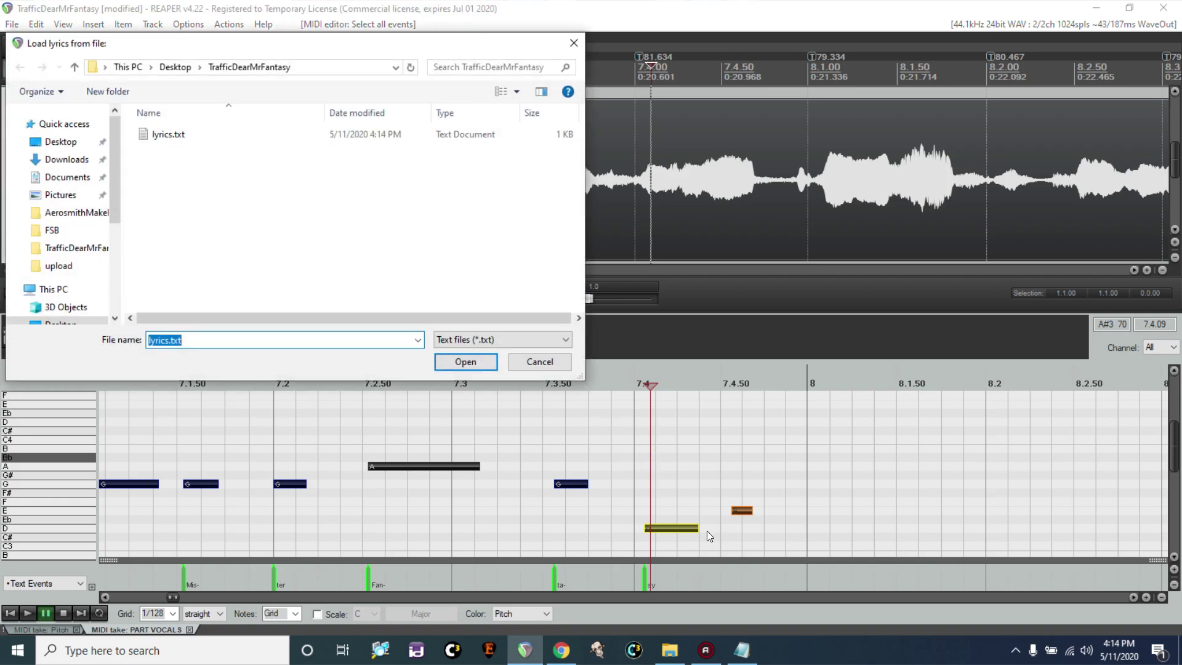
key("Return")
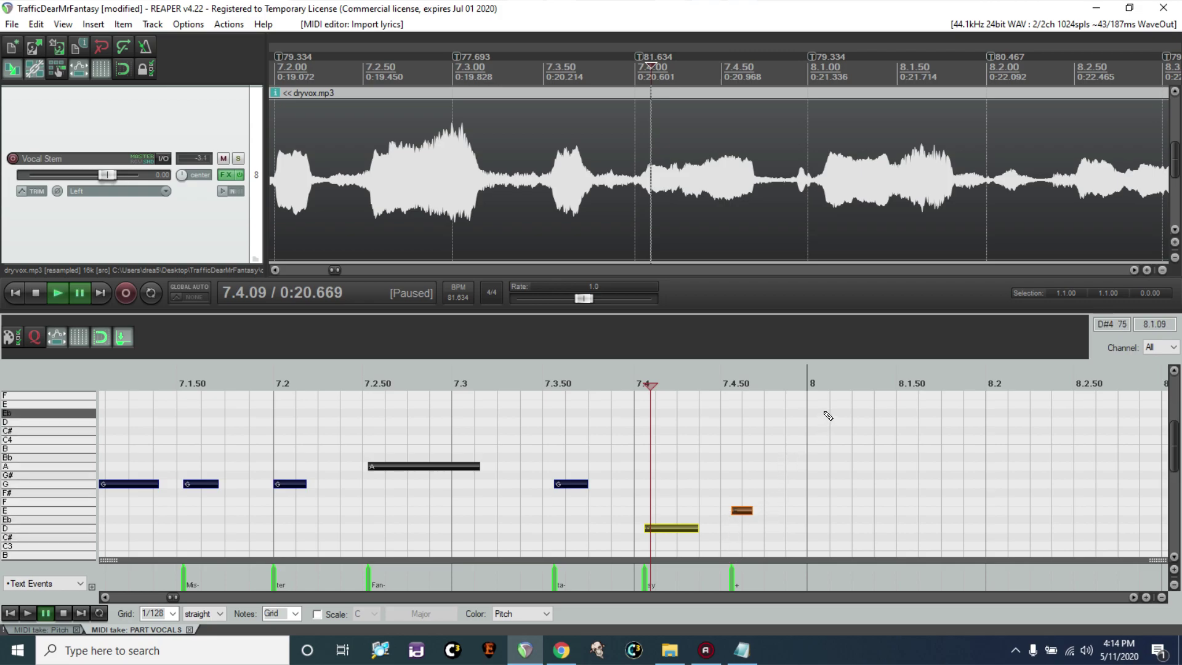
Step: Check the pitch guide at bar 8, then draw a D note at the start of bar 8
left_click(1134, 597)
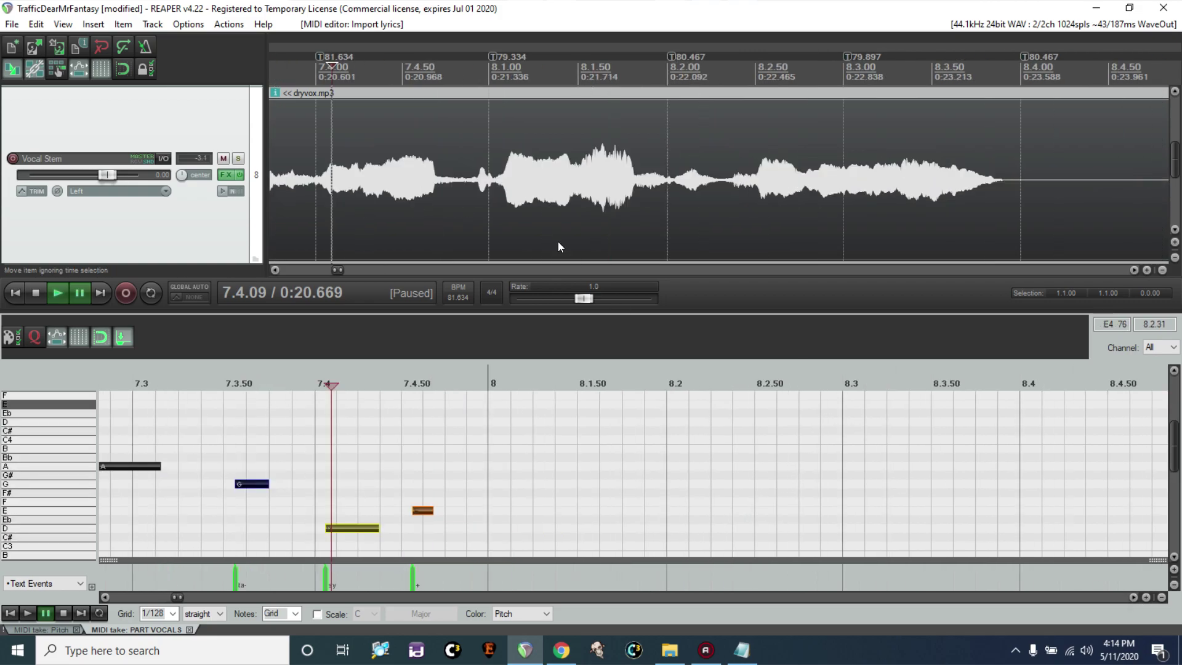
left_click(509, 174)
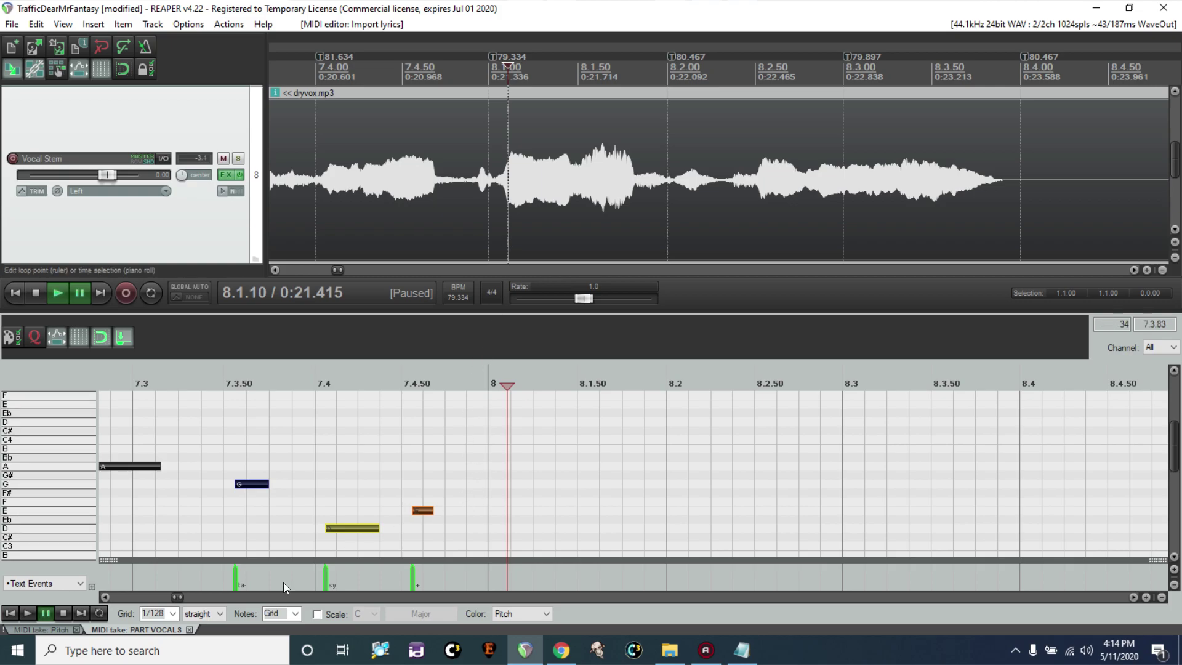
left_click(69, 629)
scroll(553, 492, "down", 3)
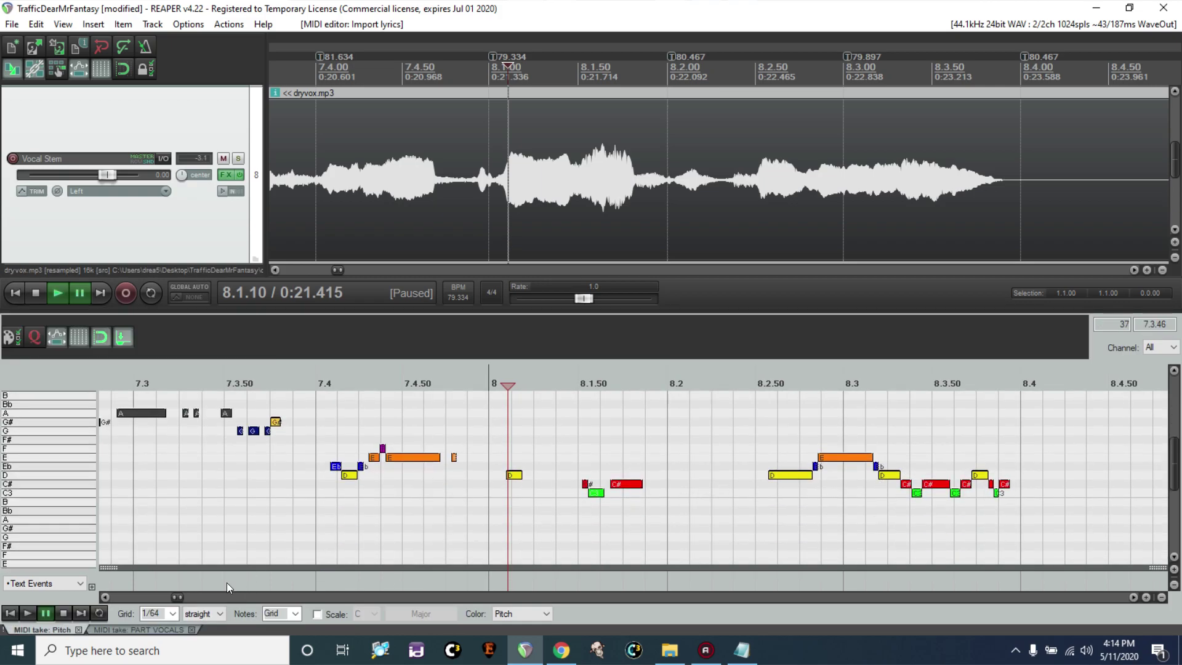
left_click(117, 630)
scroll(511, 498, "down", 2)
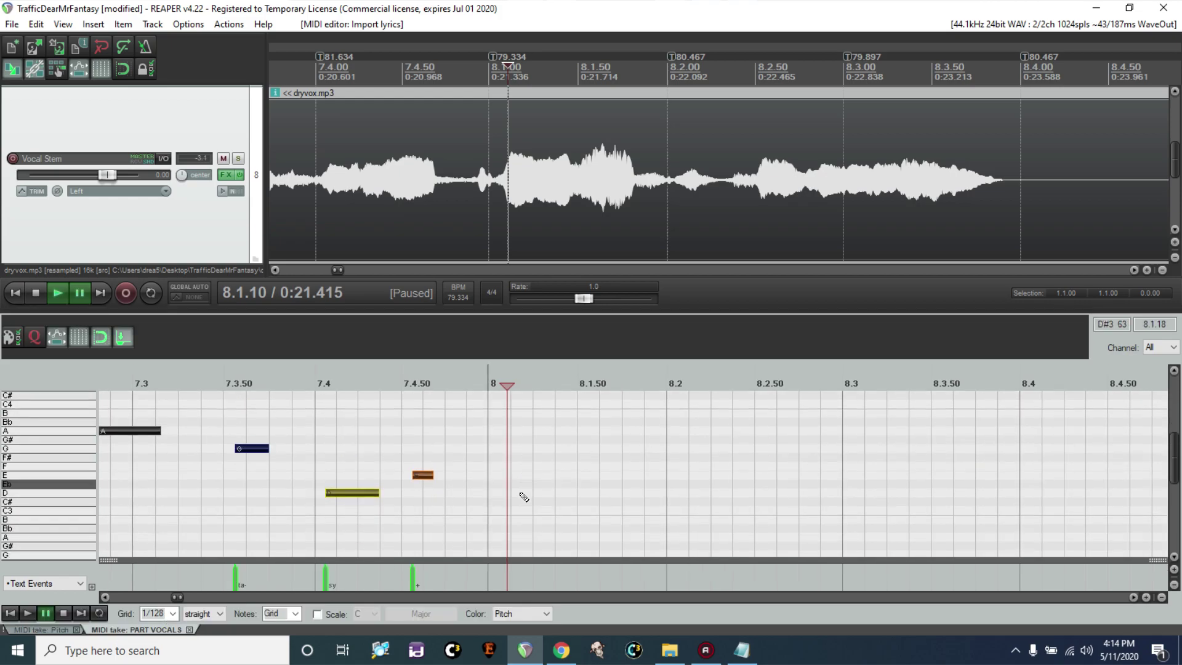
left_click_drag(511, 496, 560, 496)
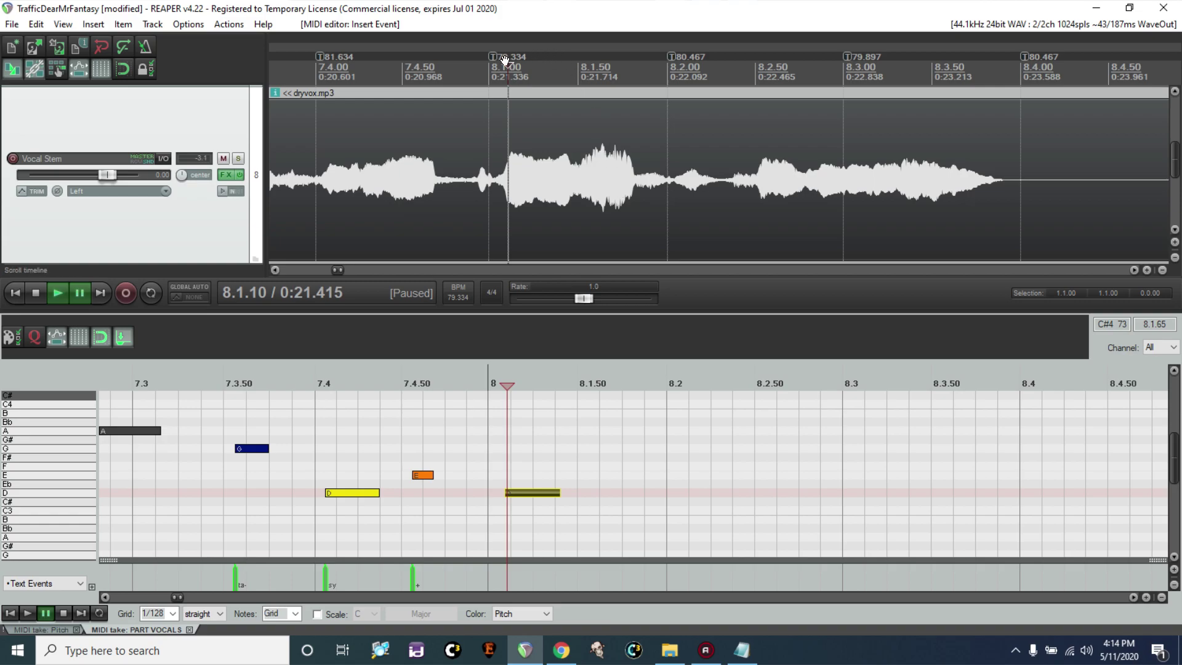
Step: Draw short D notes at 8.1.62 and 8.2.04 and a long note from about 8.2.50
left_click_drag(505, 61, 600, 80)
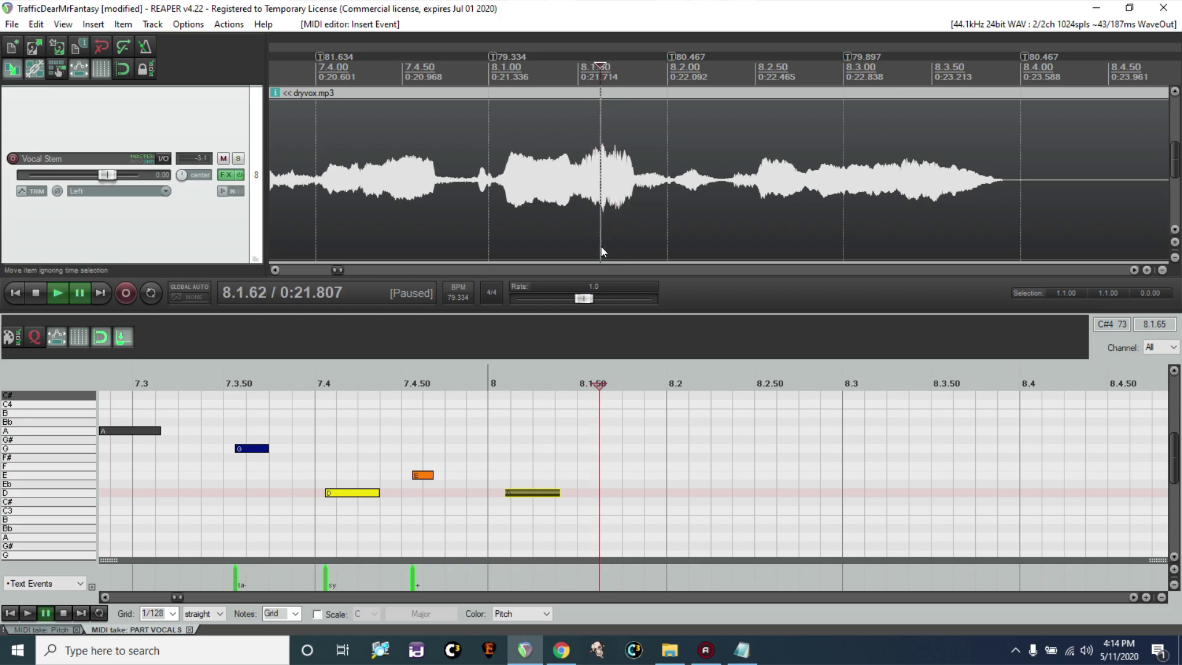
left_click_drag(601, 493, 636, 499)
key("ctrl+space")
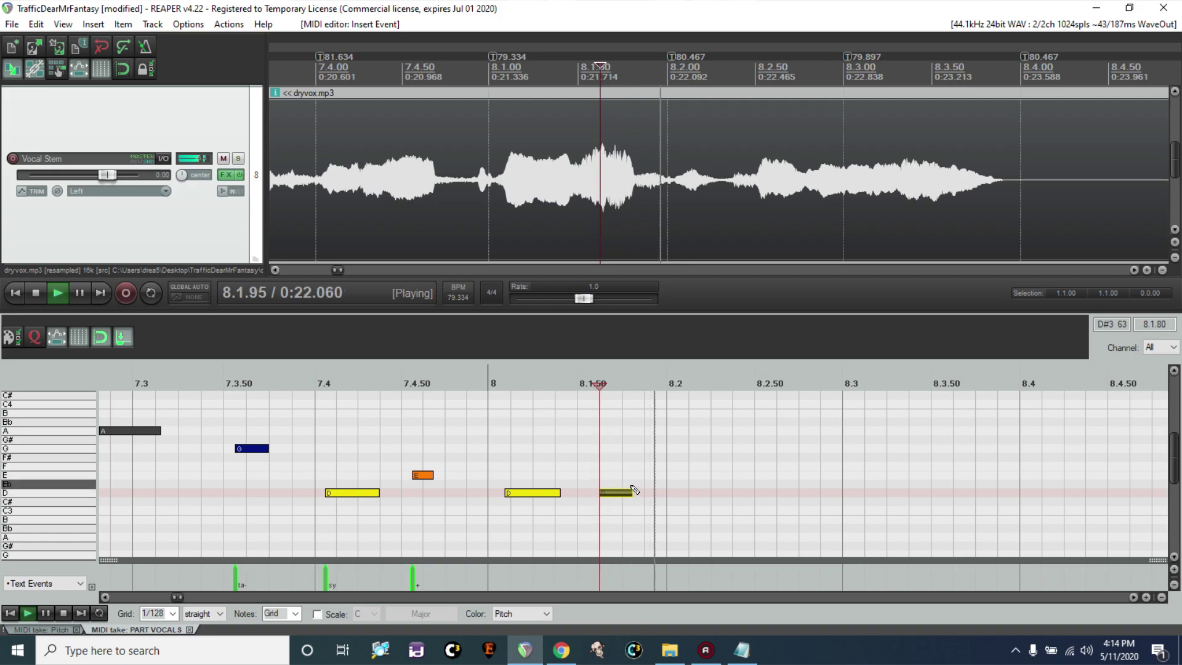
key("ctrl+space")
left_click(673, 177)
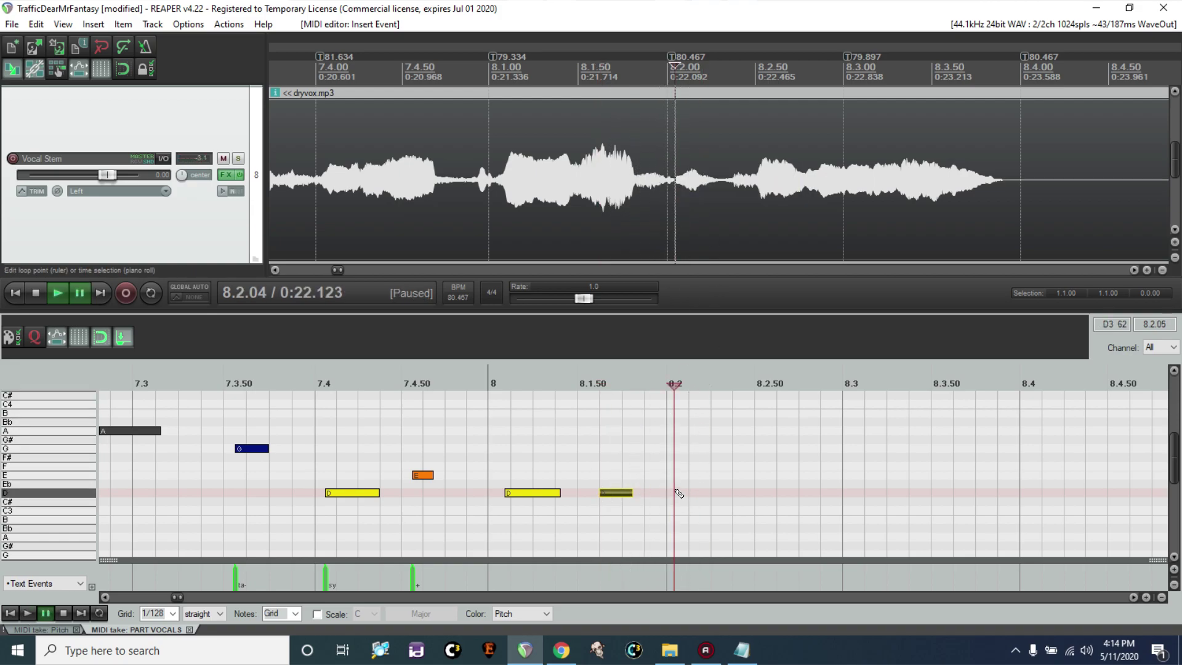
left_click_drag(673, 493, 698, 496)
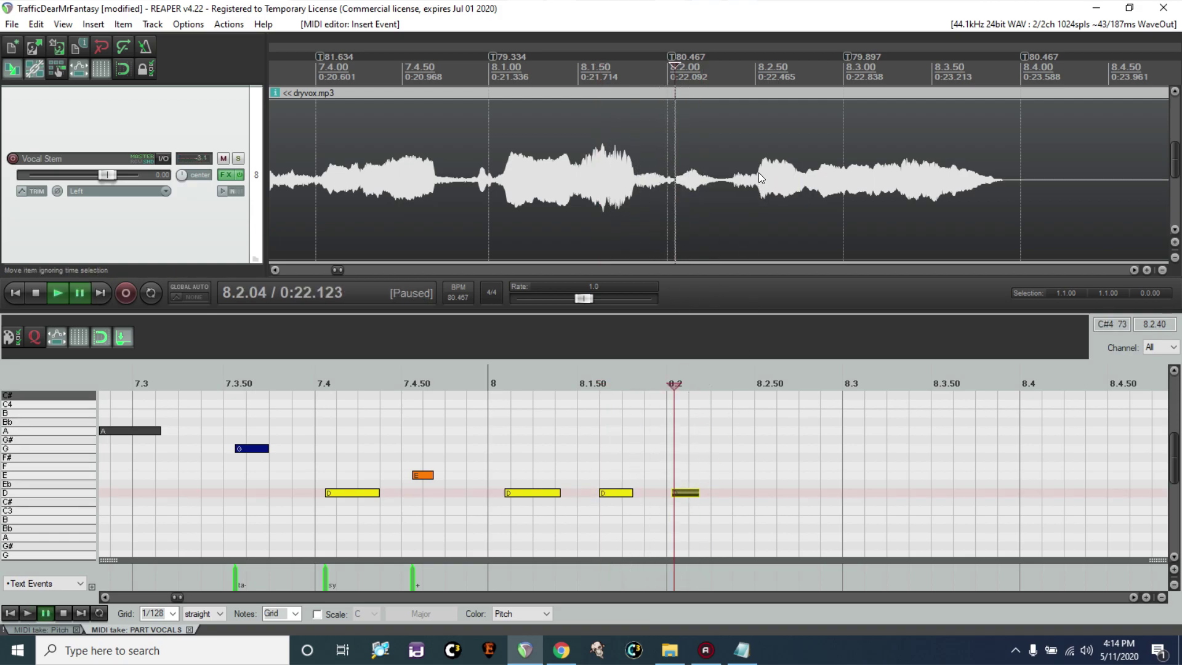
left_click(761, 456)
mouse_move(764, 501)
left_mouse_down()
mouse_move(1005, 500)
mouse_move(985, 489)
left_mouse_up()
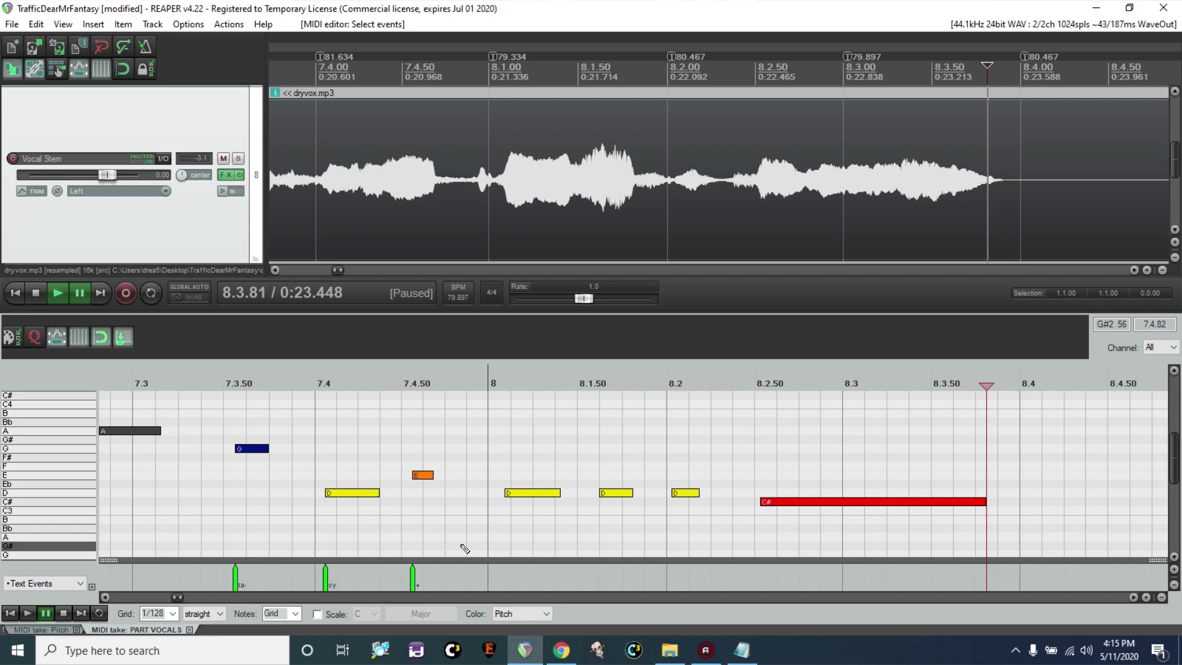
Step: Compare with the pitch guide and lower the second D note in bar 8 to C#
left_click(53, 629)
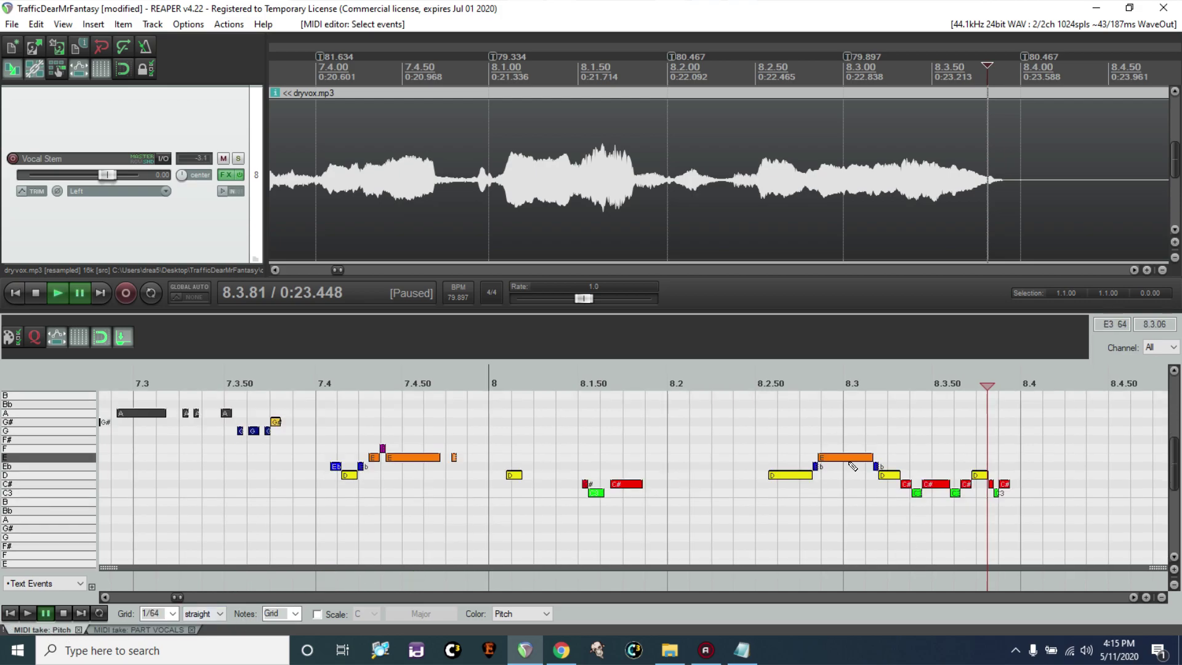
left_click(149, 631)
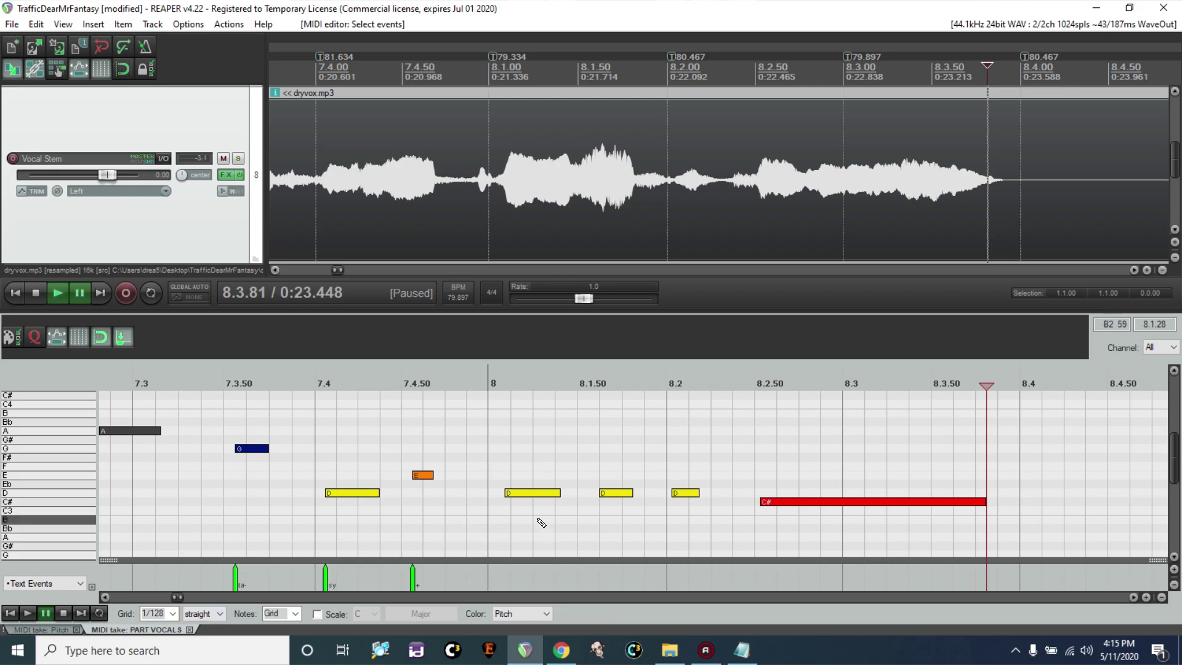
left_click(532, 493)
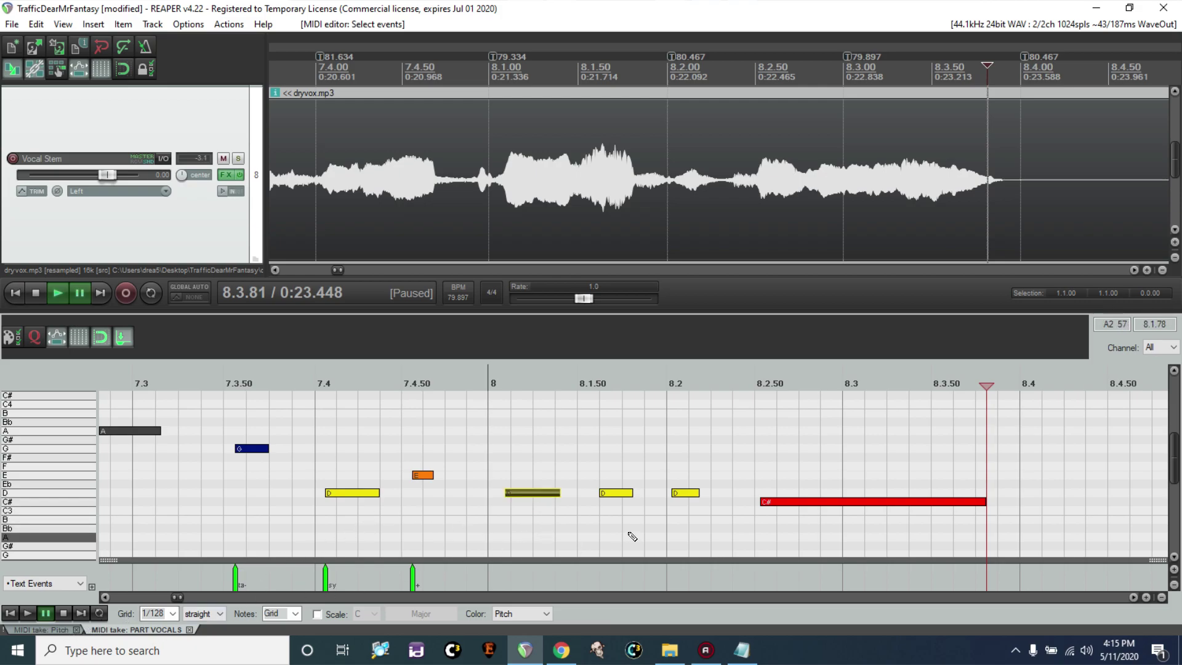
left_click(527, 519)
left_click(58, 626)
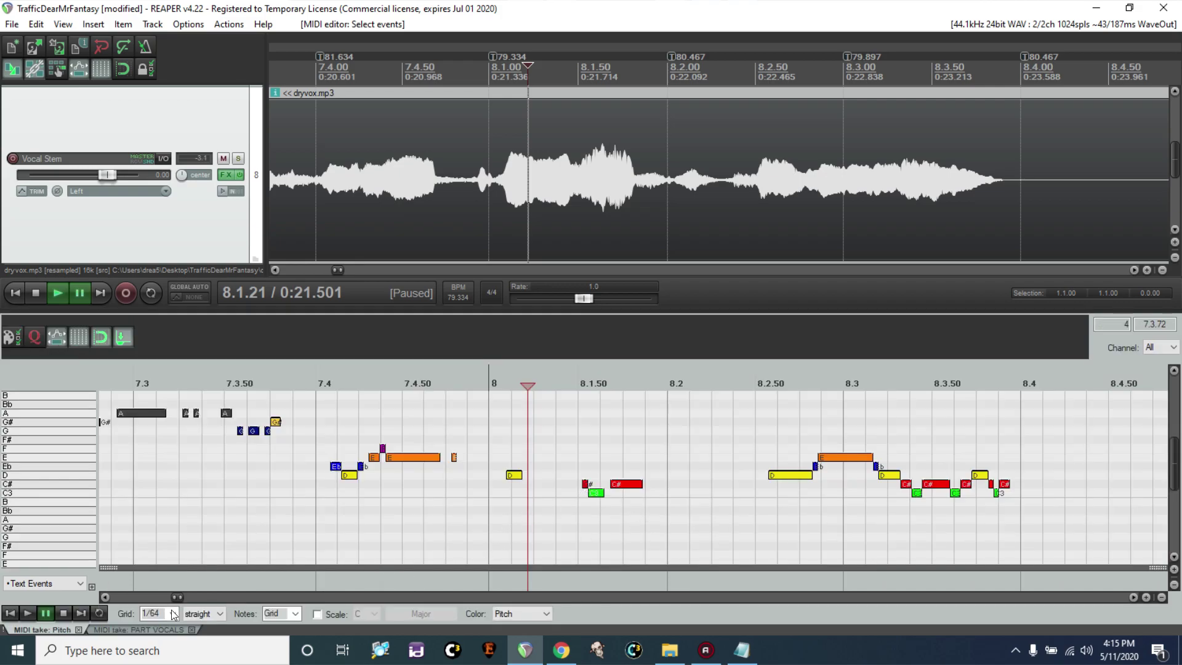
left_click(159, 629)
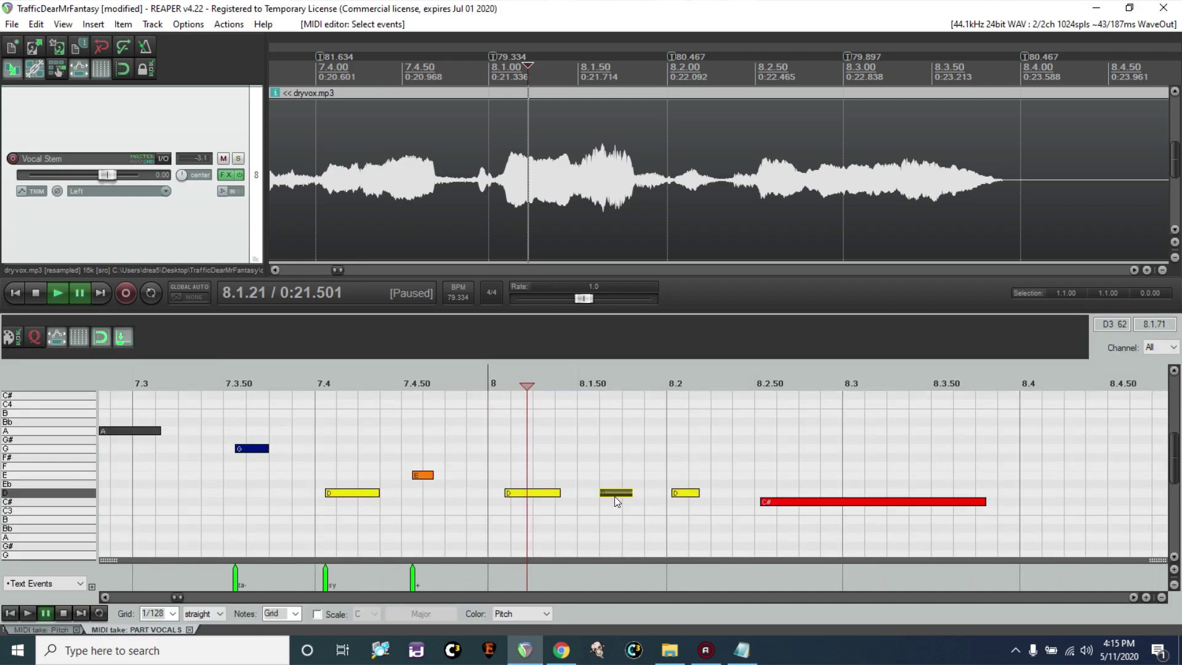
left_click_drag(615, 496, 618, 506)
Step: Raise the long note at 8.2.50 and audition the vocal from that point
left_click(48, 629)
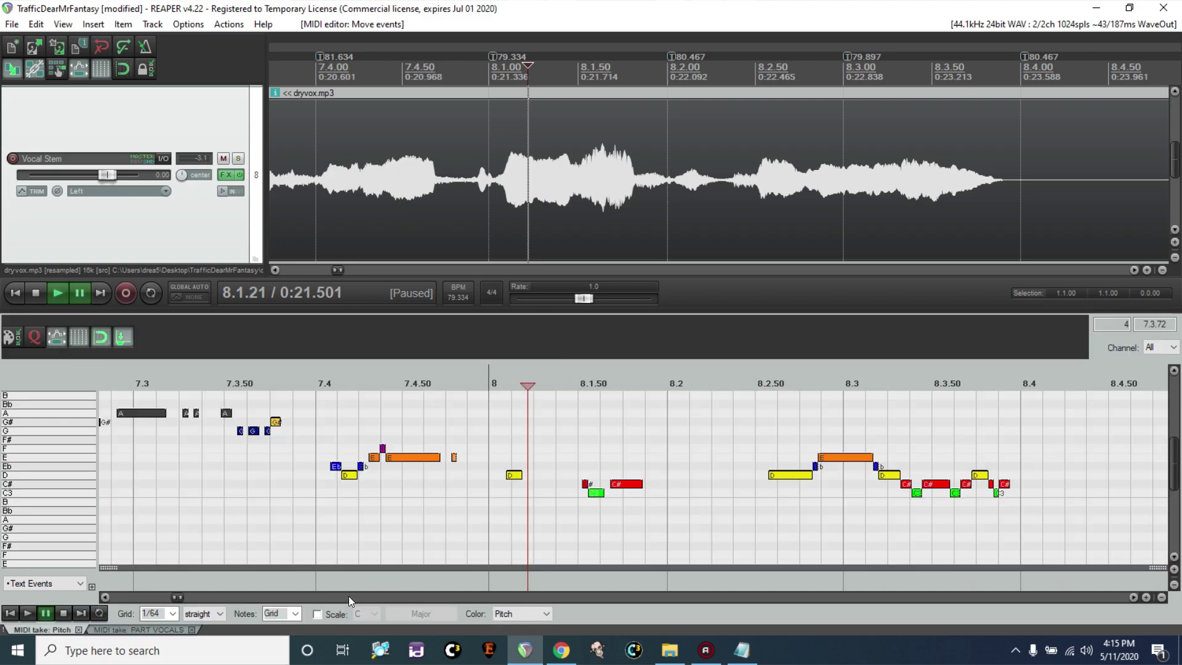
left_click(151, 630)
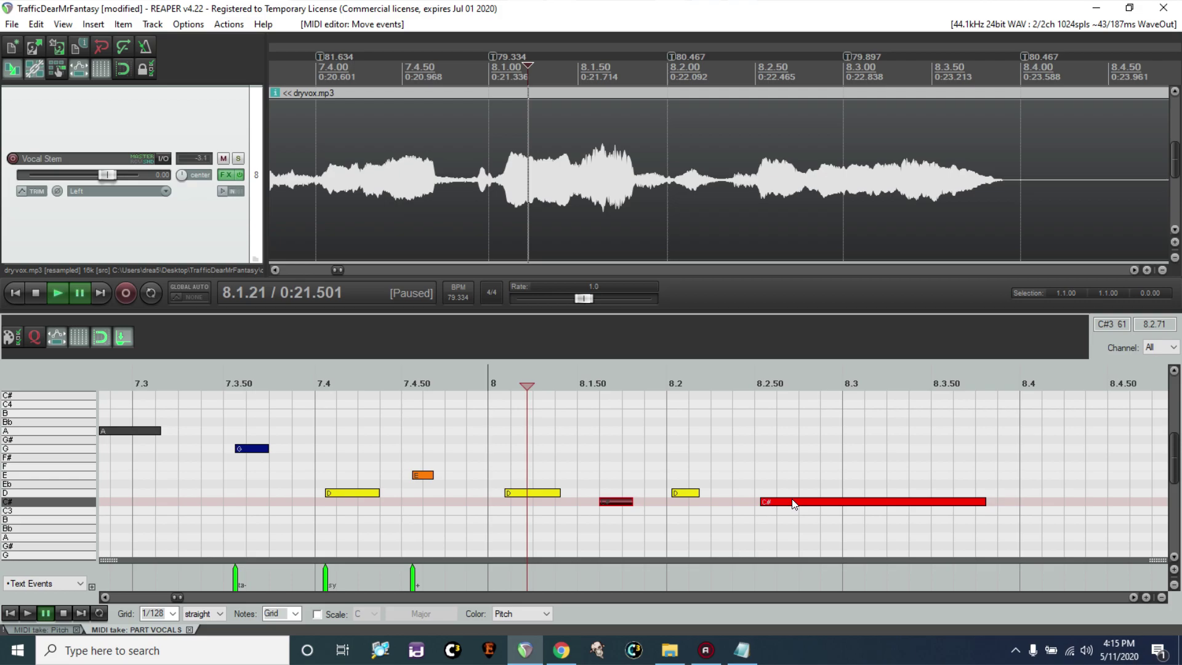
left_click_drag(791, 501, 795, 475)
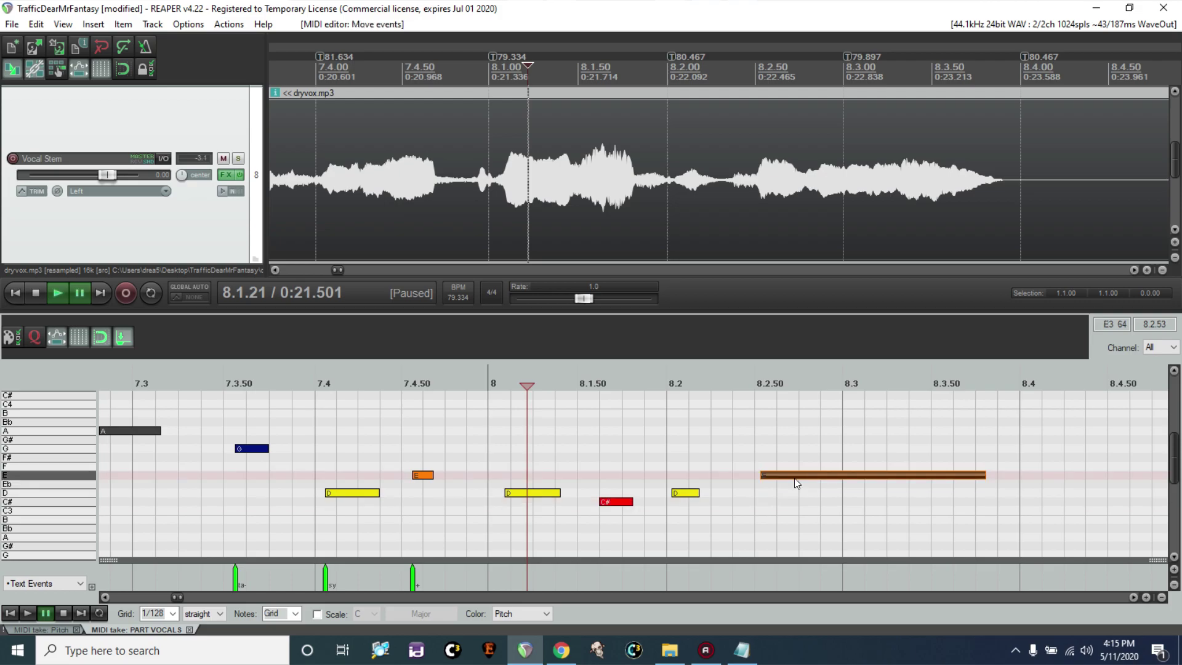
left_click(756, 537)
key("space")
key("ctrl+space")
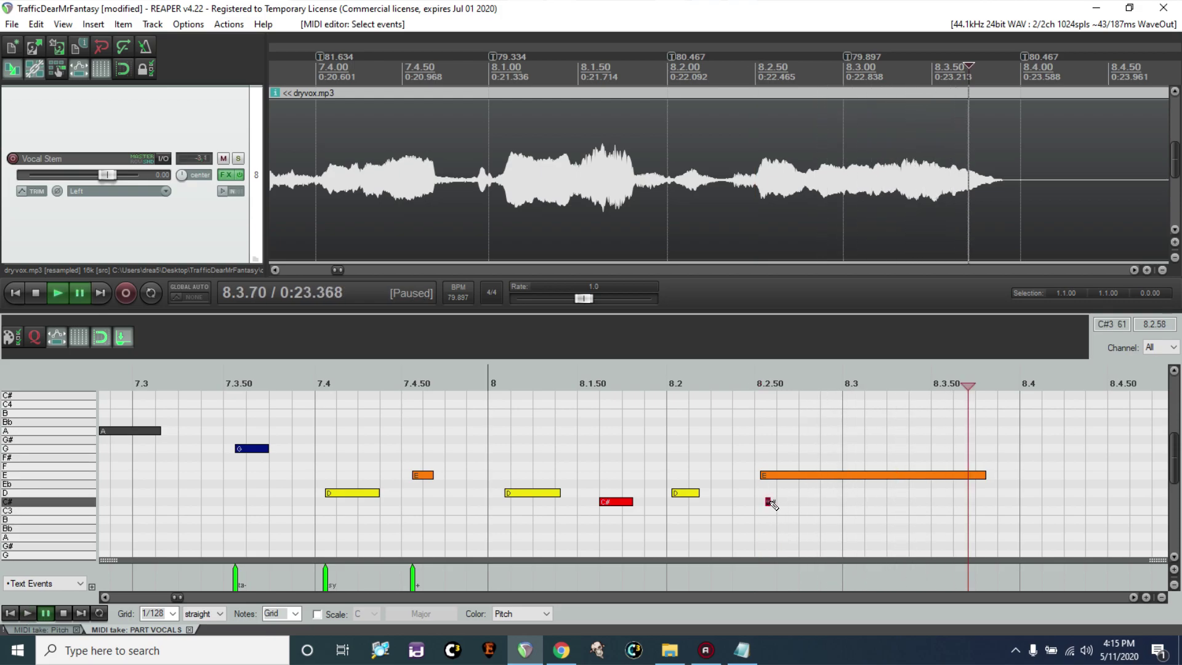
Step: Add short C# notes on either side of the E note and trim the E note inward
left_click_drag(777, 509, 769, 503)
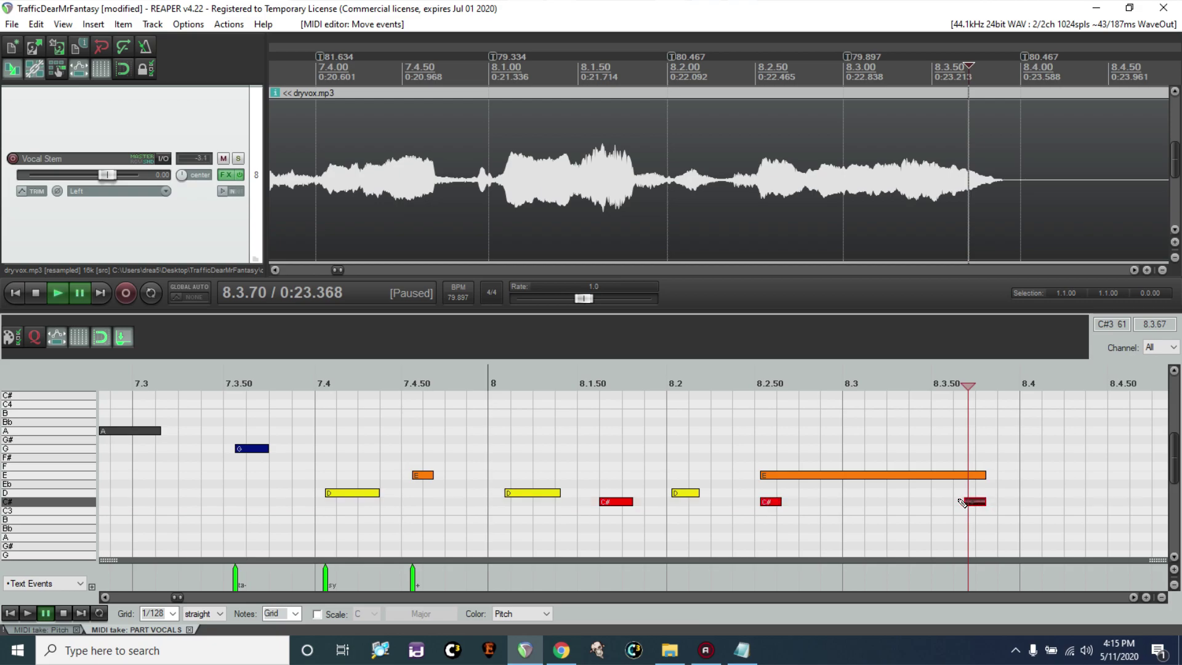
left_click(963, 503)
left_click_drag(983, 474, 919, 477)
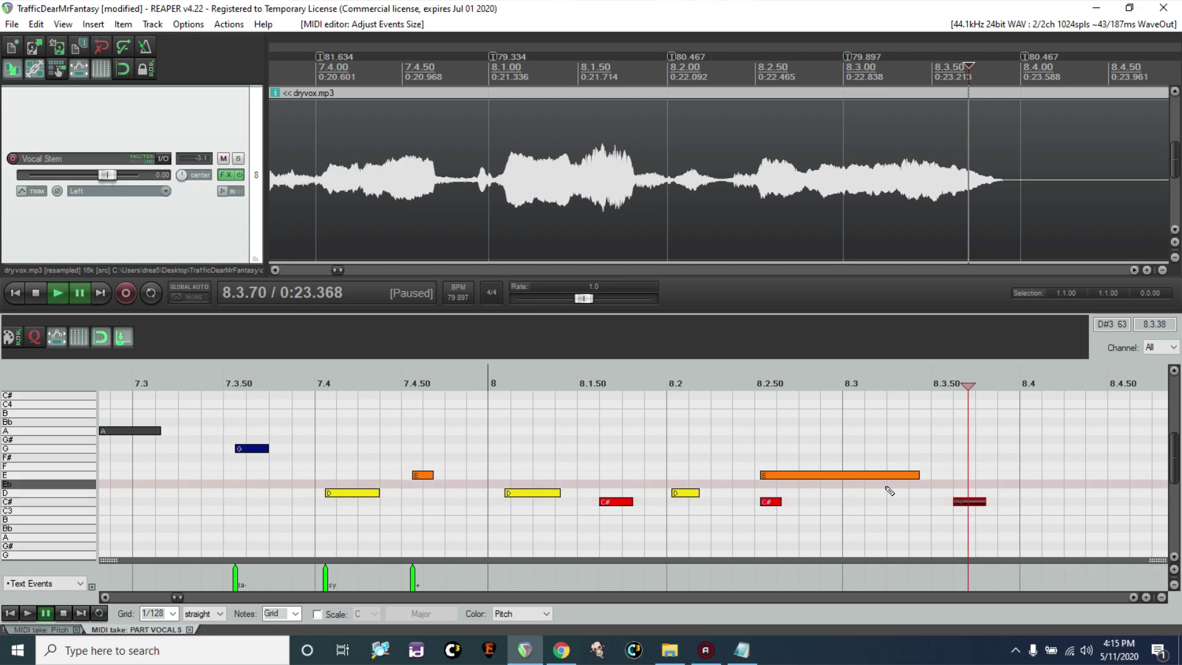
left_click_drag(758, 475, 821, 477)
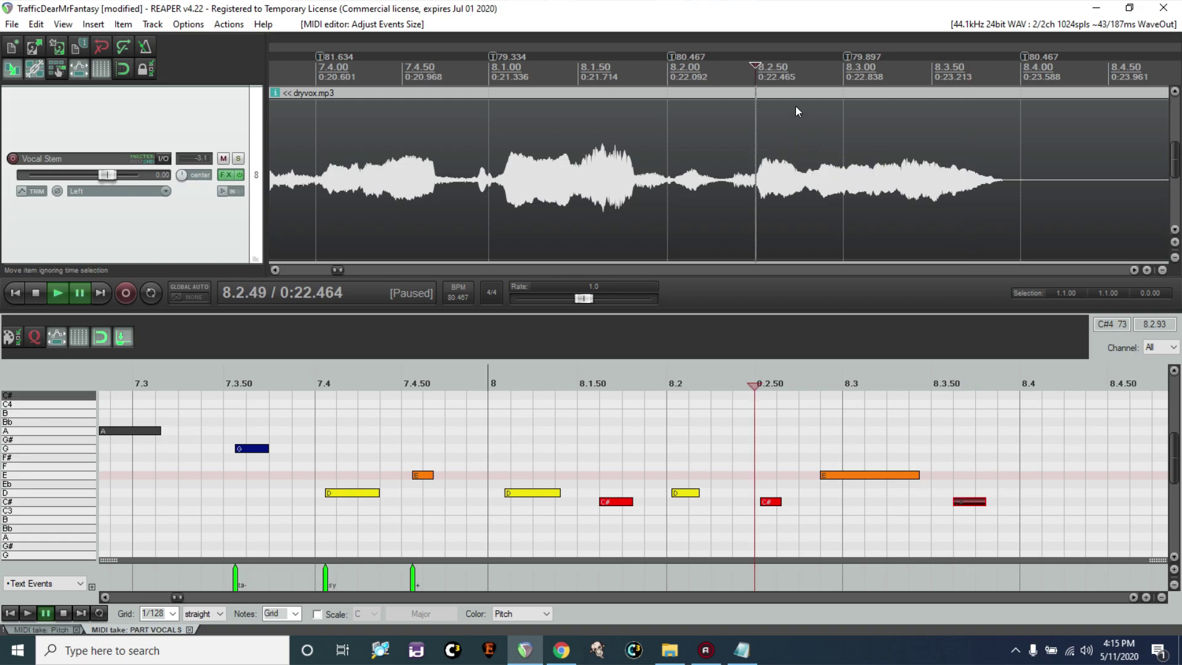
left_click_drag(751, 60, 900, 73)
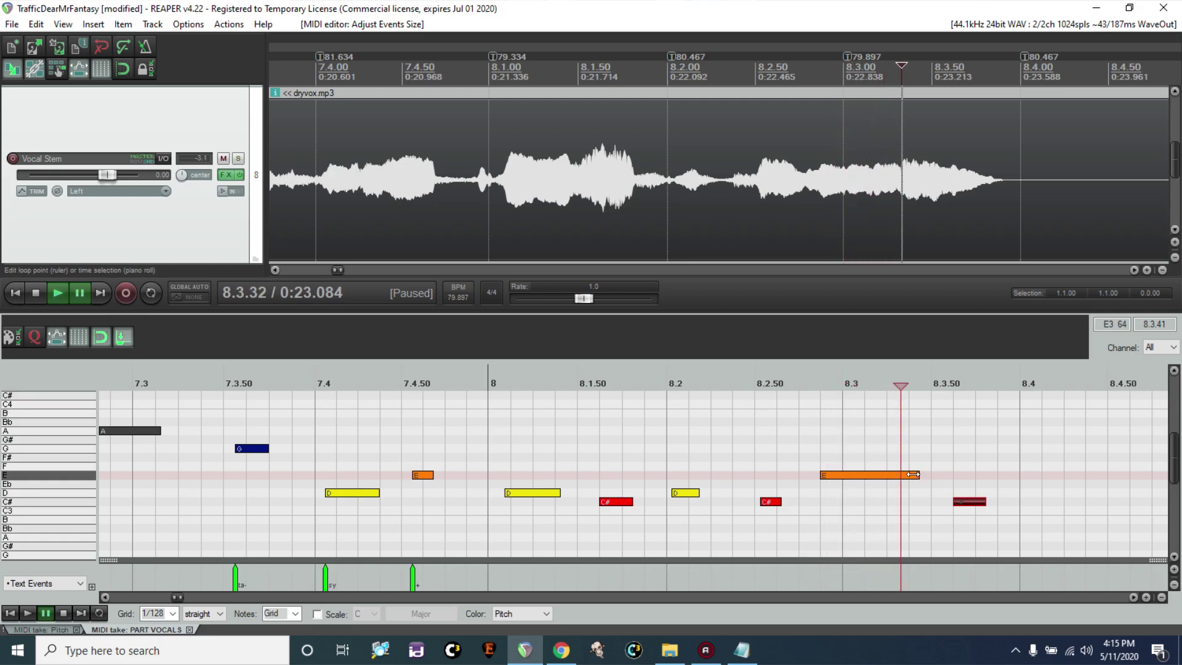
left_click_drag(918, 476, 905, 475)
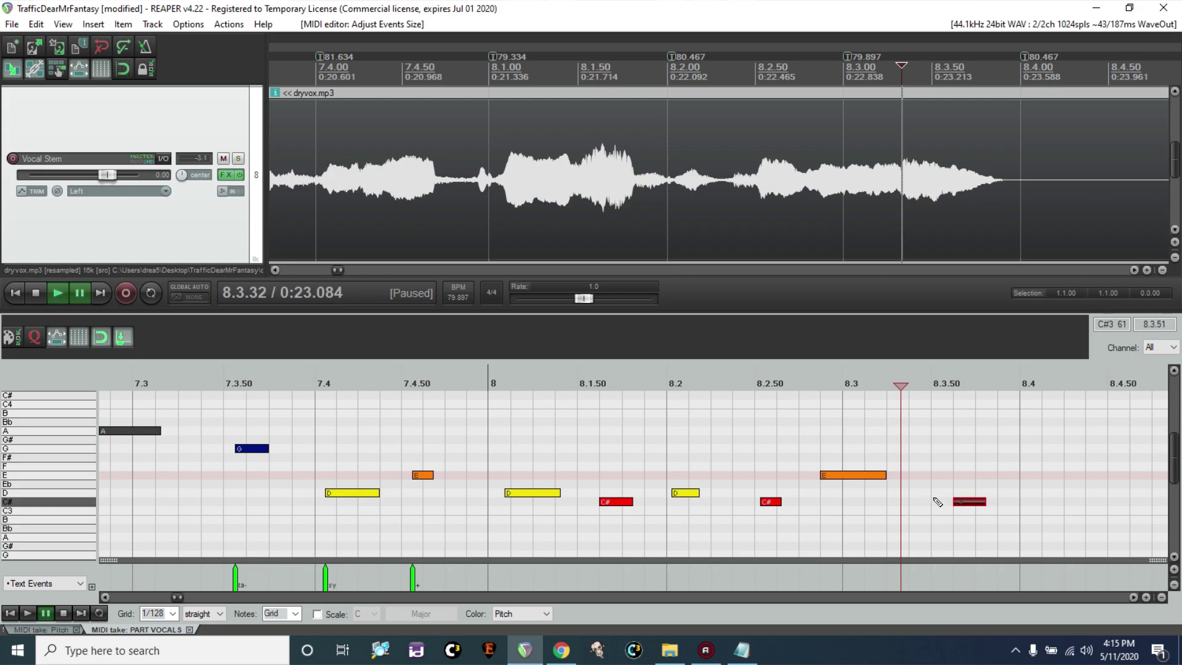
Step: Save the edited lyrics file in Notepad
left_click(742, 650)
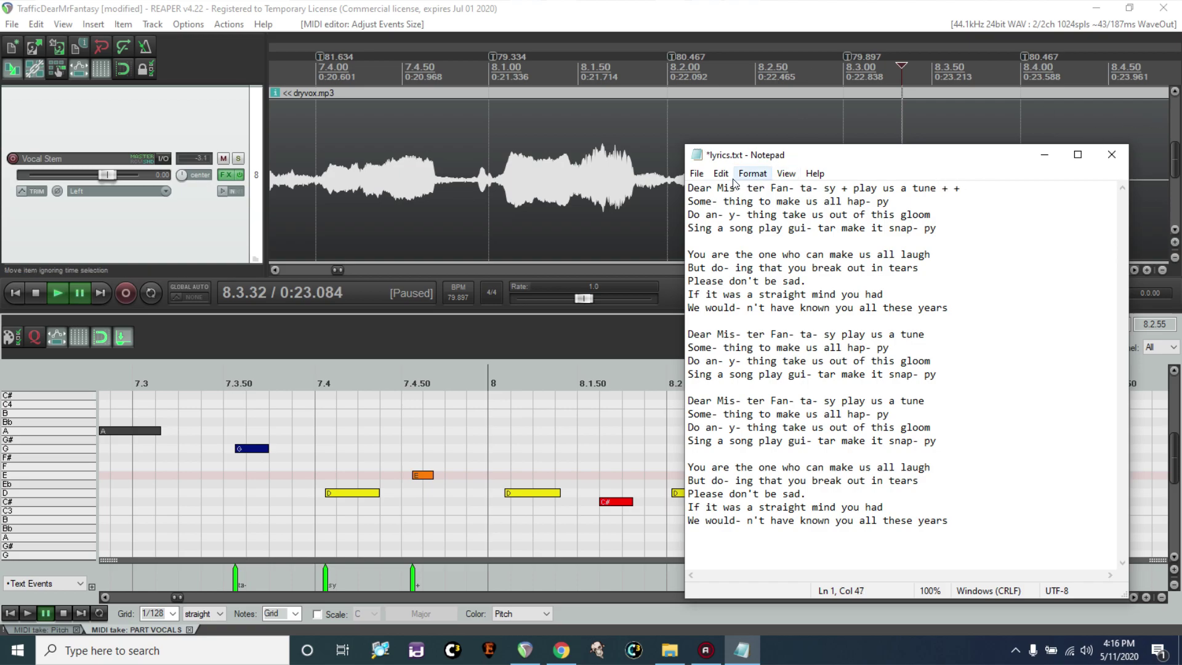
left_click(696, 175)
left_click(717, 240)
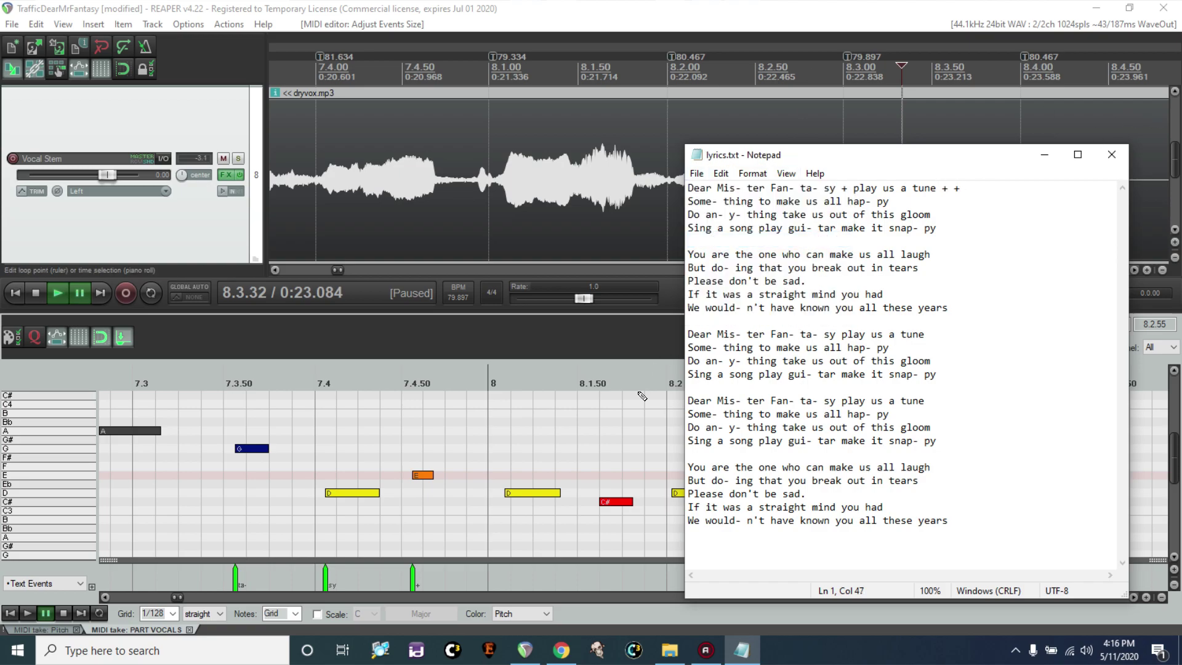
Step: Select all PART VOCALS notes and import lyrics.txt onto them
left_click(625, 430)
left_click(623, 430)
key("ctrl+a")
key("ctrl+l")
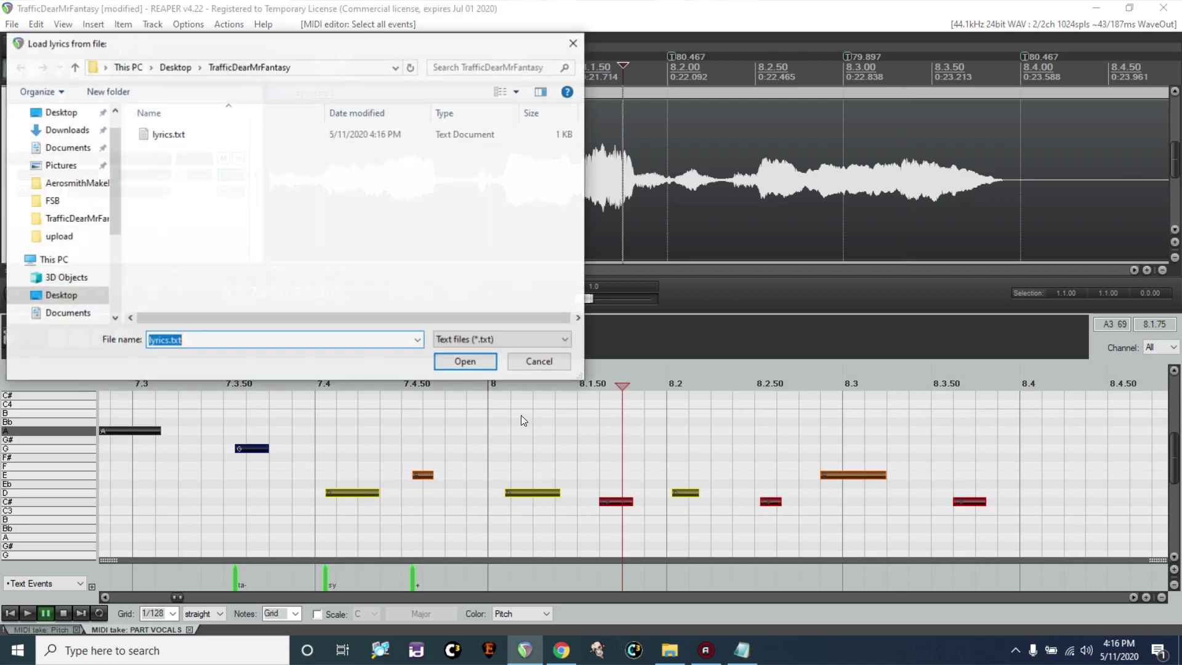
left_click(462, 364)
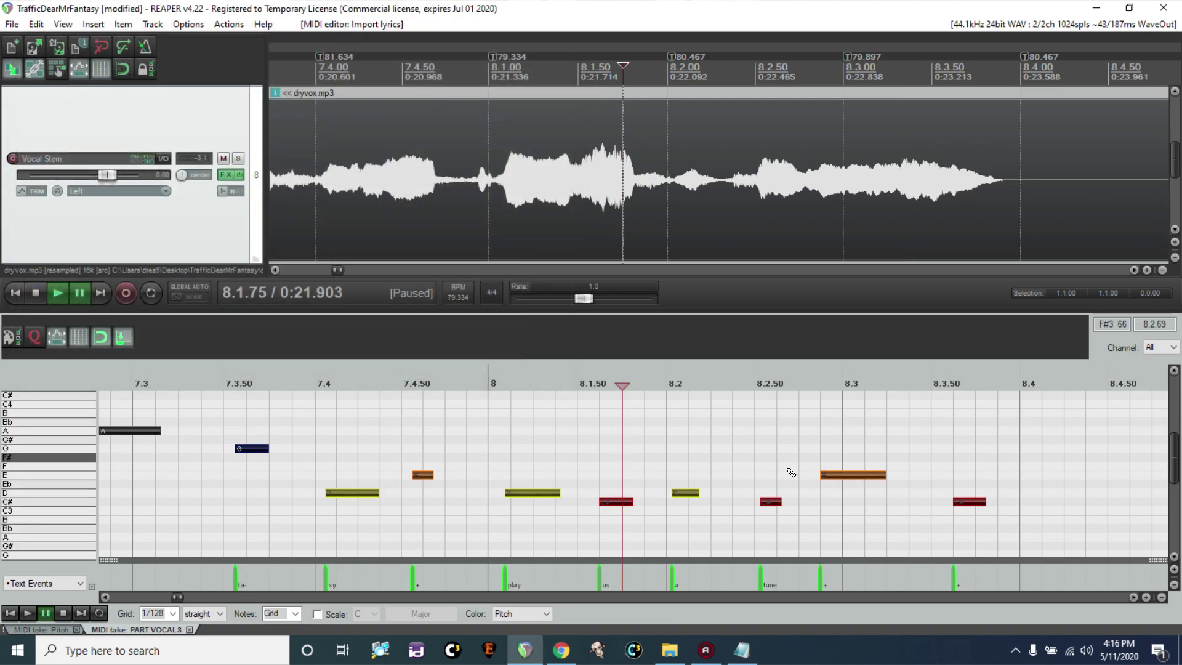
left_click_drag(106, 594, 105, 597)
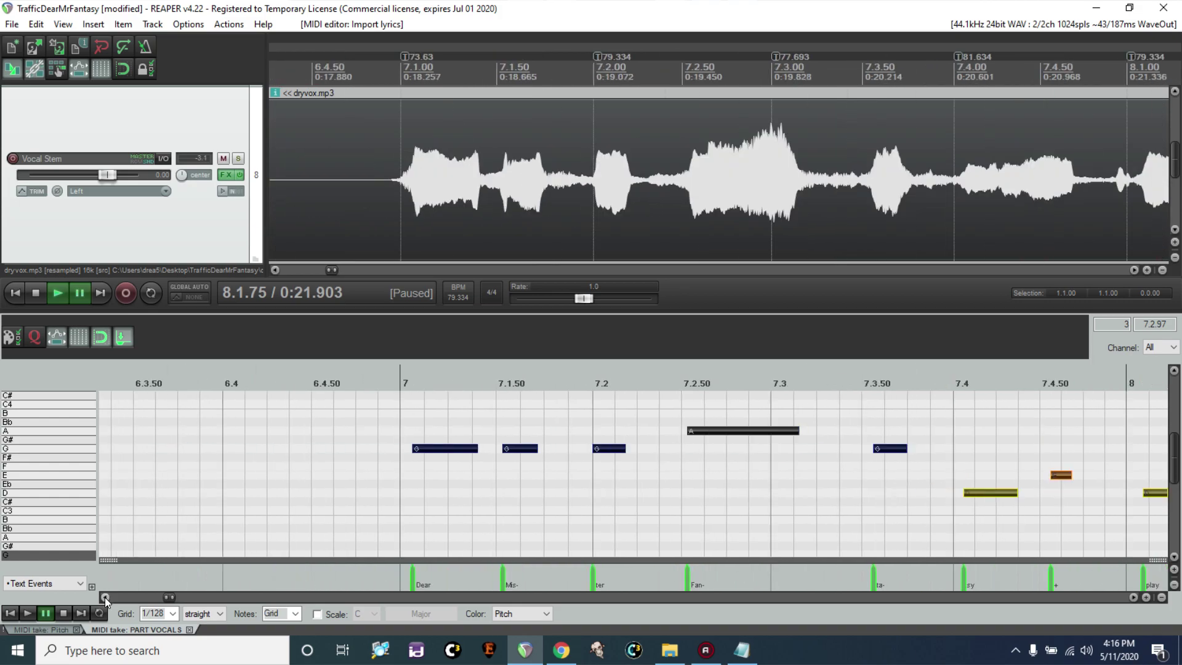
left_click(356, 480)
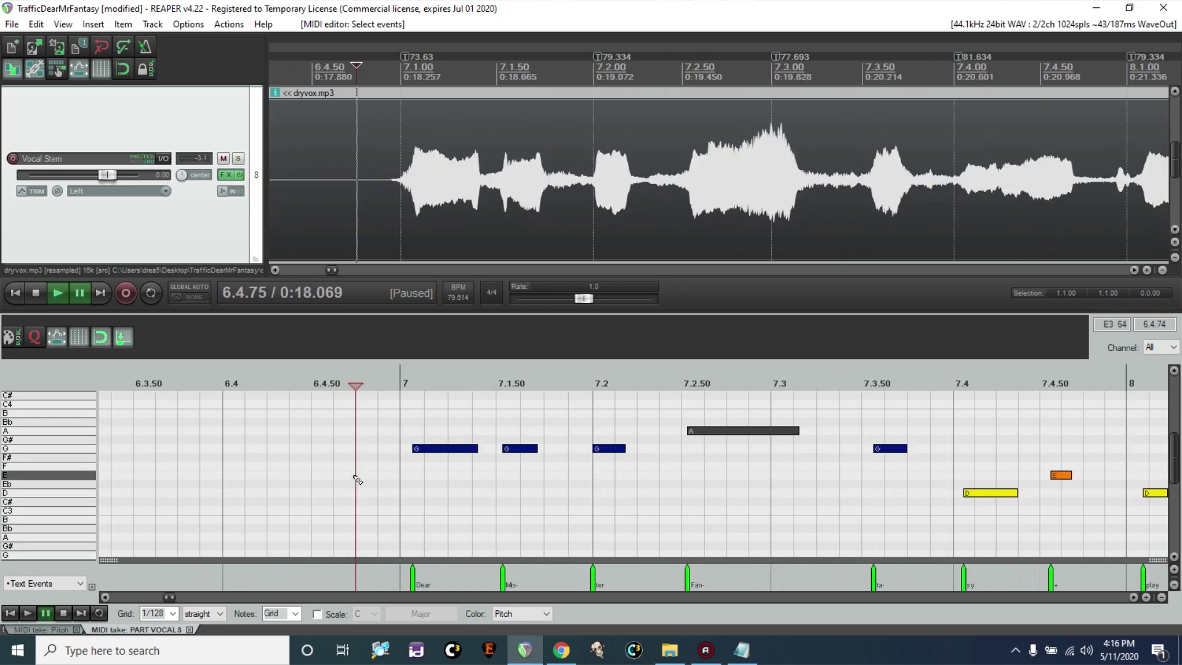
left_click(224, 159)
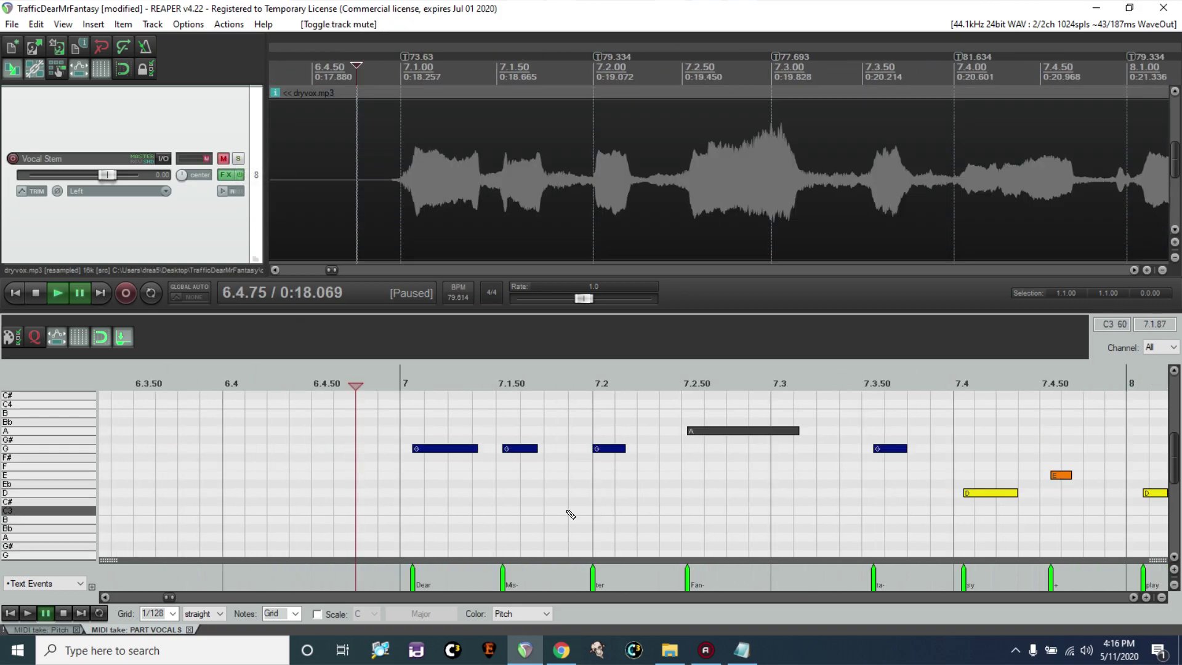
key("space")
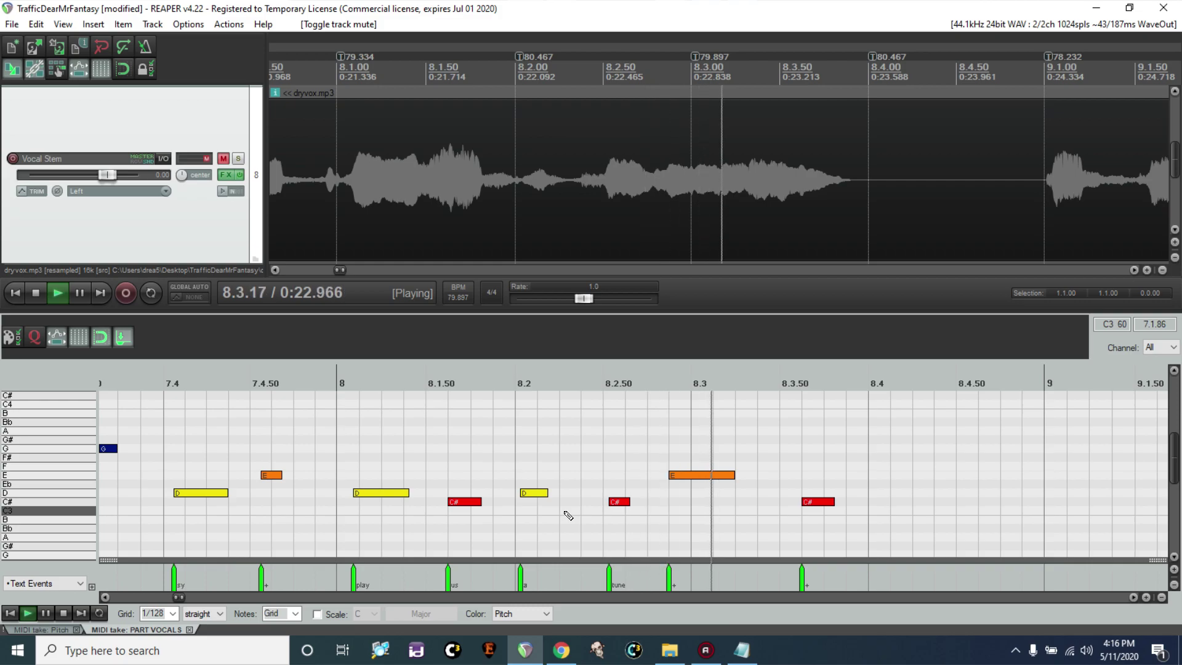
key("ctrl+space")
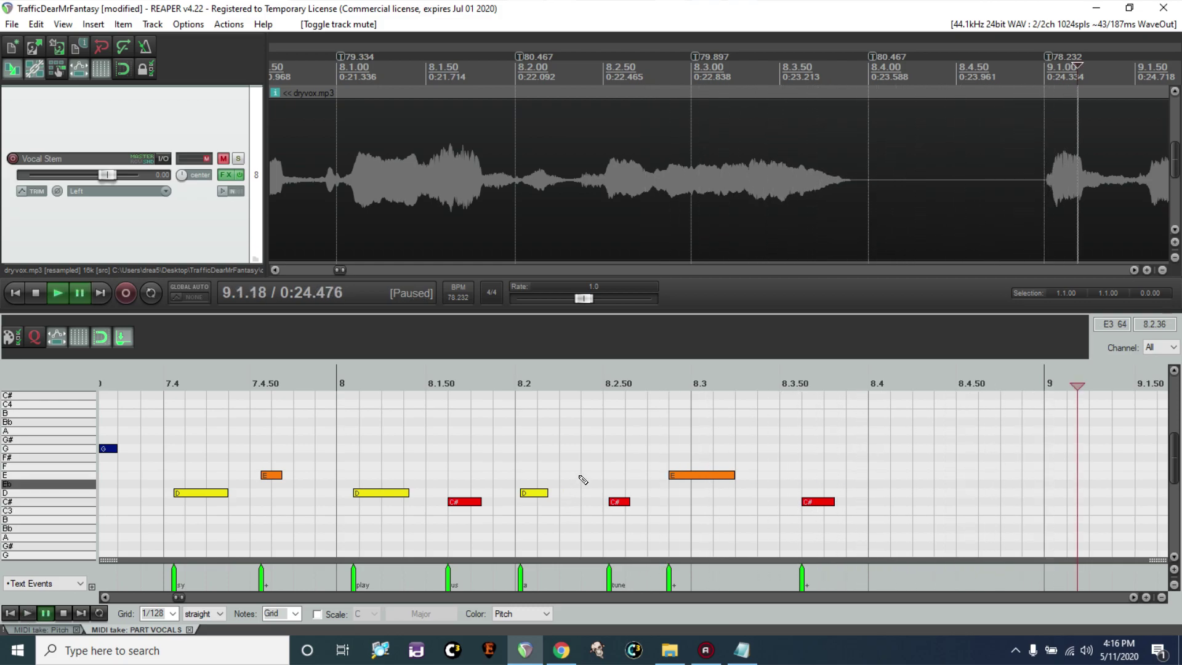
left_click(582, 467)
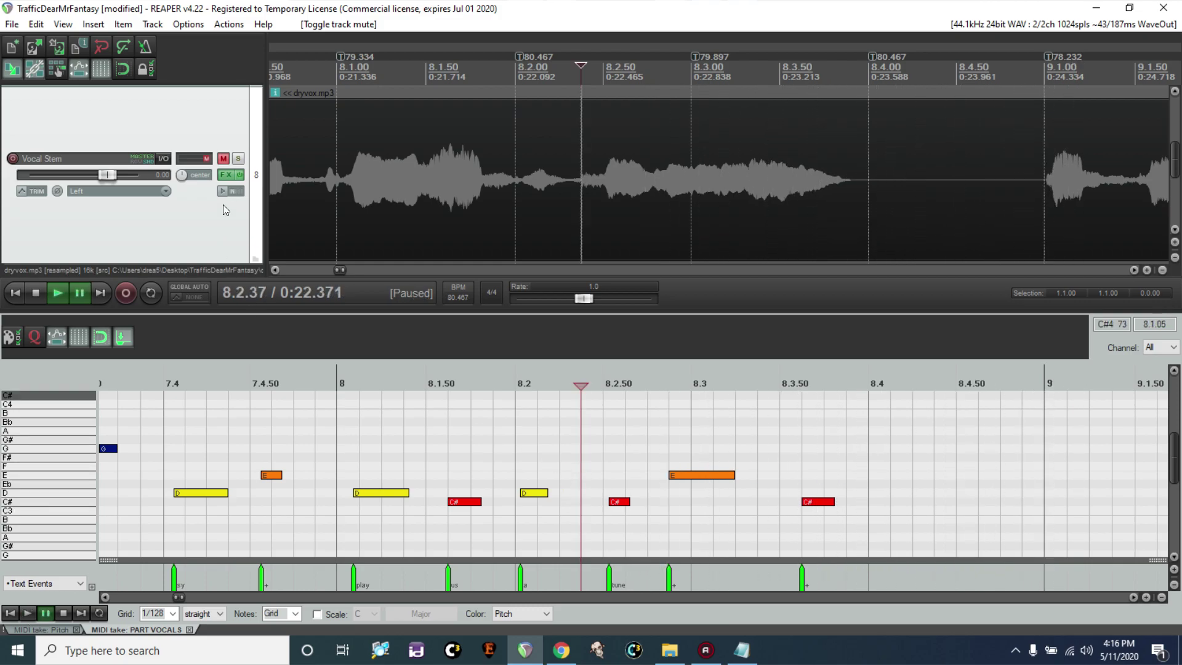
left_click(224, 159)
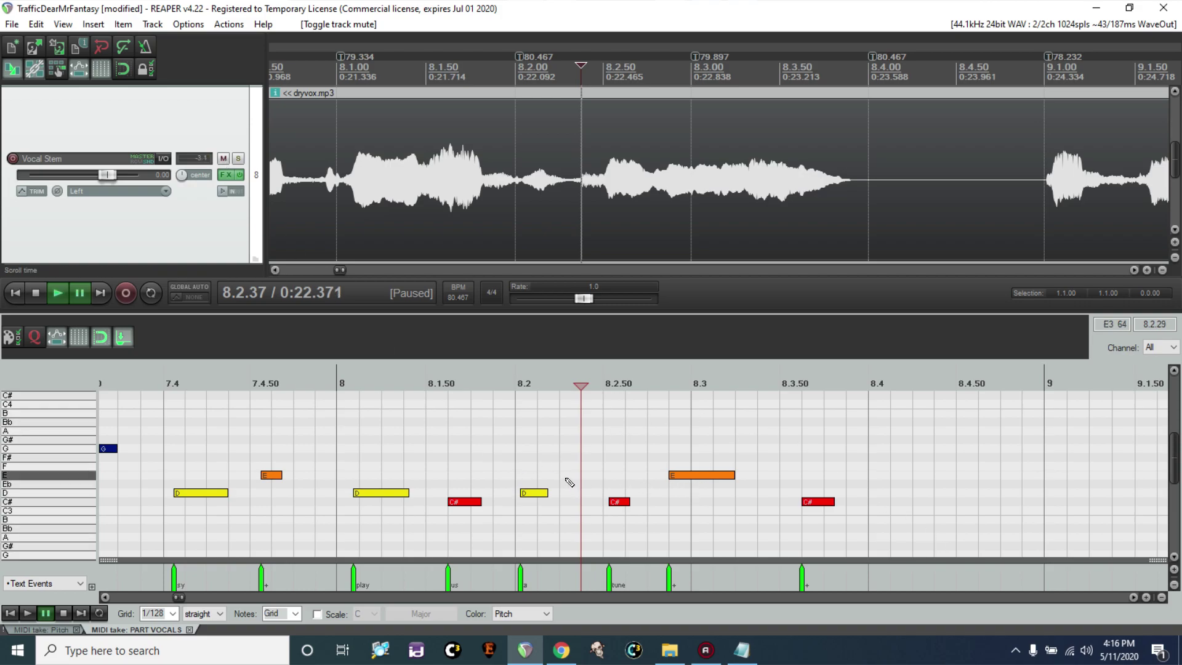
key("space")
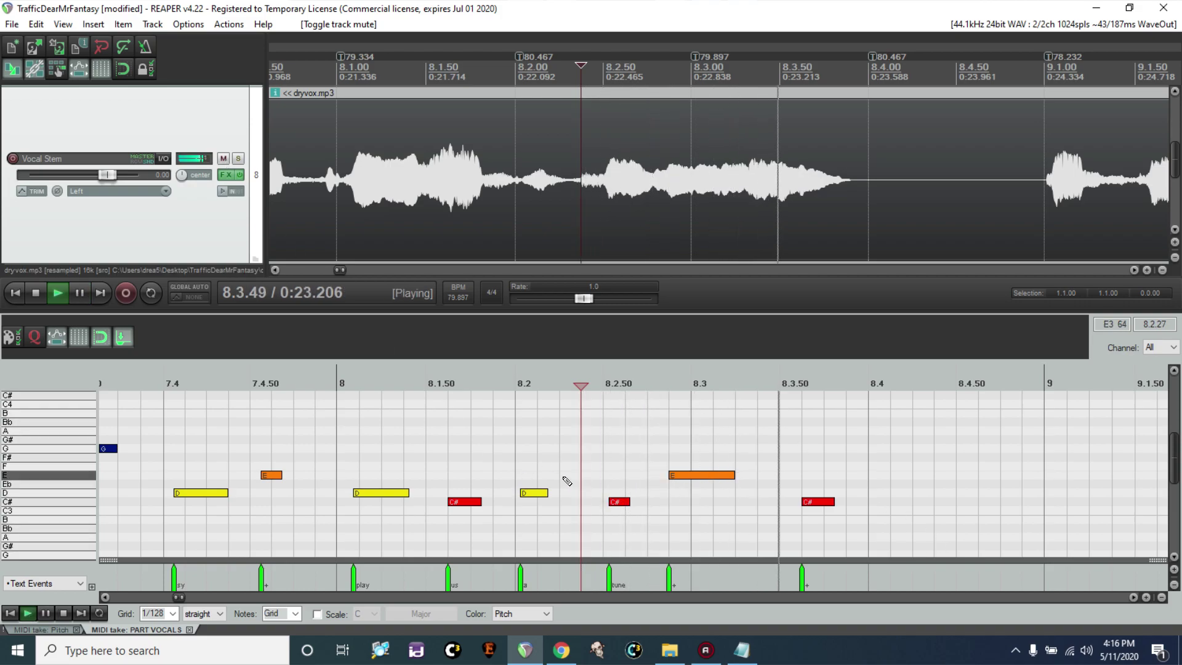
Step: Drop the C# note after the long E to B, then play from 8.2.37 to check
key("ctrl+space")
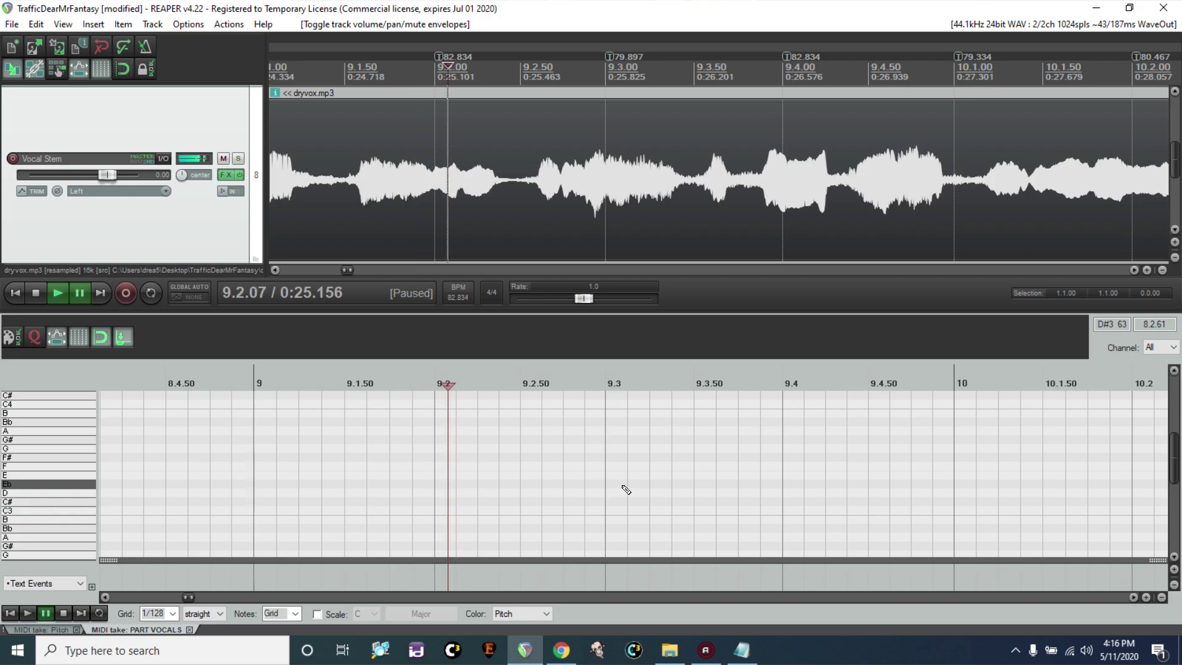
left_click(155, 597)
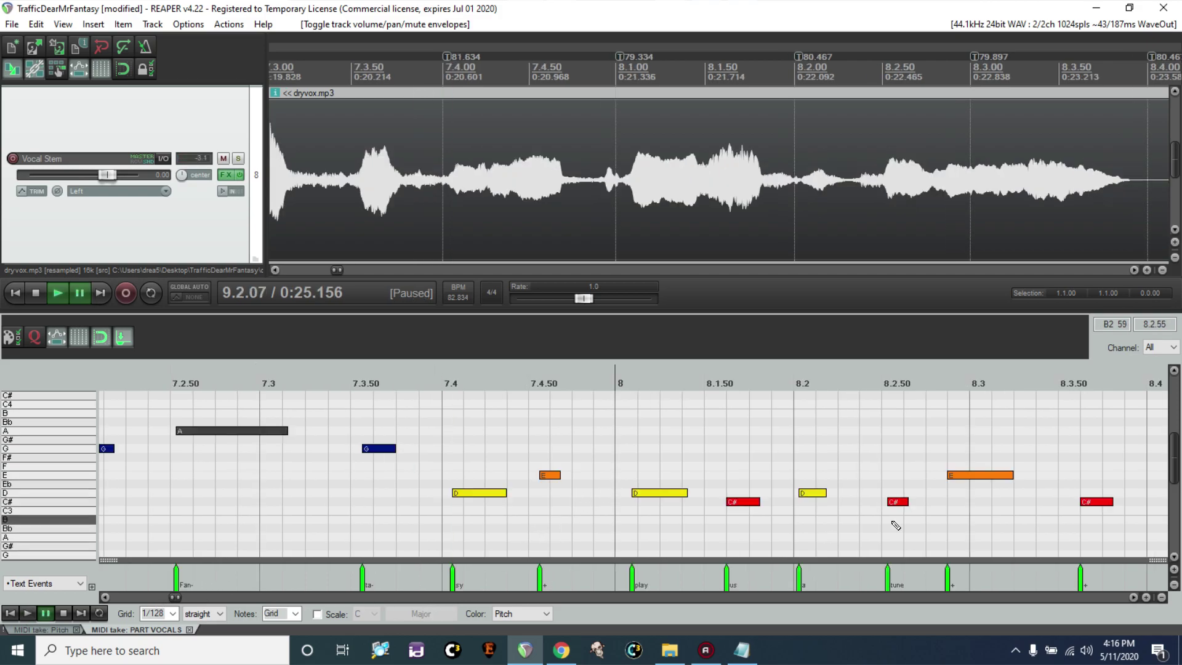
left_click_drag(1088, 506, 1088, 522)
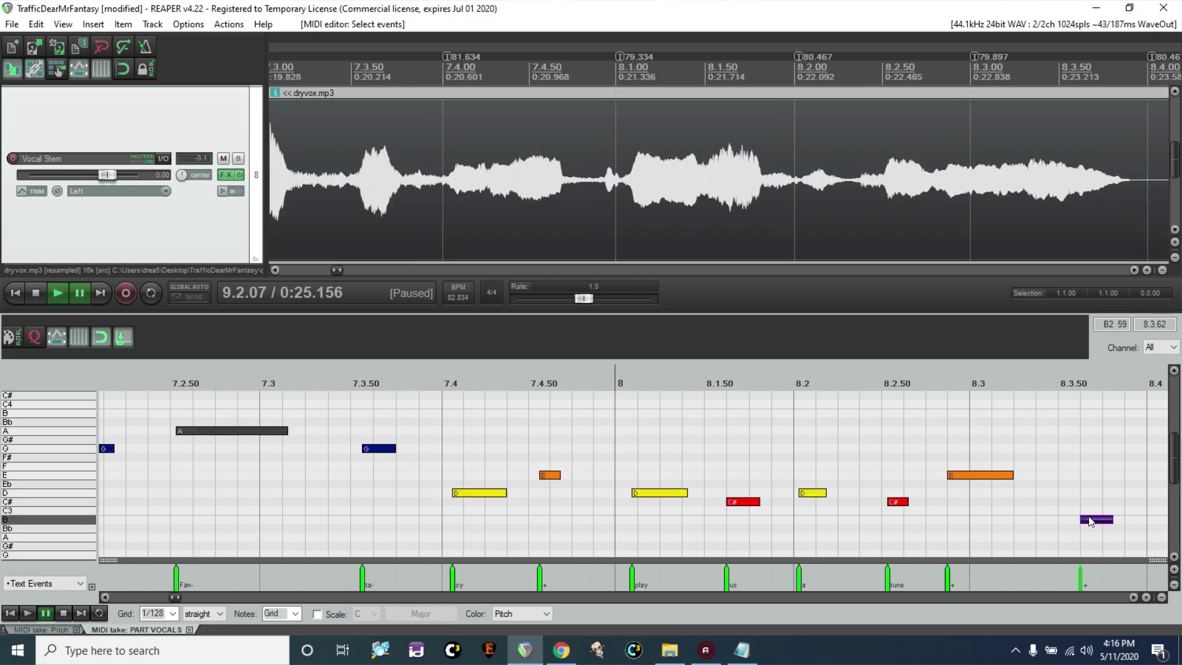
left_click(863, 487)
key("ctrl+space")
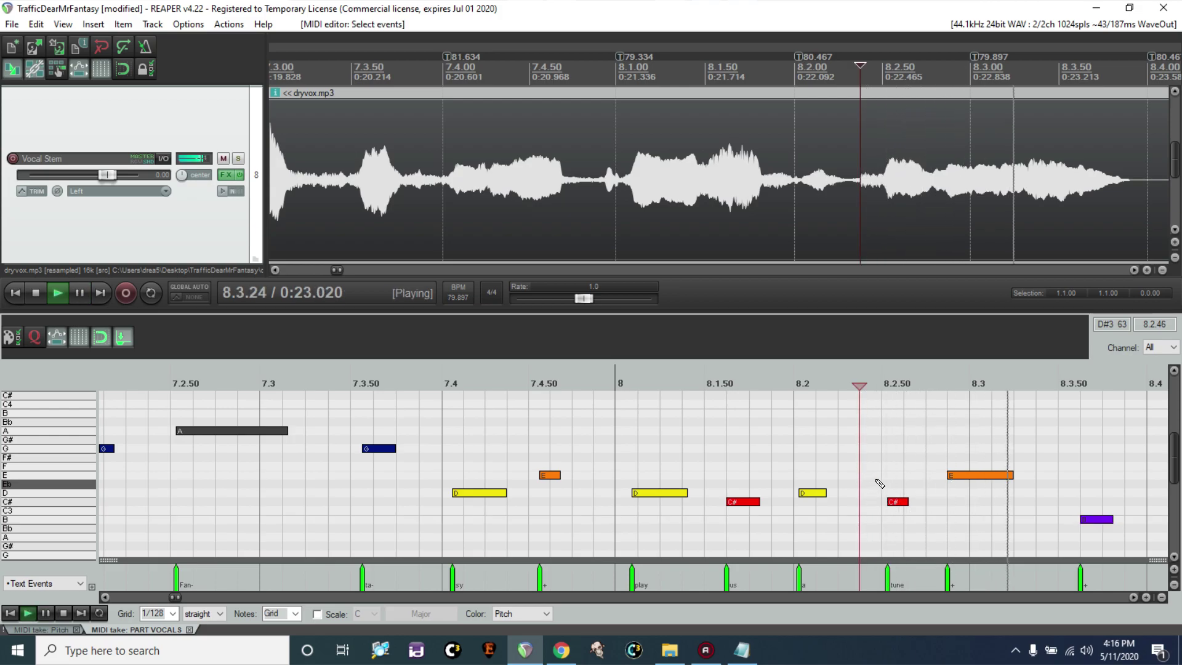
key("ctrl+space")
key("ctrl+space")
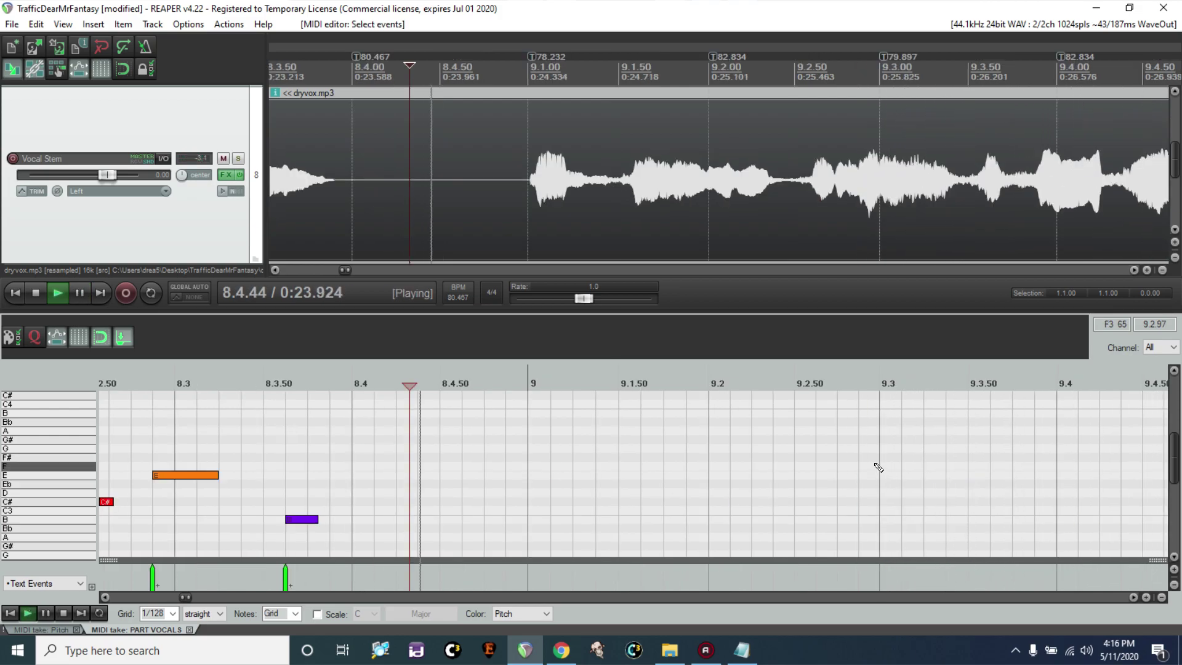
key("ctrl+space")
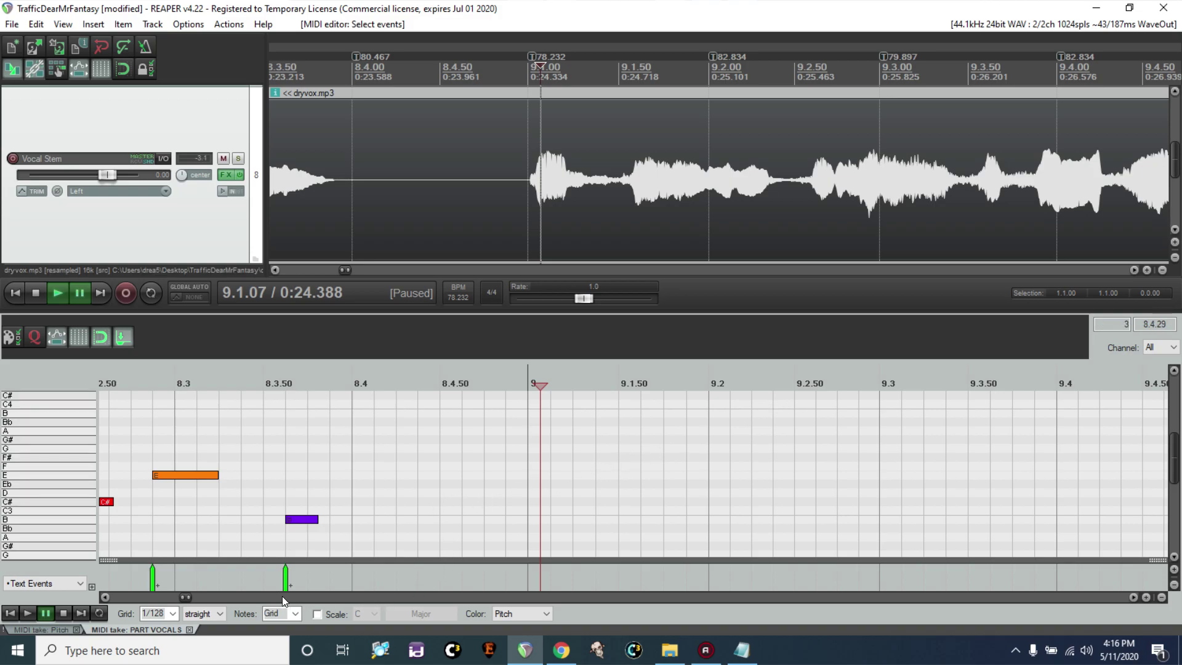
left_click(105, 597)
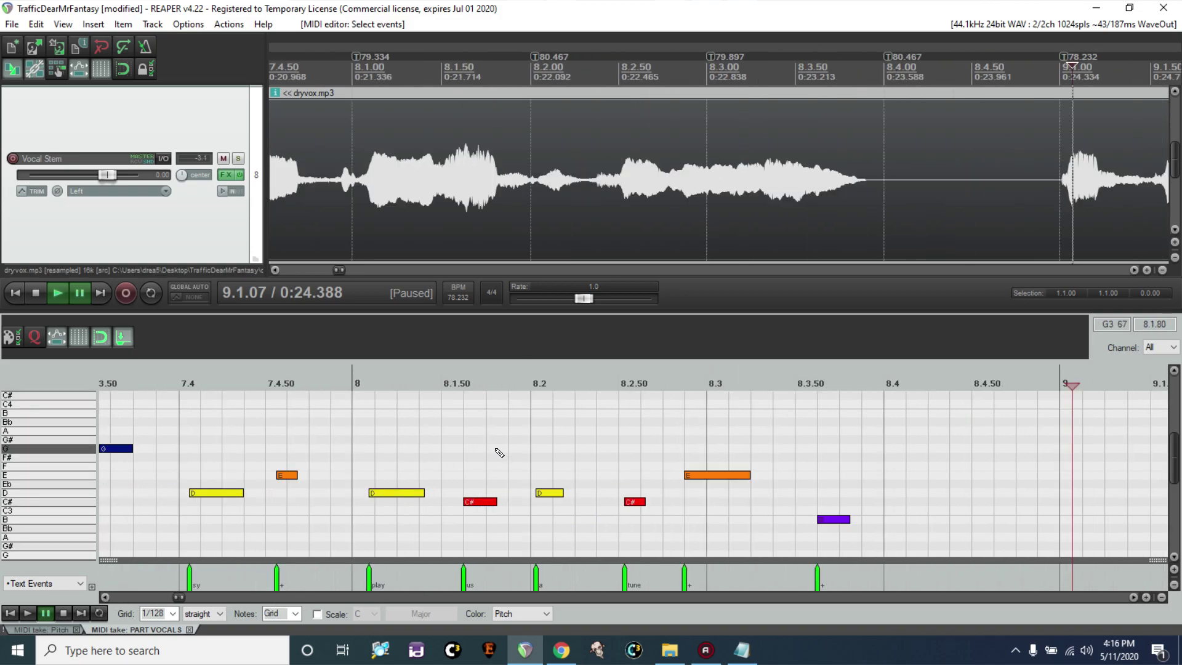